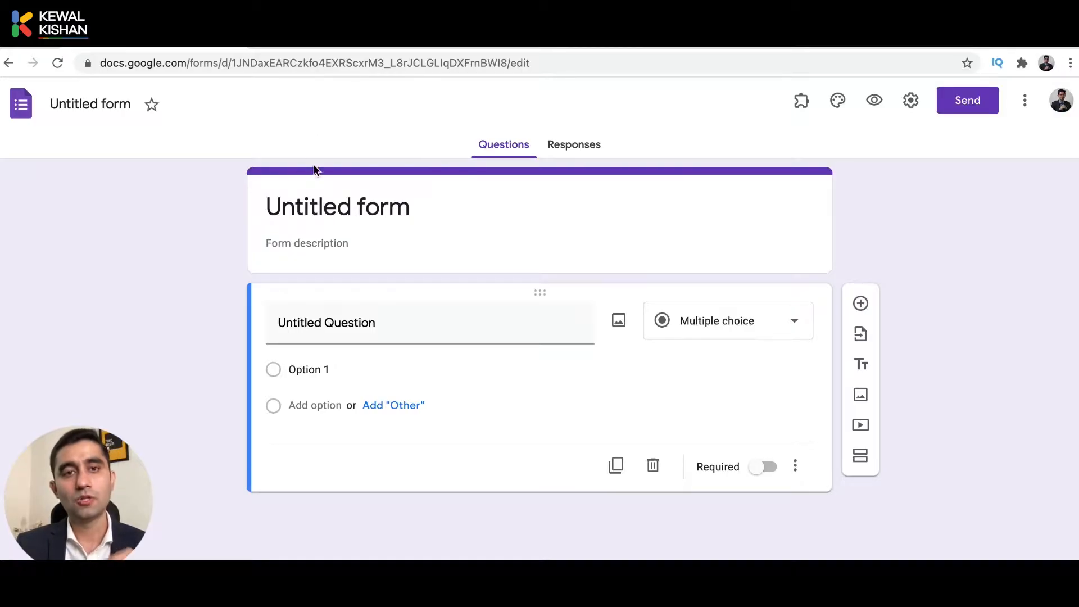
Change the form title from 'Untitled form' to 'Customer Enquiry Form'.
left_click(310, 194)
type("Custome")
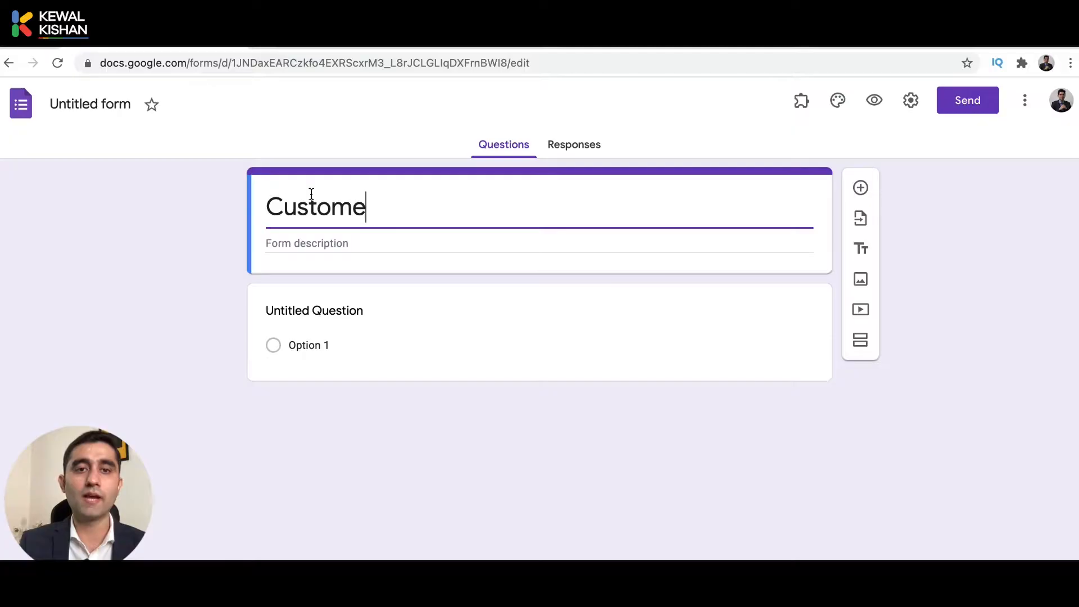
type("r Enquiry ")
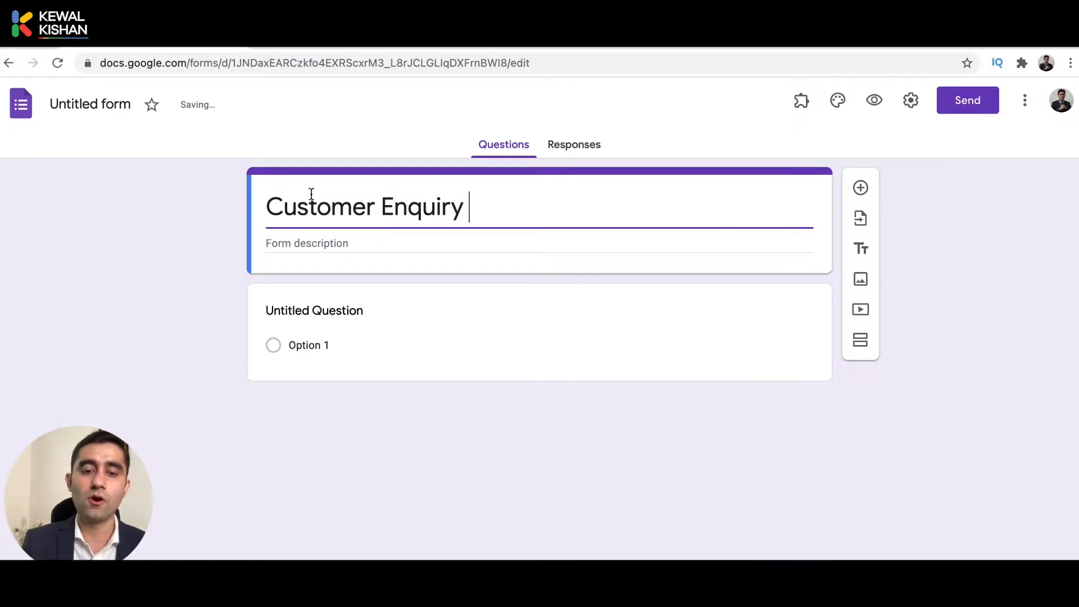
type("Form")
left_click(84, 105)
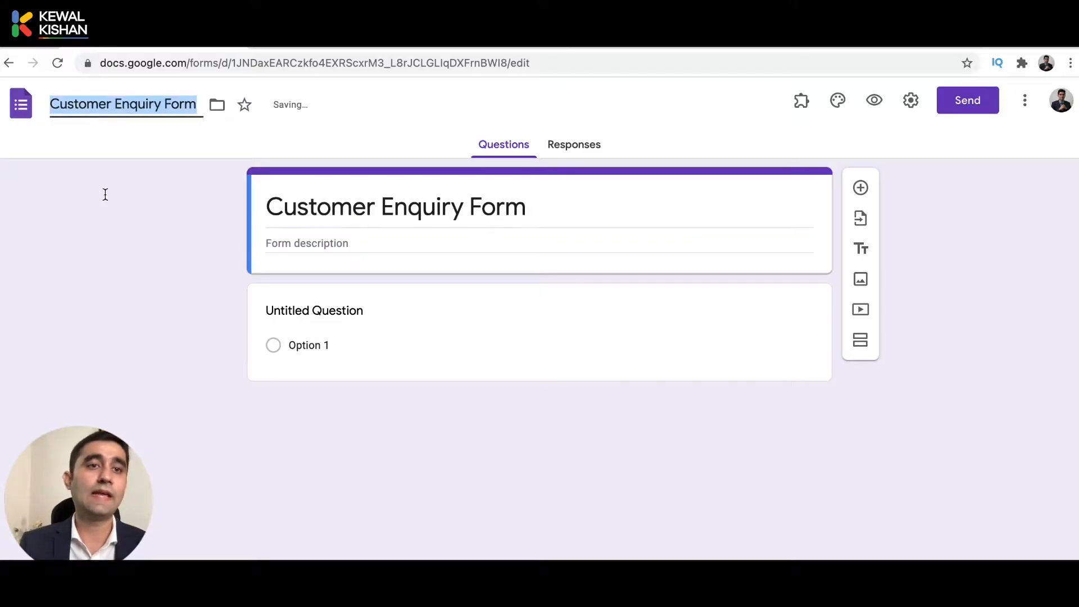
left_click(109, 214)
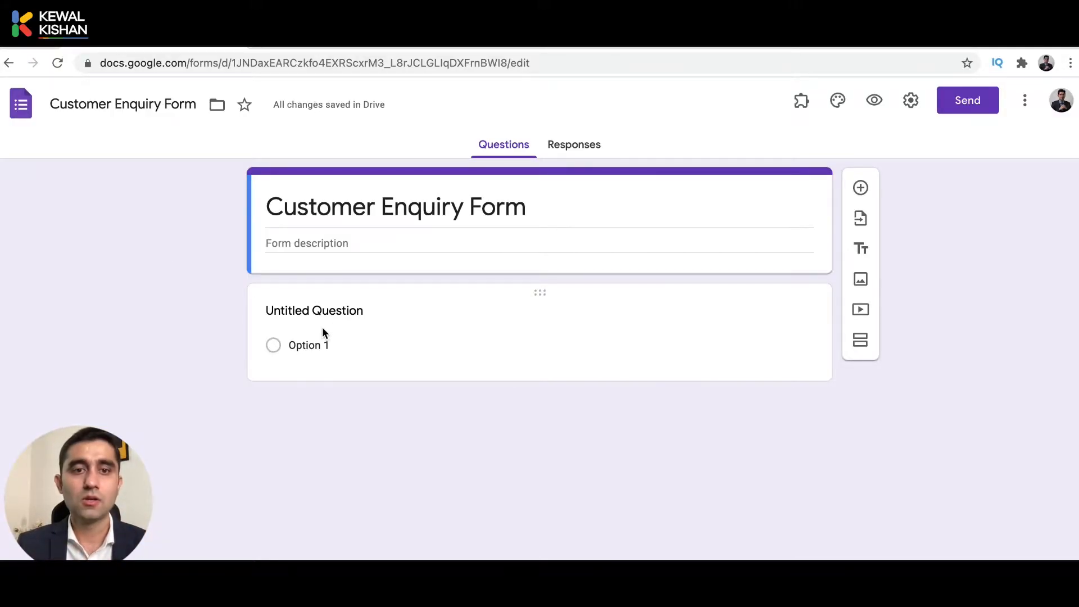
Title the first question 'Name' and make it a Short answer question.
left_click(356, 310)
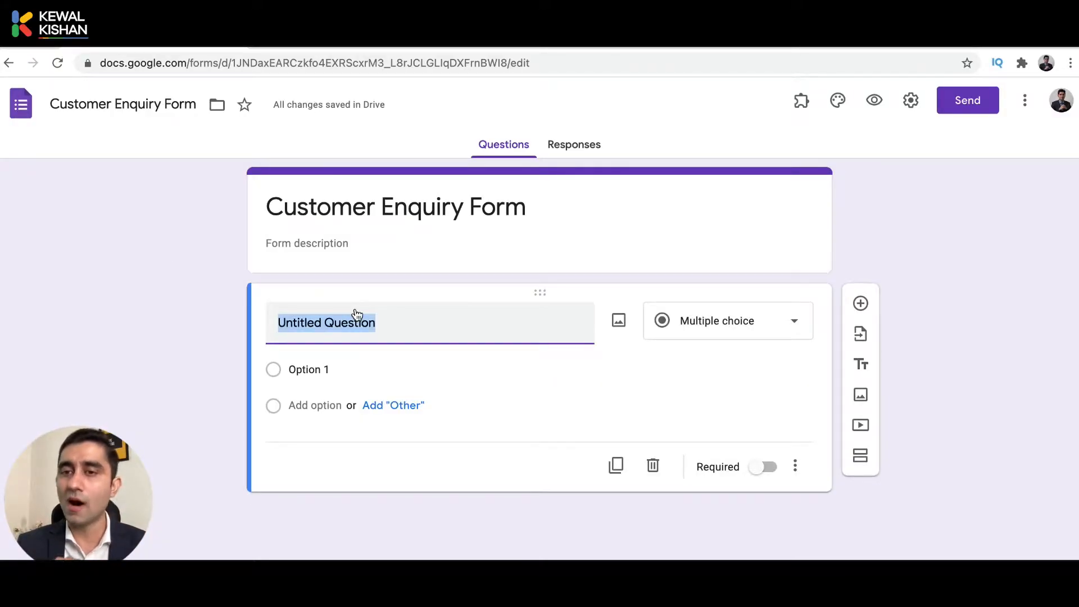
type("Name")
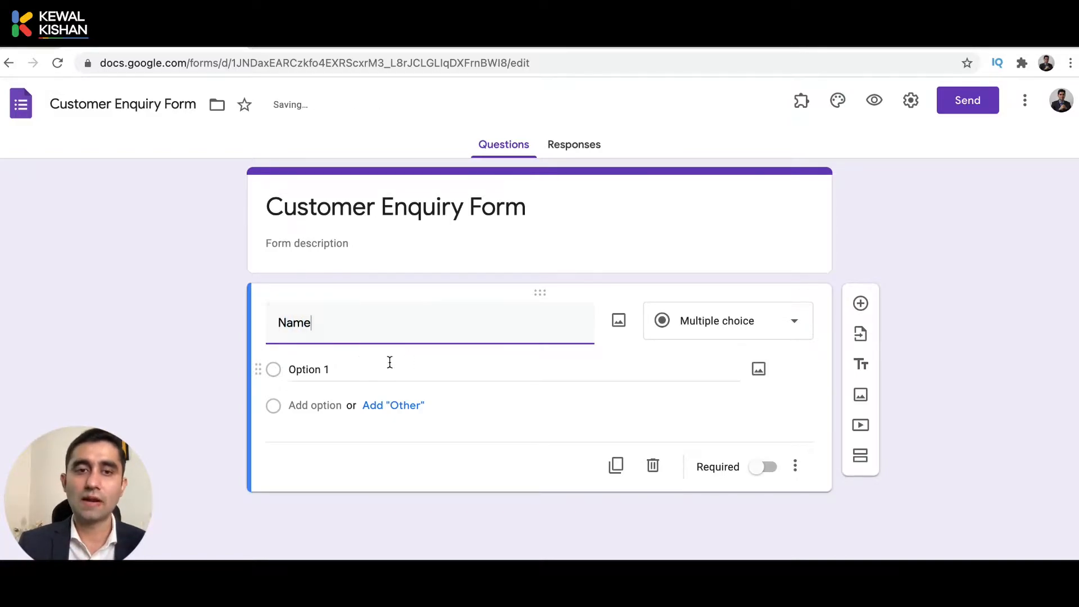
left_click(694, 337)
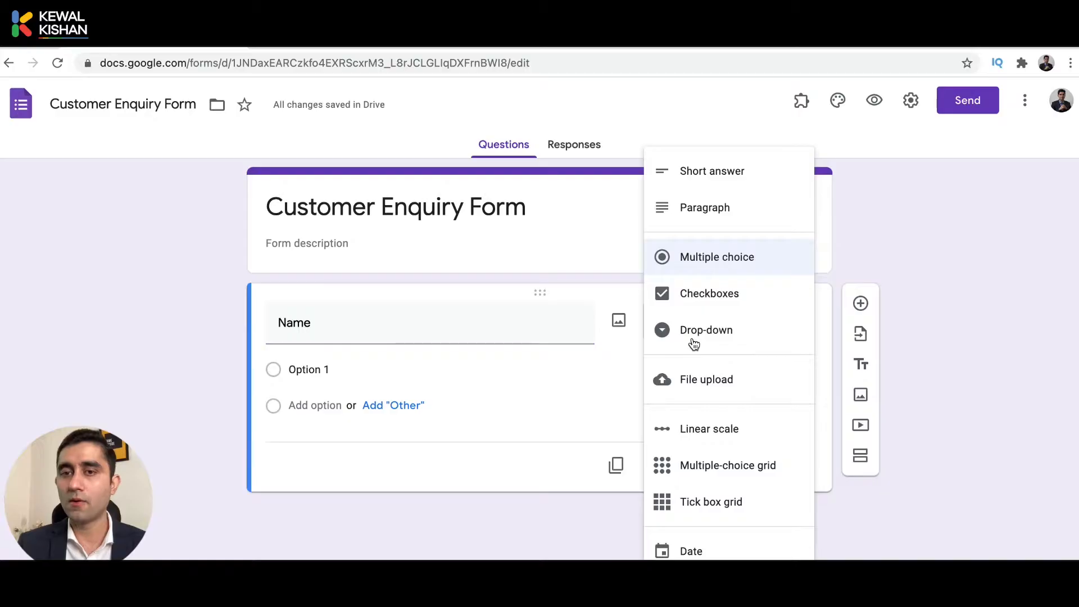
left_click(714, 178)
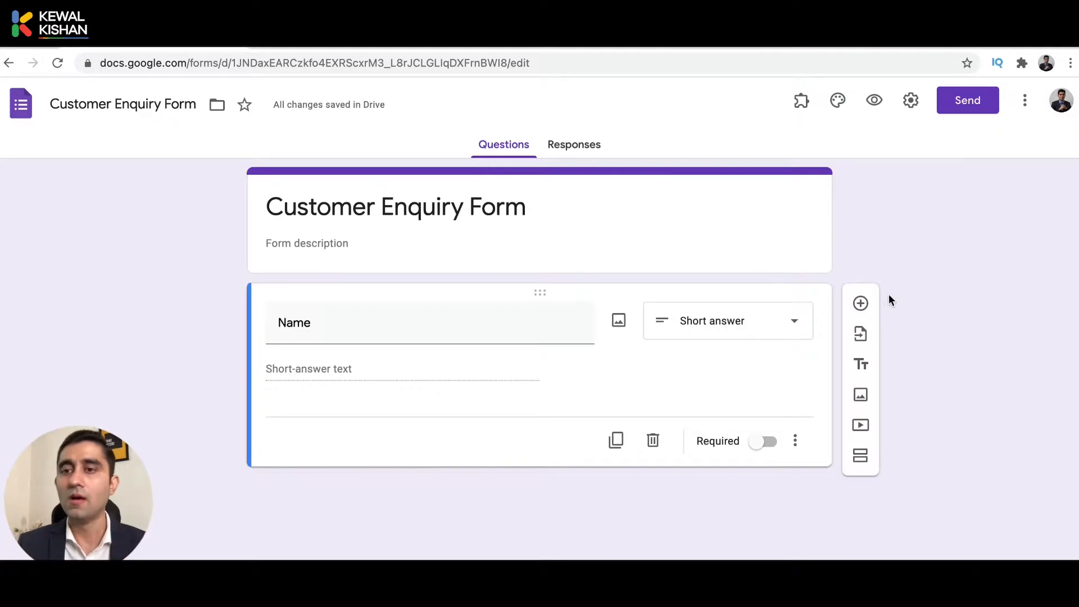
Add short-answer questions 'Email Address' and 'Contact Number', correcting the typos.
left_click(860, 304)
type("Email")
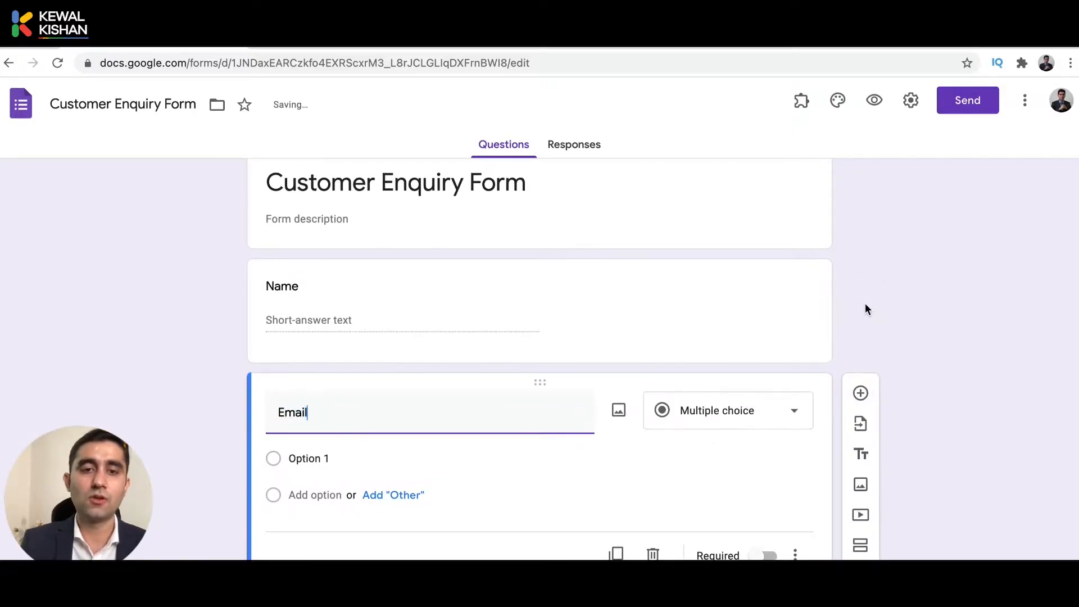
type(" Address")
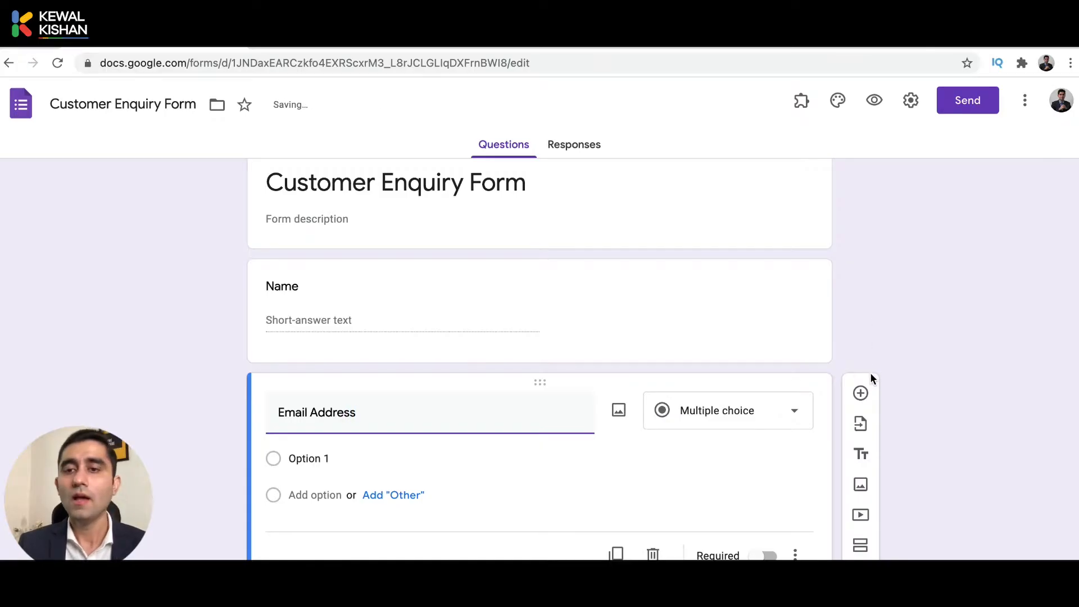
left_click(868, 416)
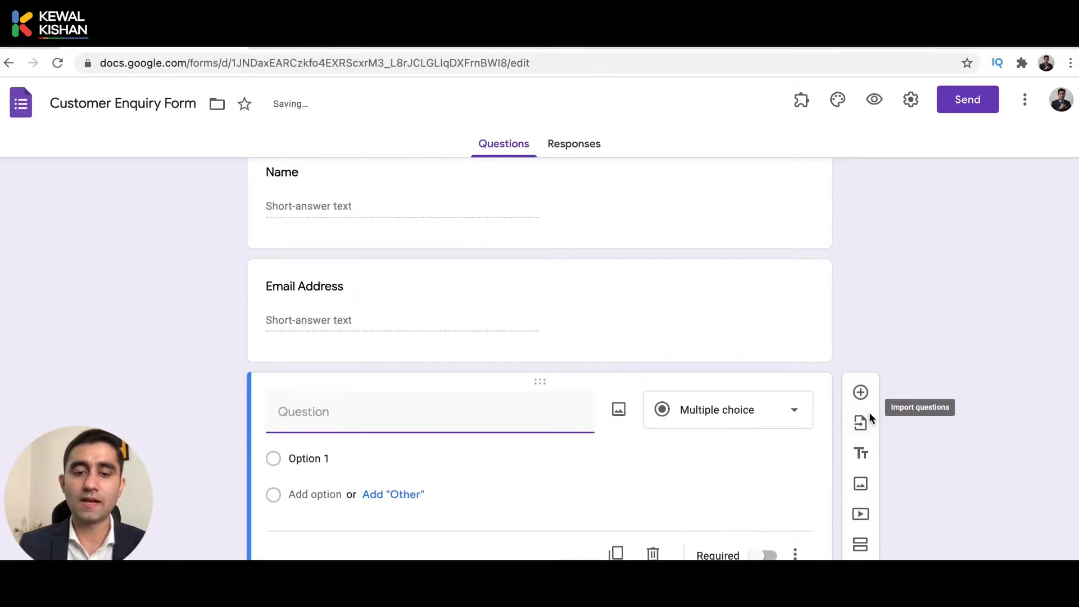
type("Conytact")
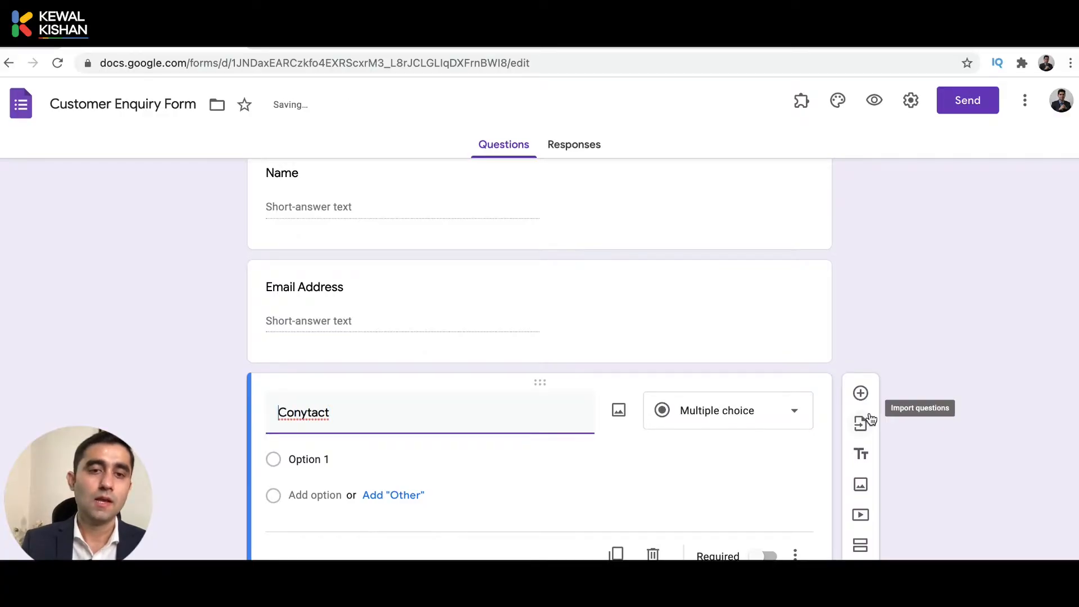
key("Left")
key("Left")
key("Left")
key("Left")
key("BackSpace")
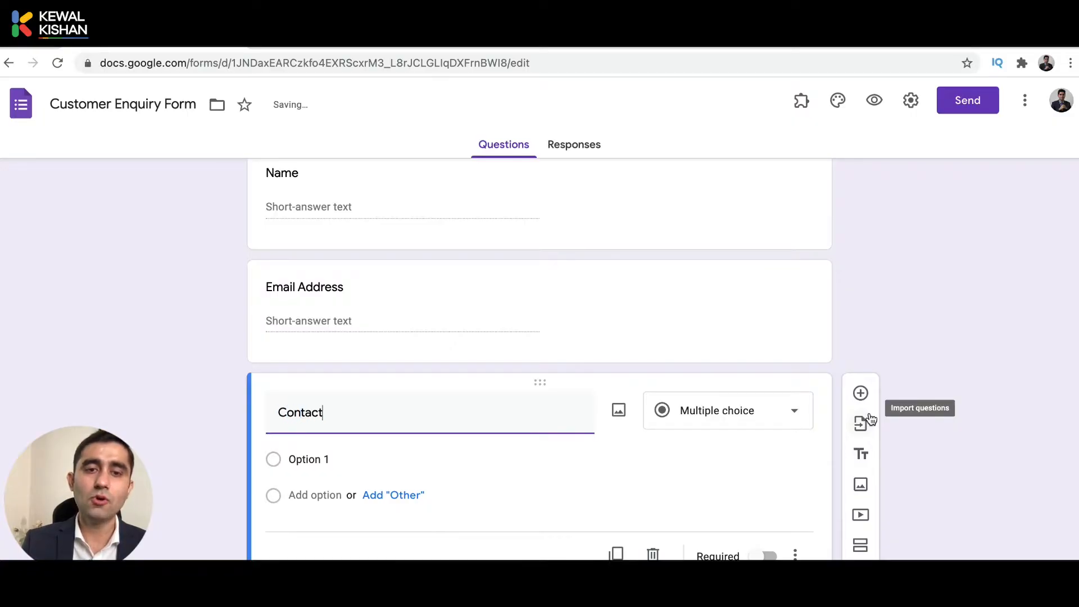
key("End")
type("Nun")
key("BackSpace")
type("mber")
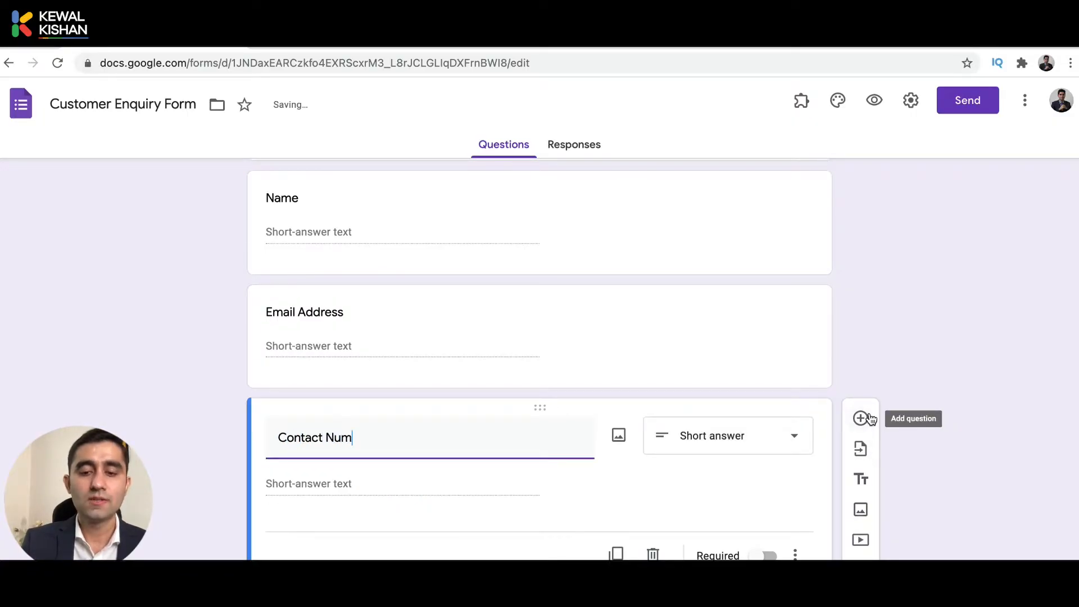
left_click(892, 348)
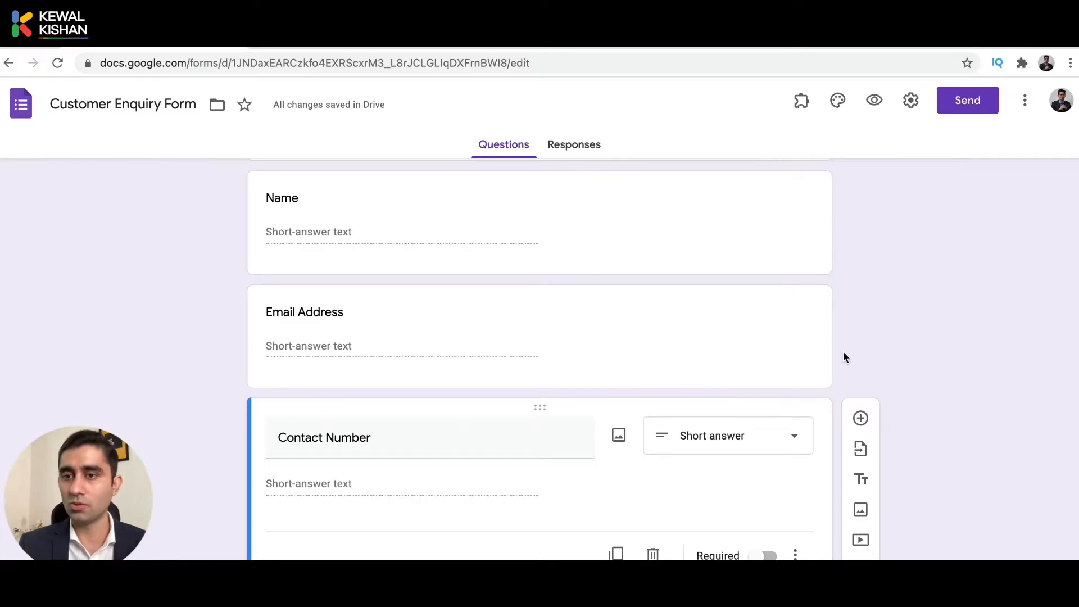
Add the question 'Which City are you interested to travel?' with Mumbai as its first option.
left_click(861, 421)
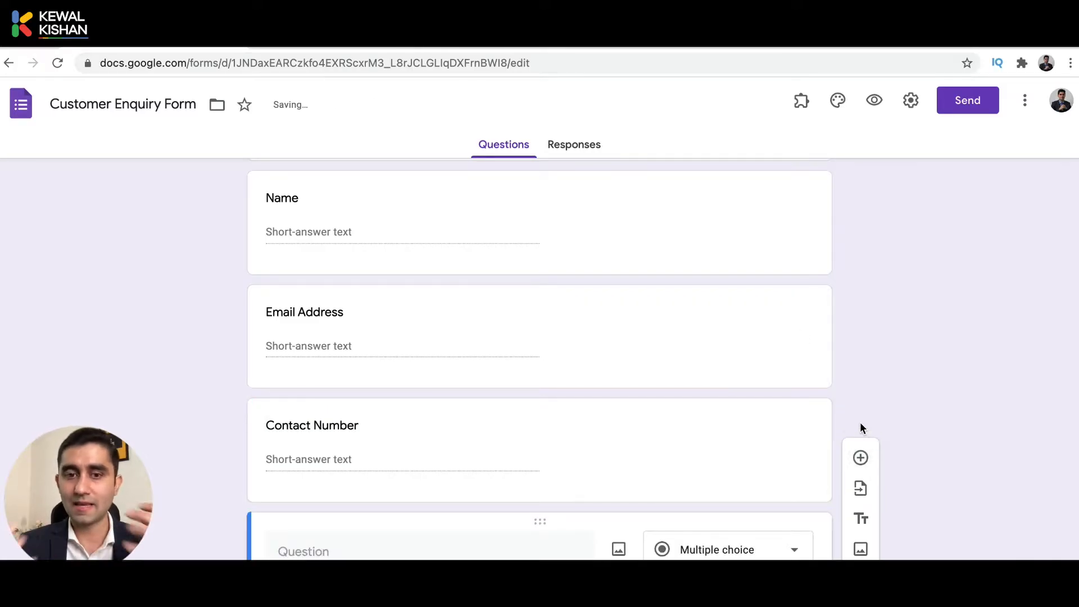
type("Whic")
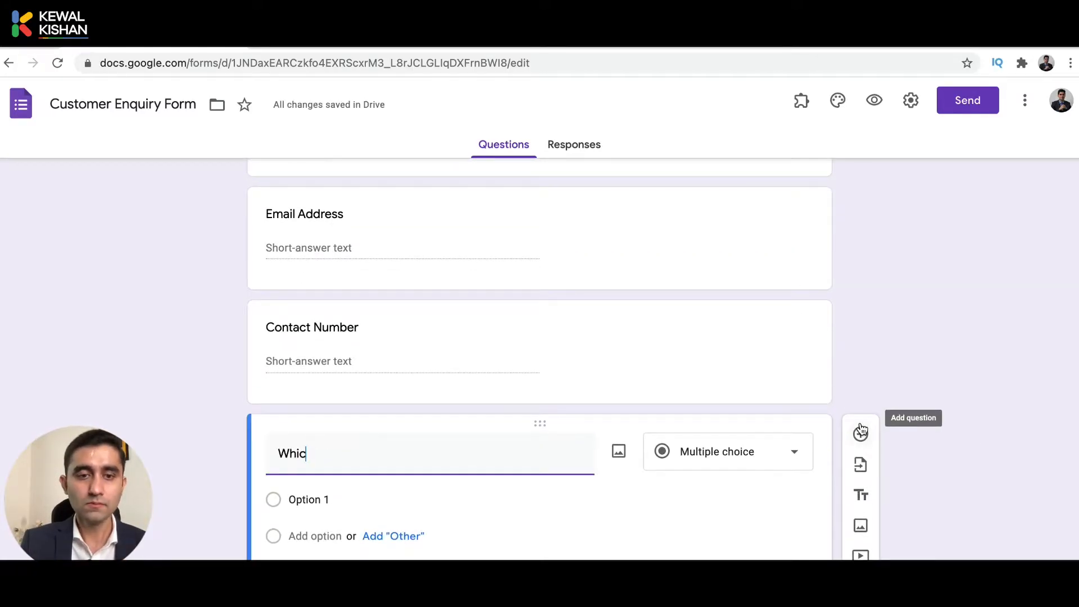
type("h City")
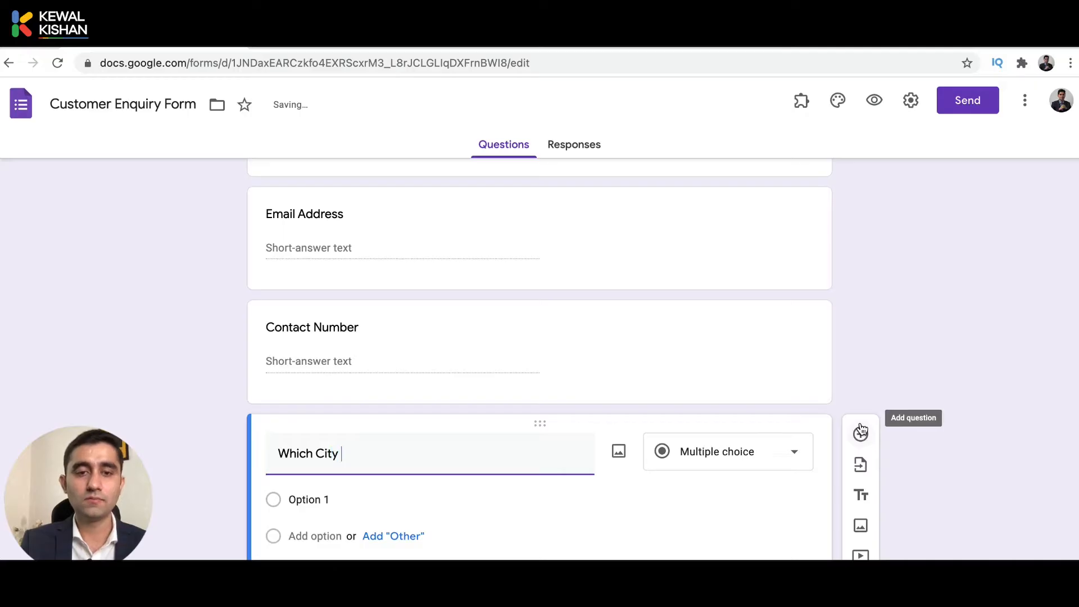
type(" are you interested")
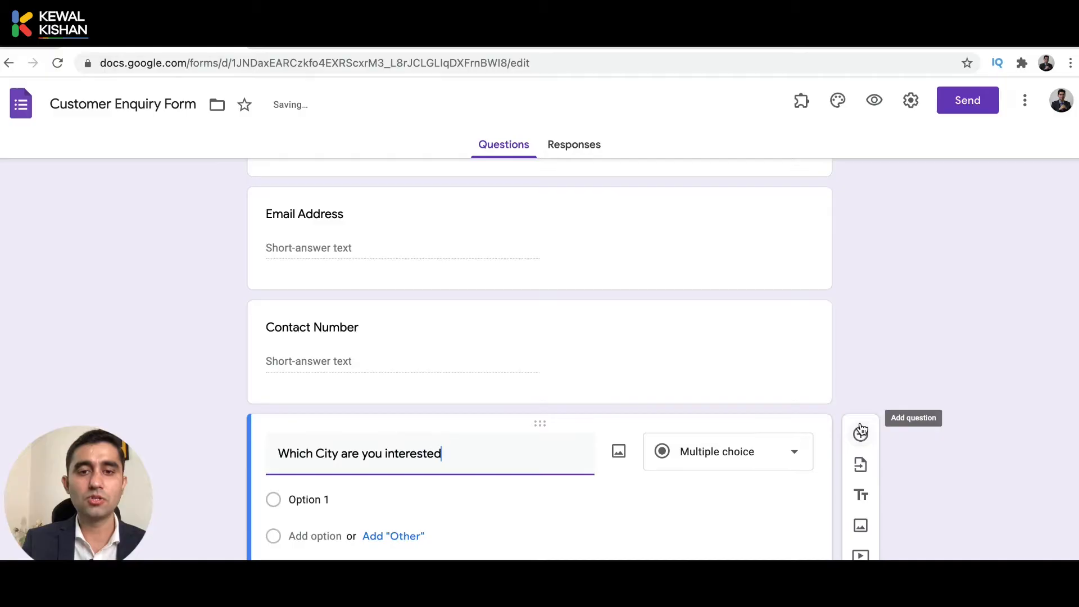
type(" to travel")
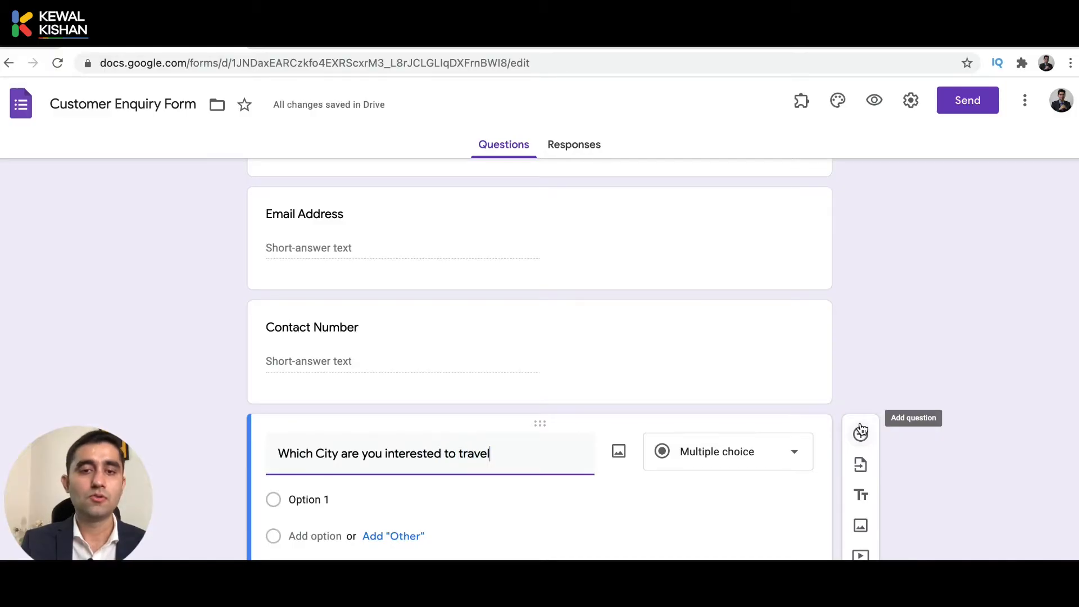
type("?")
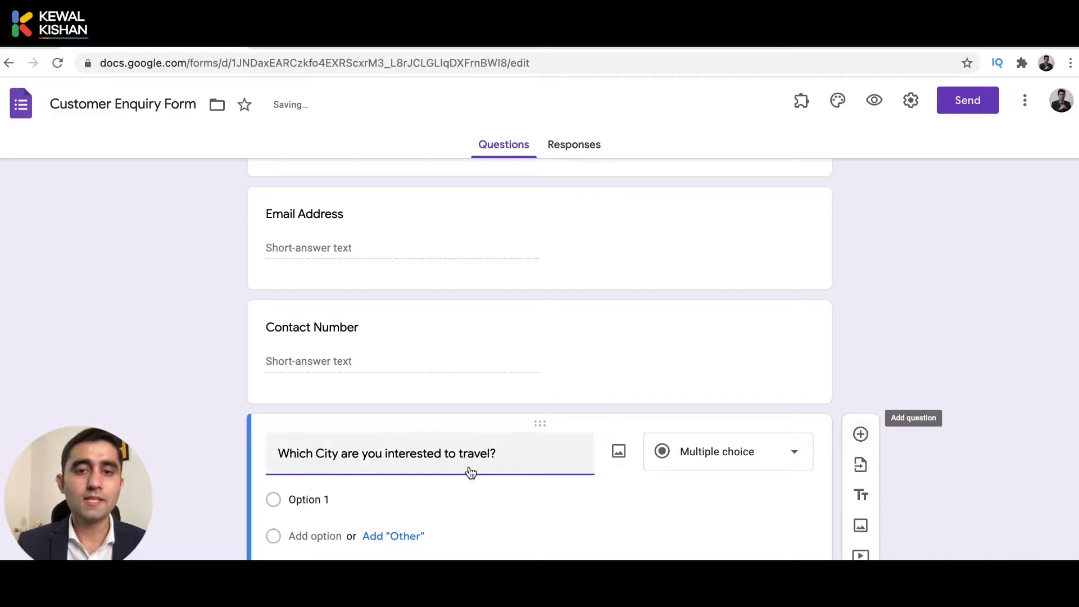
left_click(307, 500)
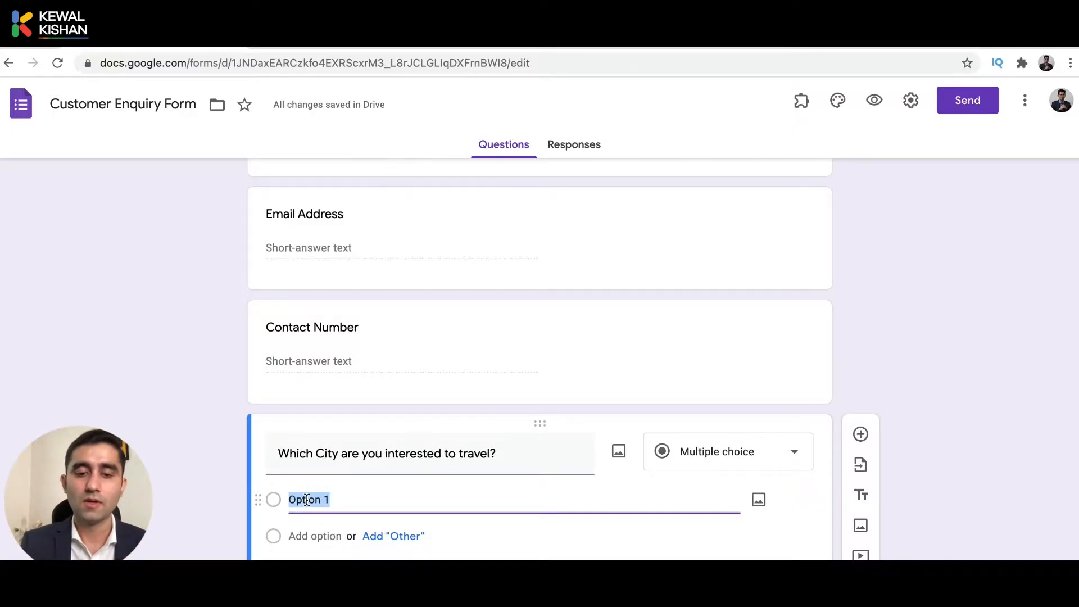
type("Mumbai")
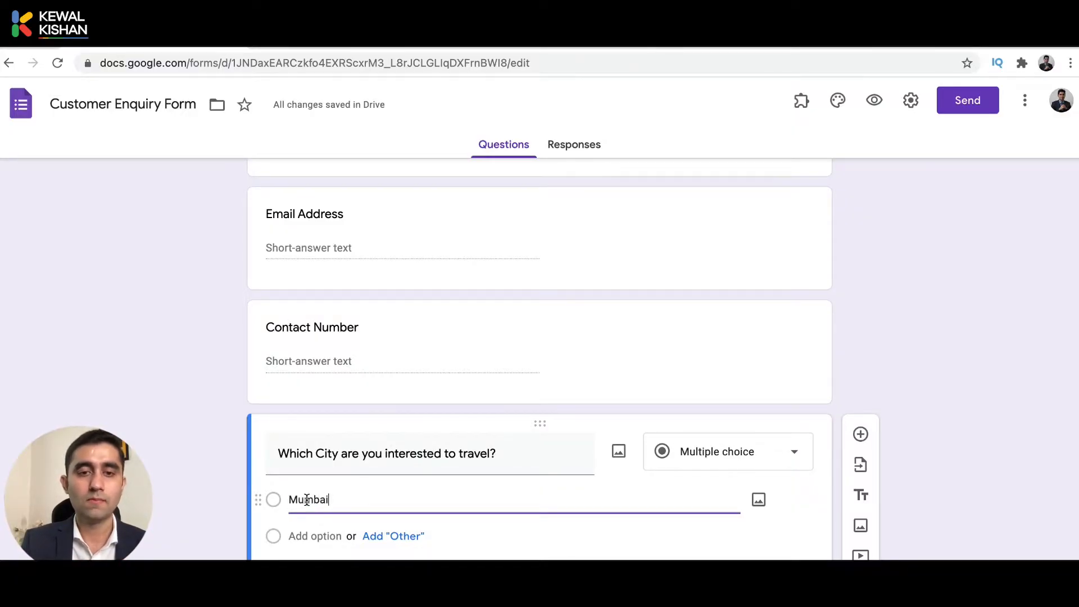
Add city options New Delhi, Amritsar, Chandigarh (replacing Bangalore) and Other.
left_click(393, 536)
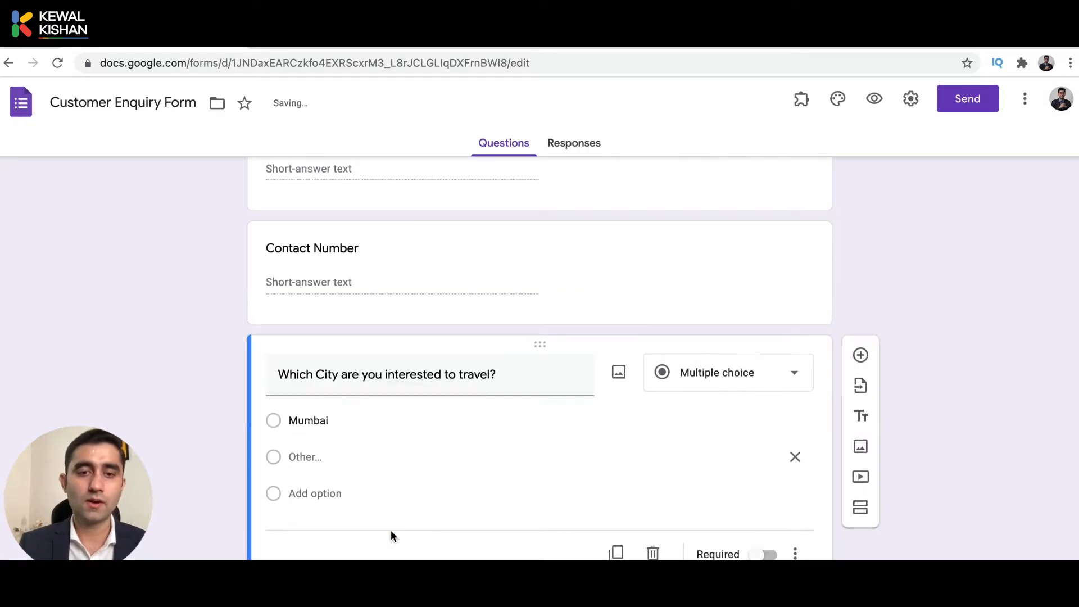
left_click(325, 497)
type("New Del")
type("hi")
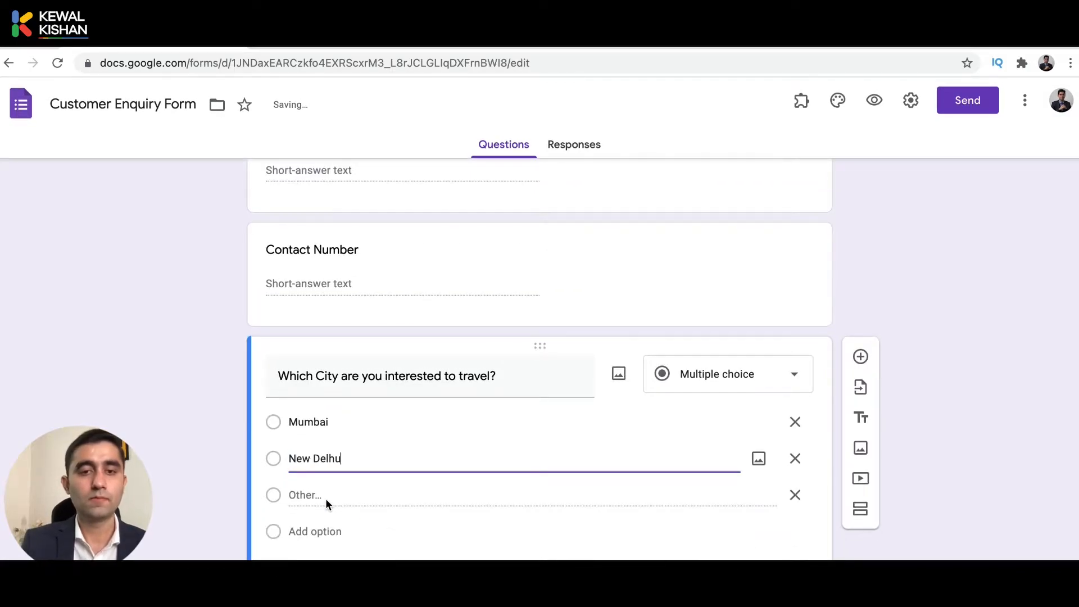
left_click(316, 540)
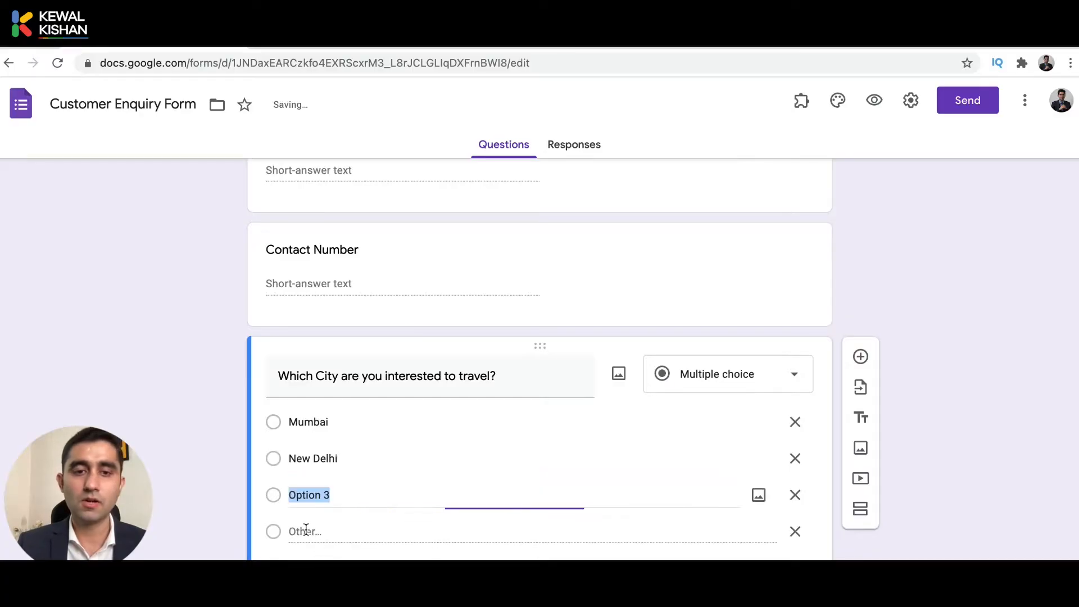
type("Ami")
type("itsar")
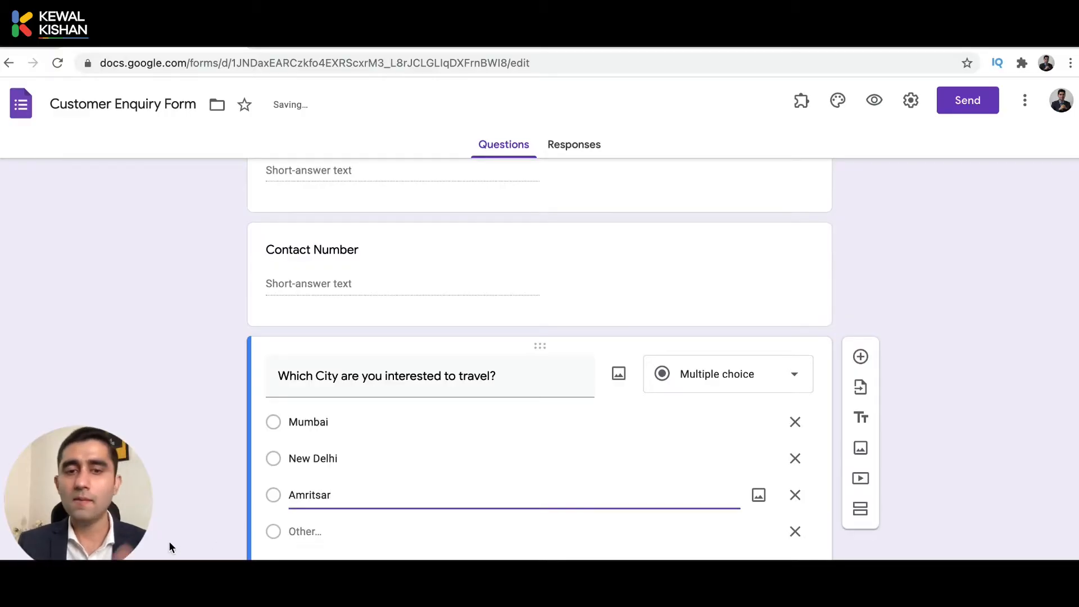
key("Return")
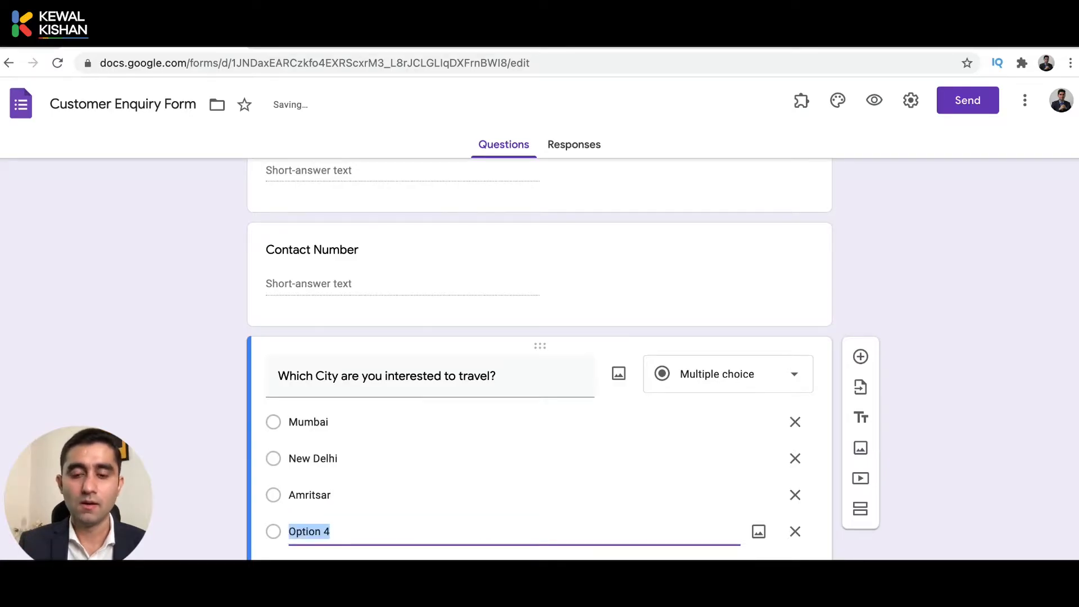
type("Bangalore")
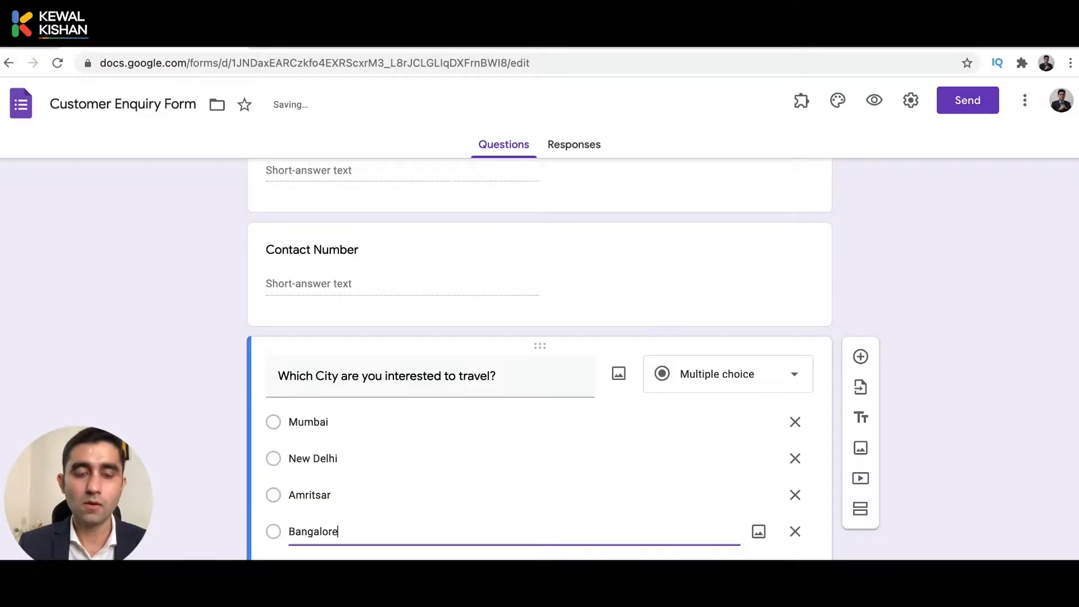
key("super+a")
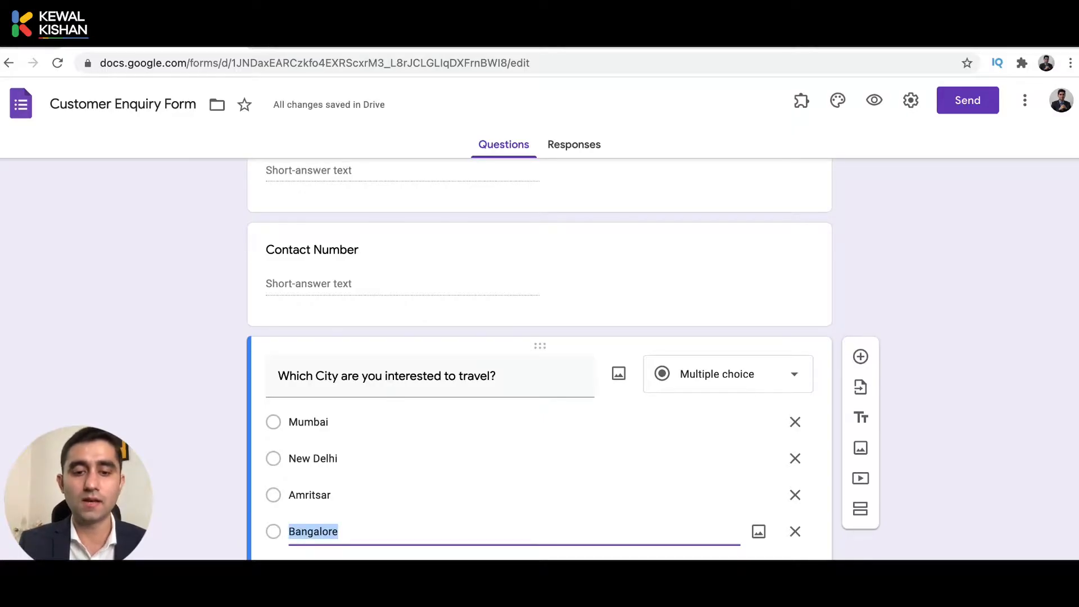
type("Chandiagr")
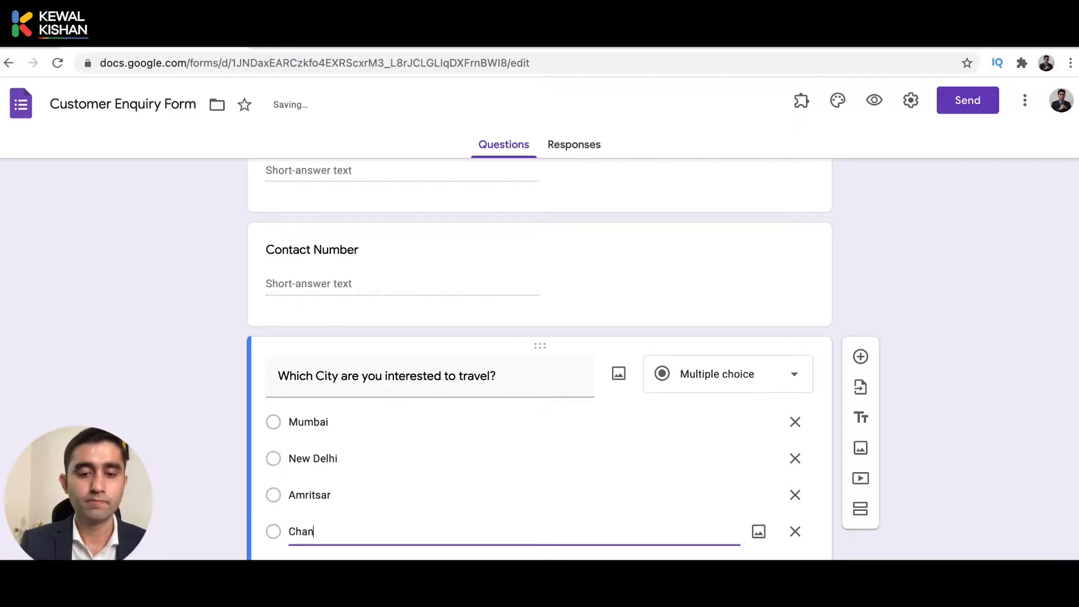
key("BackSpace")
key("BackSpace")
key("BackSpace")
key("BackSpace")
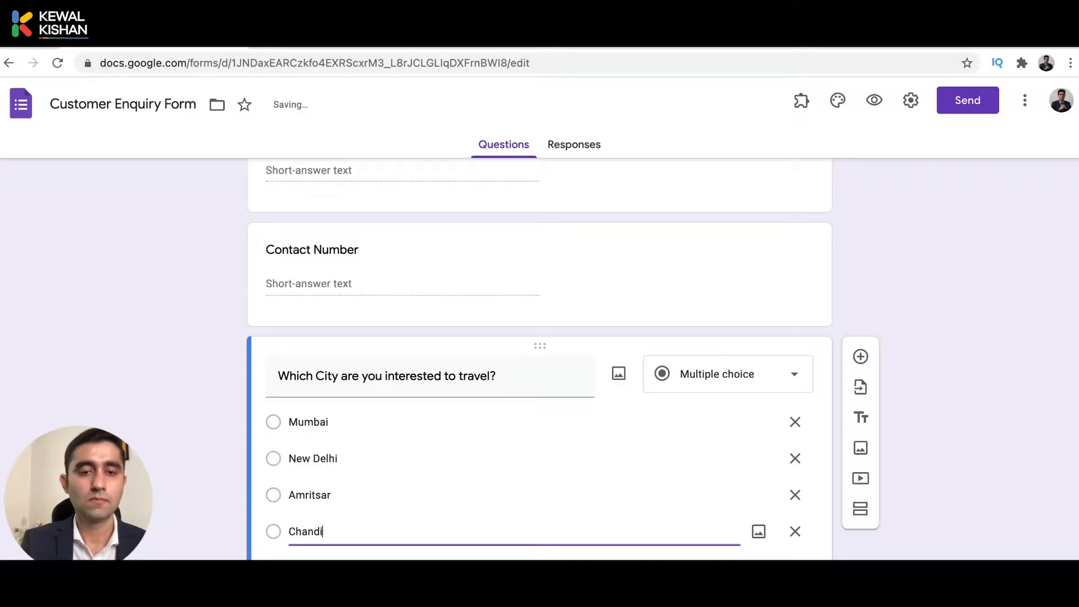
type("igarh")
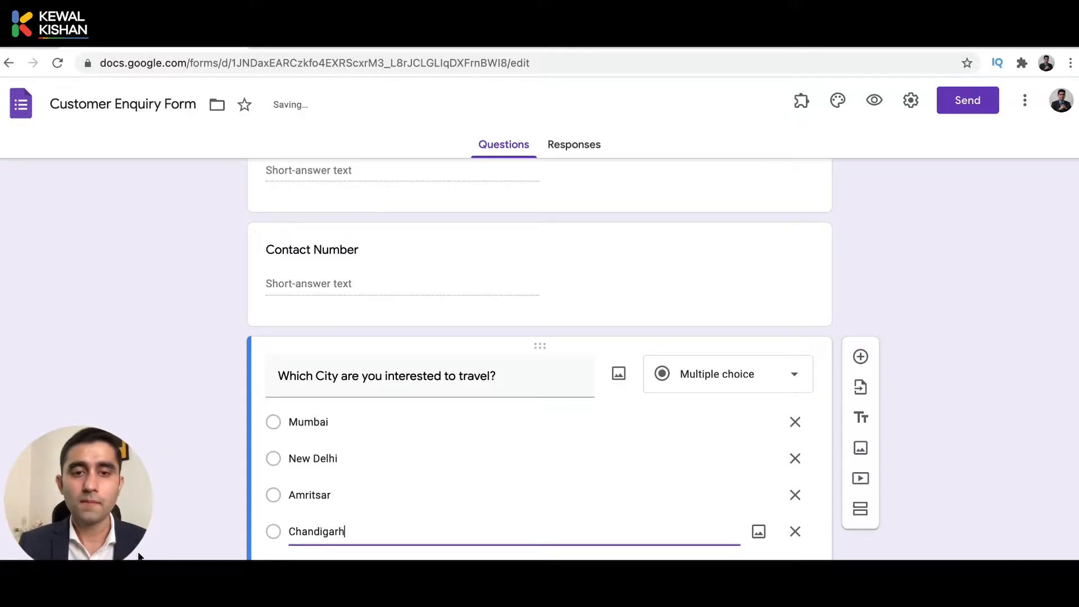
scroll(540, 360, "down", 2)
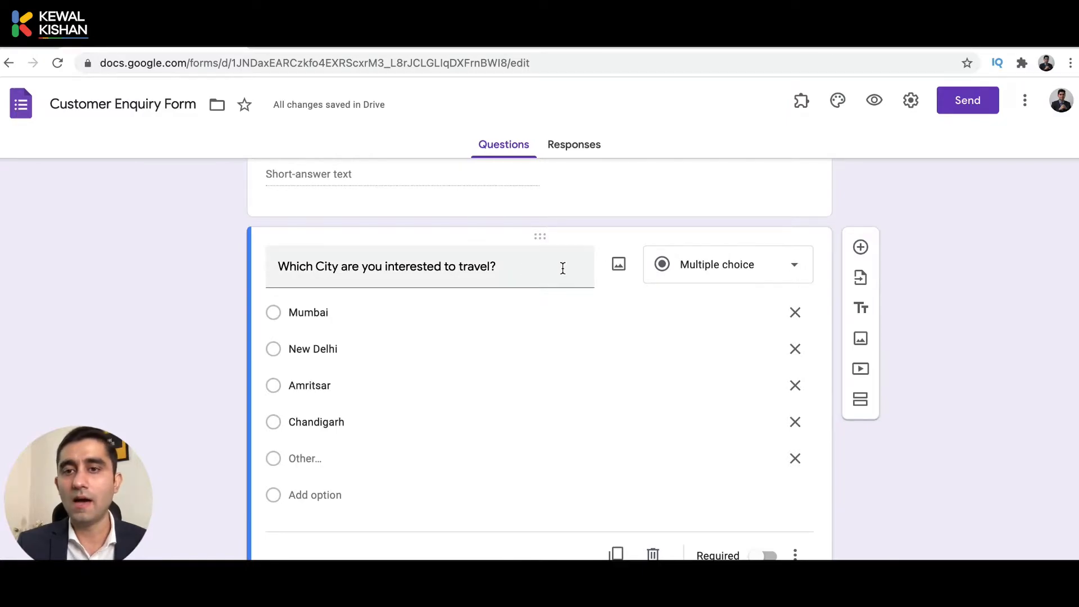
left_click(715, 277)
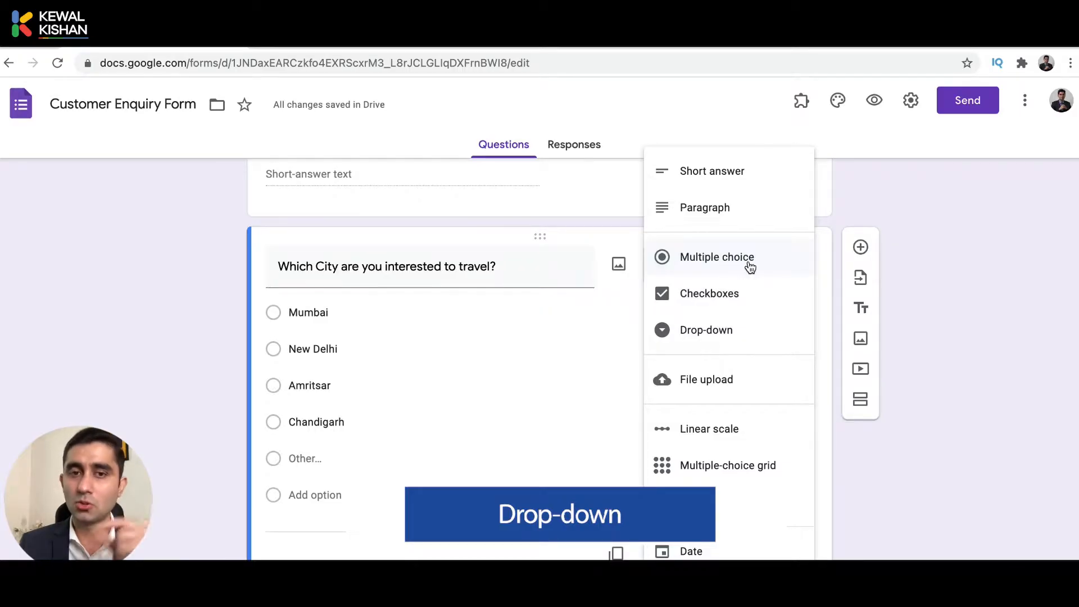
left_click(286, 450)
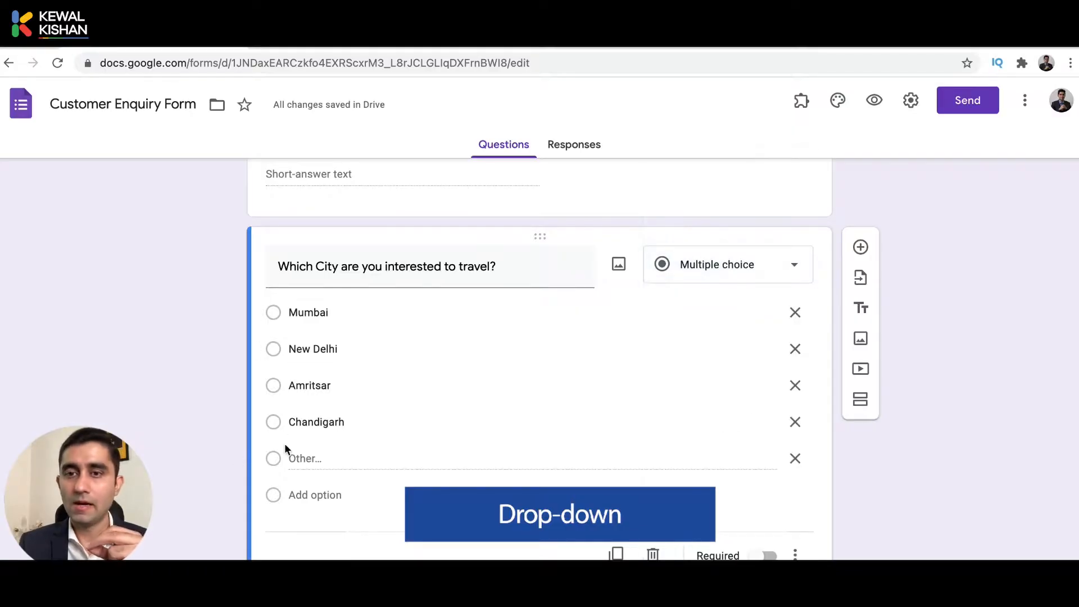
scroll(652, 463, "up", 10)
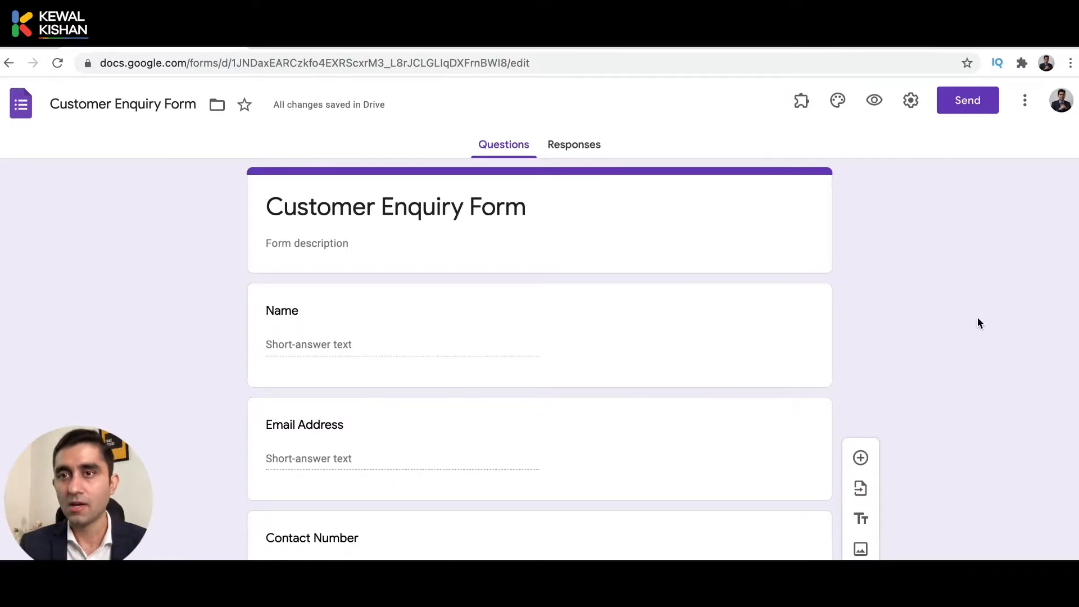
Open the Send dialog and add a suggested admin e-mail address as recipient.
left_click(973, 107)
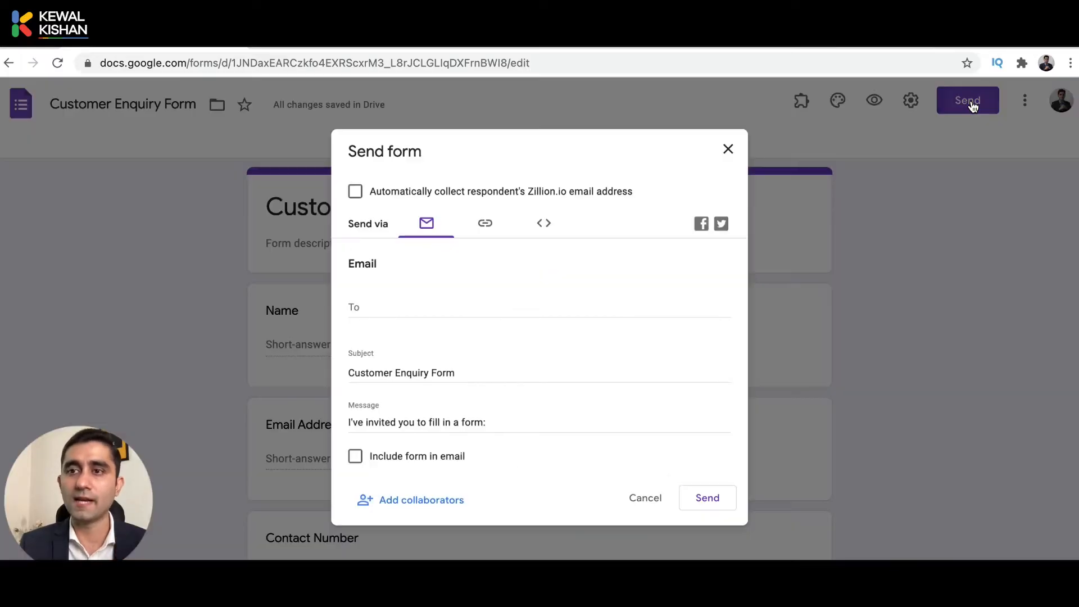
left_click(375, 311)
type("admi")
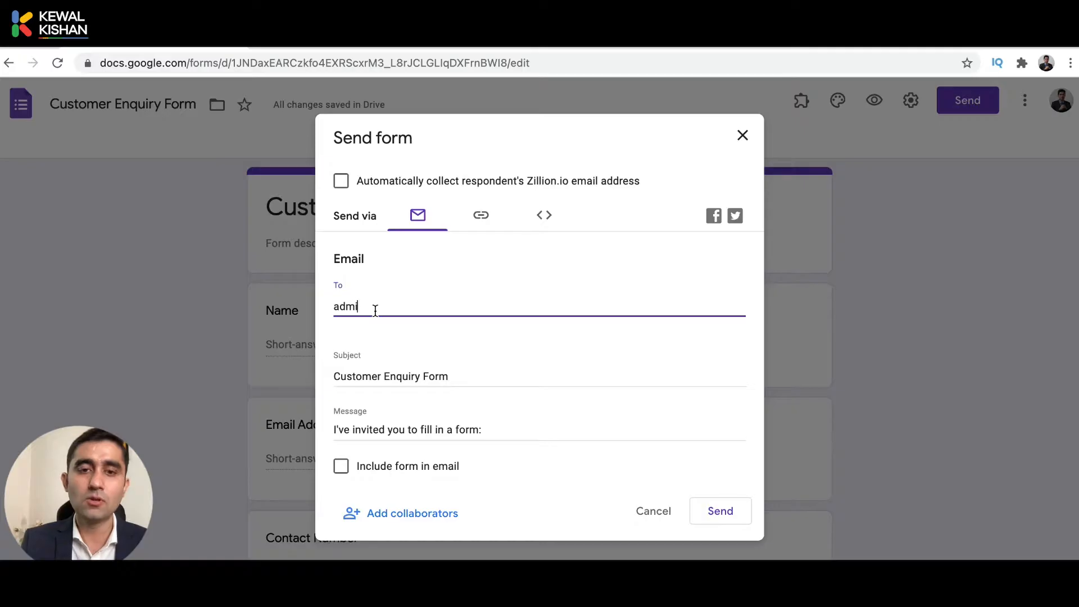
type("n")
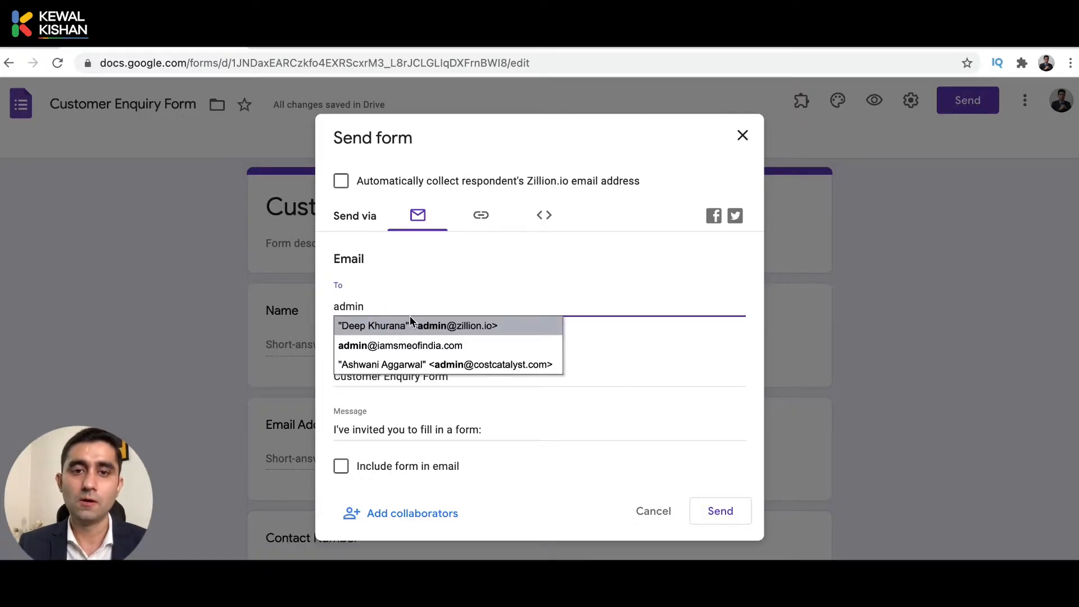
left_click(410, 325)
Shorten the form link, copy it, and view the embed code.
left_click(484, 222)
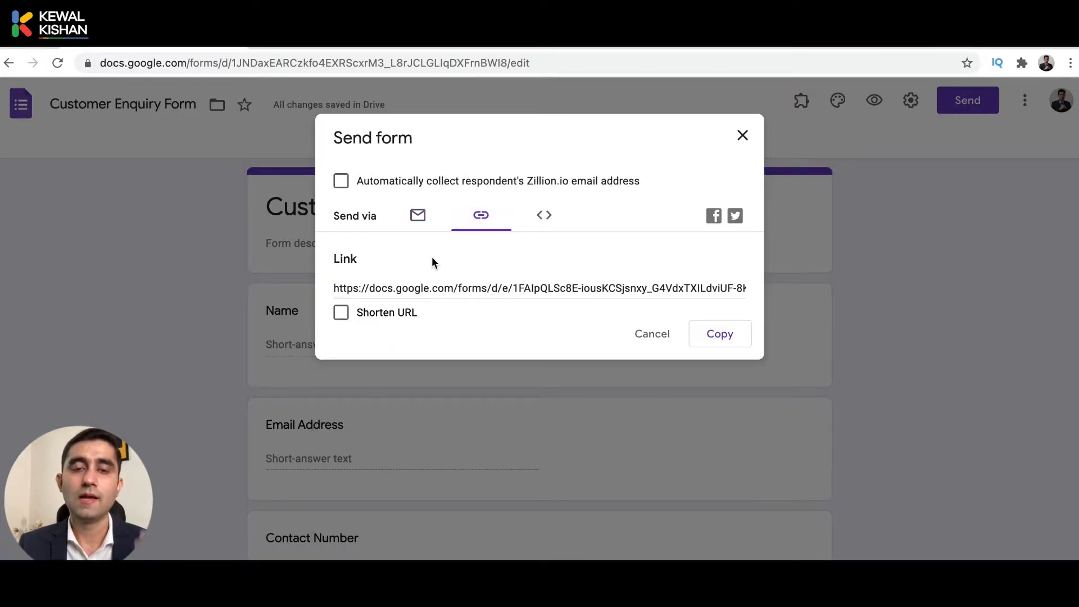
left_click(345, 317)
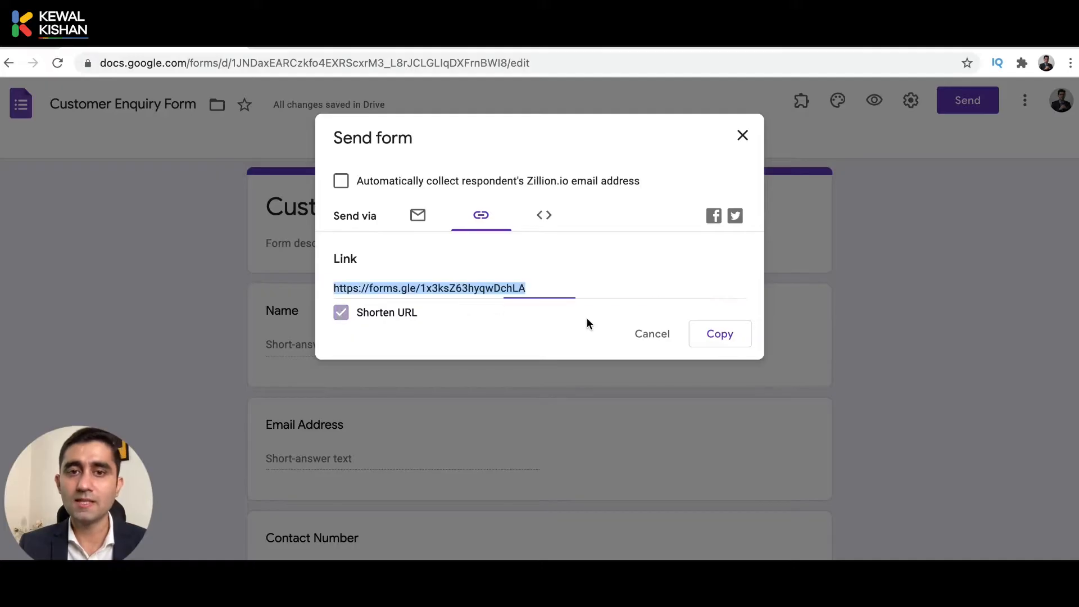
left_click(709, 344)
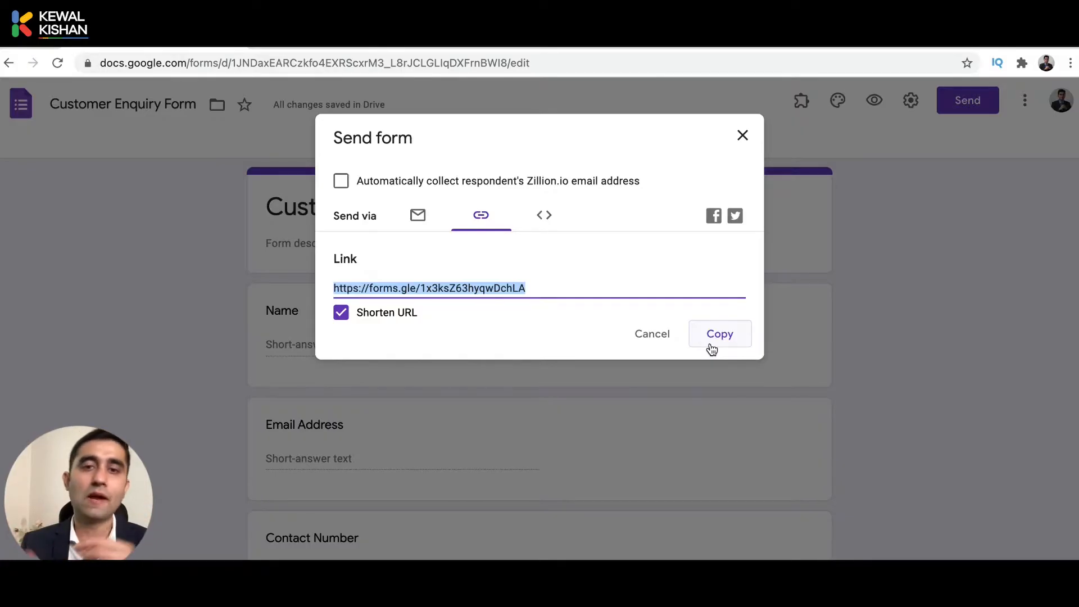
left_click(545, 216)
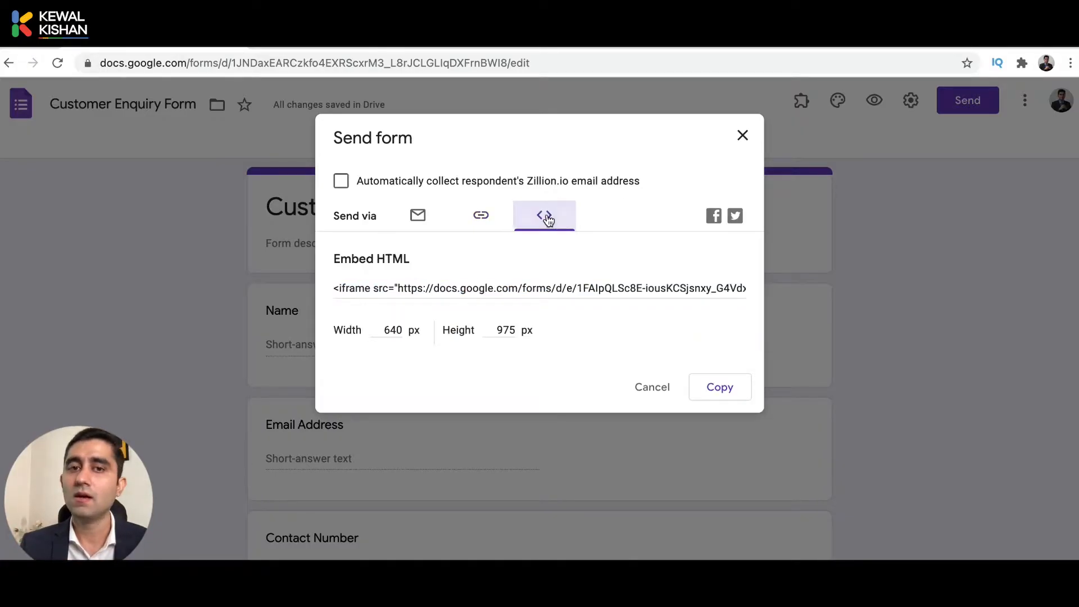
left_click(490, 286)
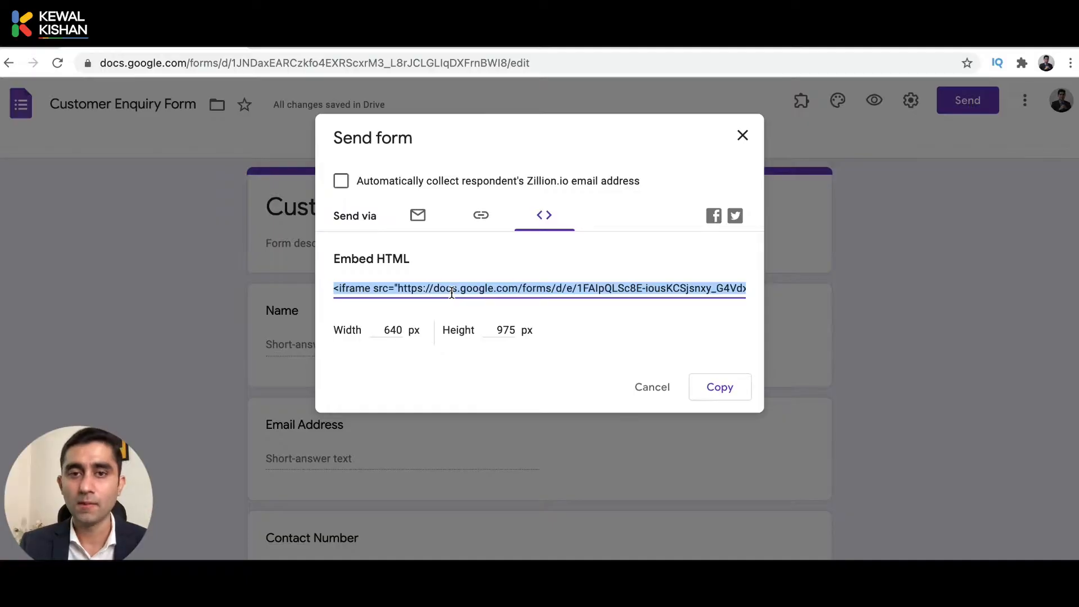
Copy the short link again and paste it into a new browser tab.
left_click(480, 219)
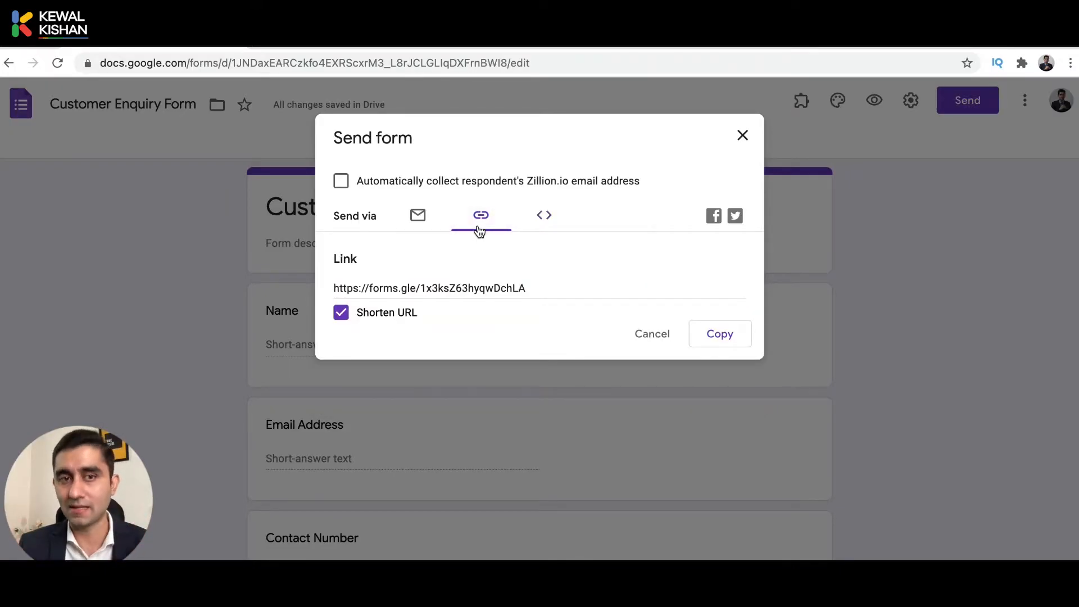
left_click(722, 335)
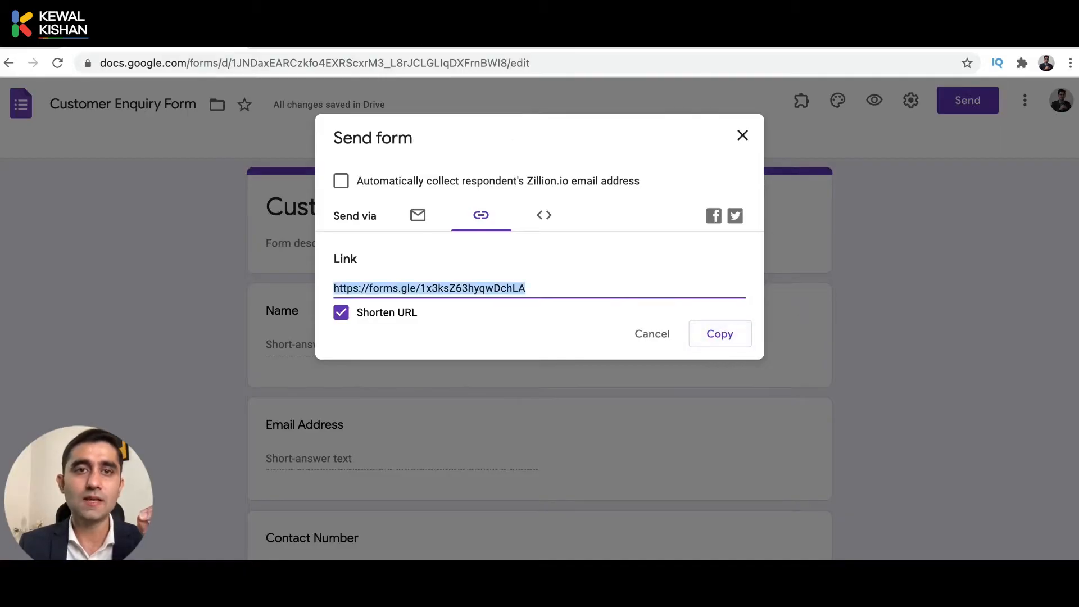
key("ctrl+t")
key("ctrl+v")
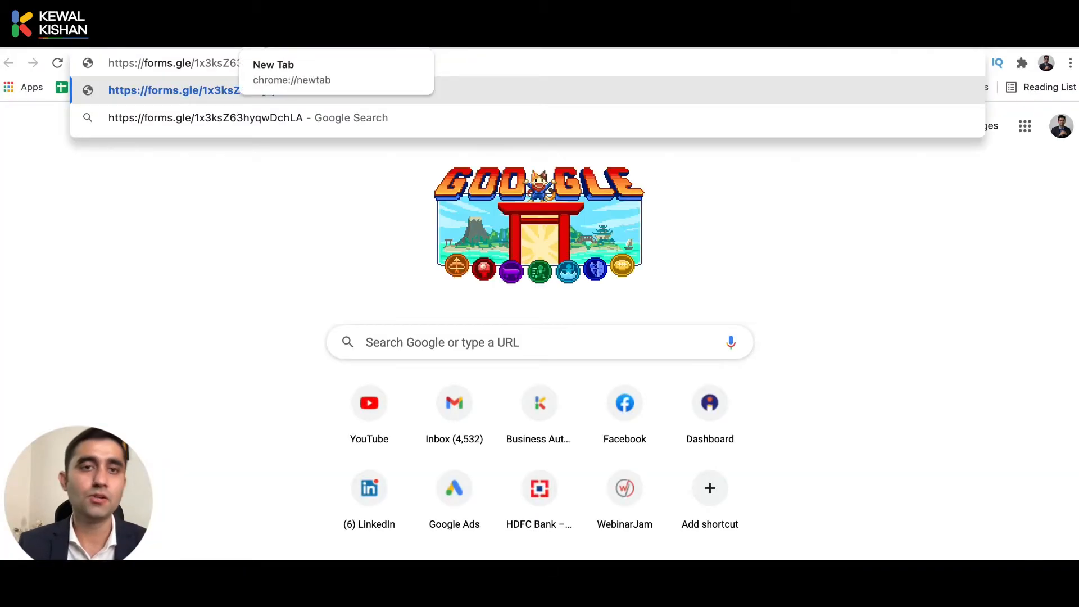
Load the form and fill in Name, Email Address and Contact Number using autofill.
key("Return")
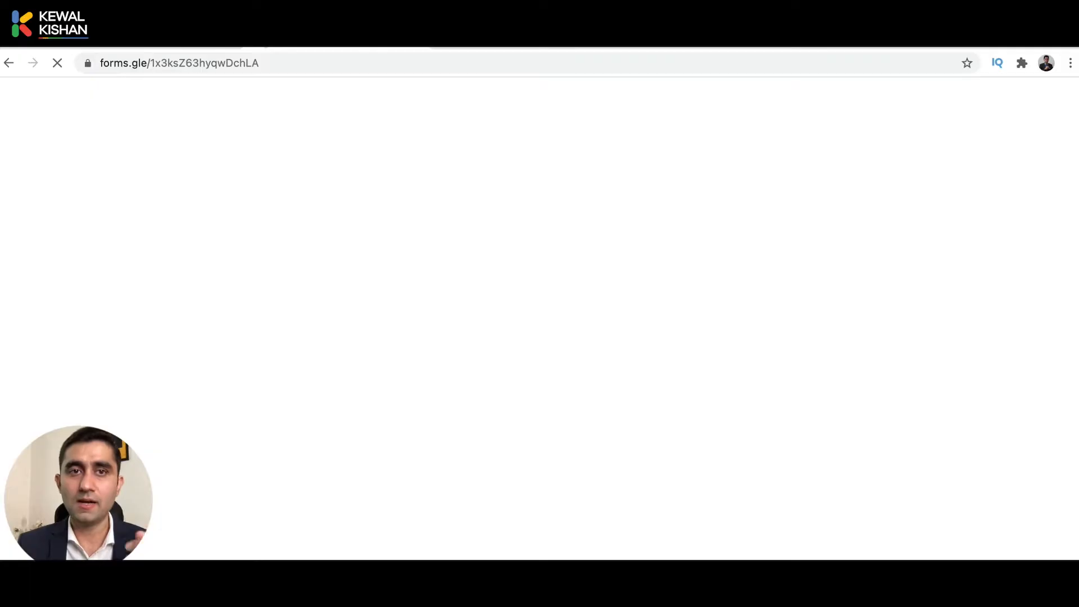
scroll(290, 363, "down", 3)
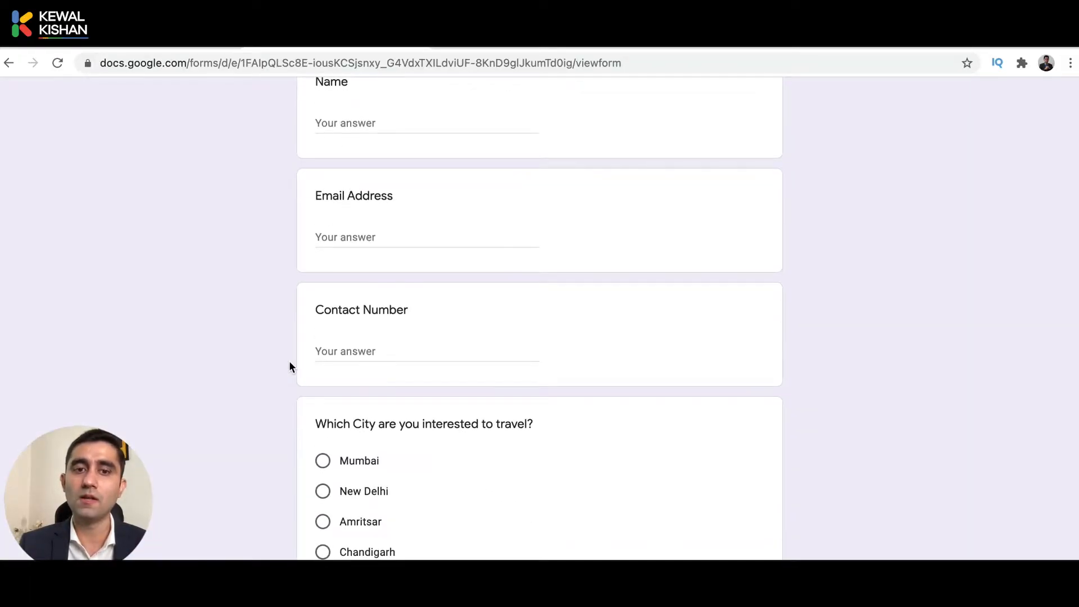
scroll(289, 367, "up", 3)
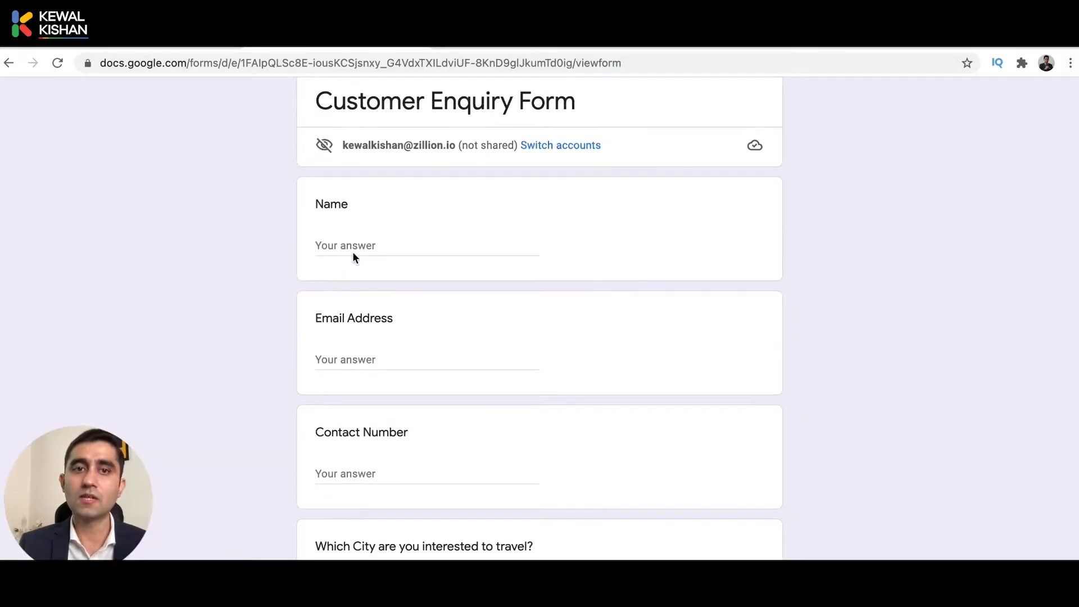
left_click(353, 251)
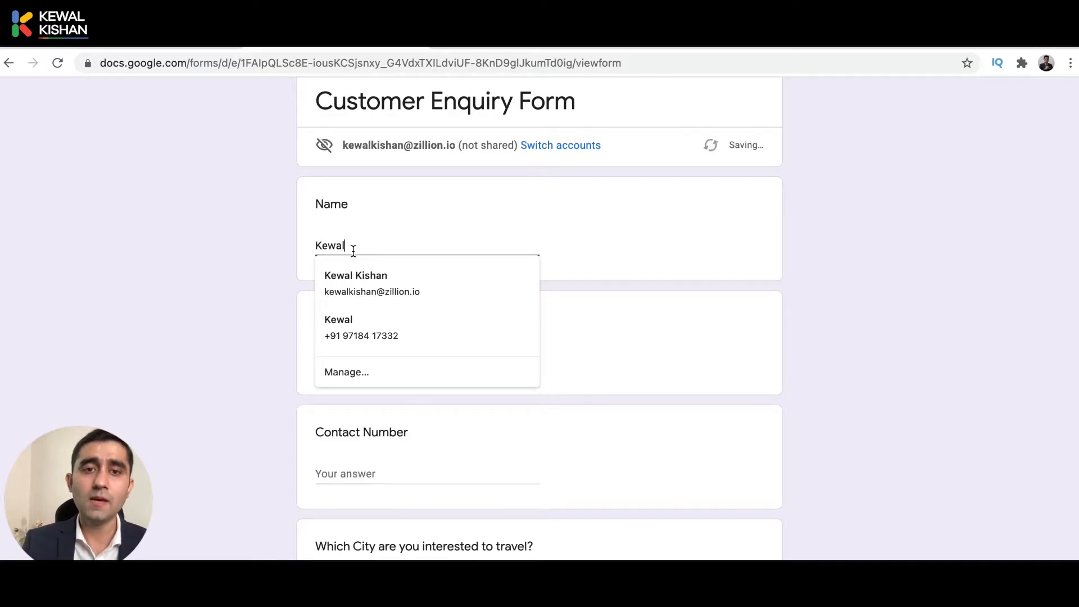
key("Tab")
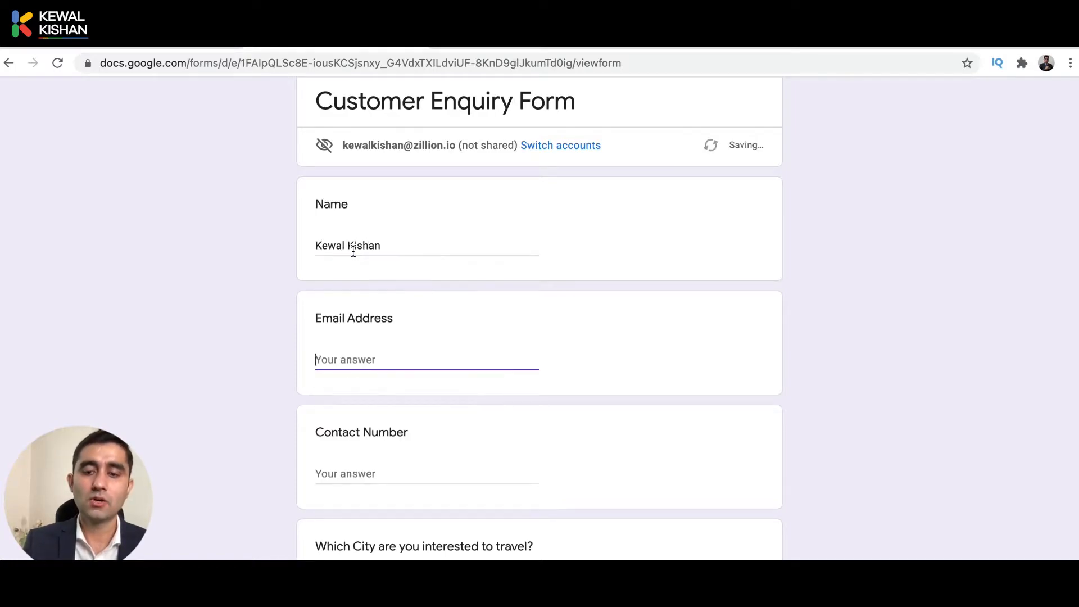
type("k")
key("Down")
key("Return")
key("Tab")
Choose New Delhi as the travel city and submit the response.
scroll(353, 251, "down", 3)
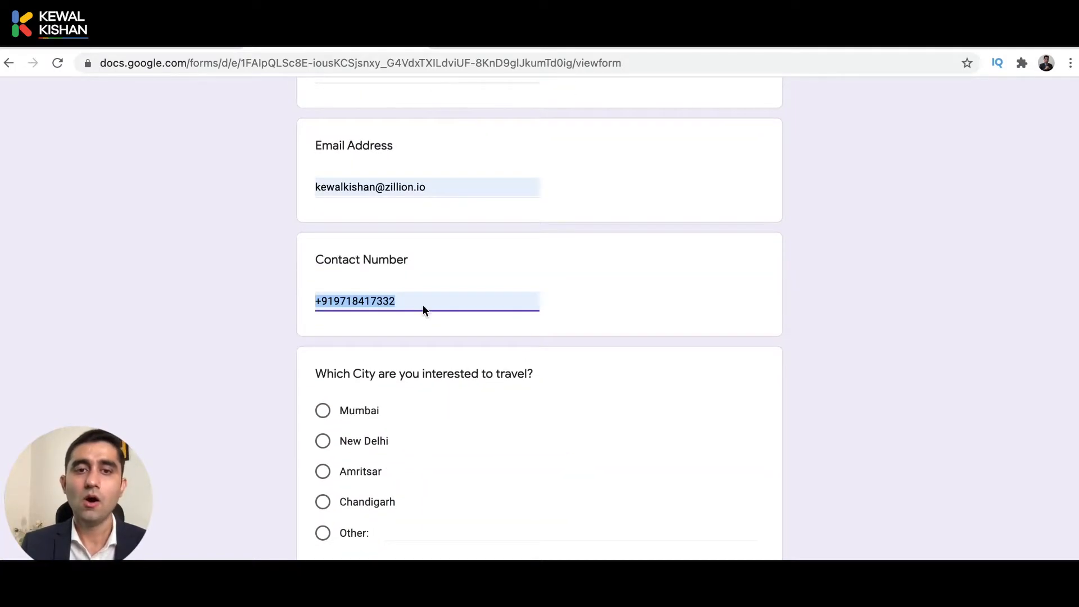
scroll(331, 421, "down", 2)
left_click(322, 362)
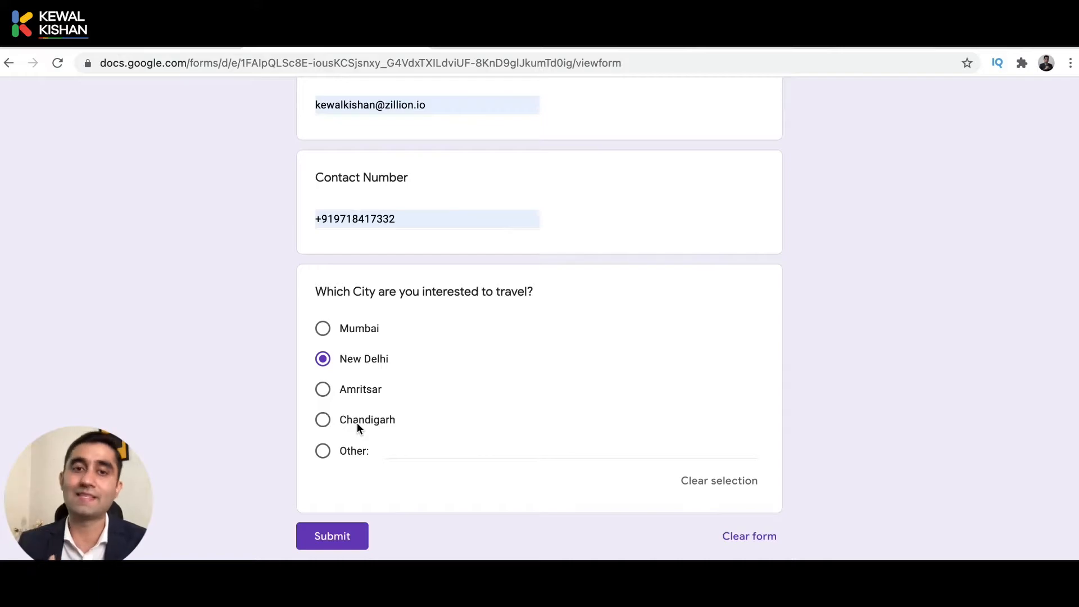
left_click(331, 540)
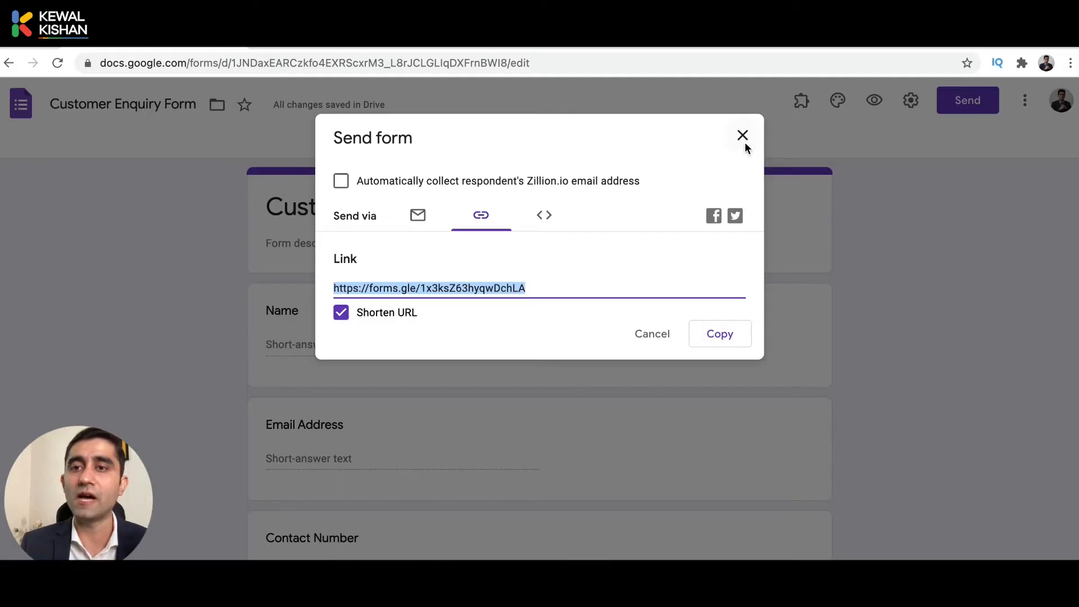
Close the sharing dialog and add a new section after the city question.
left_click(729, 142)
scroll(870, 397, "down", 6)
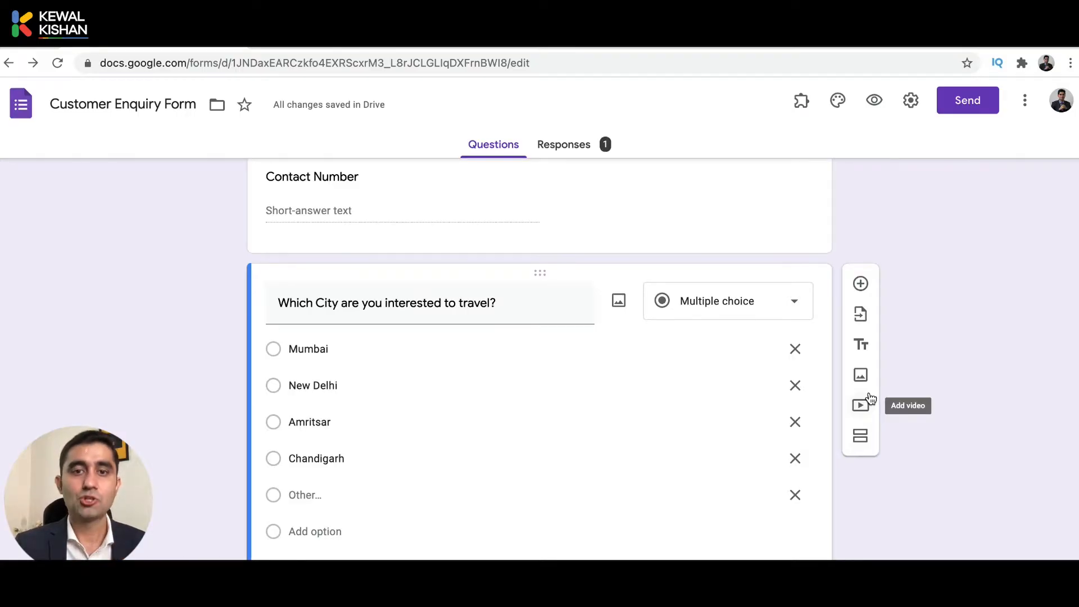
scroll(870, 396, "down", 1)
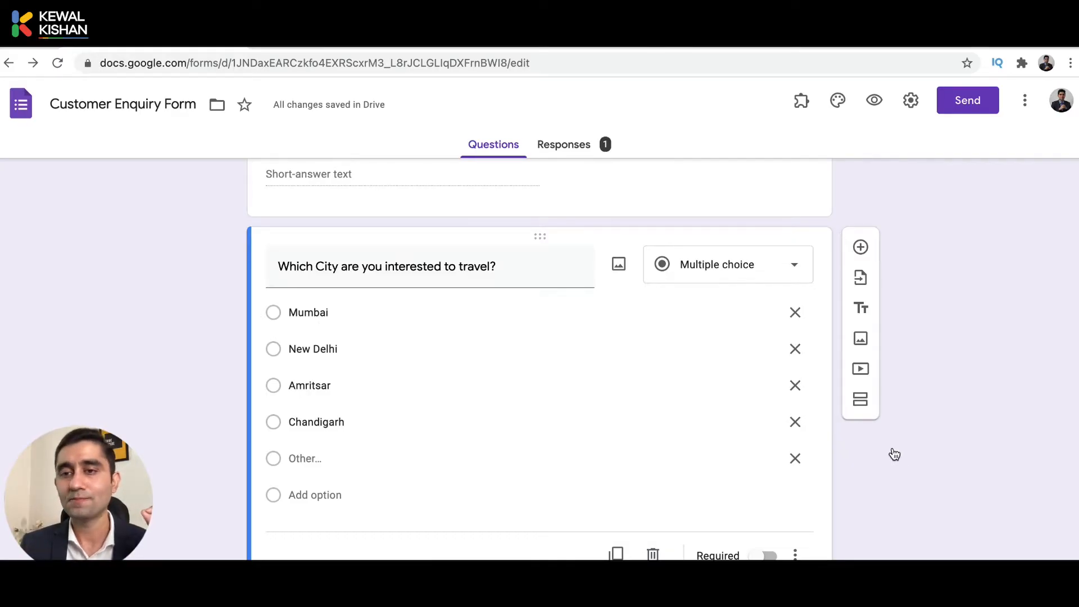
scroll(893, 453, "down", 1)
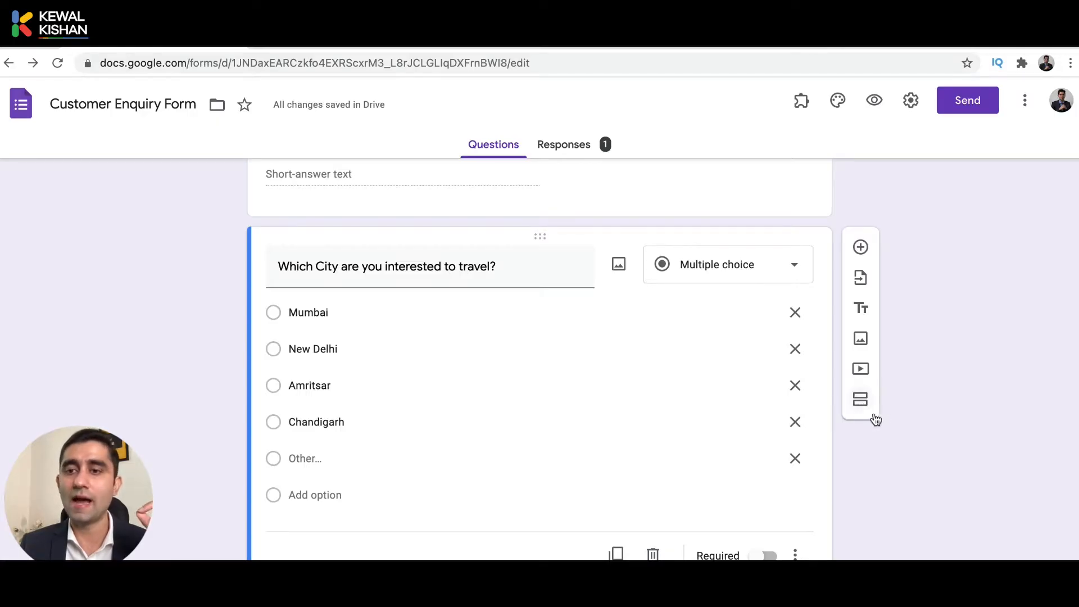
left_click(860, 400)
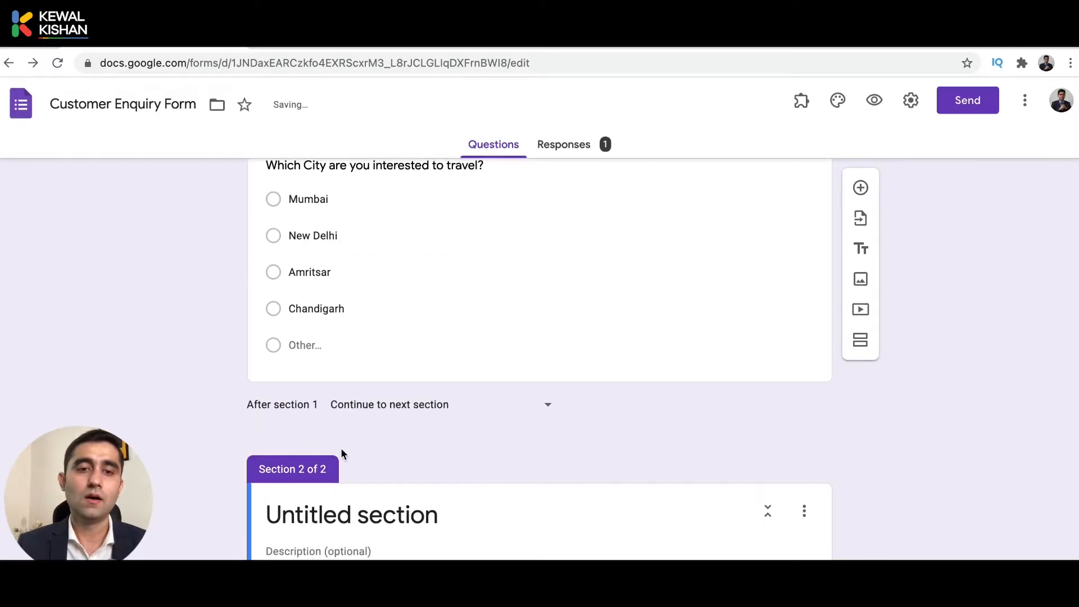
Rename the second section to 'Mumbai Travel'.
left_click(300, 517)
type("Mumbai")
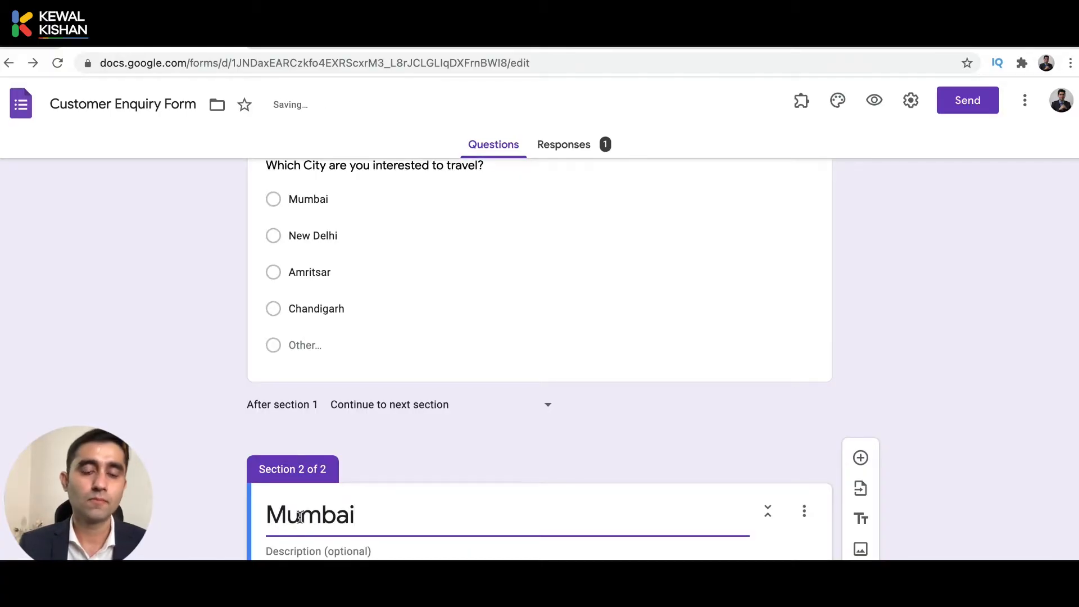
type(" Travel")
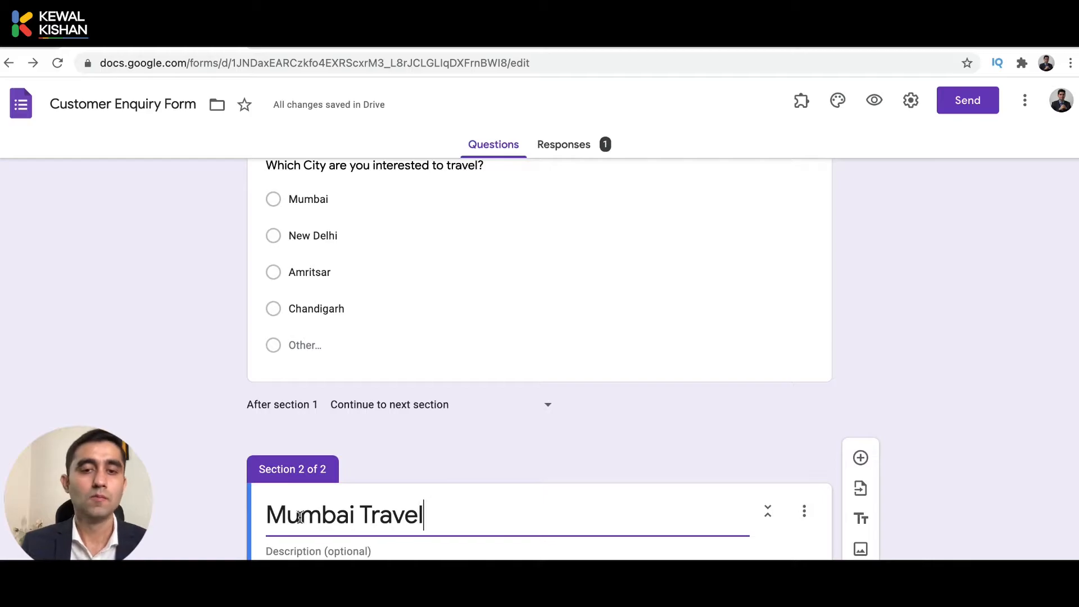
scroll(300, 518, "down", 1)
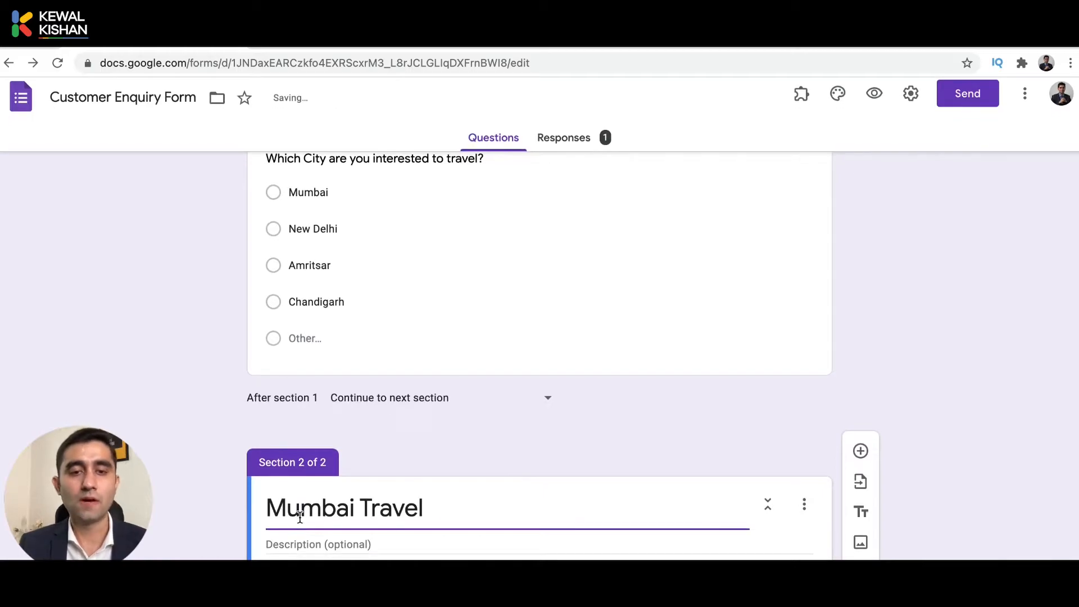
scroll(566, 461, "down", 1)
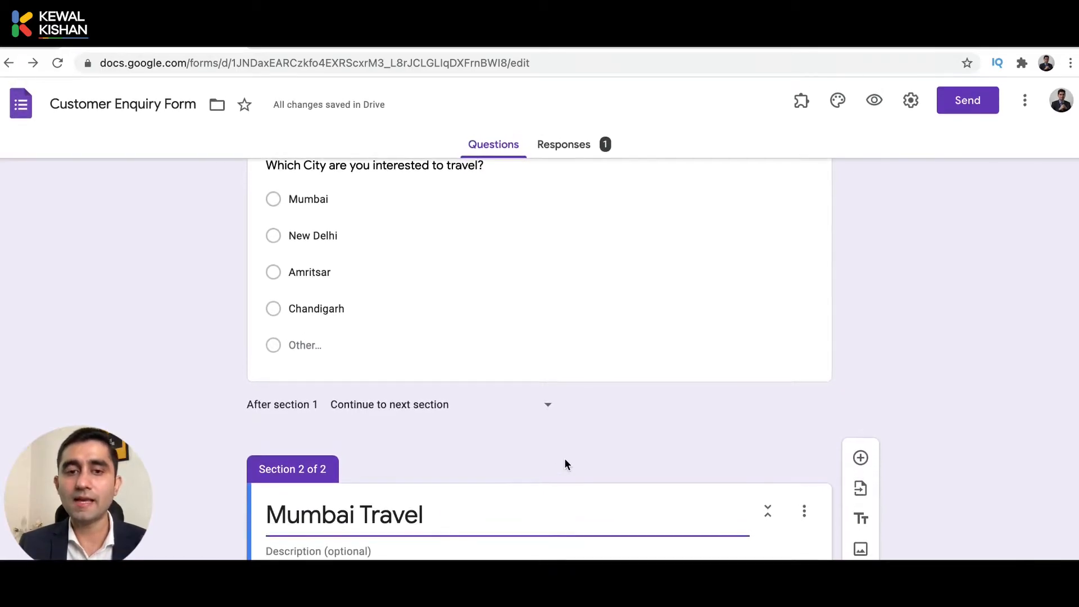
Add the question 'Which Places do you want to visit' with Marine Drive, Andheri East and Other.
left_click(850, 455)
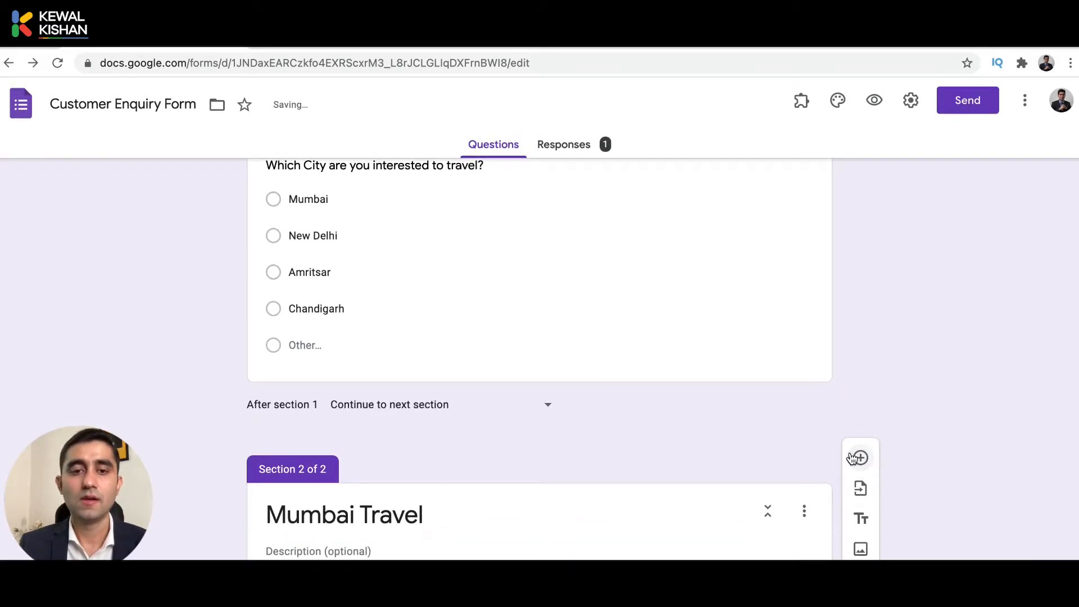
type("Which P")
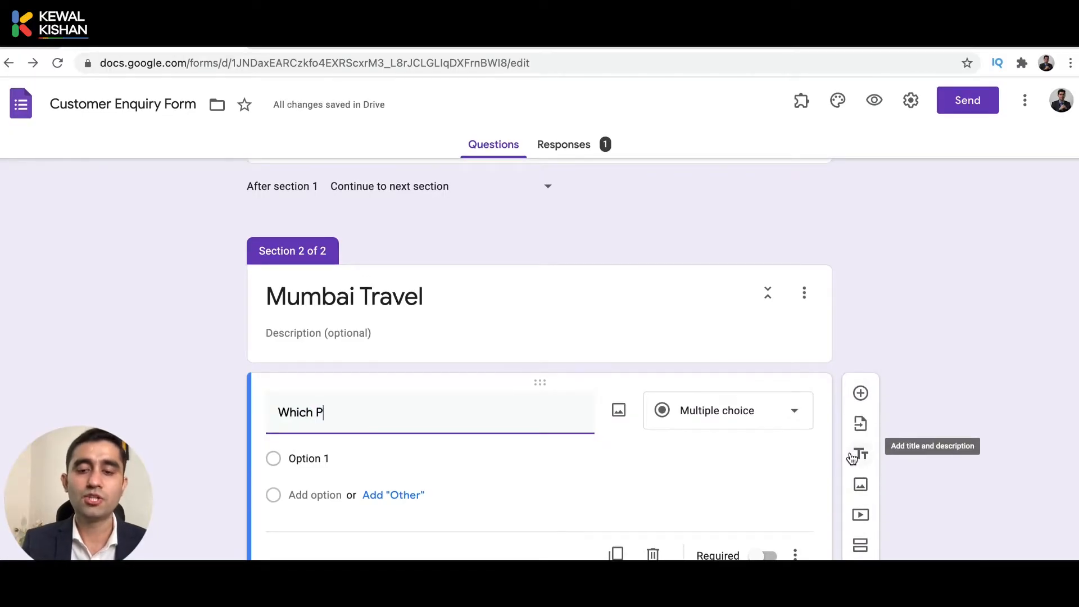
type("laces d")
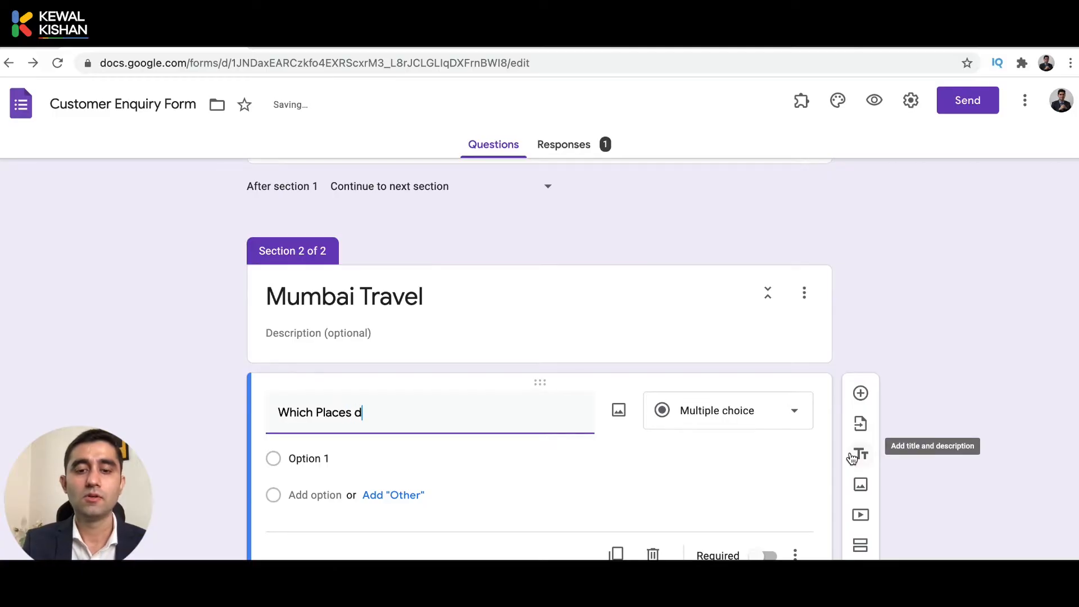
type("o you want to visit")
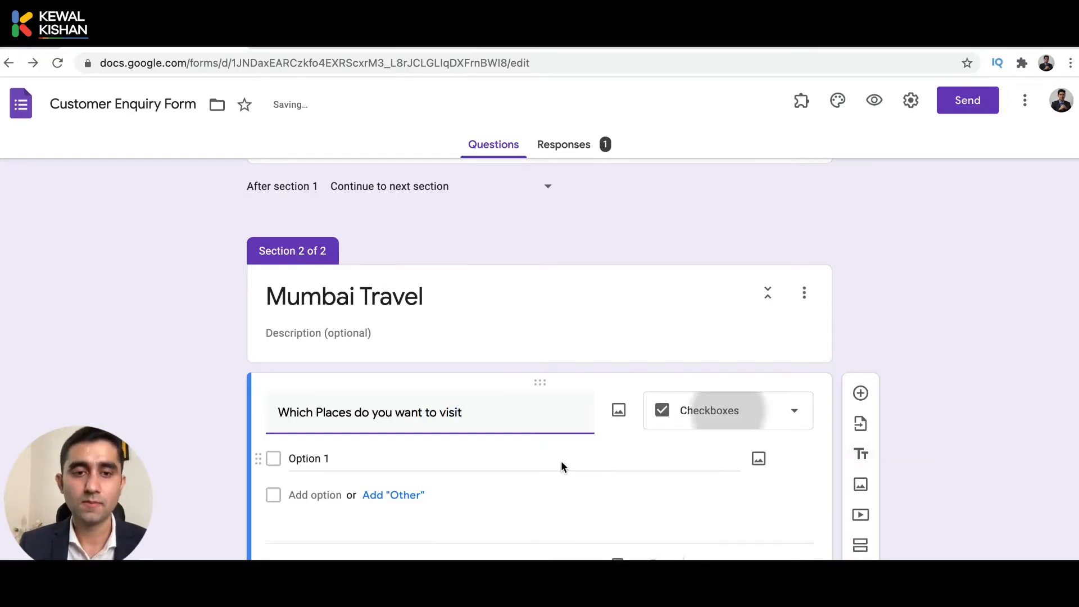
left_click(503, 462)
type("Mari")
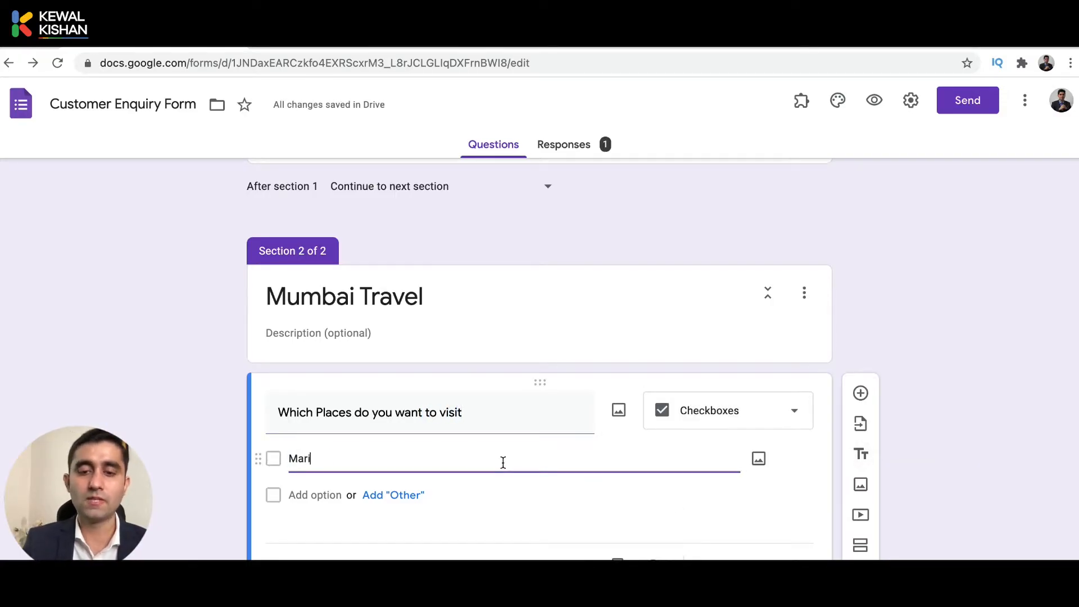
type("ne D")
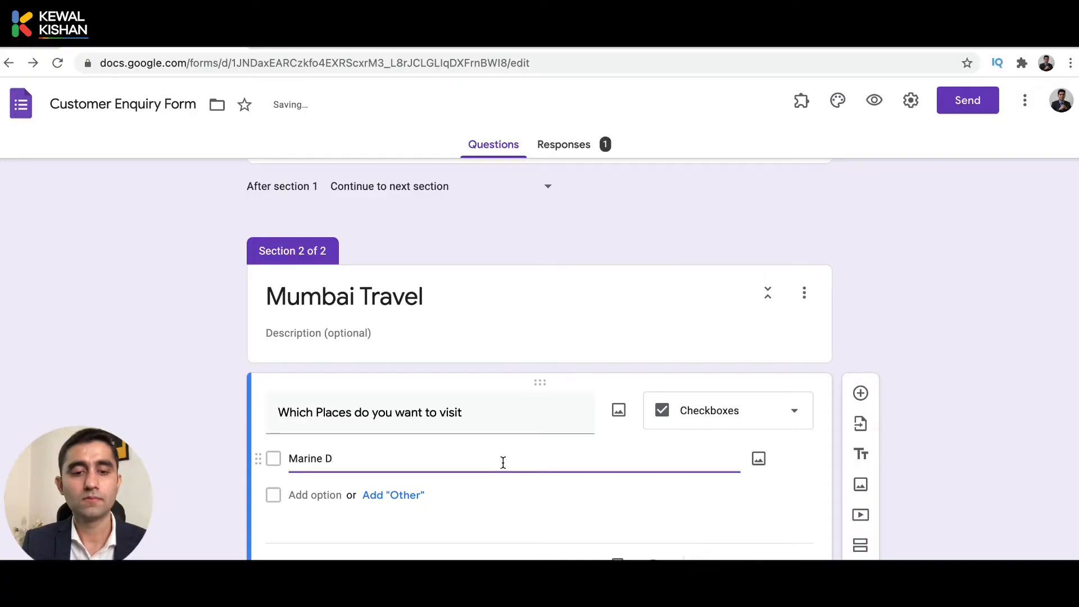
type("rive")
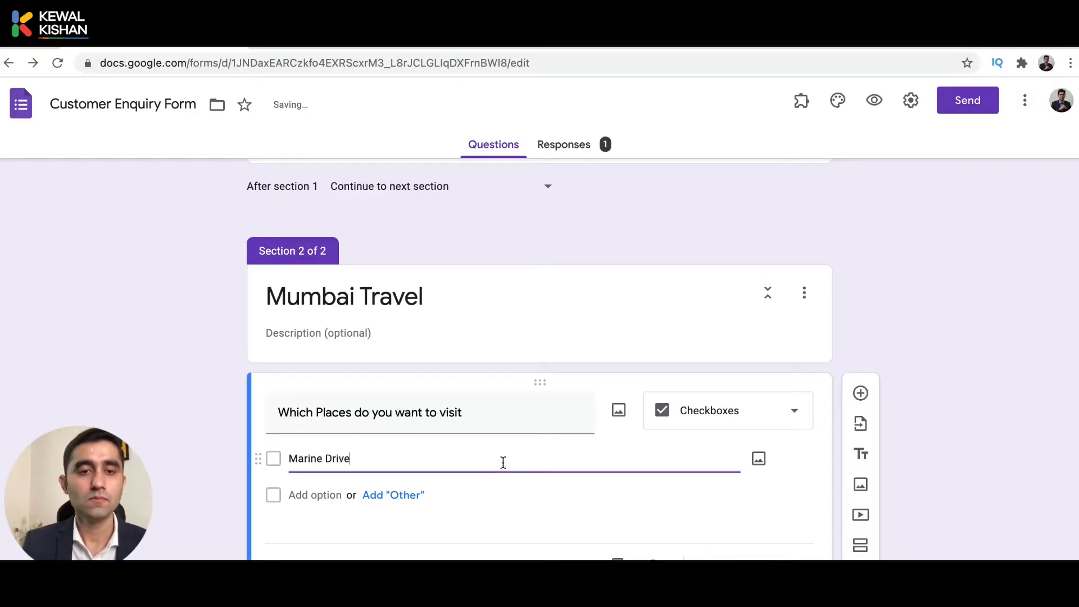
left_click(395, 496)
left_click(299, 532)
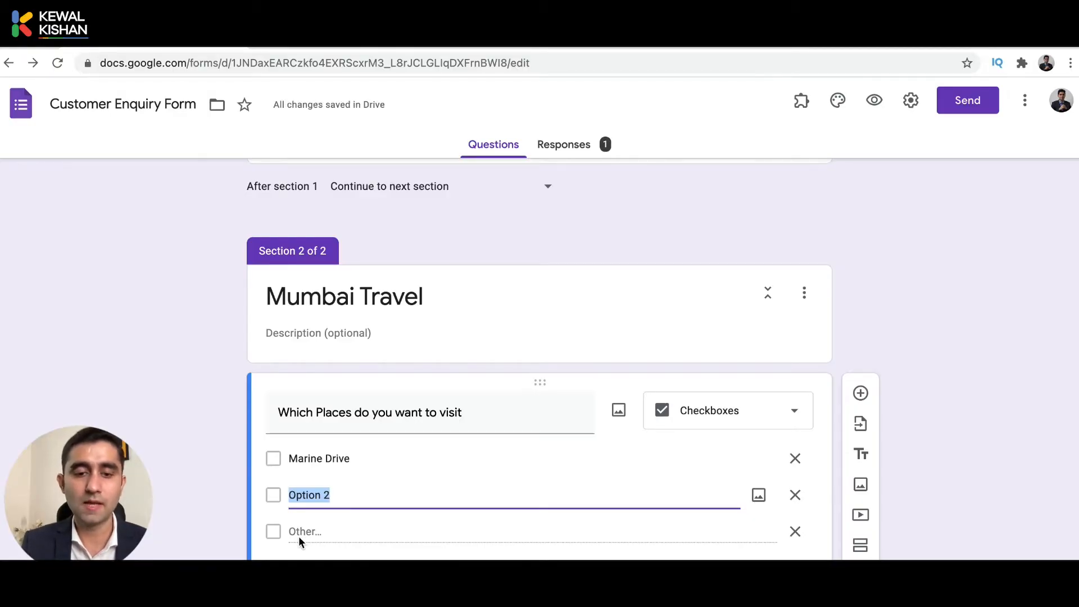
type("Andheri East")
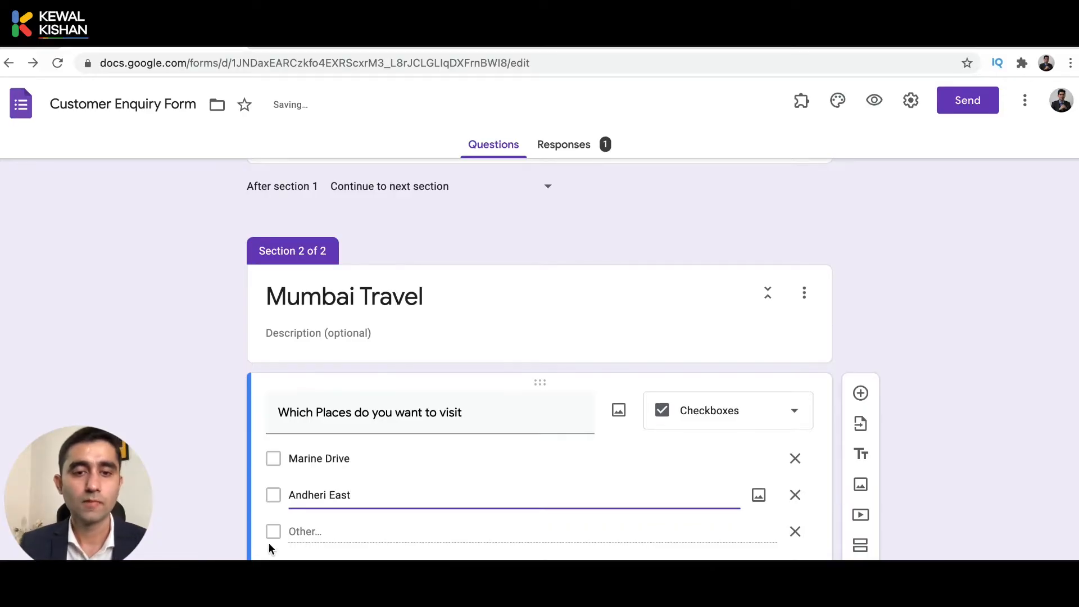
scroll(268, 542, "down", 2)
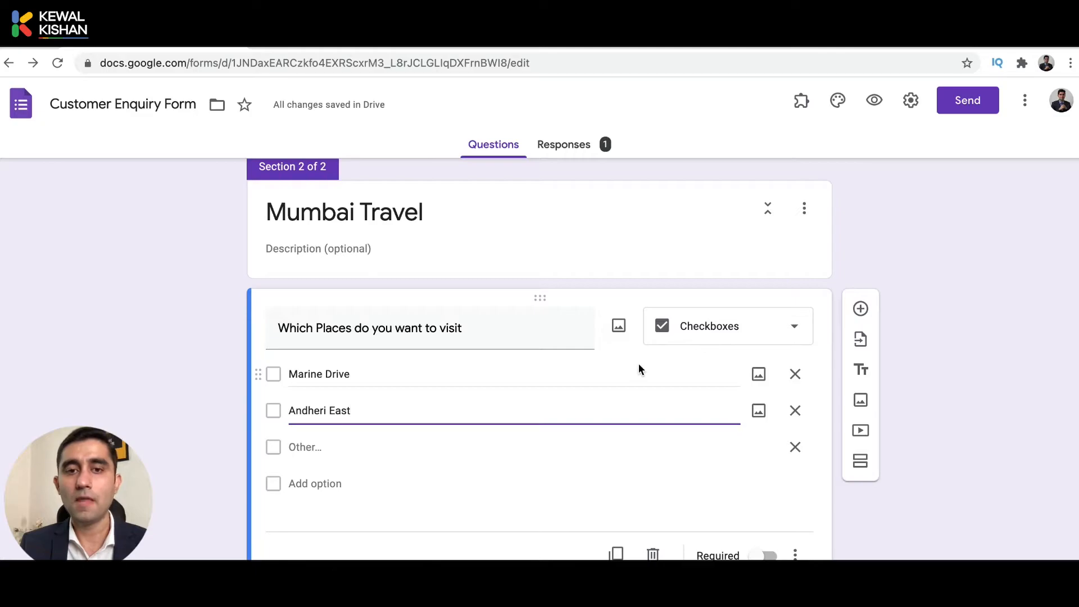
Add a short-answer question 'For how many days you want to stay in Mumbai'.
left_click(860, 308)
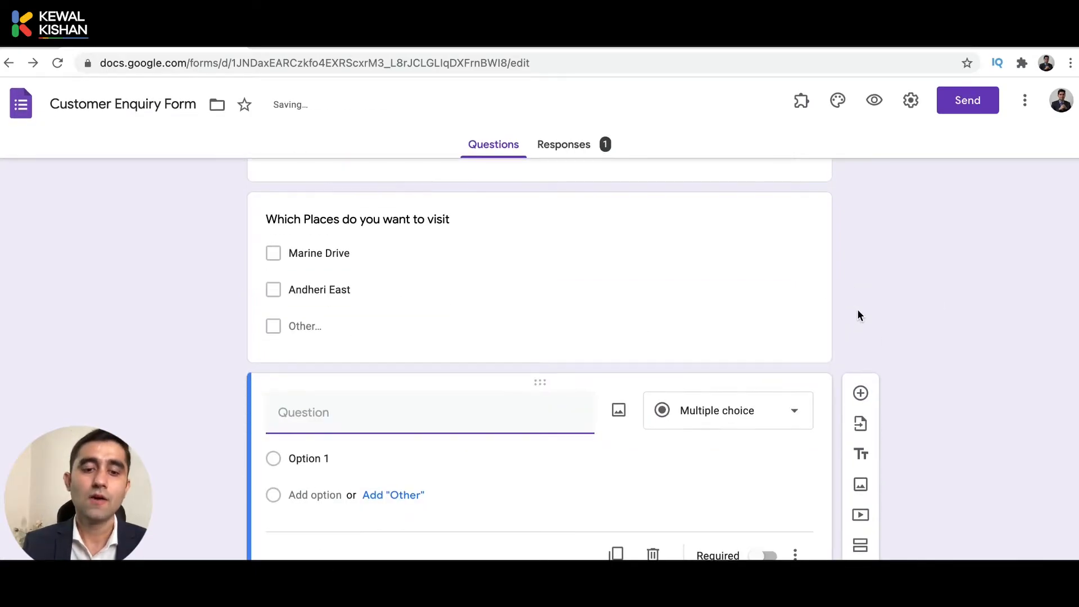
type("For who")
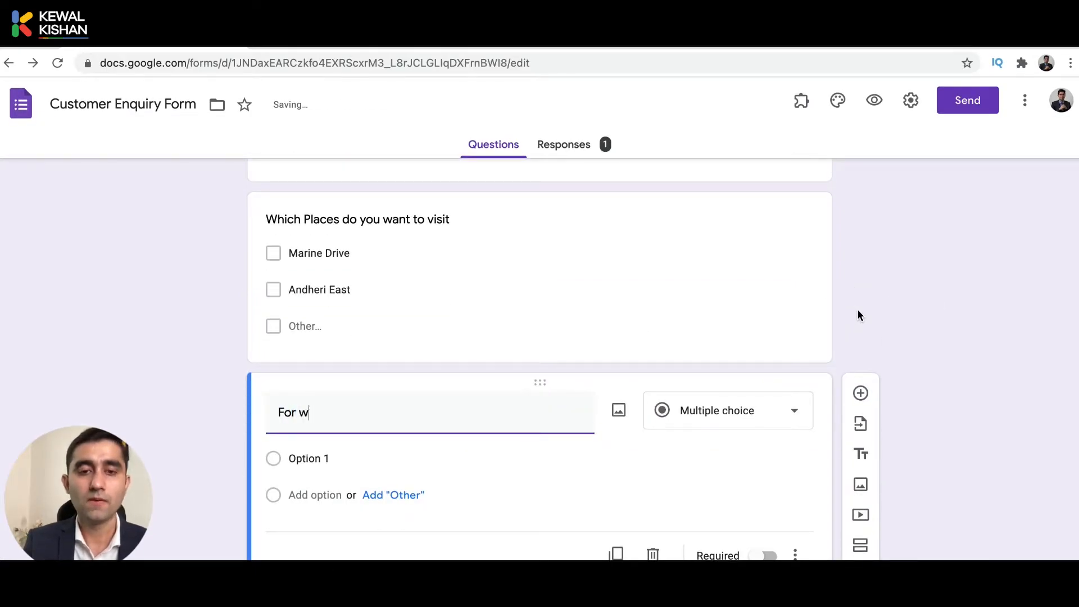
key("BackSpace")
key("BackSpace")
key("BackSpace")
type("how many days you")
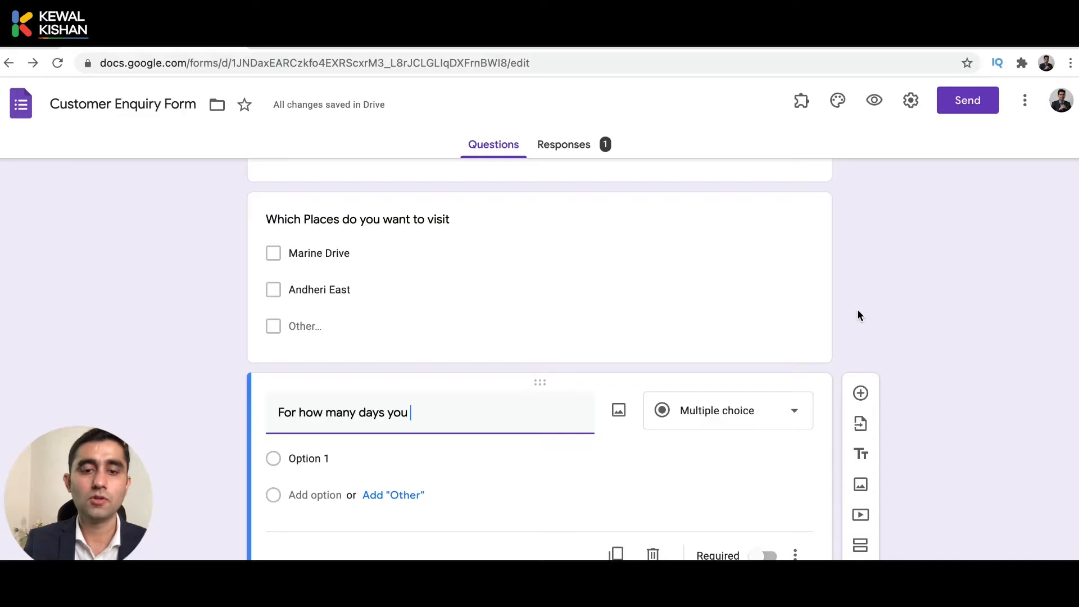
type(" want to st")
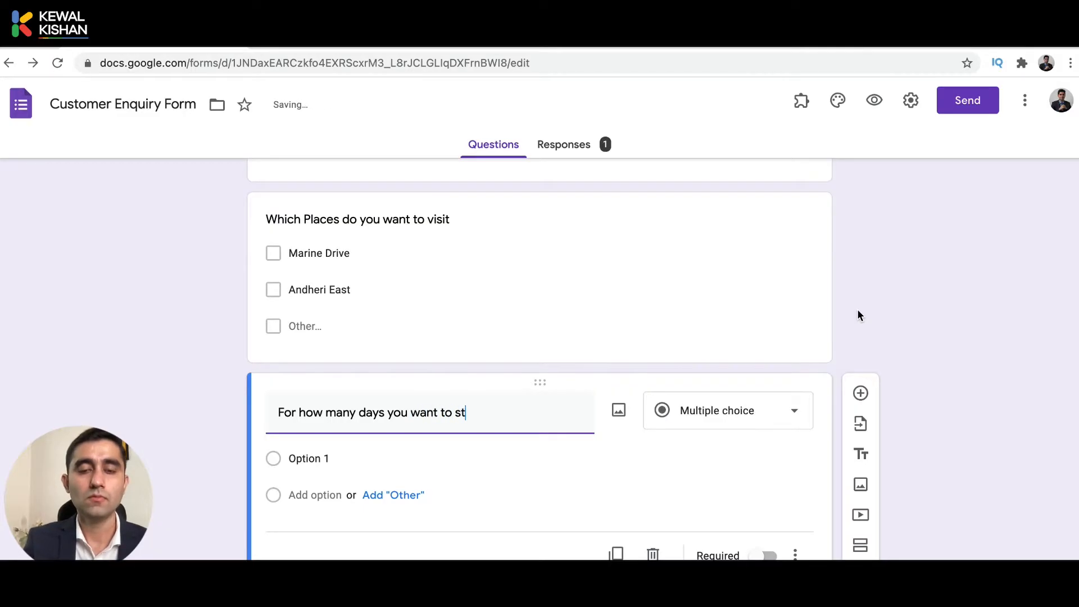
type("ay in Mum")
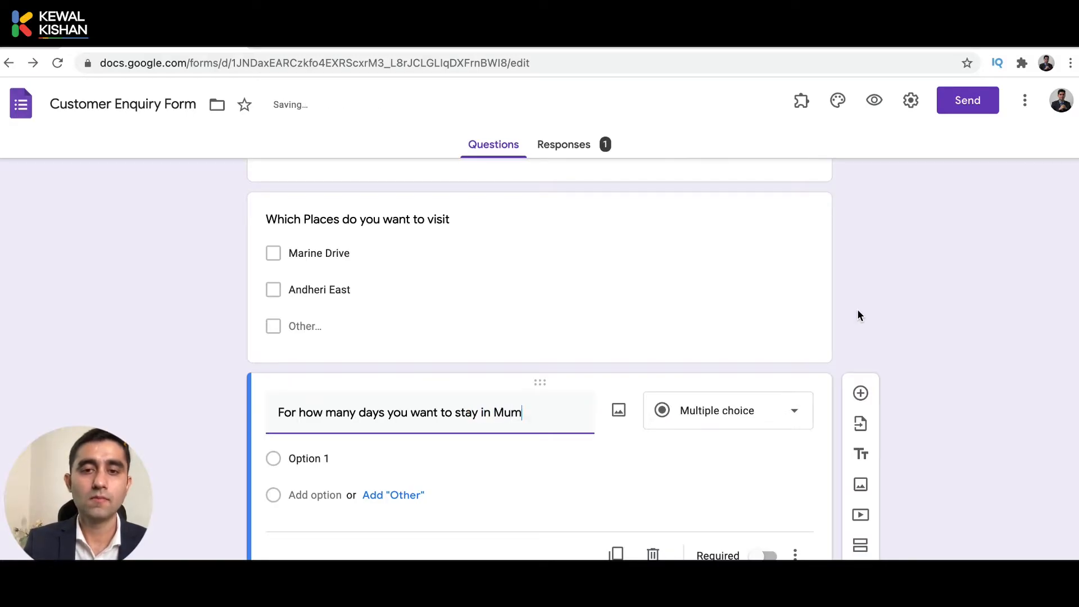
type("bai")
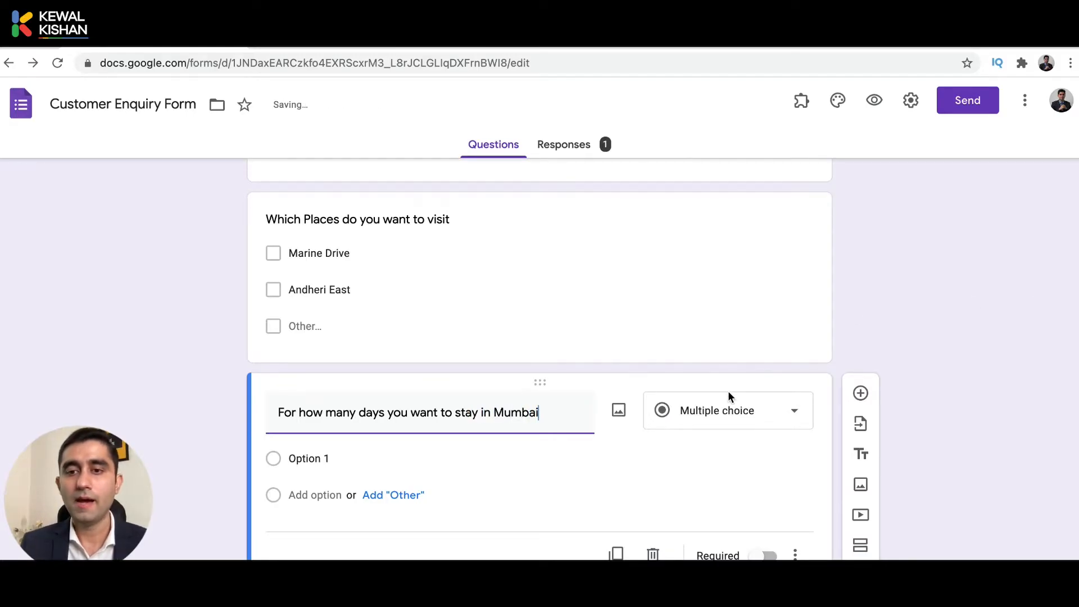
left_click(710, 414)
left_click(716, 173)
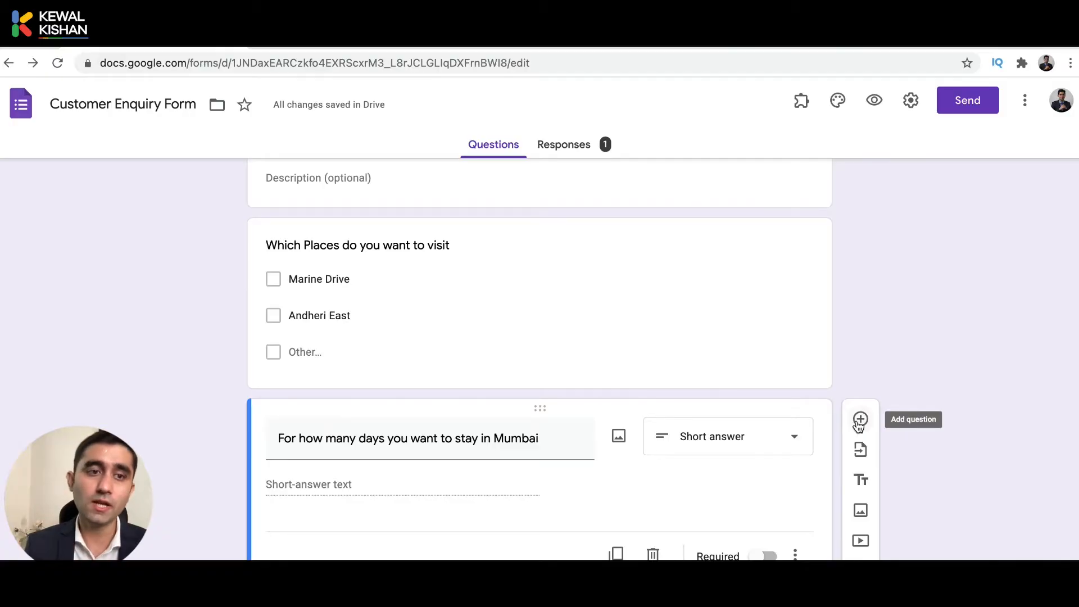
Open the options menu of the Mumbai Travel section.
scroll(857, 424, "up", 15)
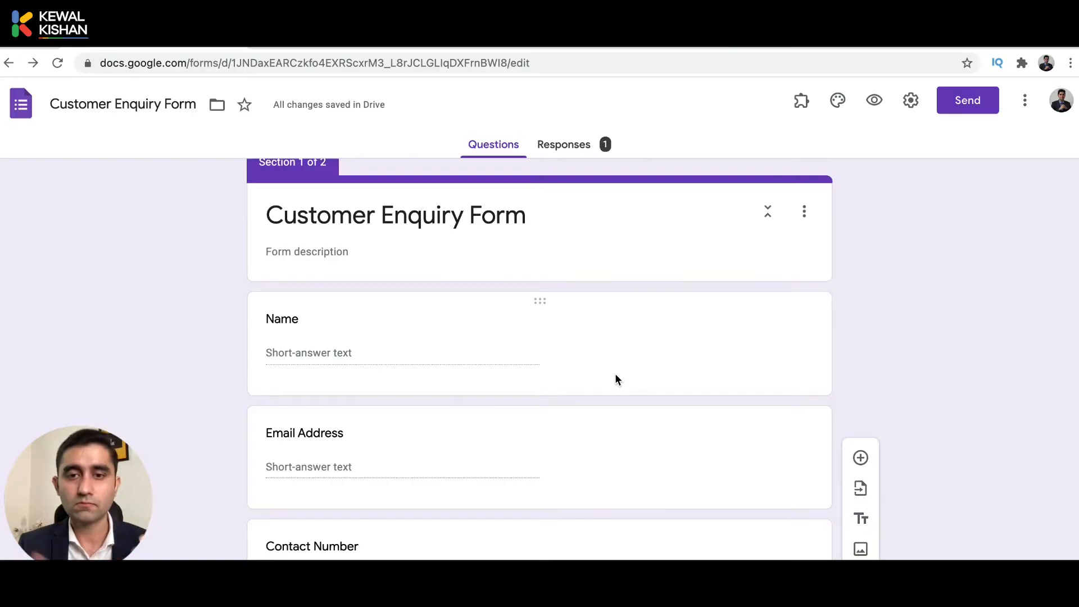
scroll(615, 379, "down", 15)
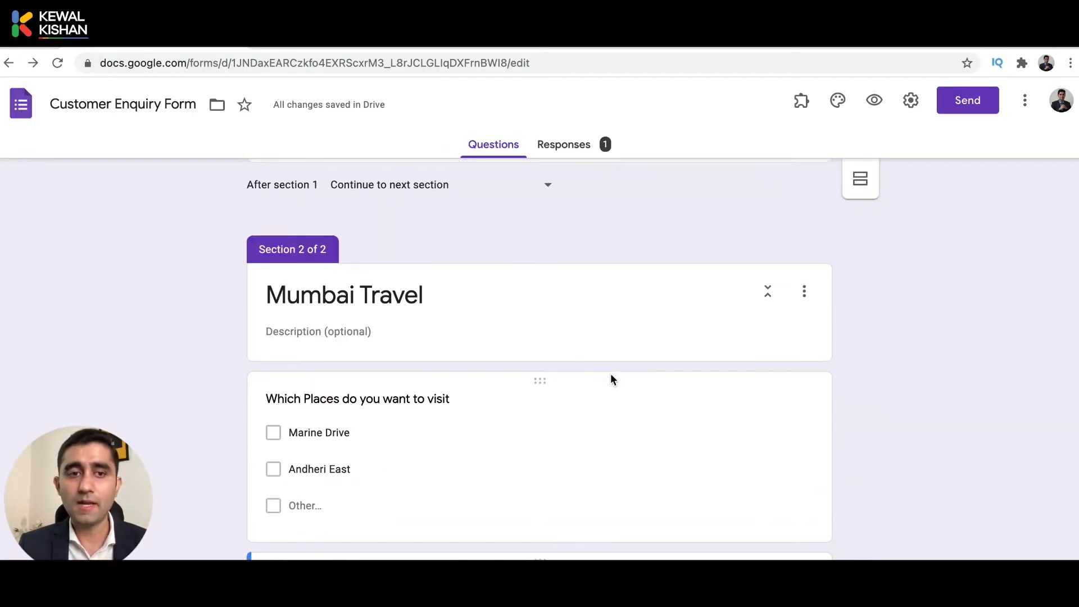
scroll(611, 375, "down", 3)
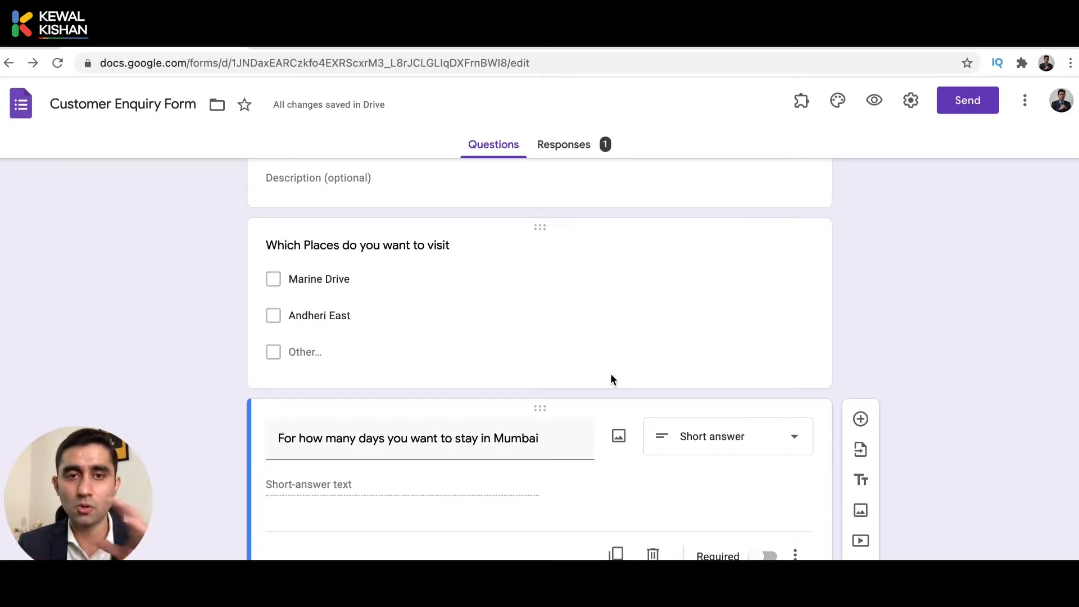
scroll(610, 375, "up", 3)
scroll(612, 376, "down", 3)
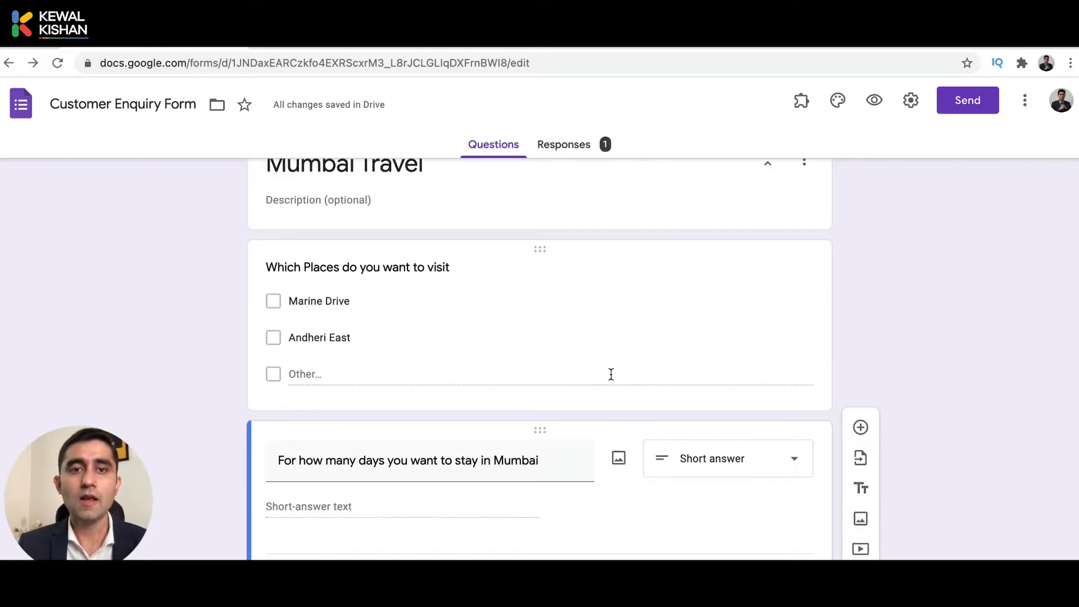
scroll(921, 339, "up", 3)
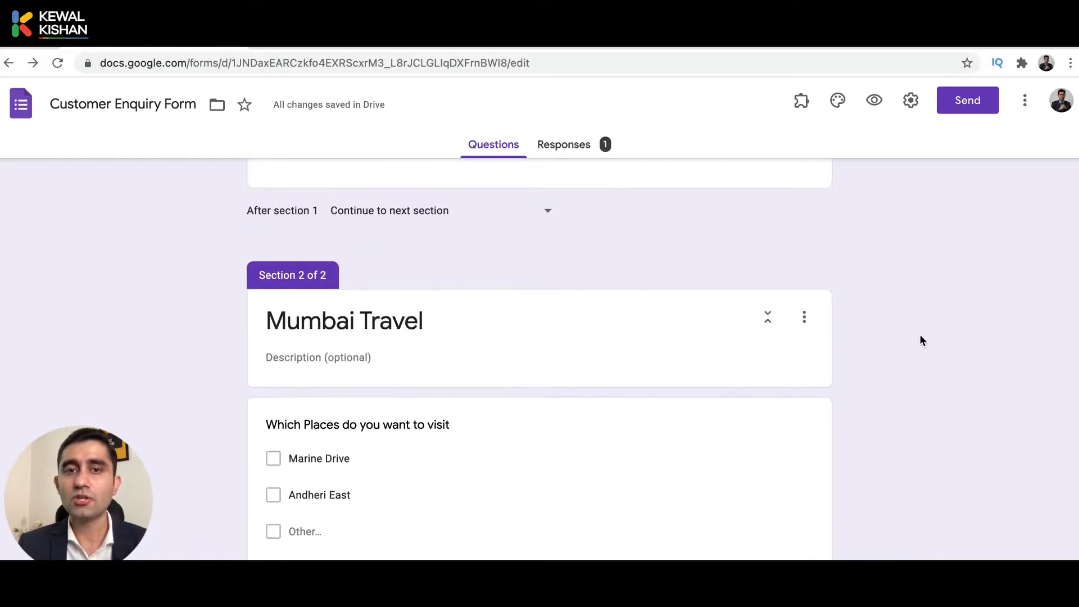
left_click(804, 336)
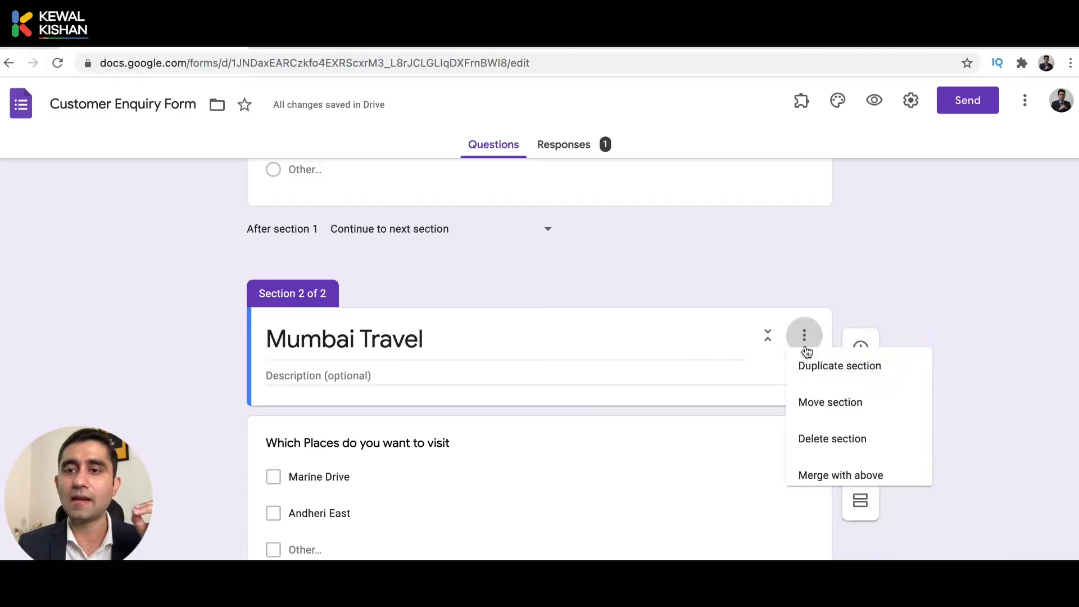
Duplicate the Mumbai Travel section and rename the copy 'New Delhi Travel'.
left_click(833, 379)
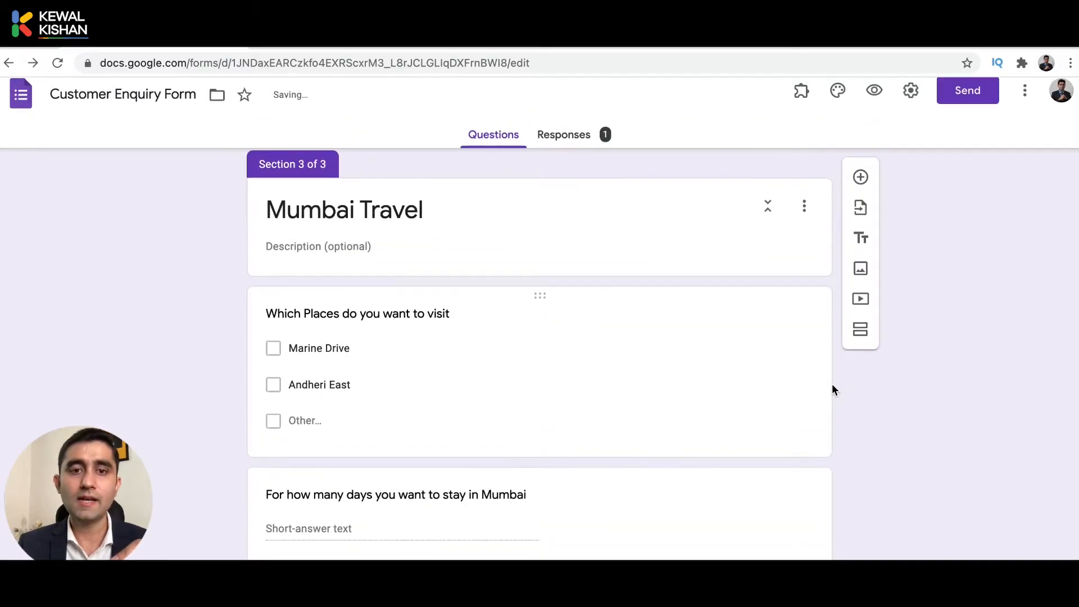
left_click(435, 228)
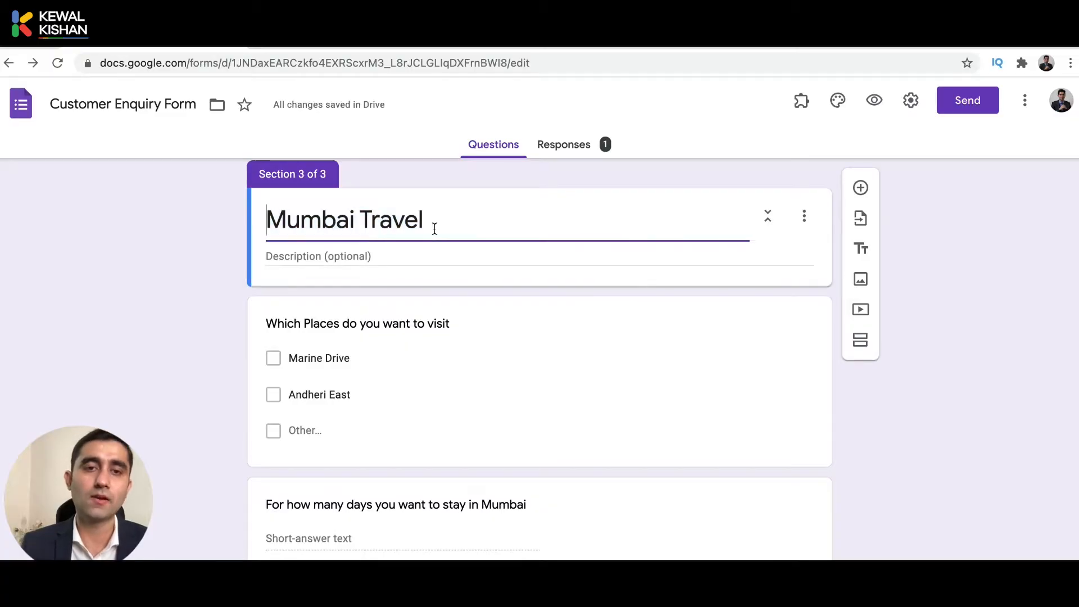
key("ctrl+shift+Right")
type("New Delhi")
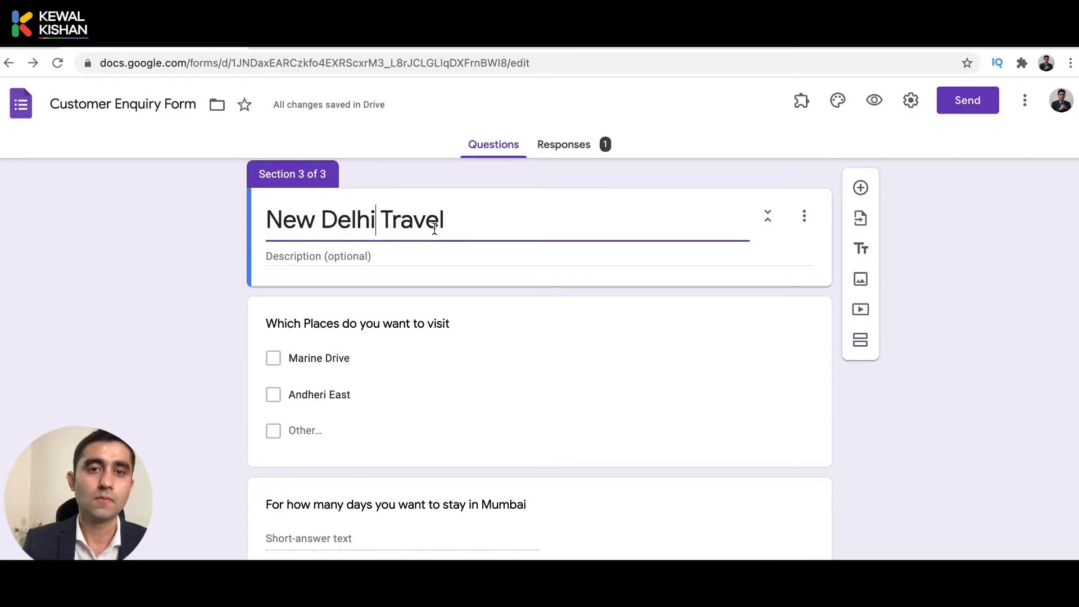
Change the copied places question to New Delhi with India Gate, Lal Qila and Cyber Hub.
left_click(363, 323)
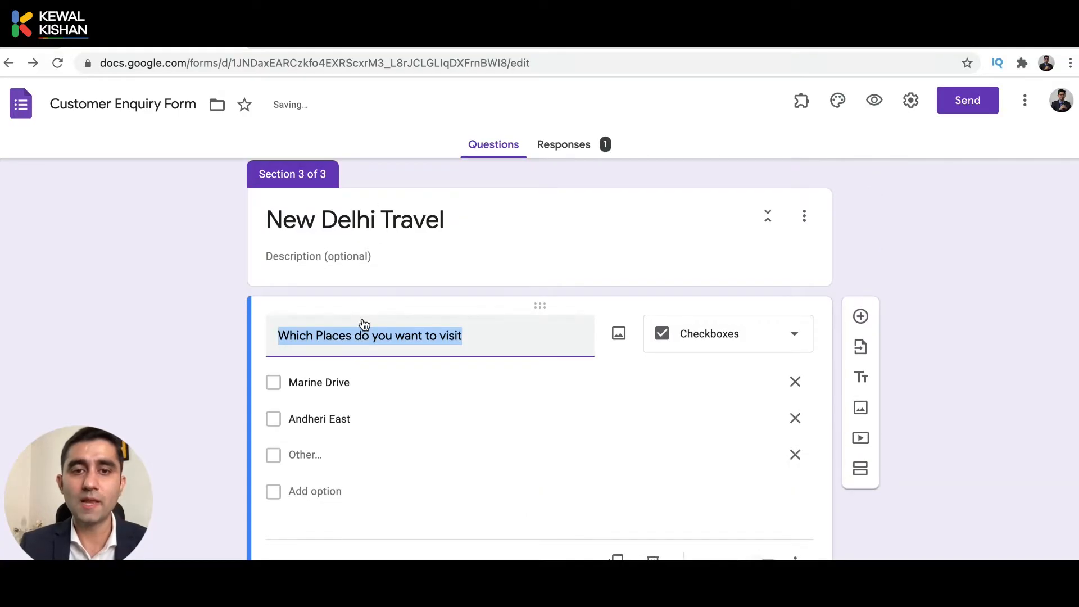
type("in N")
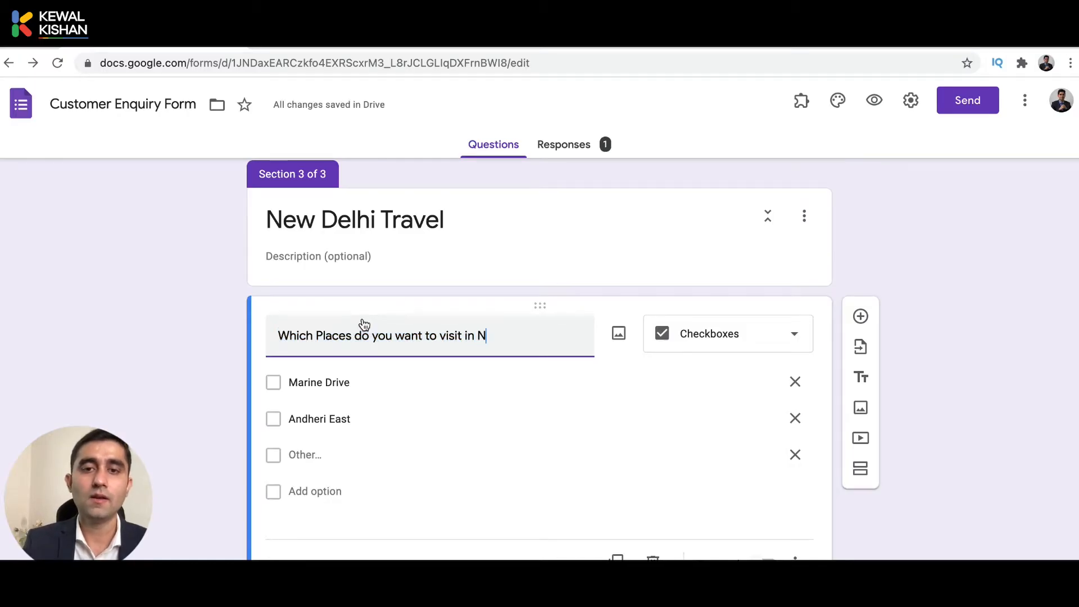
type("ew Delhi?")
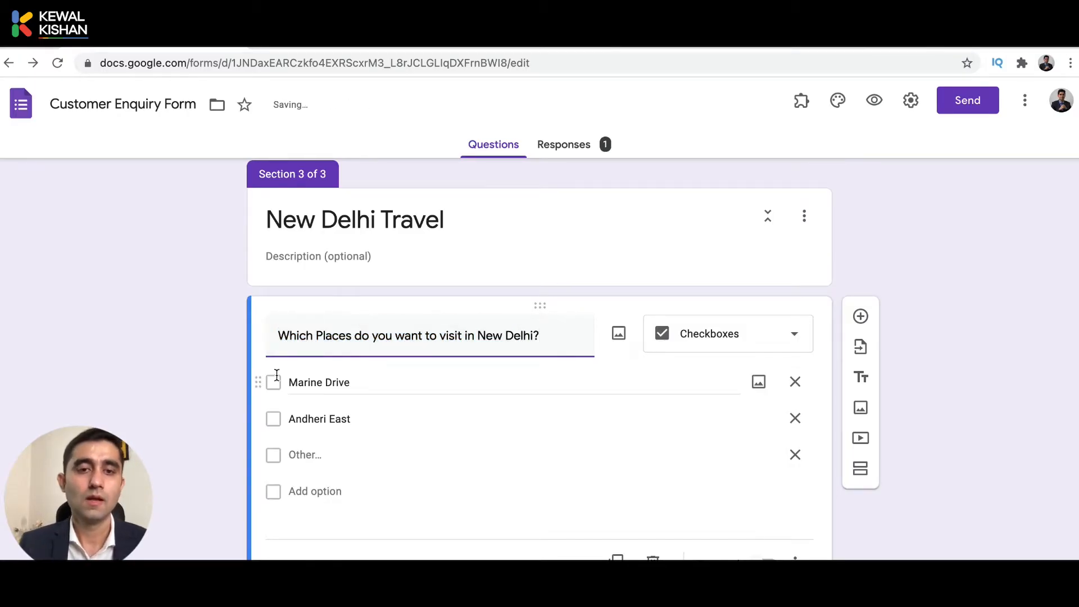
left_click(329, 380)
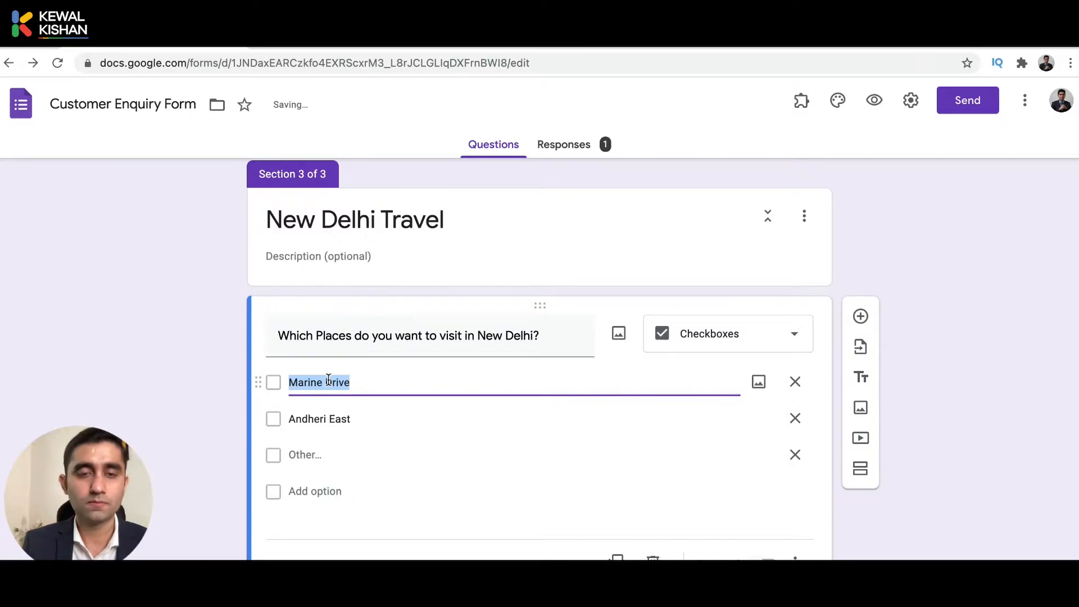
type("N")
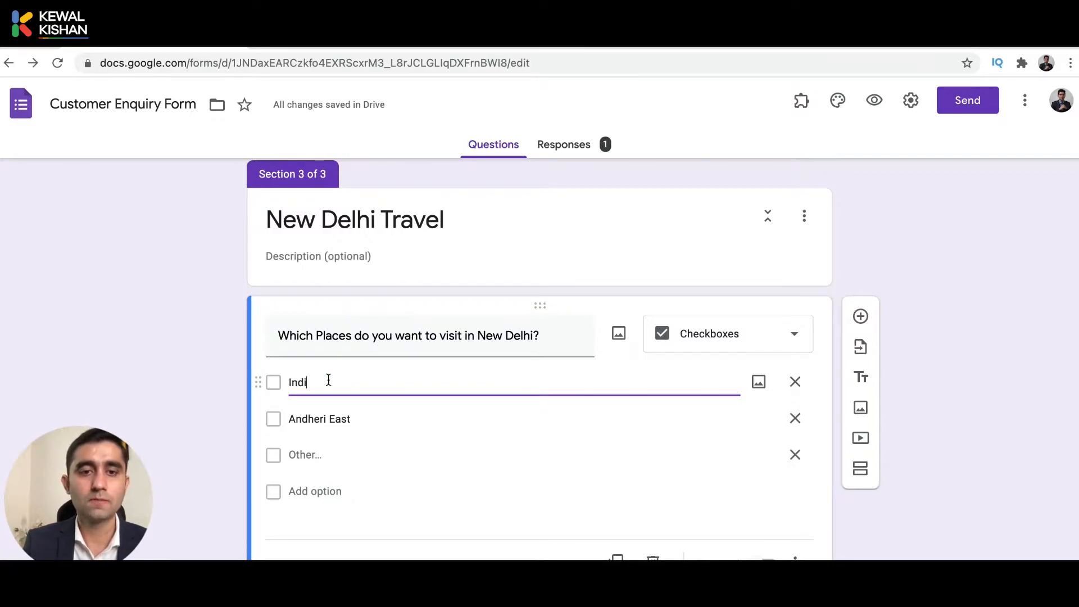
type("ndia Gate")
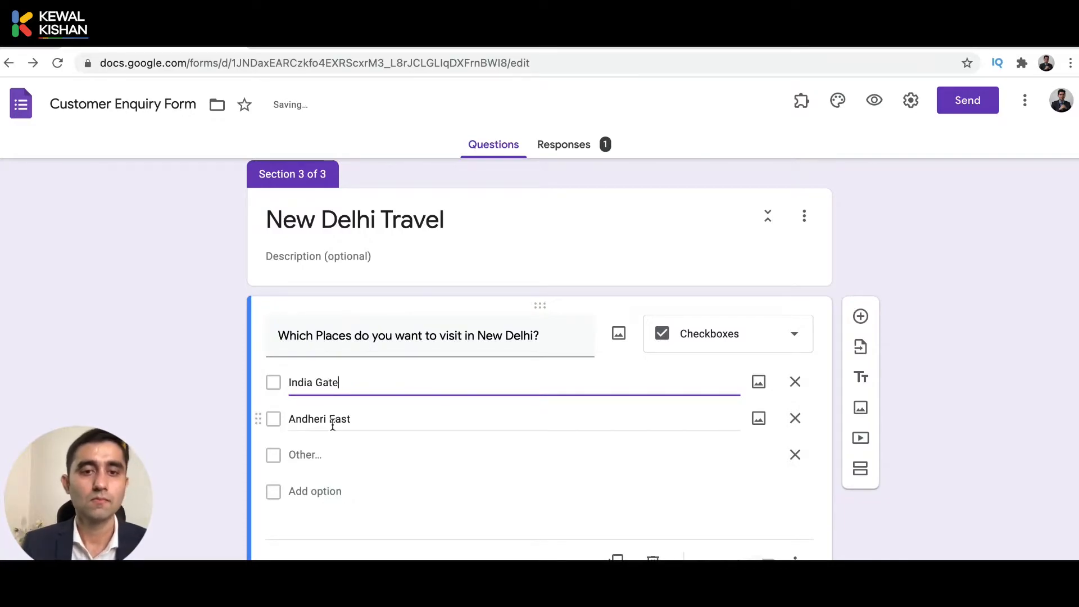
left_click(322, 422)
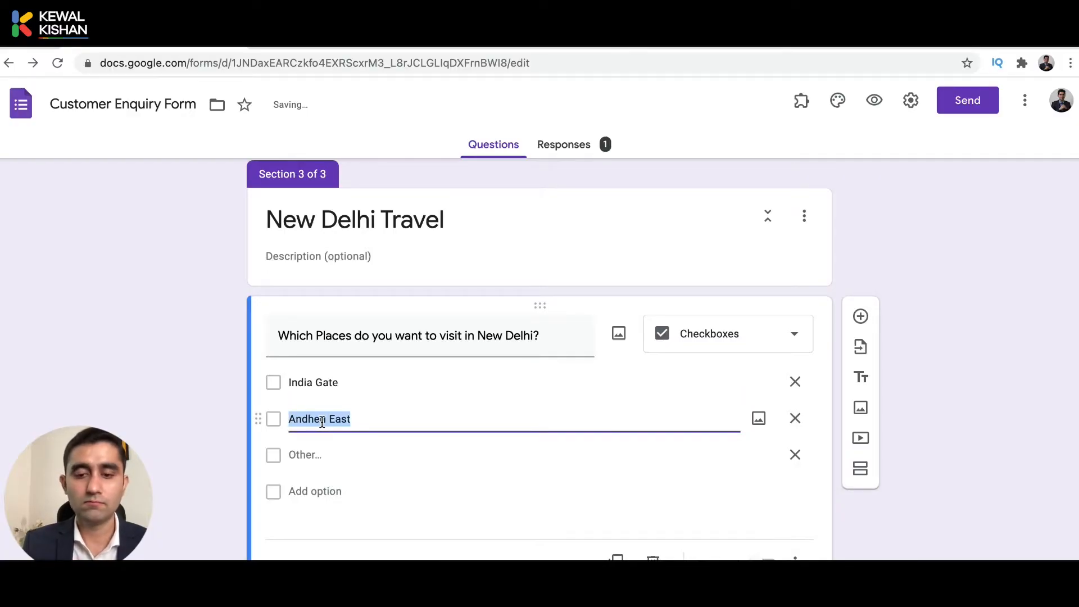
type("Lal Qila")
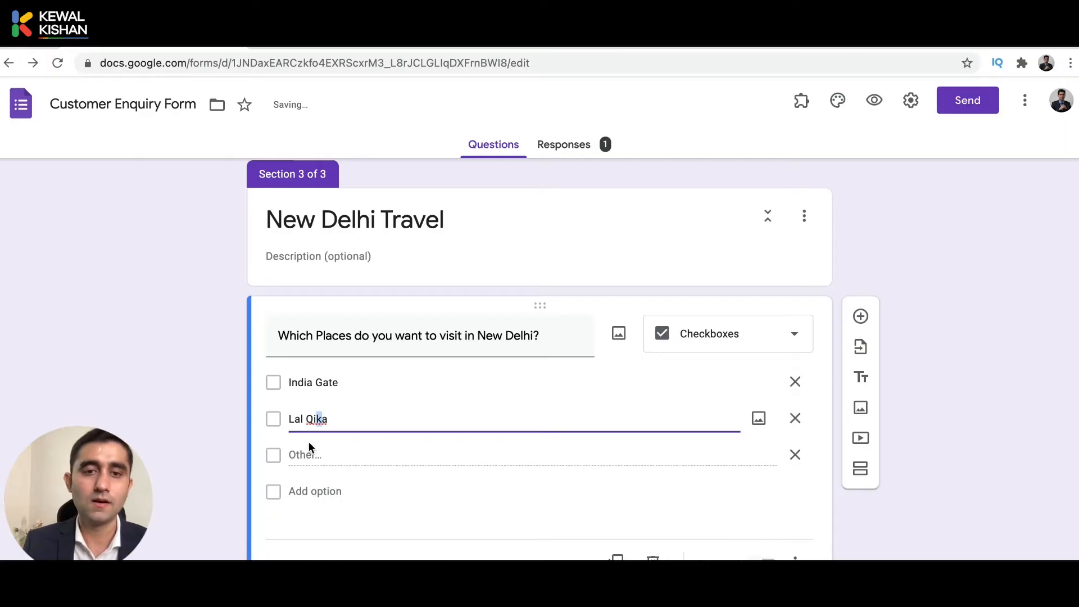
left_click(306, 491)
type("C")
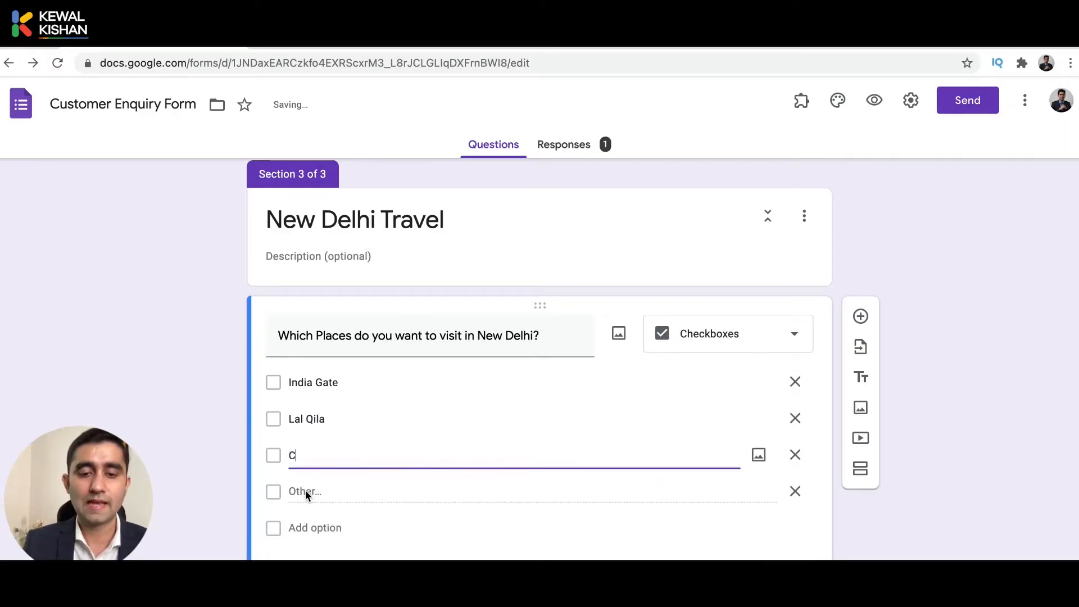
type("yber Hub")
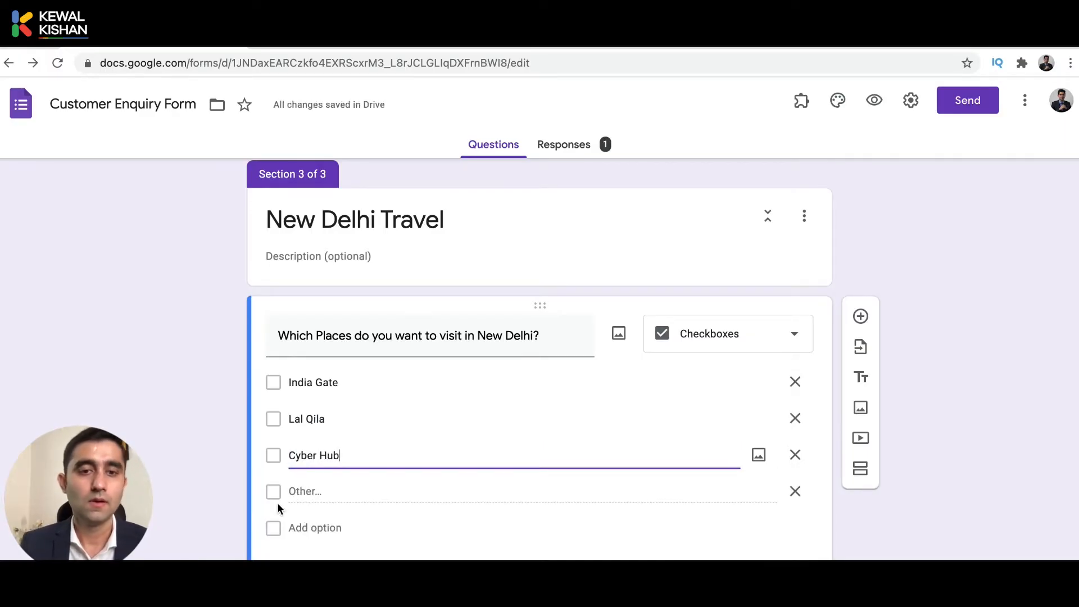
left_click(217, 527)
scroll(217, 527, "down", 3)
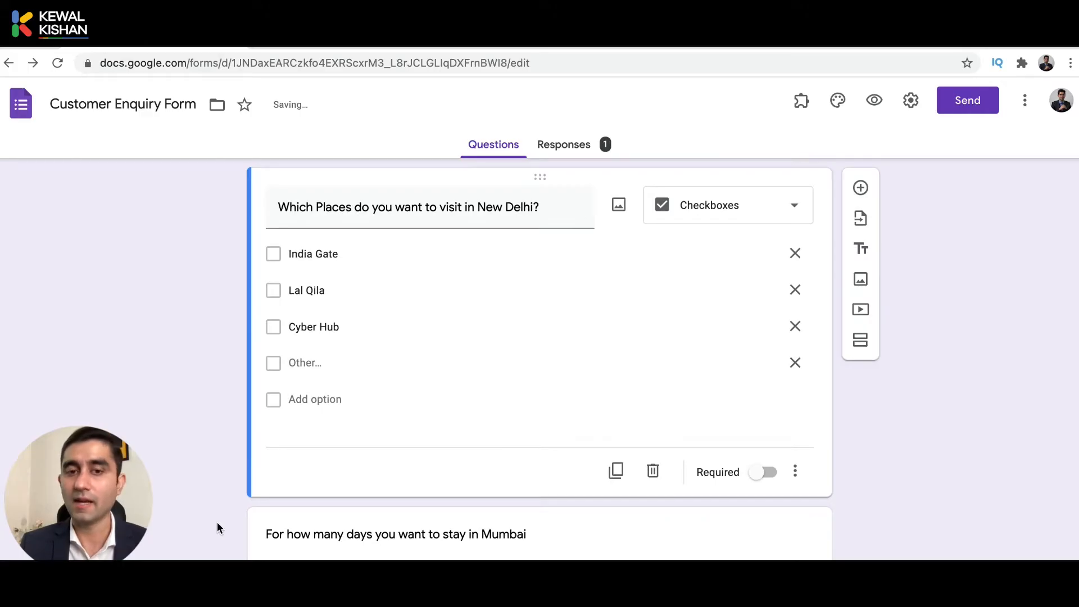
scroll(217, 521, "down", 1)
Replace Mumbai with New Delhi in the days-of-stay question title.
left_click(370, 513)
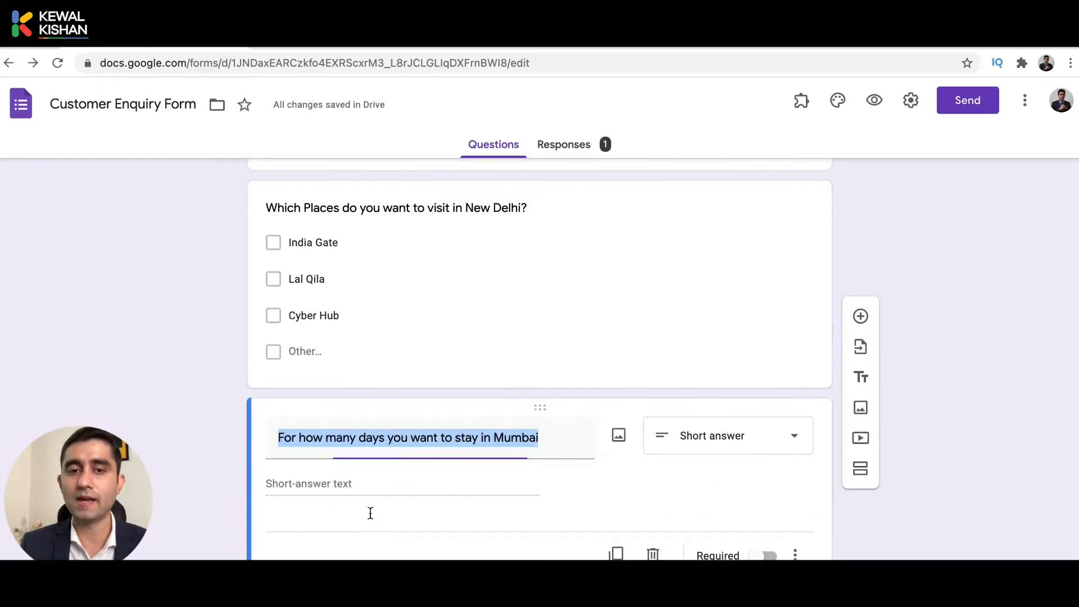
key("Right")
key("alt+shift+Left")
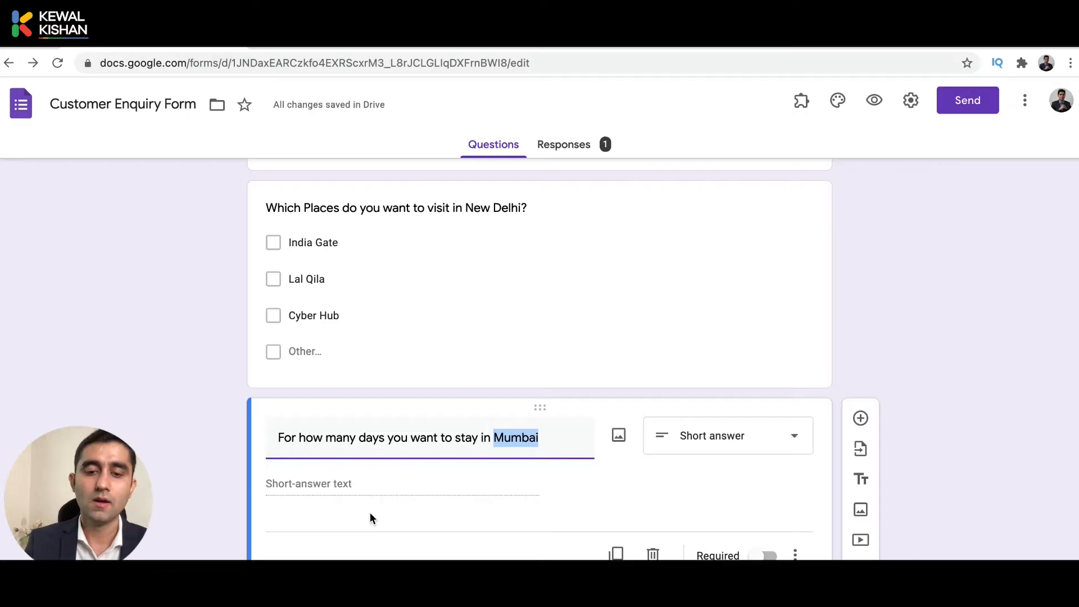
type("New D")
type("elhi")
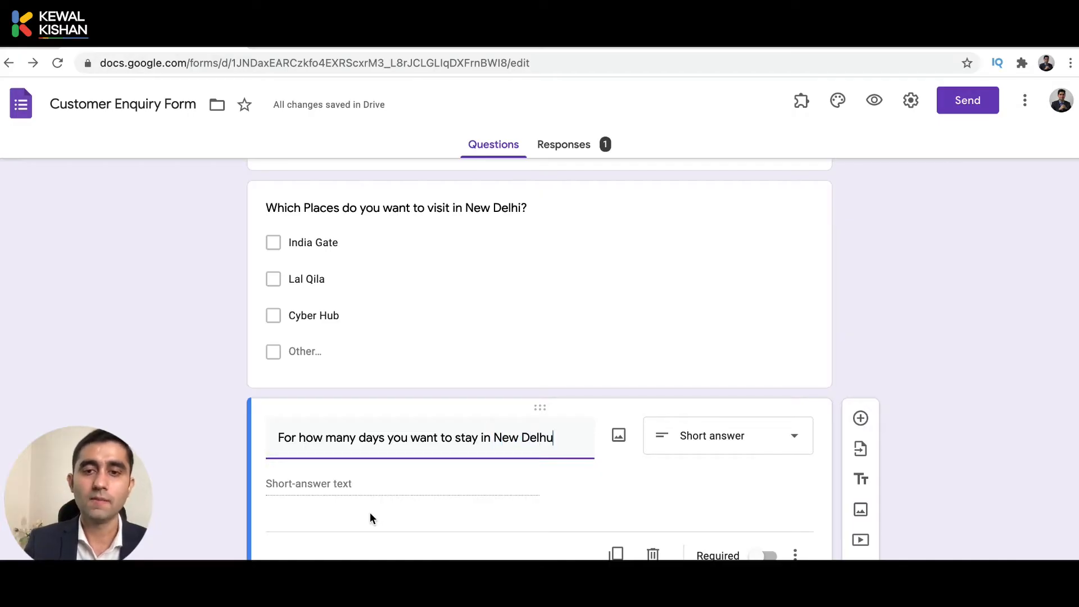
scroll(503, 372, "up", 5)
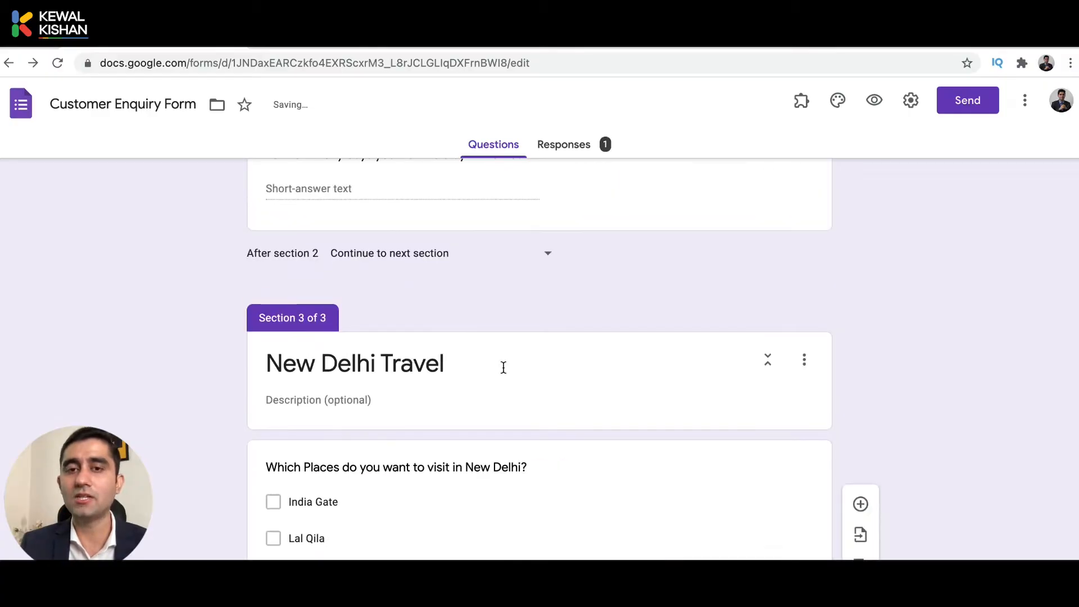
Duplicate the New Delhi Travel section to create a Section 4 copy.
left_click(804, 361)
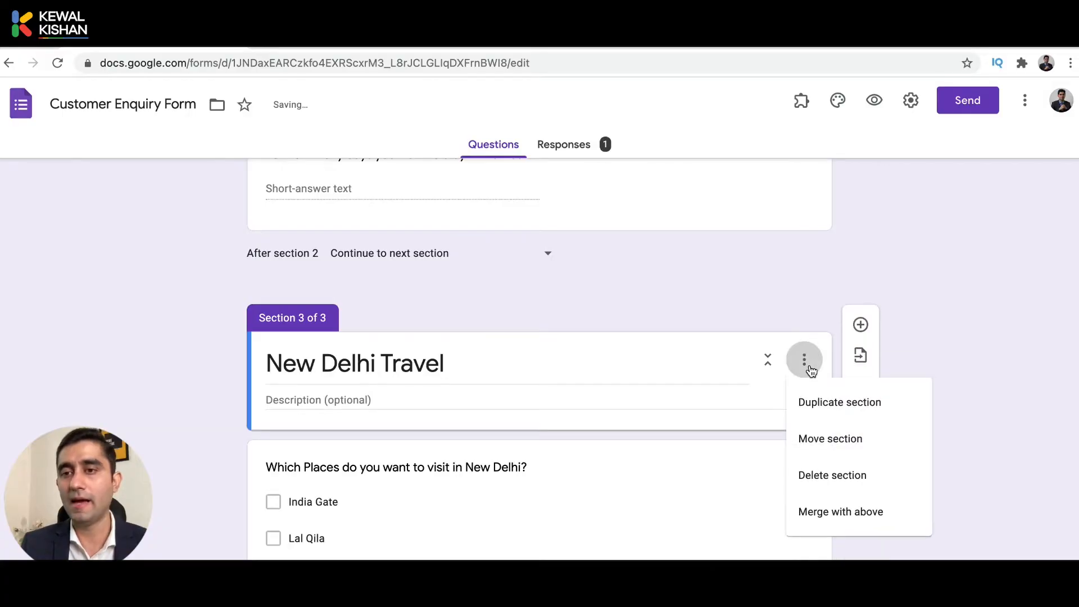
left_click(830, 410)
scroll(828, 403, "up", 10)
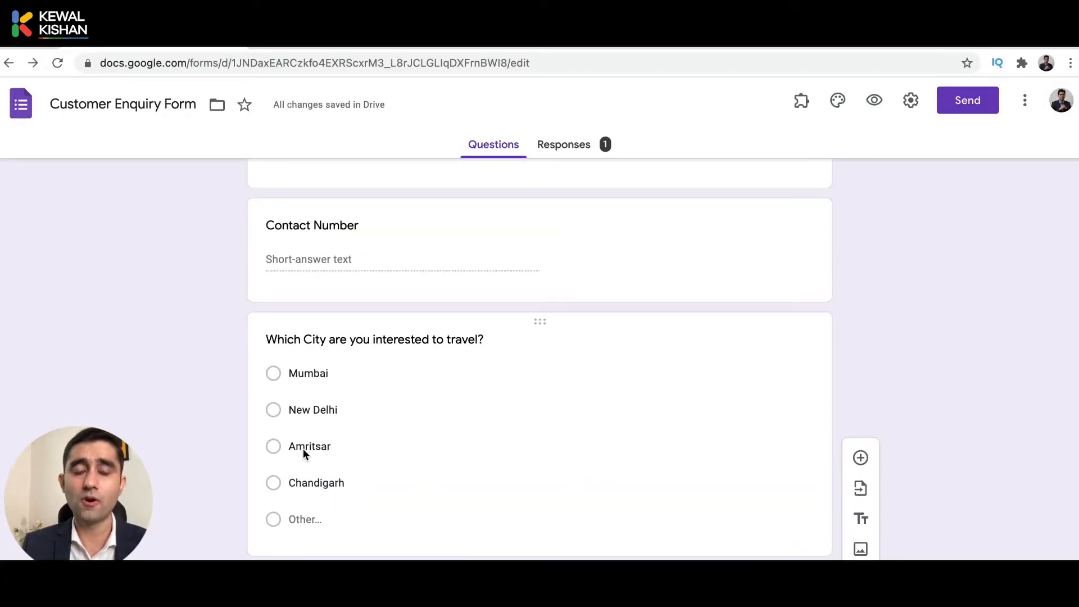
scroll(352, 477, "down", 5)
scroll(351, 474, "down", 15)
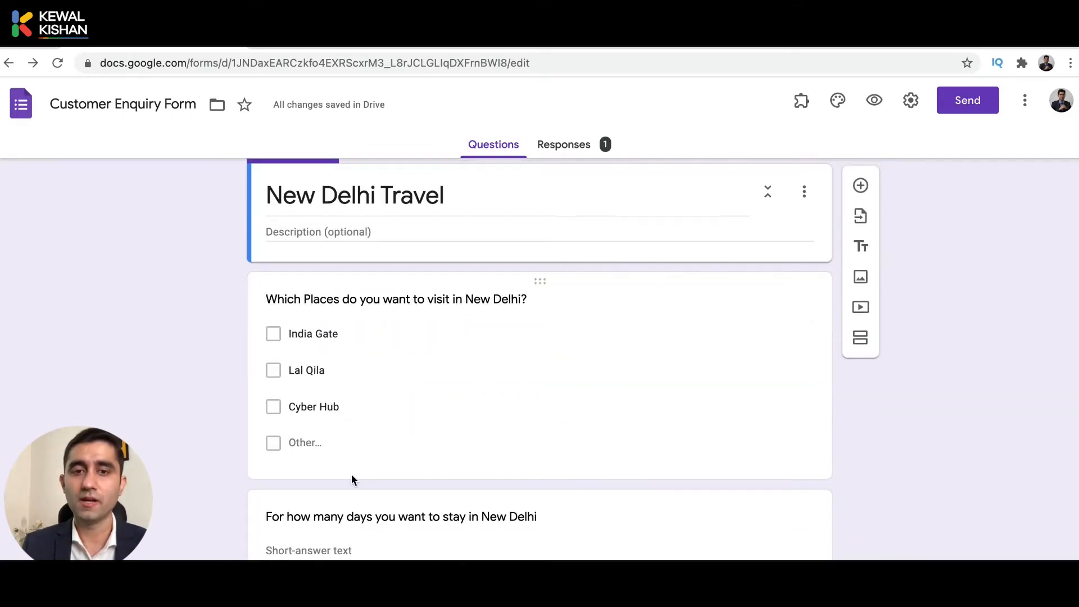
Retitle Section 4 from New Delhi Travel to 'Amritsar Travel'.
left_click(349, 414)
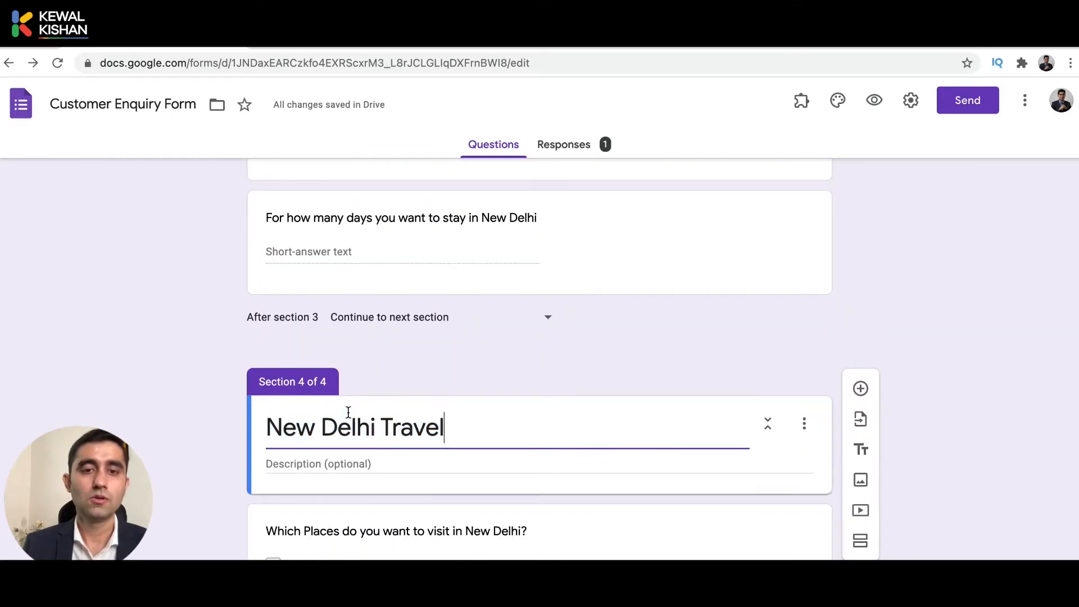
key("Left")
key("shift+Home")
type("Amri")
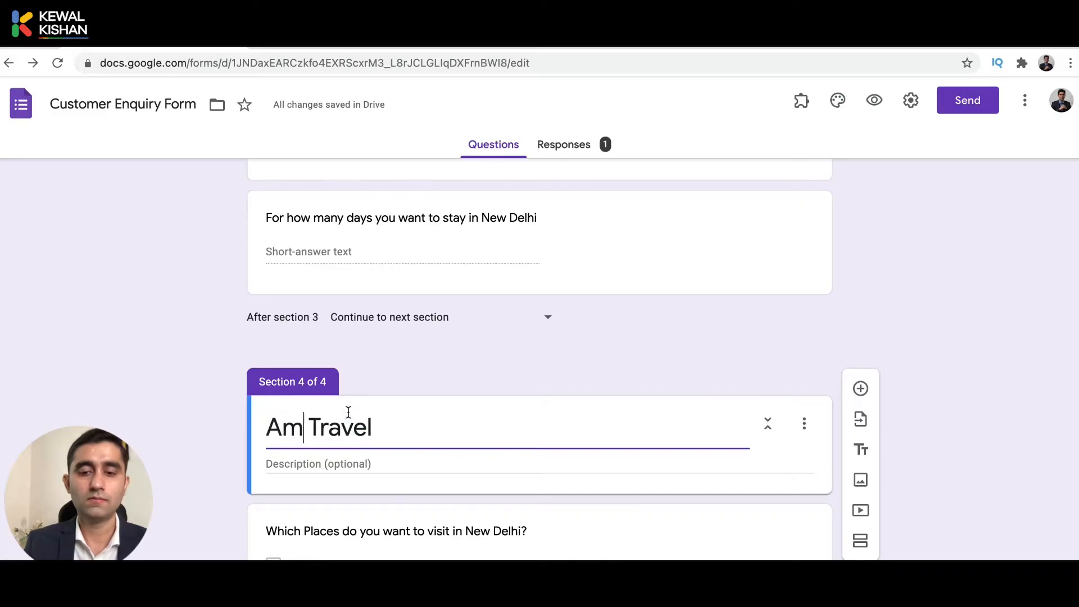
type("tsar")
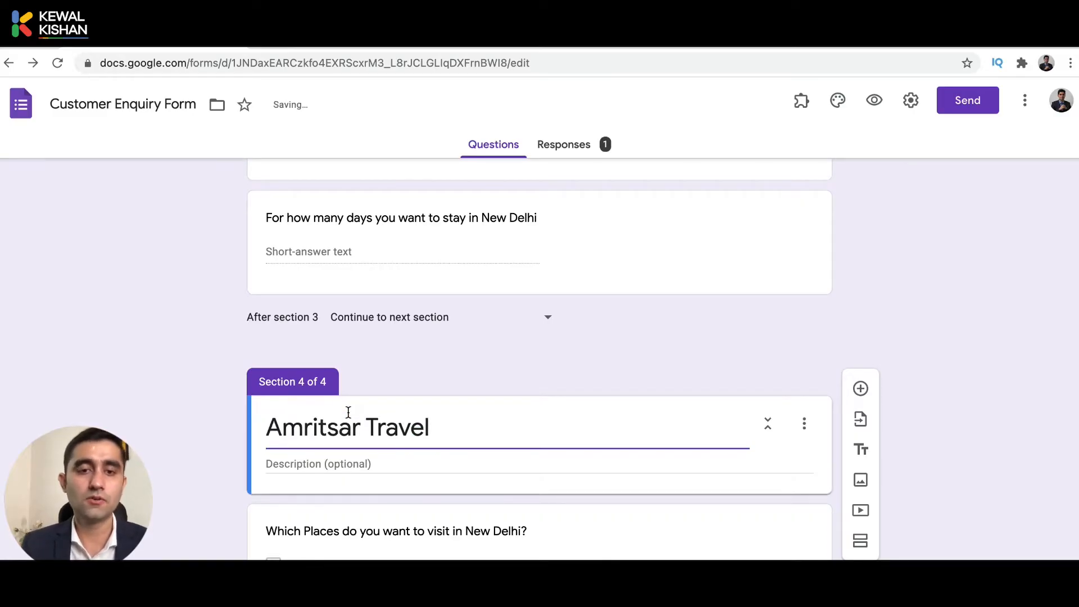
Change the copied places question to ask which places to visit in Amritsar.
left_click(330, 528)
key("Left")
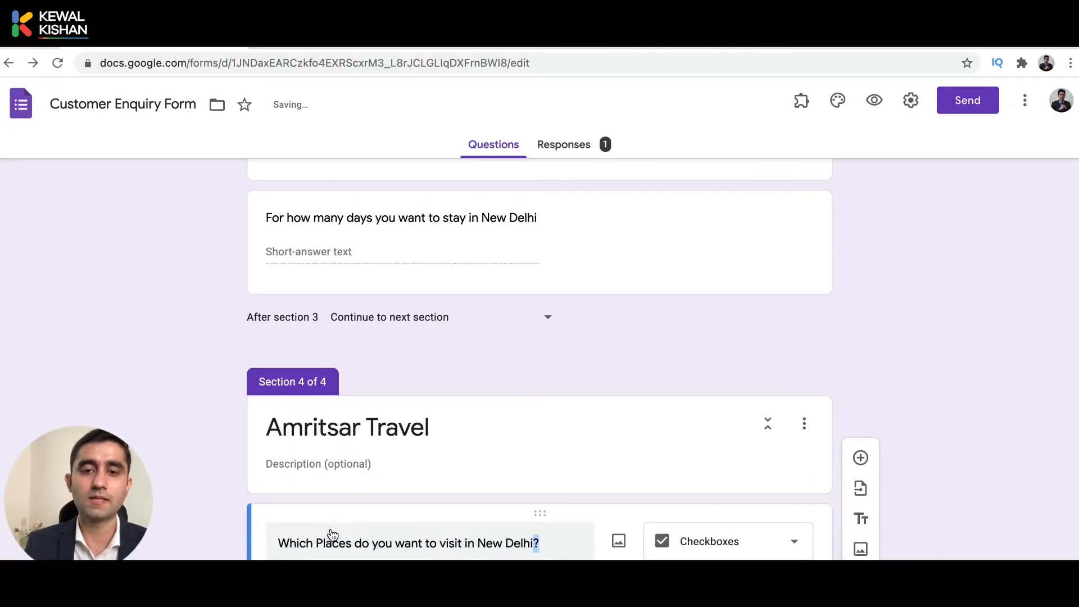
key("ctrl+shift+Left")
key("ctrl+shift+Left")
type("Amri")
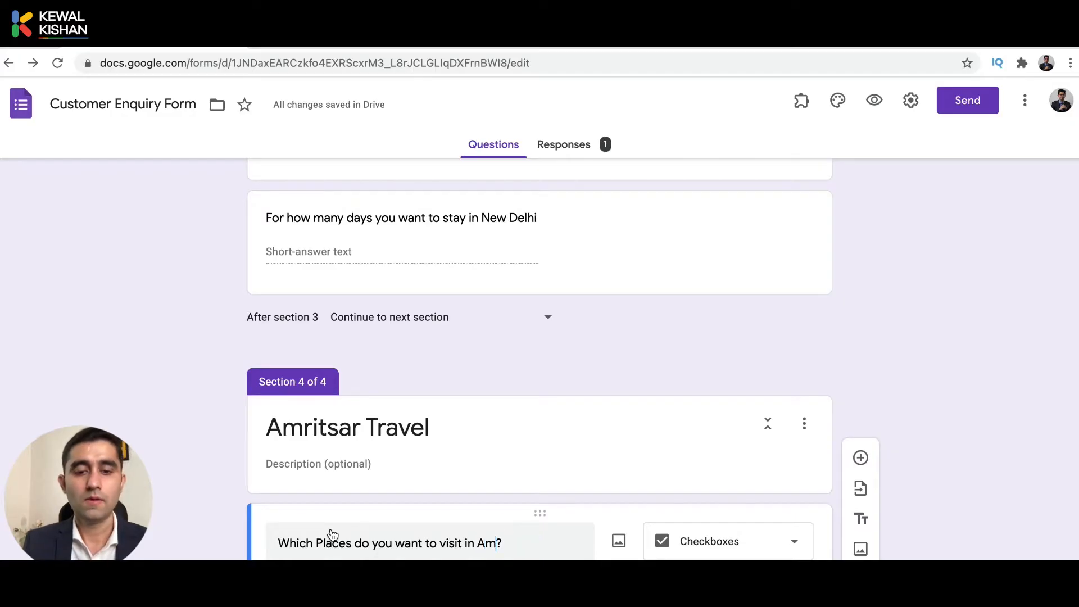
type("tsar")
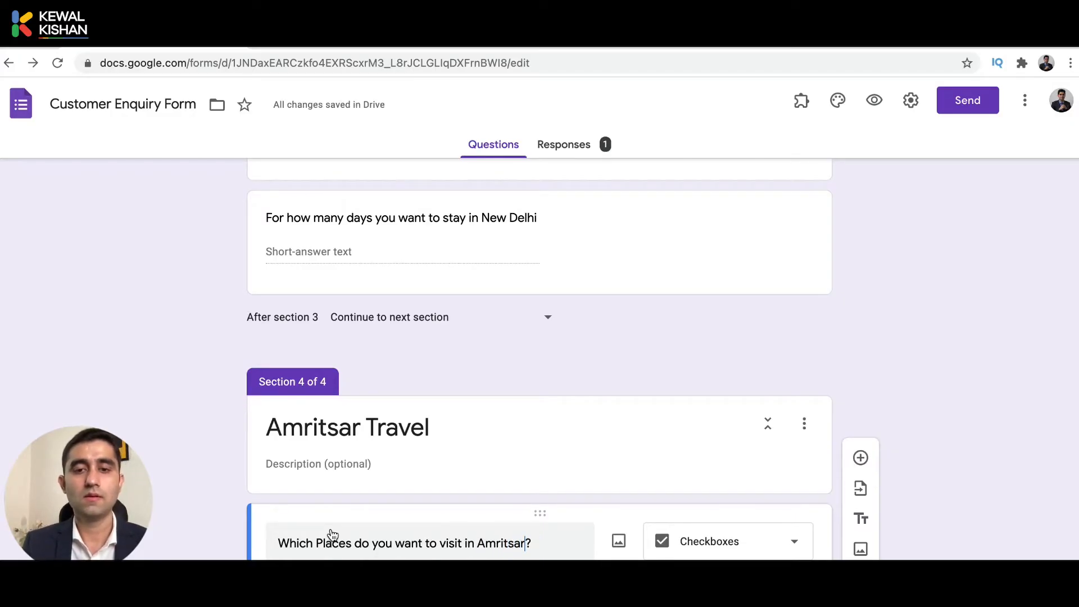
scroll(333, 534, "down", 4)
Replace India Gate and Lal Qila with Golden Temple and Wagah Border.
left_click(361, 374)
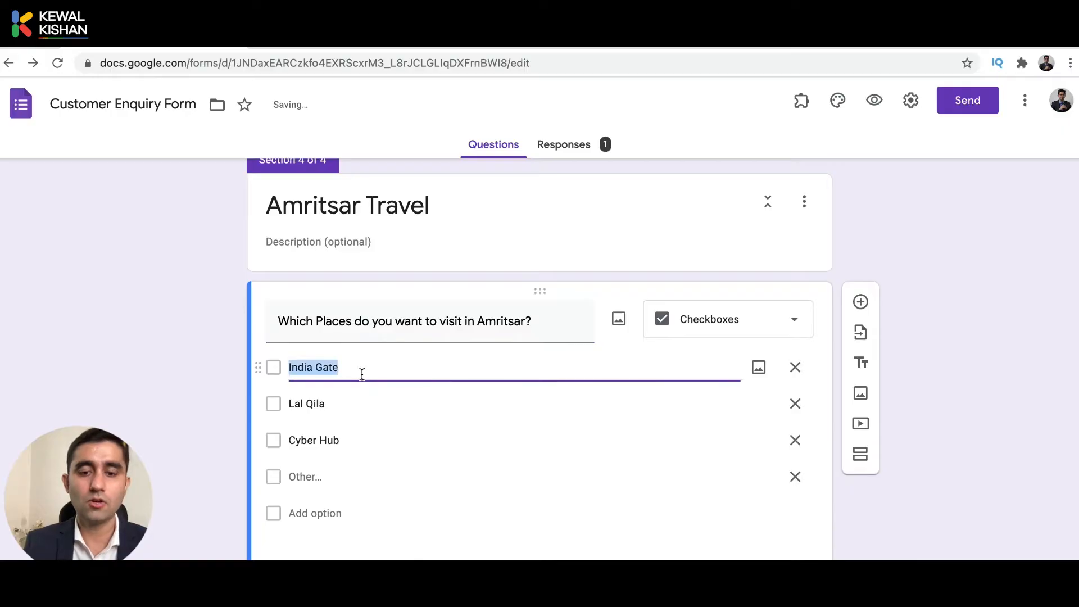
type("GOld")
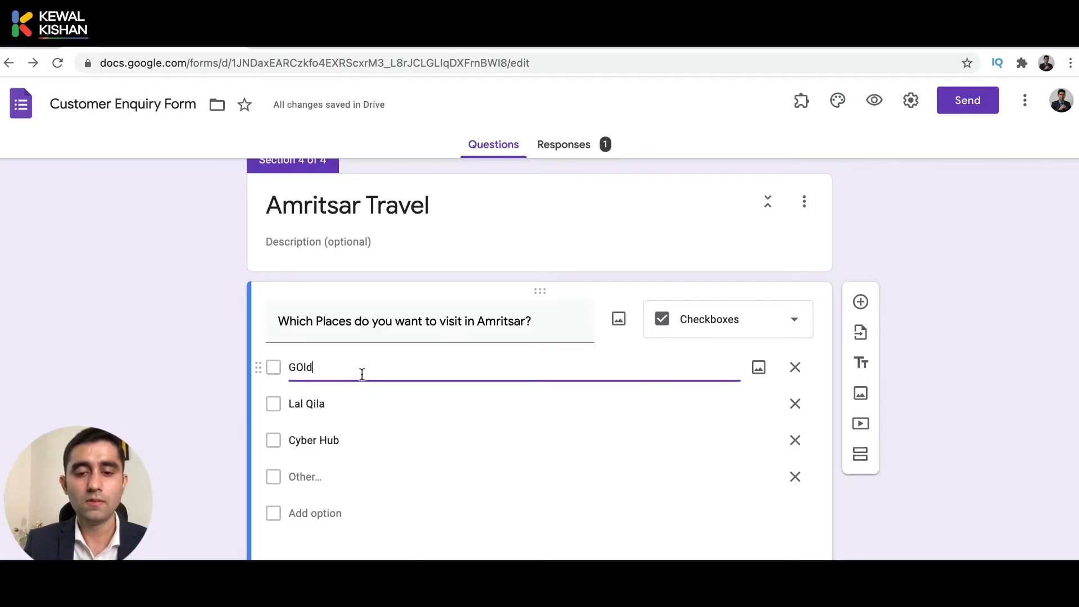
type("en")
key("Right")
key("shift+Right")
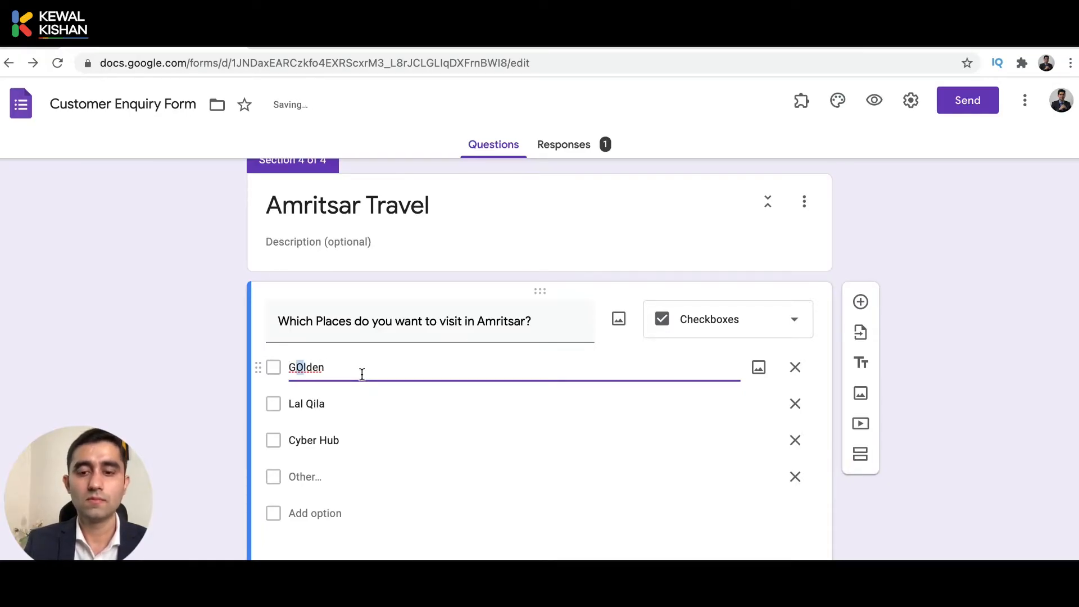
type("o")
key("super+Right")
type("Temple")
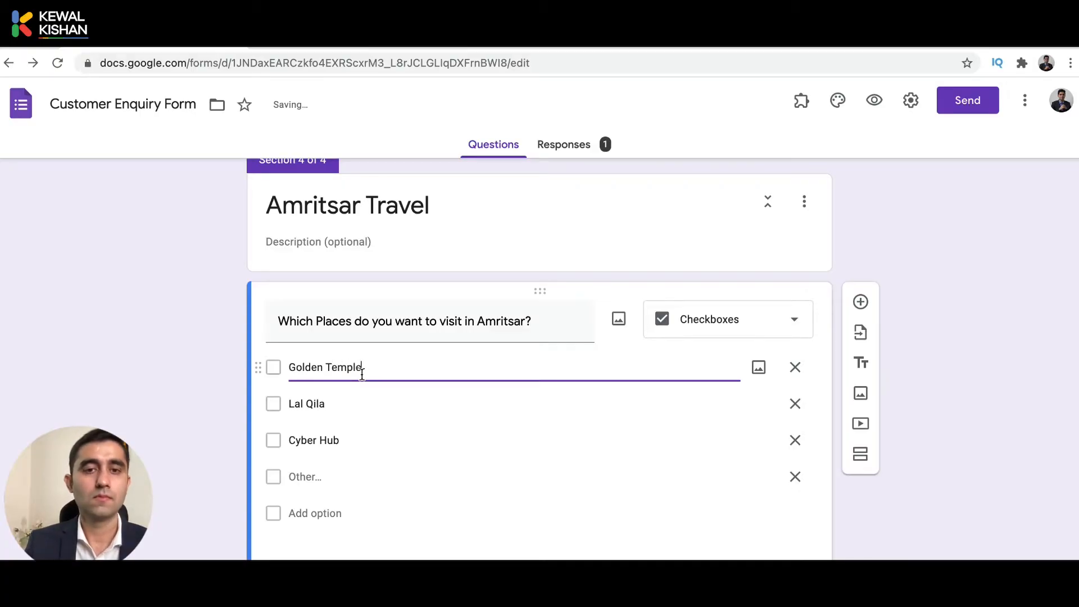
left_click(340, 405)
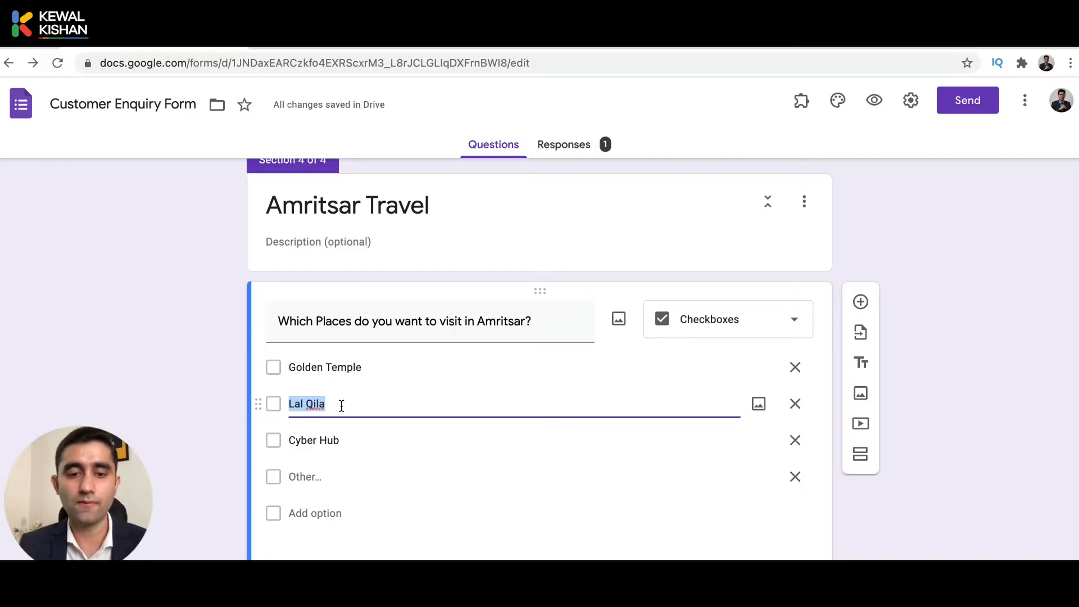
type("Wagah")
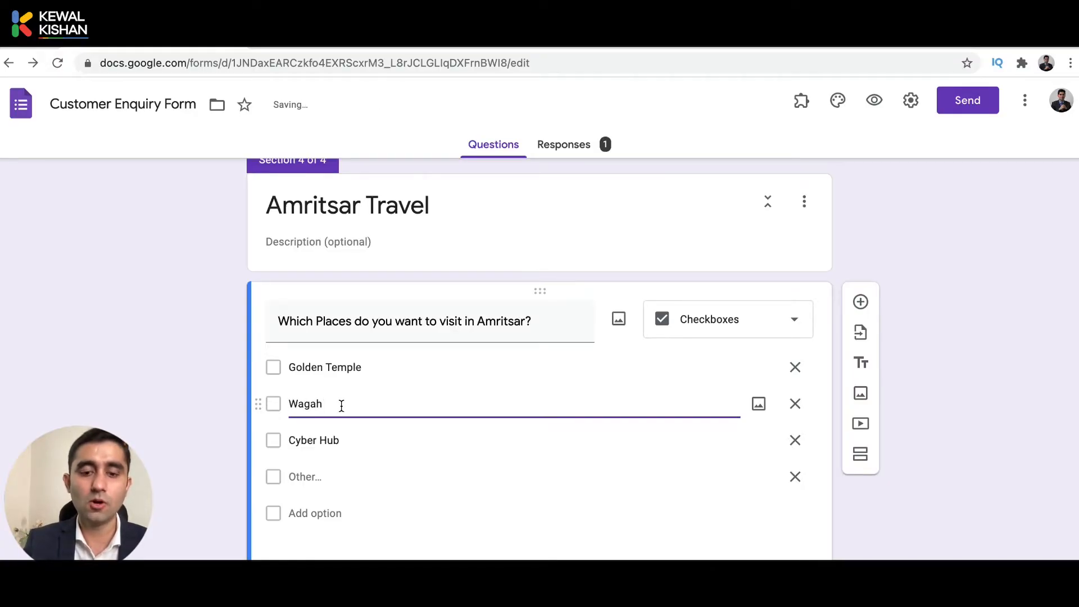
type(" Border")
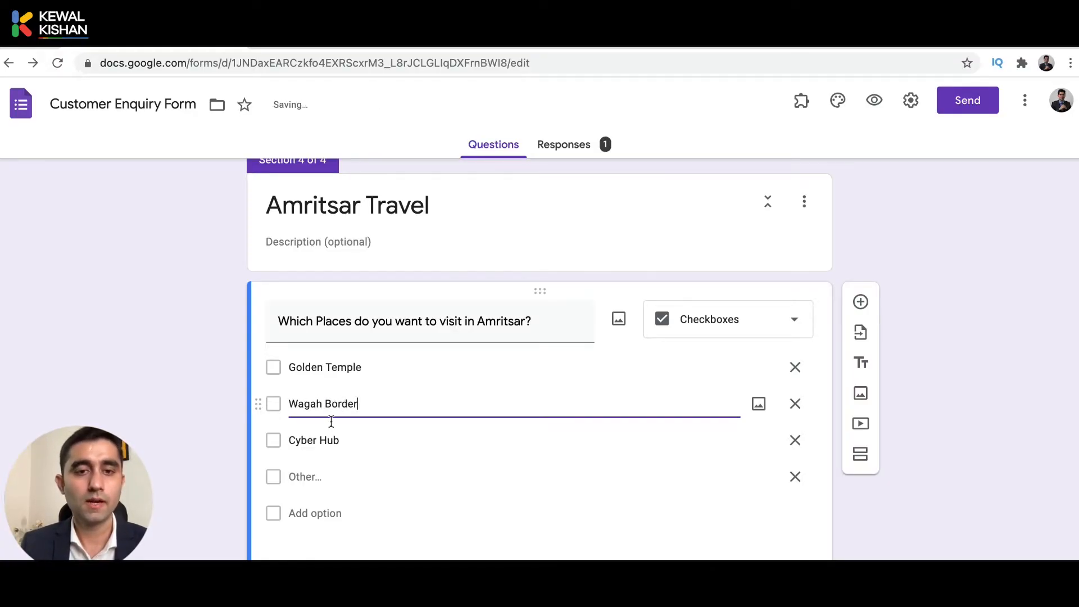
Replace the Cyber Hub option with 'Jalian wala Bagh', fixing typos along the way.
left_click(315, 442)
type("Jali")
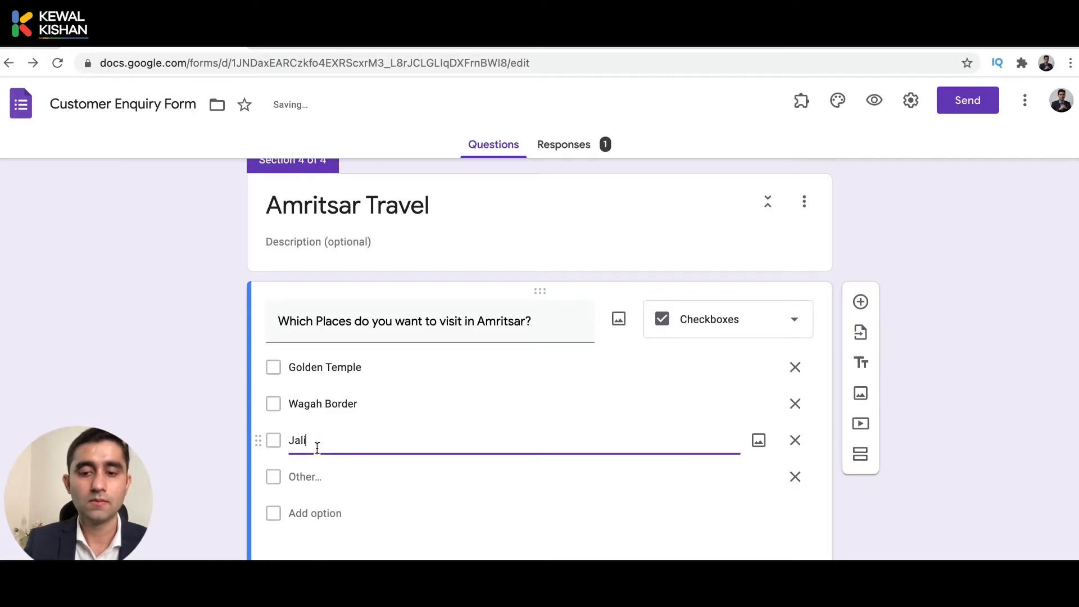
type("analwa")
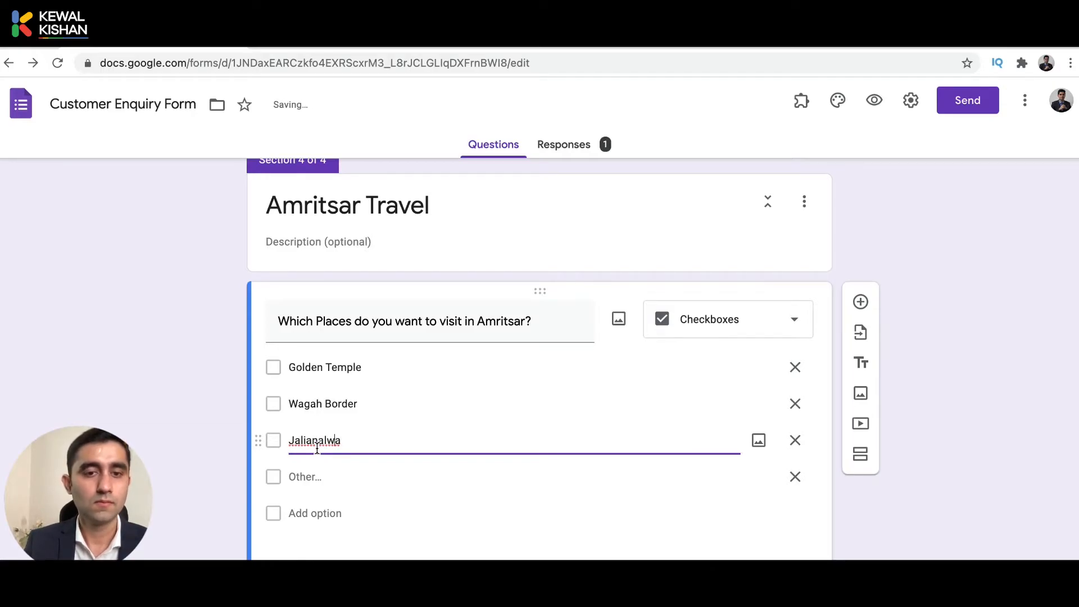
key("shift+Right")
key("shift+Right")
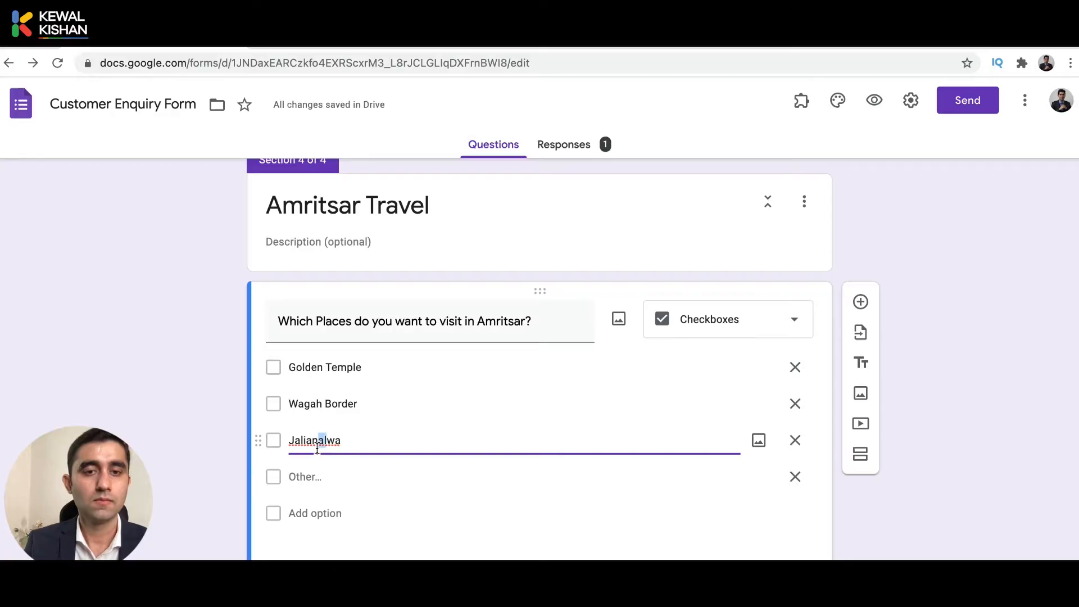
key("BackSpace")
key("Right")
key("Right")
key("BackSpace")
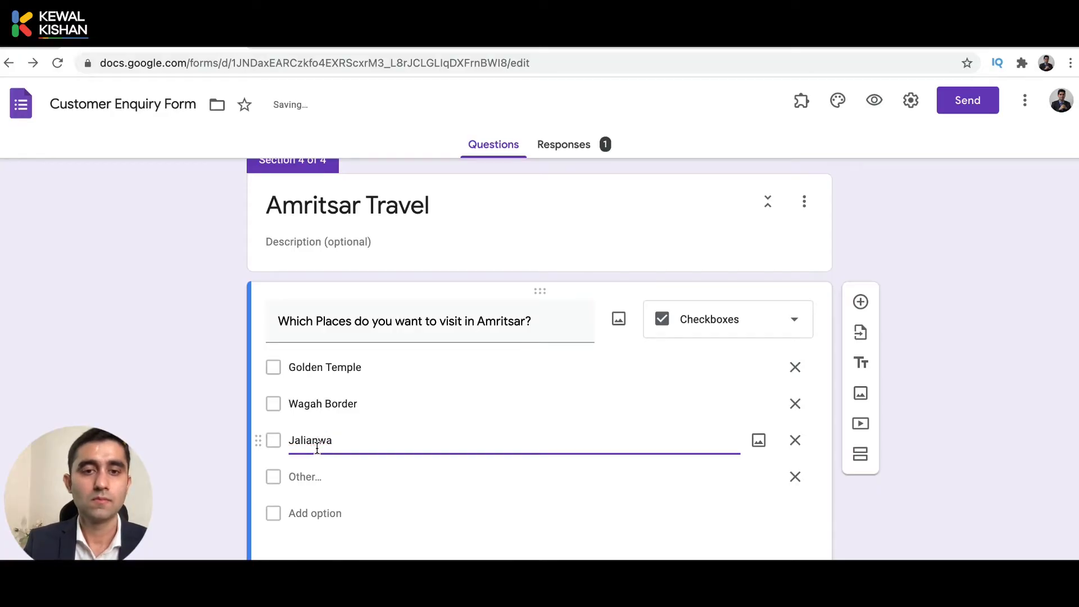
type("la Bagh")
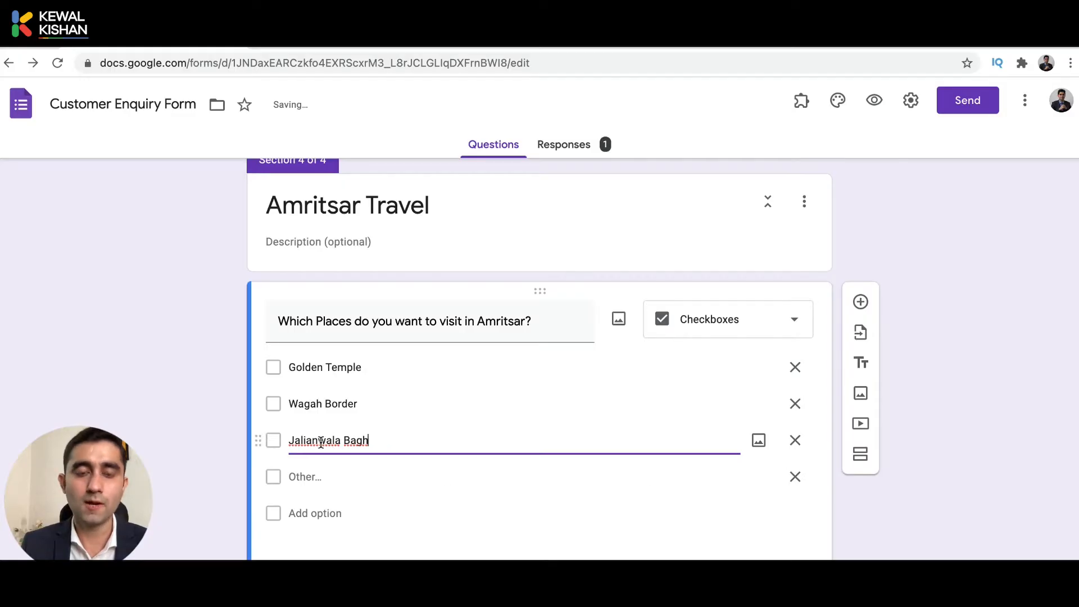
left_click(321, 442)
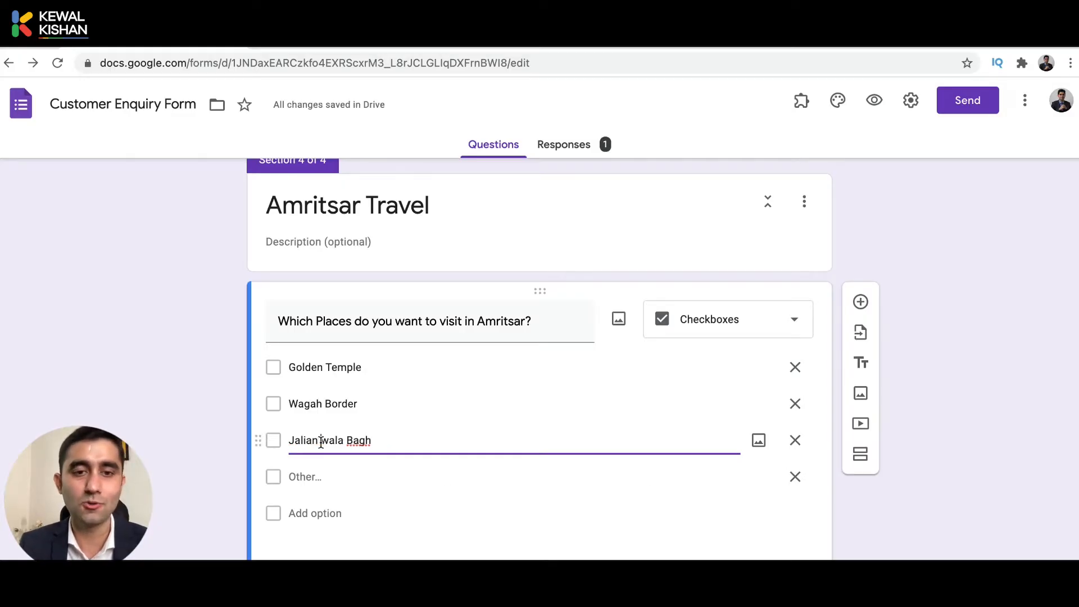
left_click(219, 458)
scroll(219, 457, "up", 2)
scroll(621, 228, "up", 2)
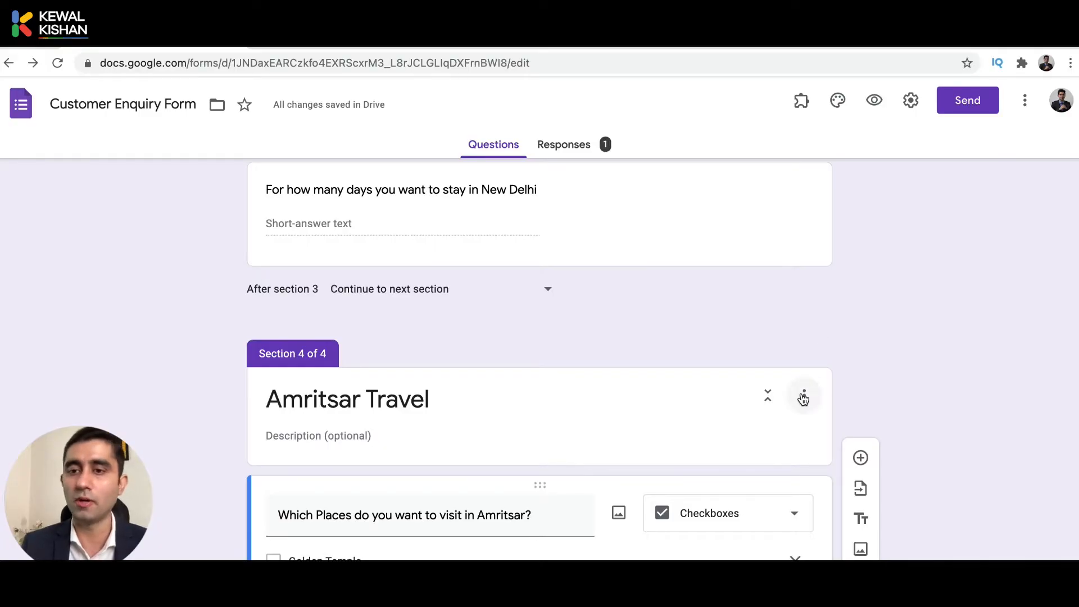
left_click(803, 397)
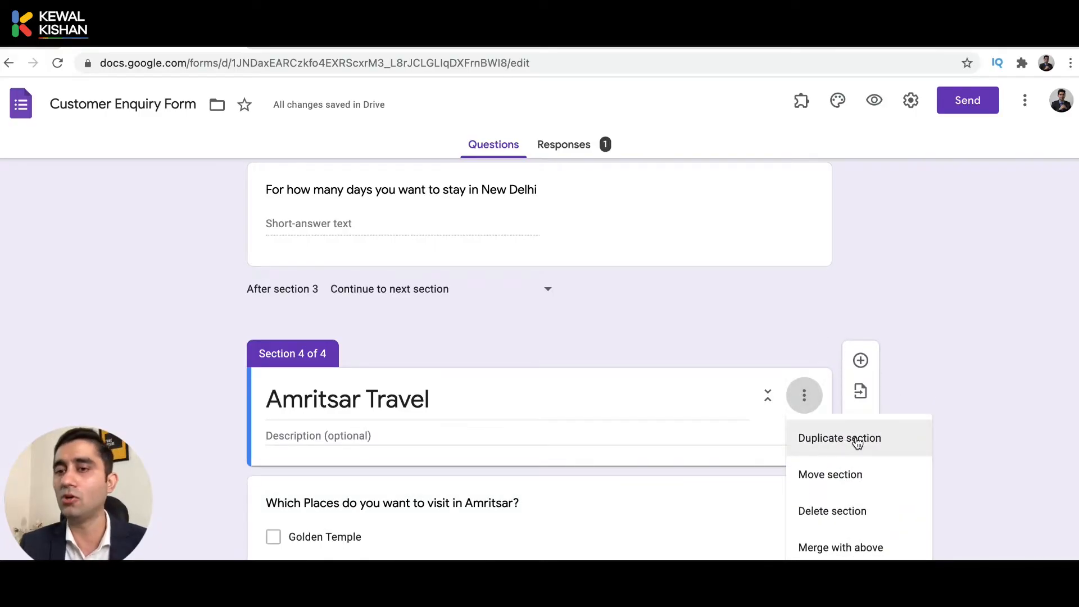
left_click(956, 361)
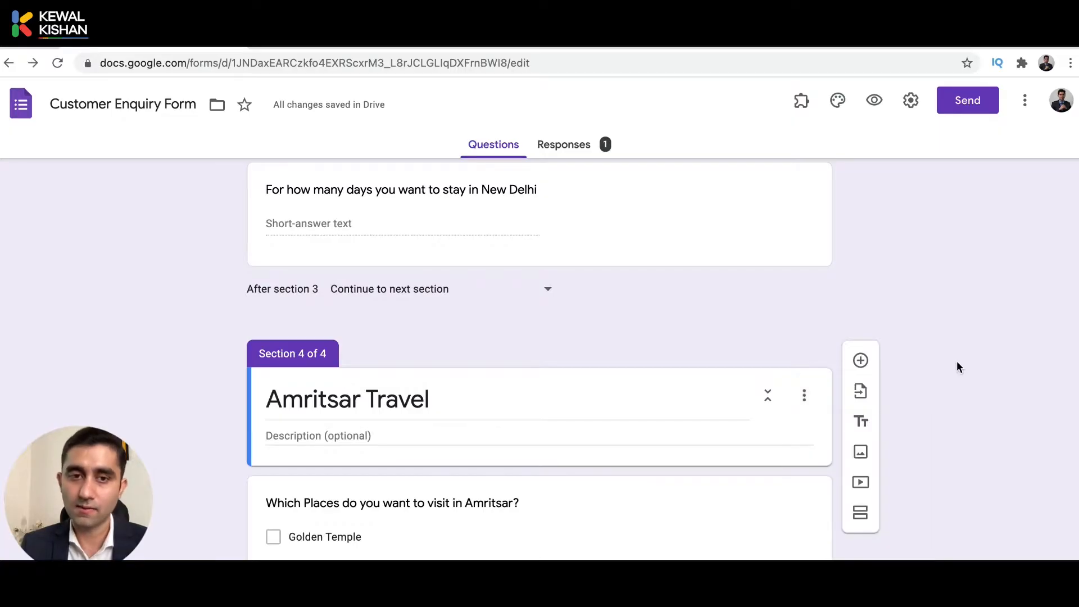
scroll(958, 366, "up", 20)
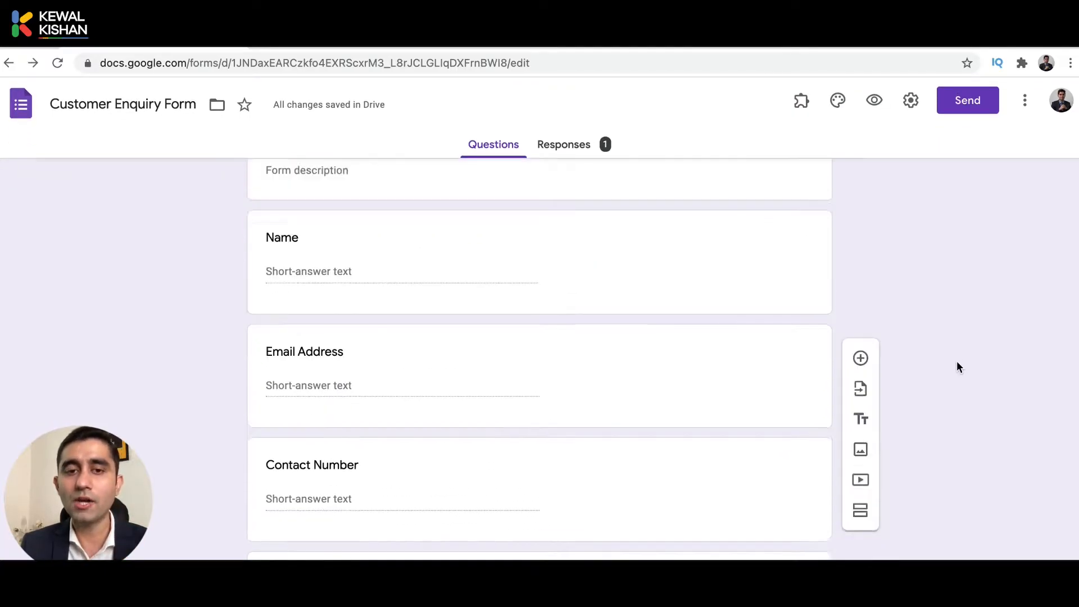
scroll(957, 365, "down", 4)
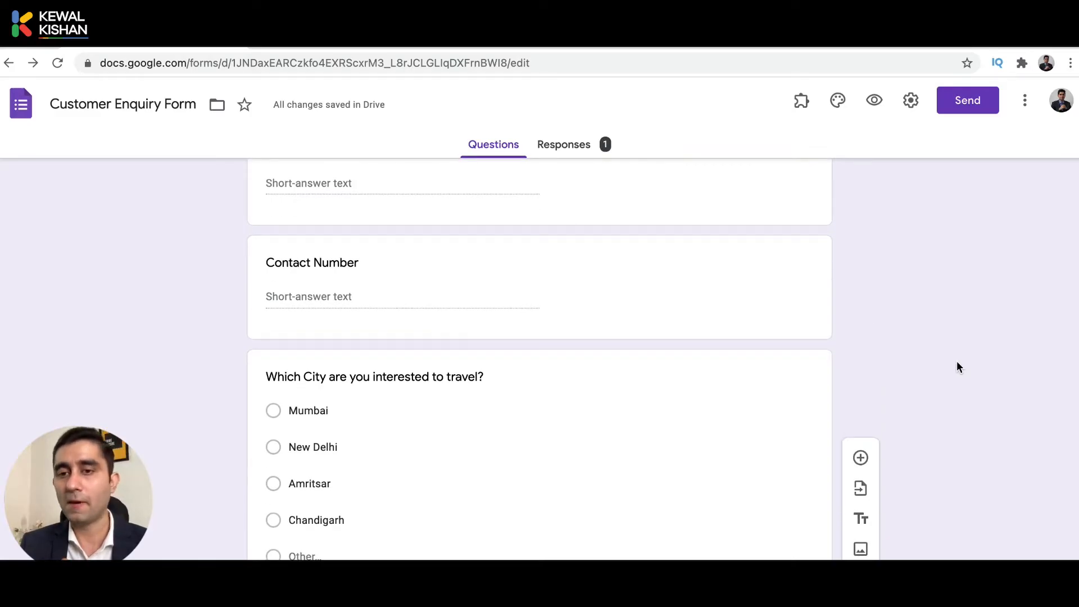
left_click(645, 459)
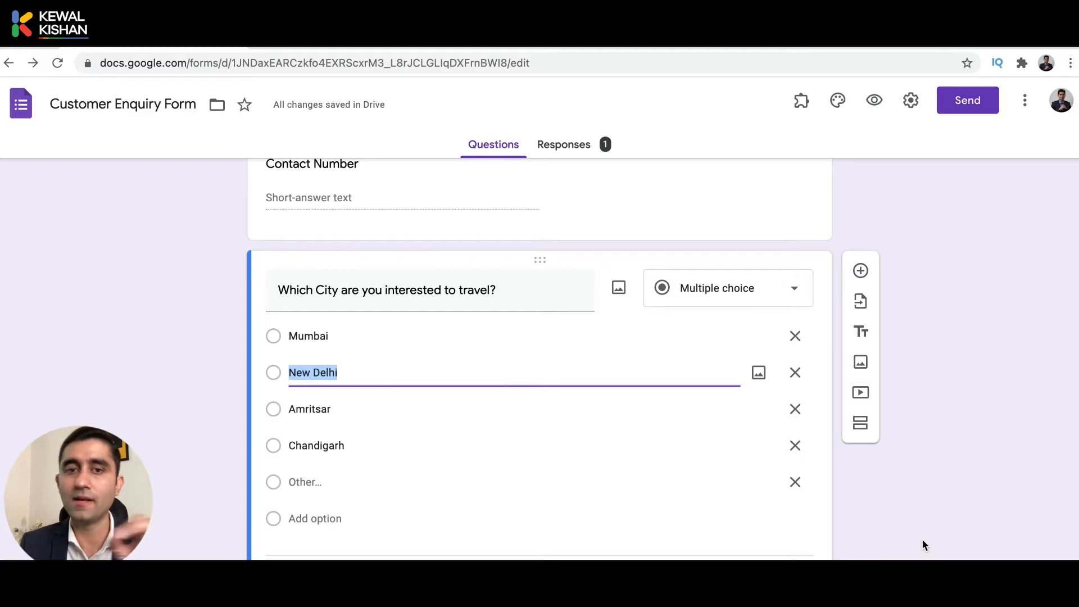
scroll(648, 410, "up", 7)
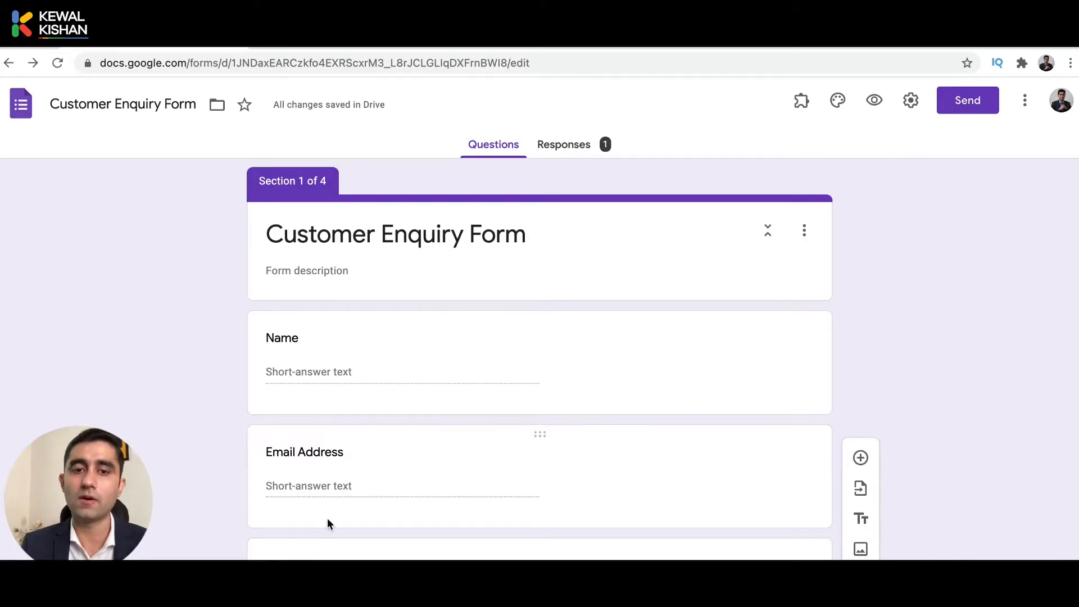
scroll(328, 518, "down", 8)
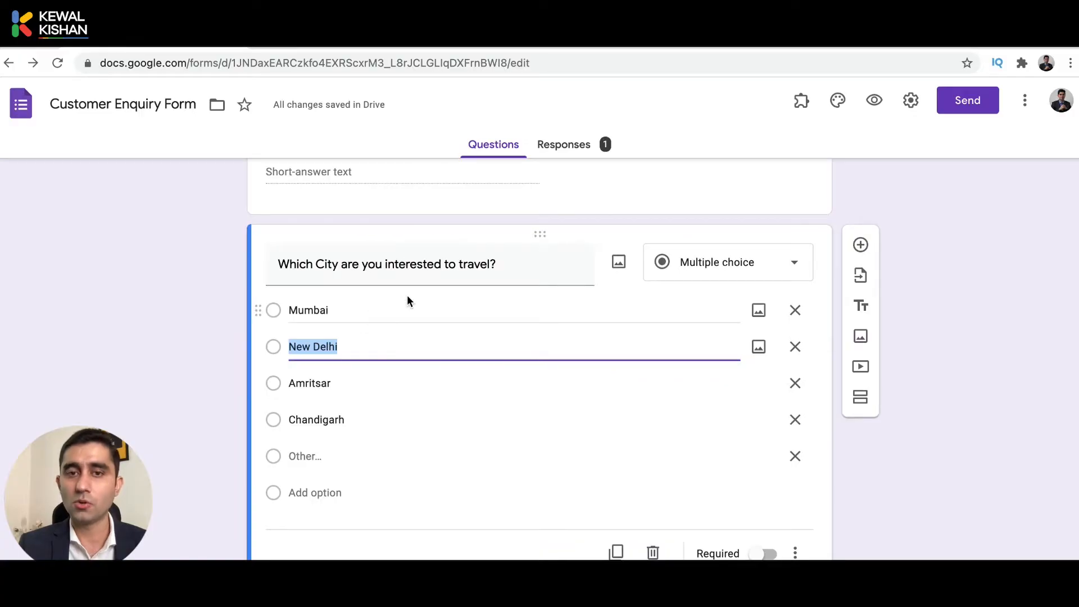
scroll(399, 406, "down", 4)
scroll(401, 410, "down", 5)
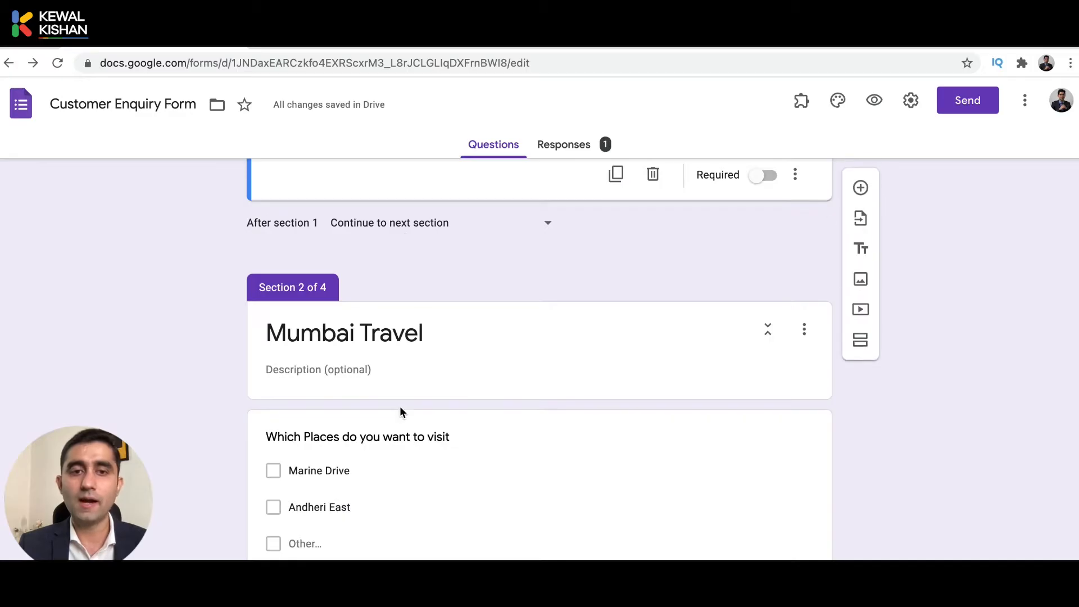
scroll(477, 365, "up", 6)
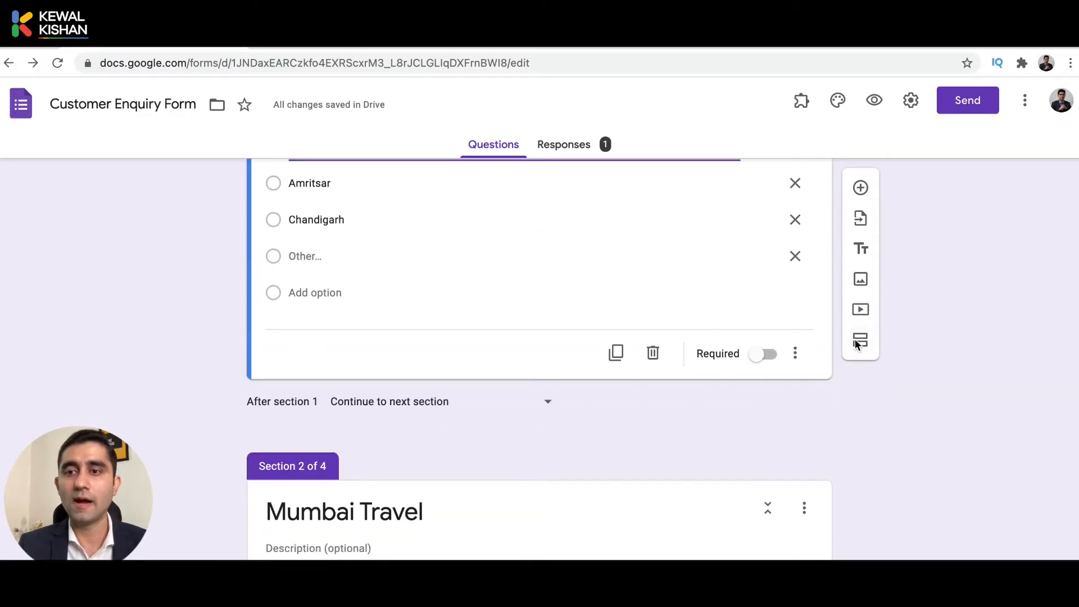
scroll(598, 466, "down", 5)
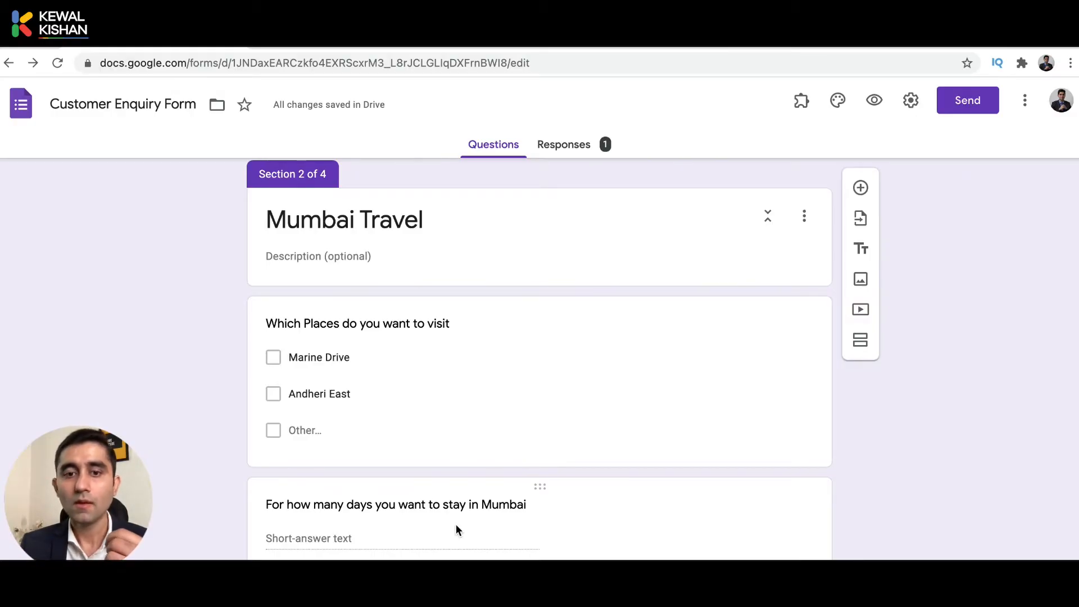
scroll(523, 466, "up", 1)
left_click(440, 538)
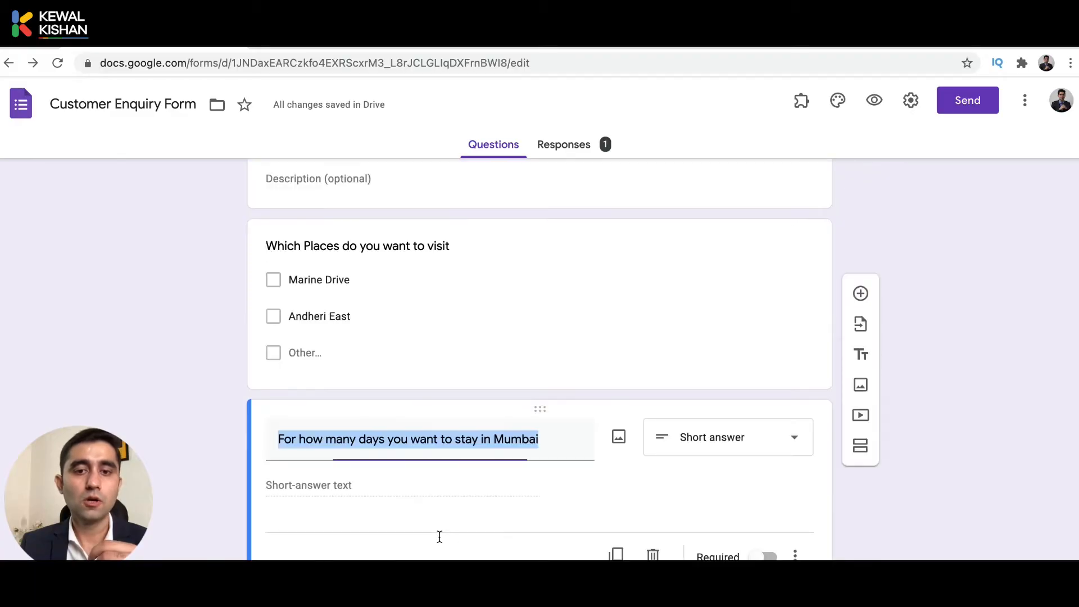
scroll(440, 541, "up", 3)
scroll(439, 541, "up", 3)
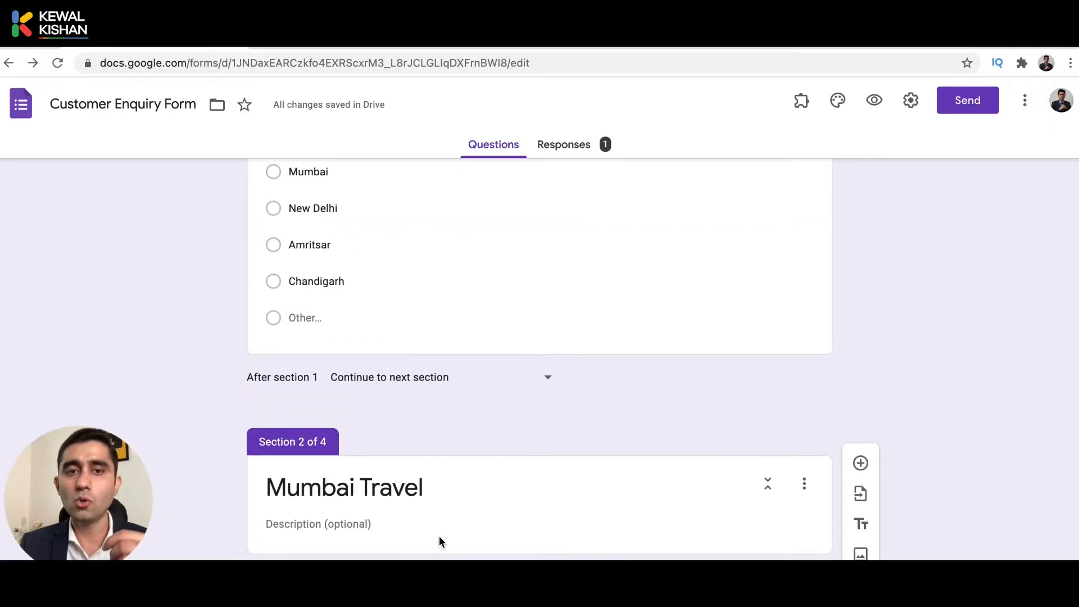
scroll(440, 541, "down", 3)
scroll(439, 540, "down", 2)
scroll(439, 540, "up", 7)
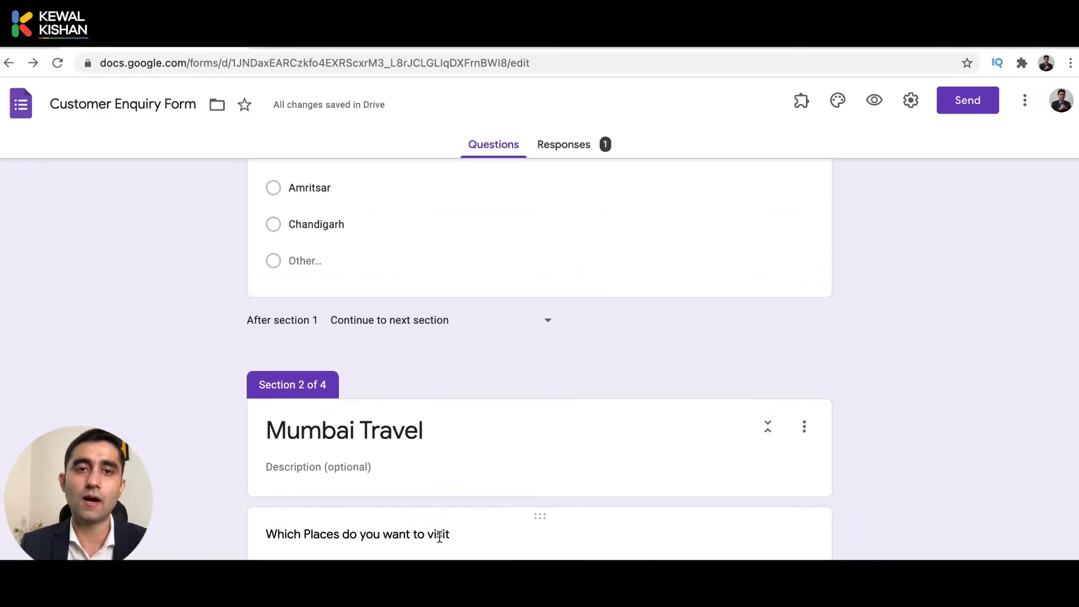
scroll(405, 417, "down", 7)
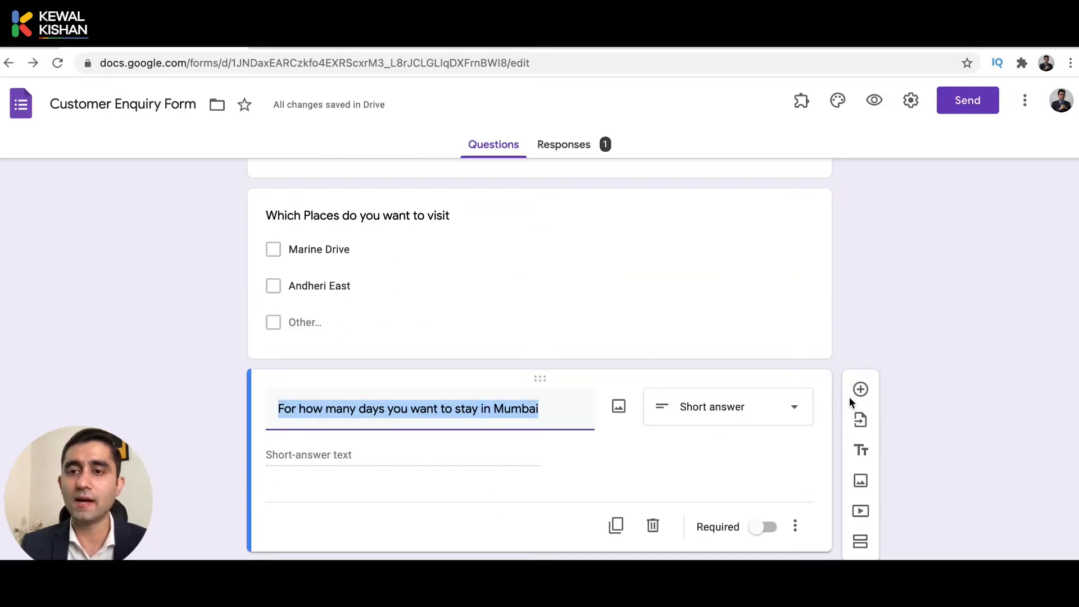
Add a 'Do you want to travel more cities?' question with only Yes and No choices.
left_click(858, 392)
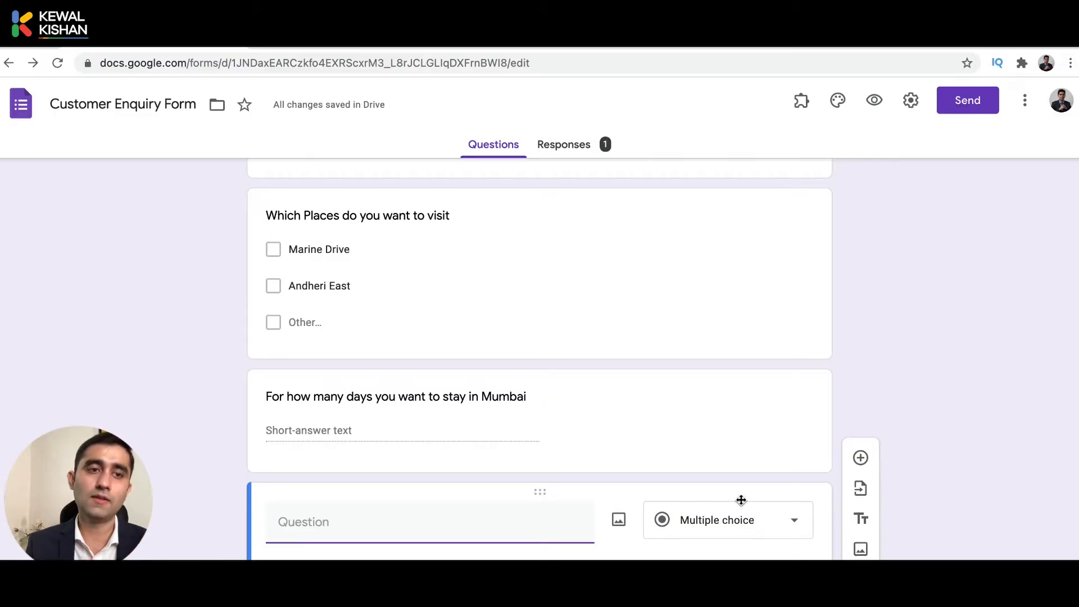
type("Do")
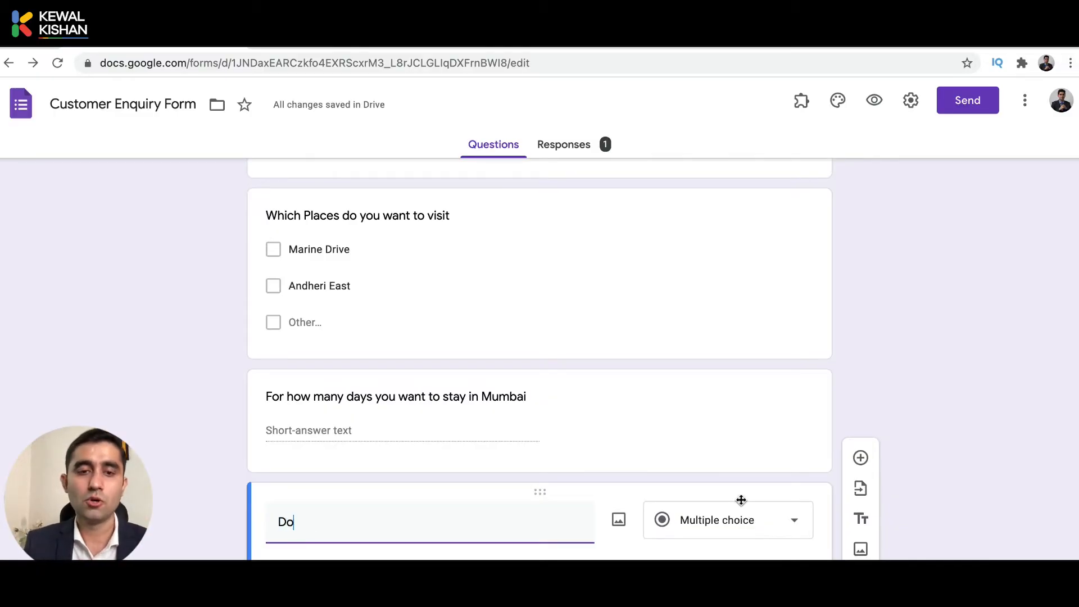
type(" you want to t")
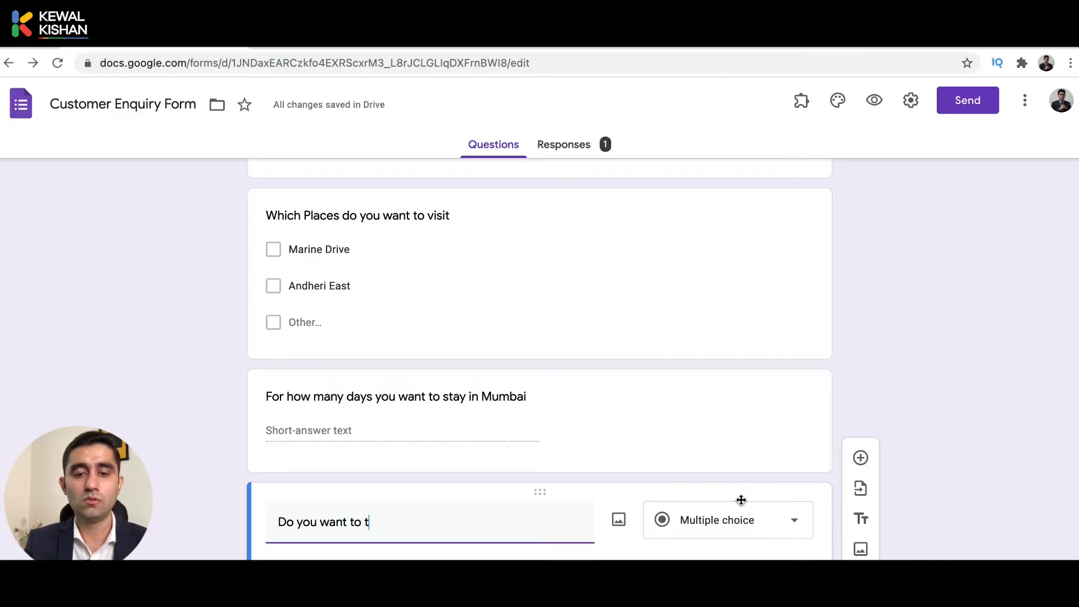
type("ravel more ci")
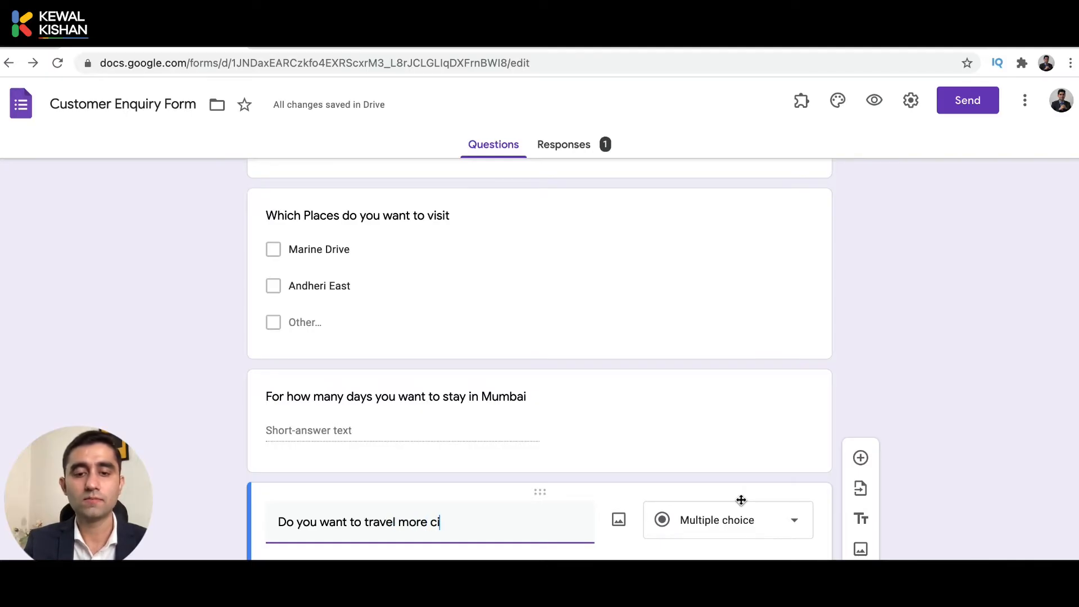
type("ties?")
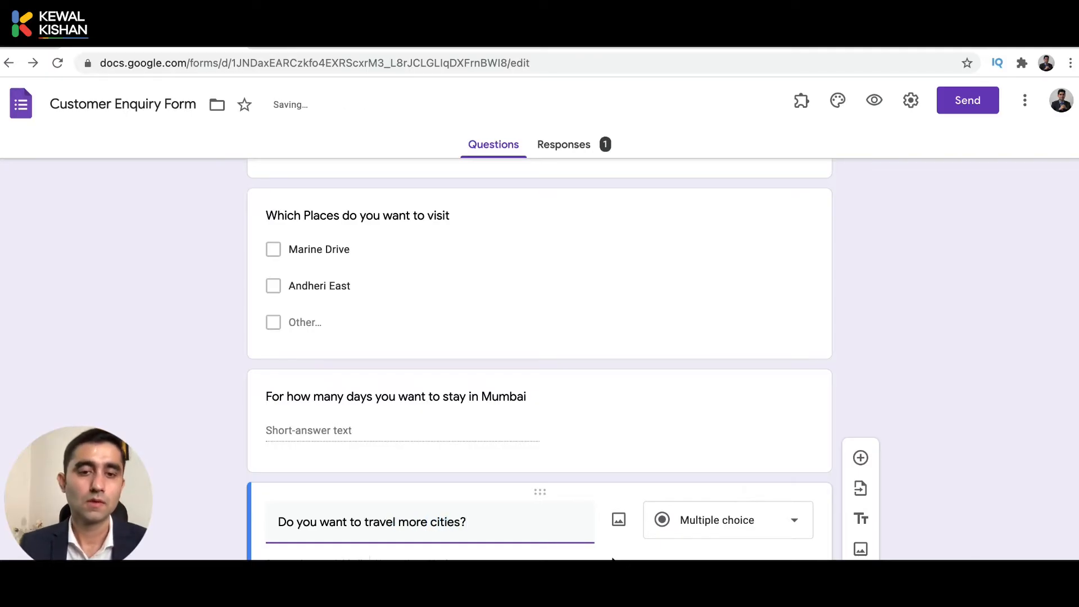
left_click(369, 567)
scroll(369, 566, "down", 3)
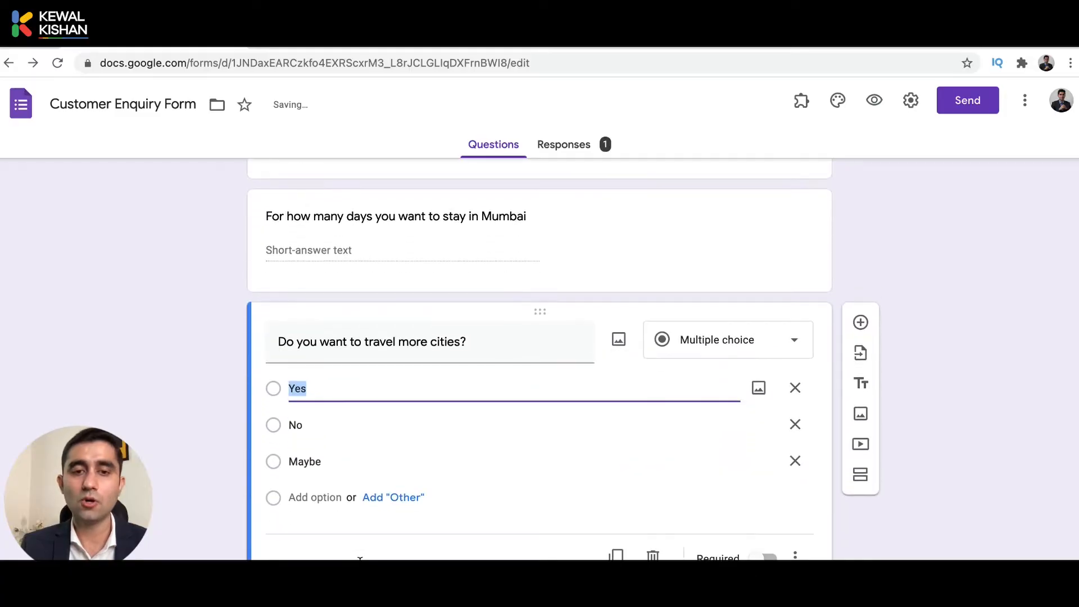
left_click(794, 459)
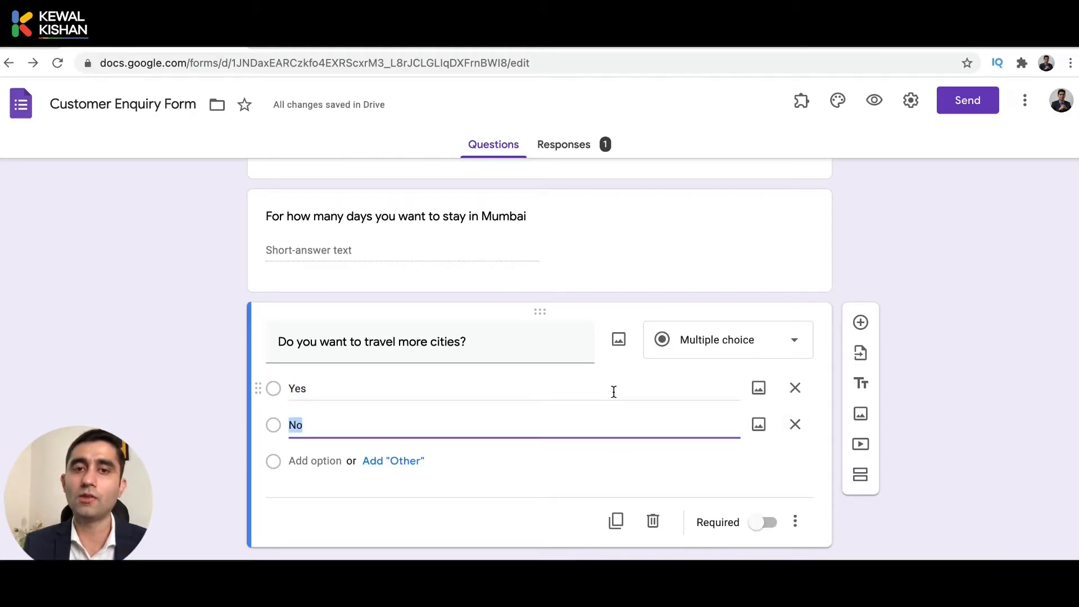
Delete the travel-more-cities question card from the Mumbai Travel section.
scroll(614, 391, "down", 3)
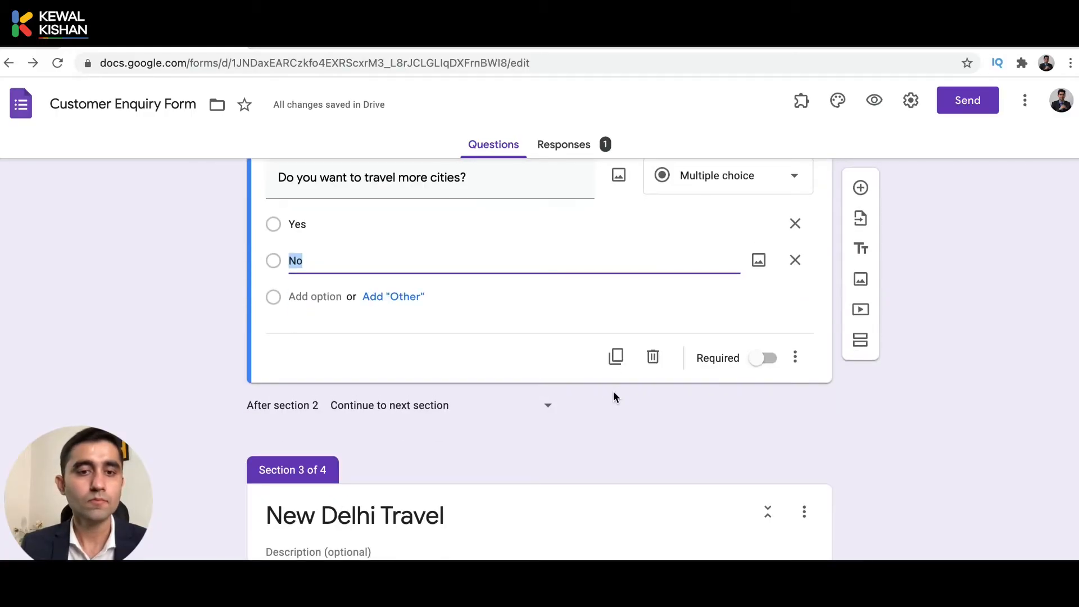
scroll(471, 366, "up", 3)
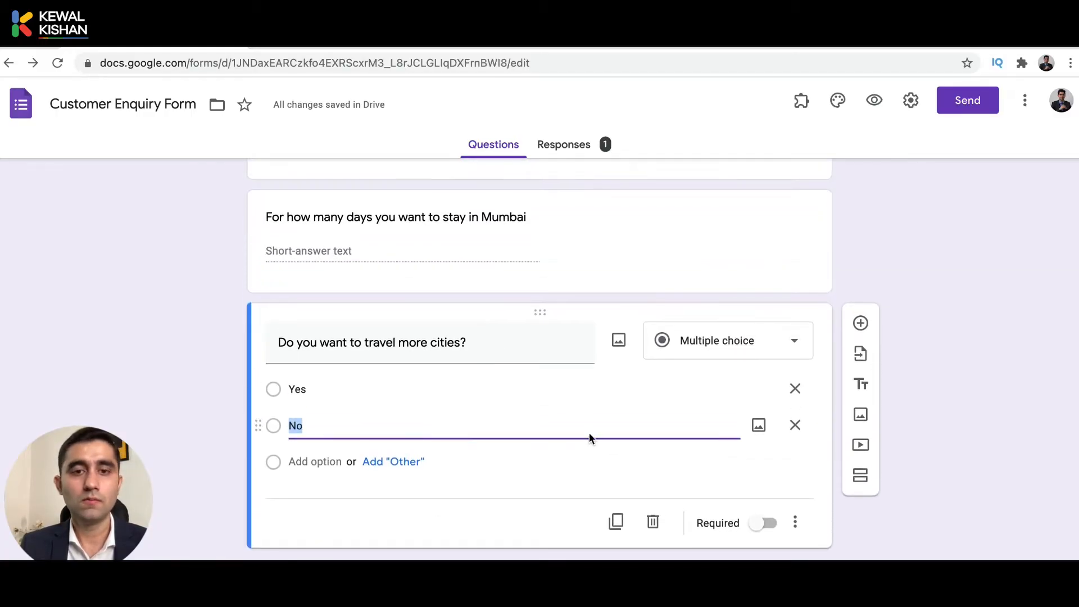
scroll(646, 539, "down", 3)
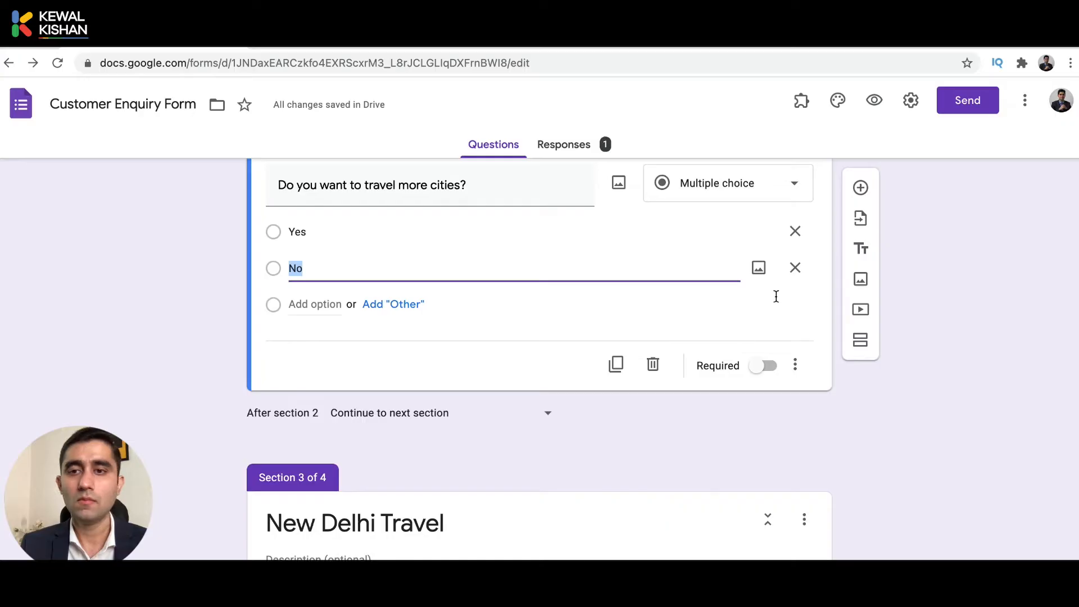
scroll(776, 298, "up", 2)
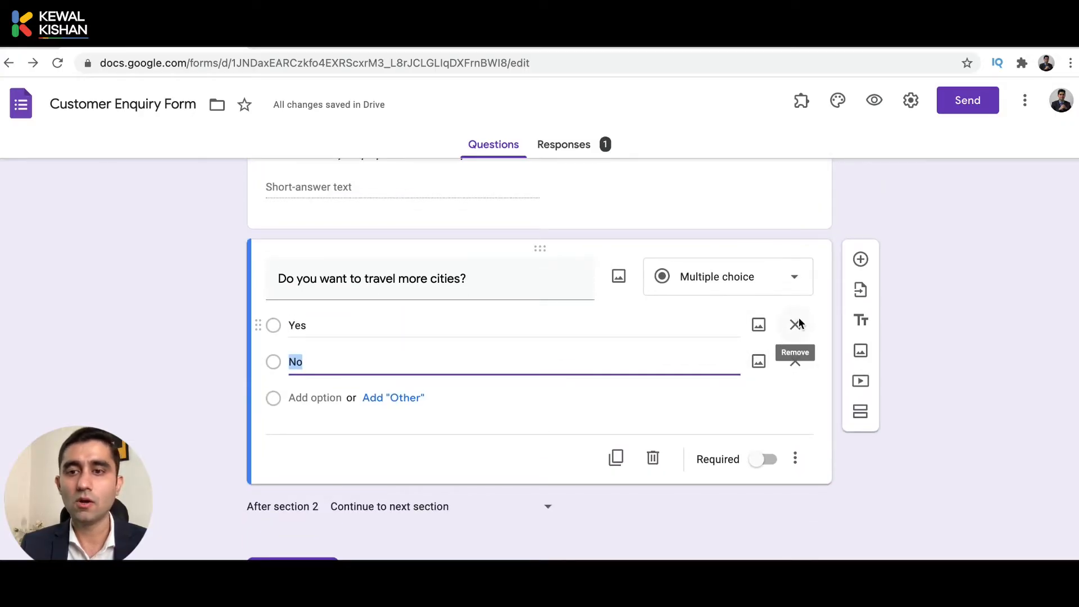
left_click(652, 458)
scroll(653, 458, "up", 5)
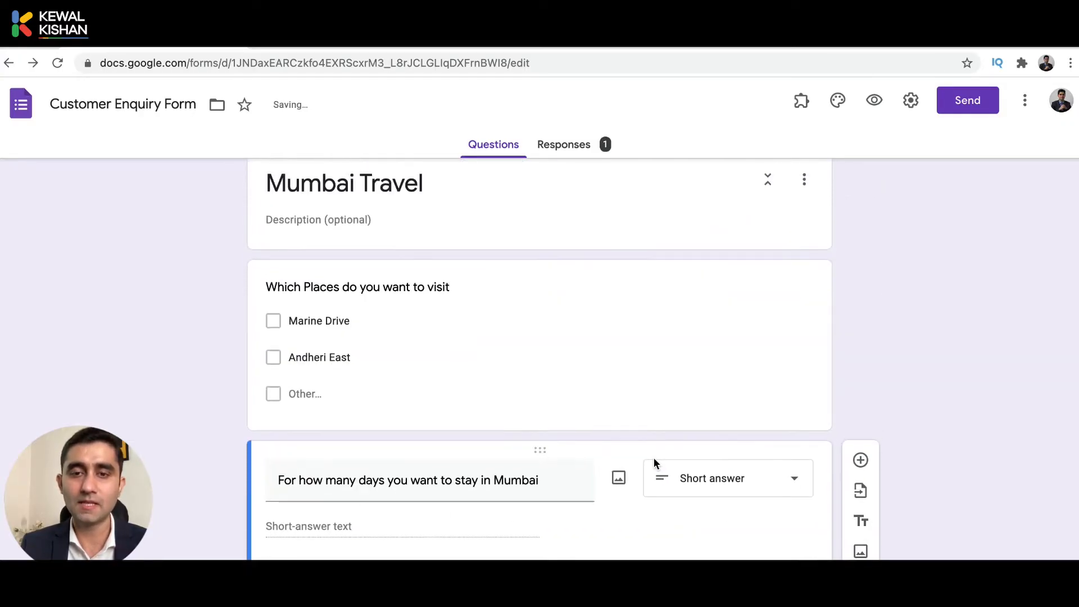
scroll(653, 457, "up", 8)
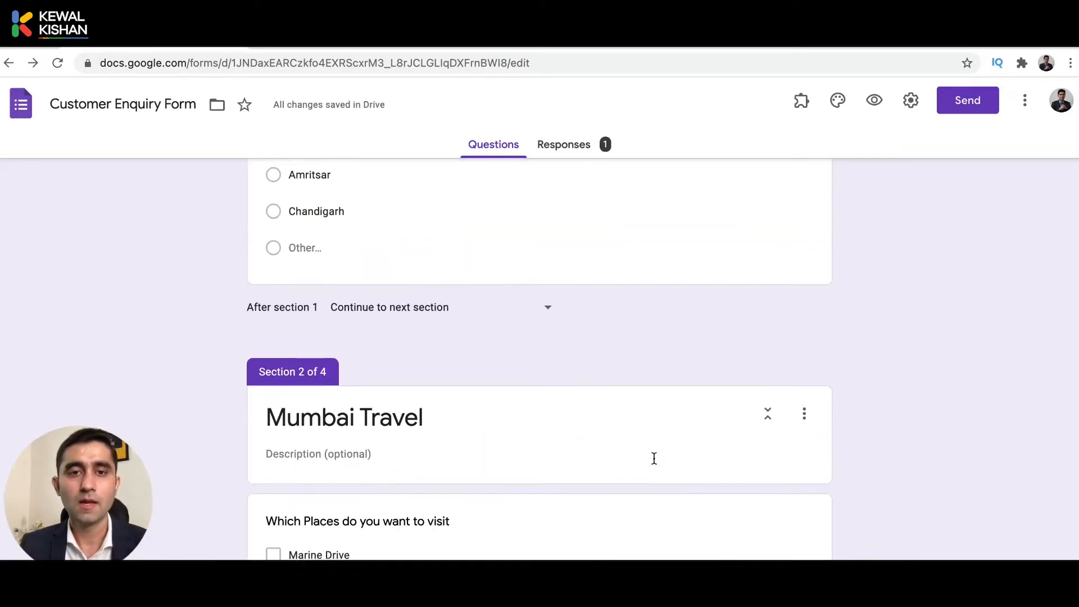
left_click(587, 384)
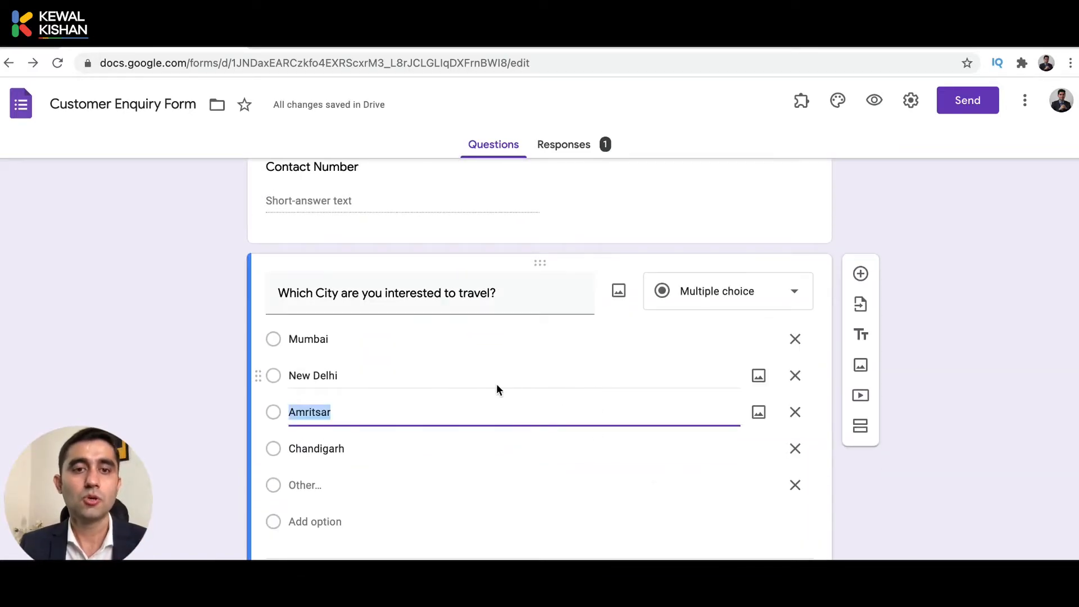
scroll(505, 423, "down", 20)
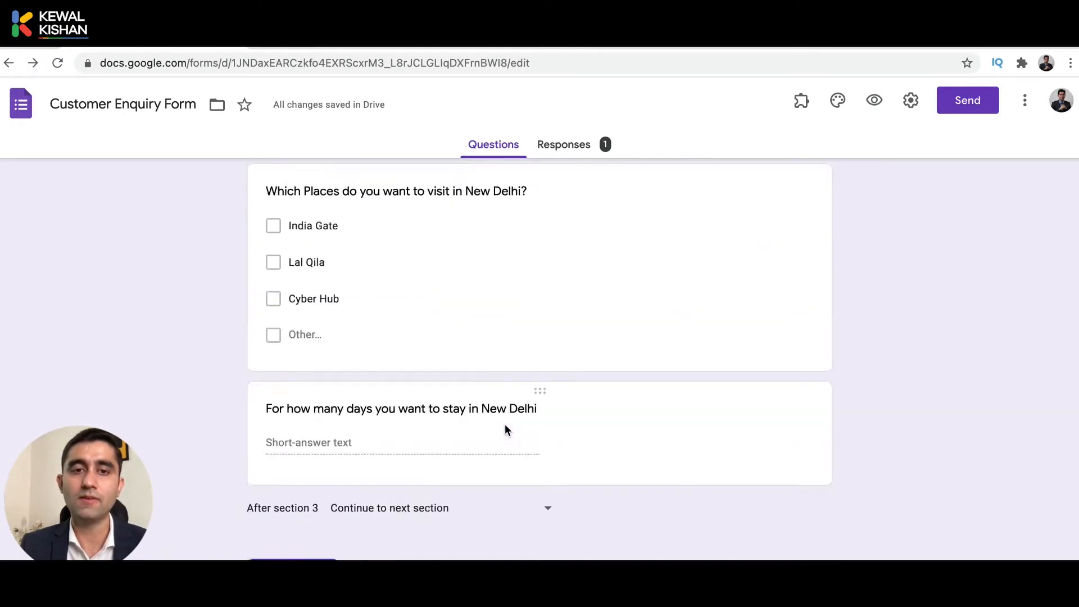
scroll(505, 424, "up", 20)
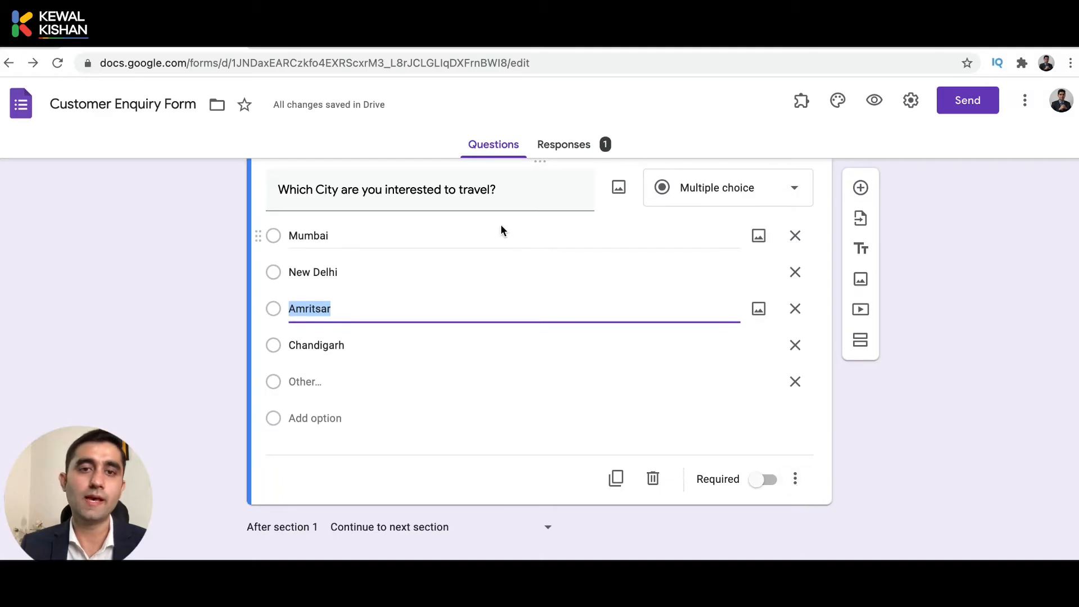
left_click(502, 230)
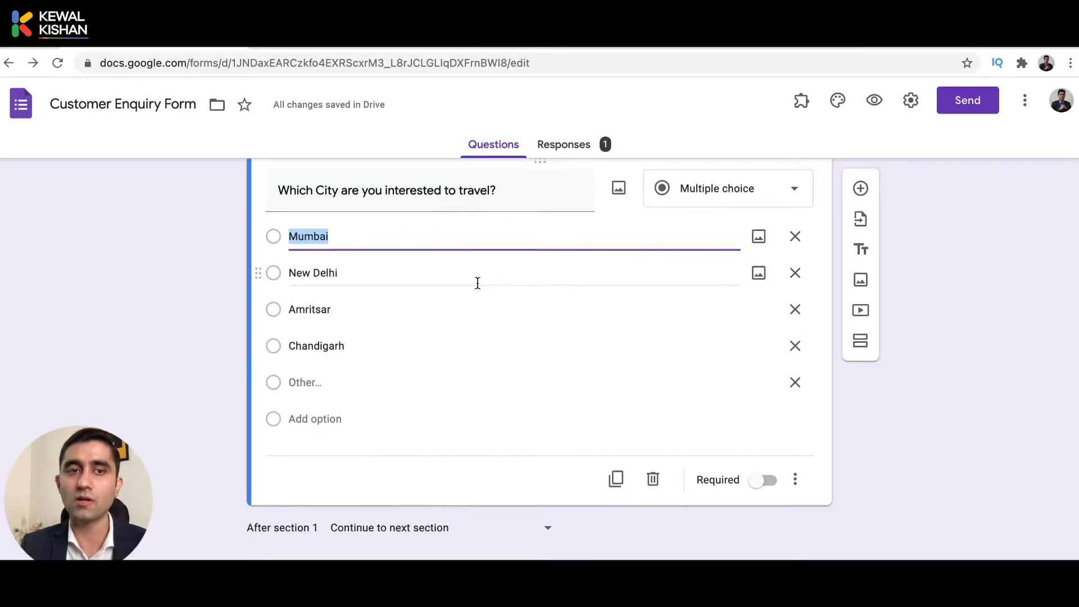
scroll(479, 281, "up", 1)
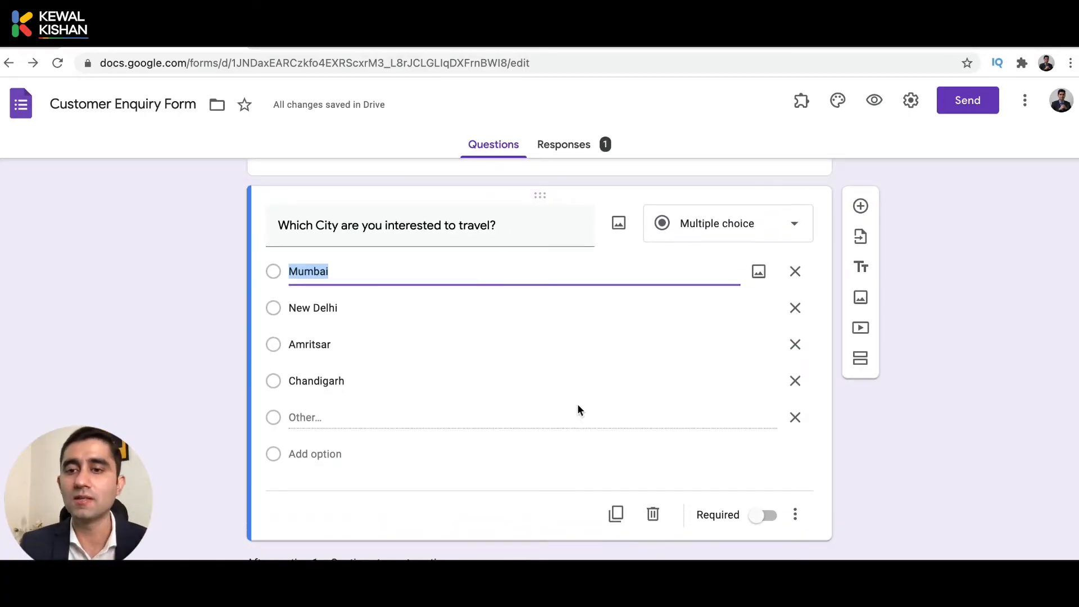
Enable section routing on the city question: Mumbai to Mumbai Travel, New Delhi to New Delhi Travel.
left_click(793, 518)
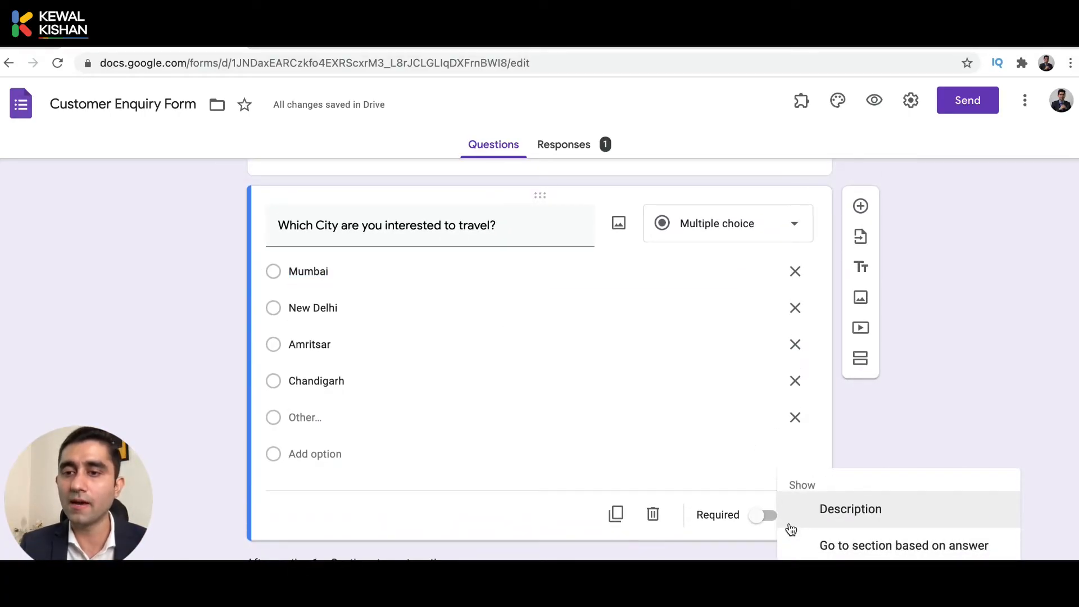
left_click(868, 558)
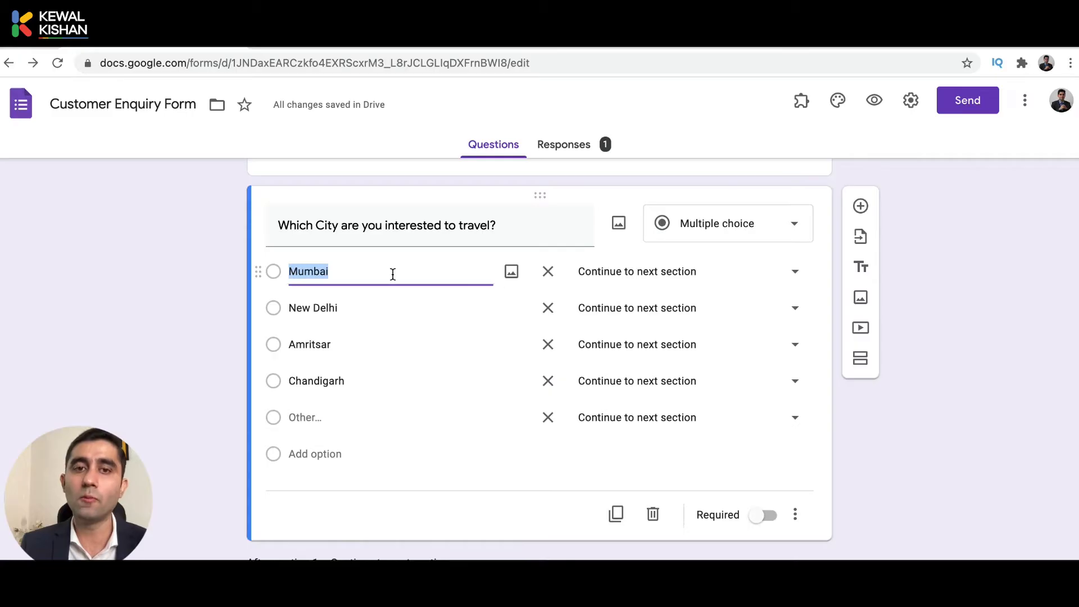
left_click(609, 278)
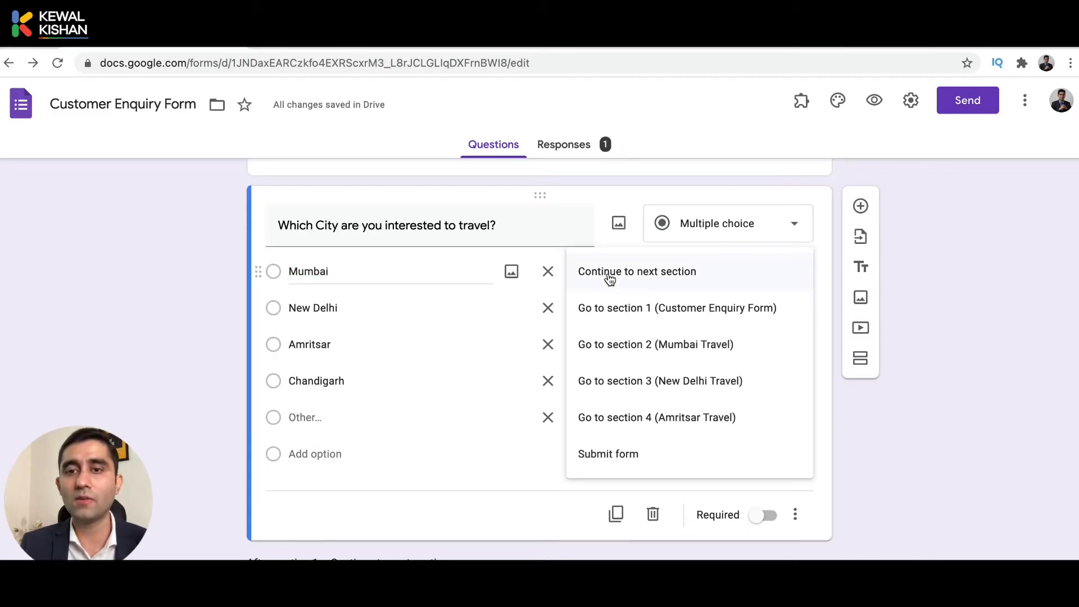
left_click(700, 349)
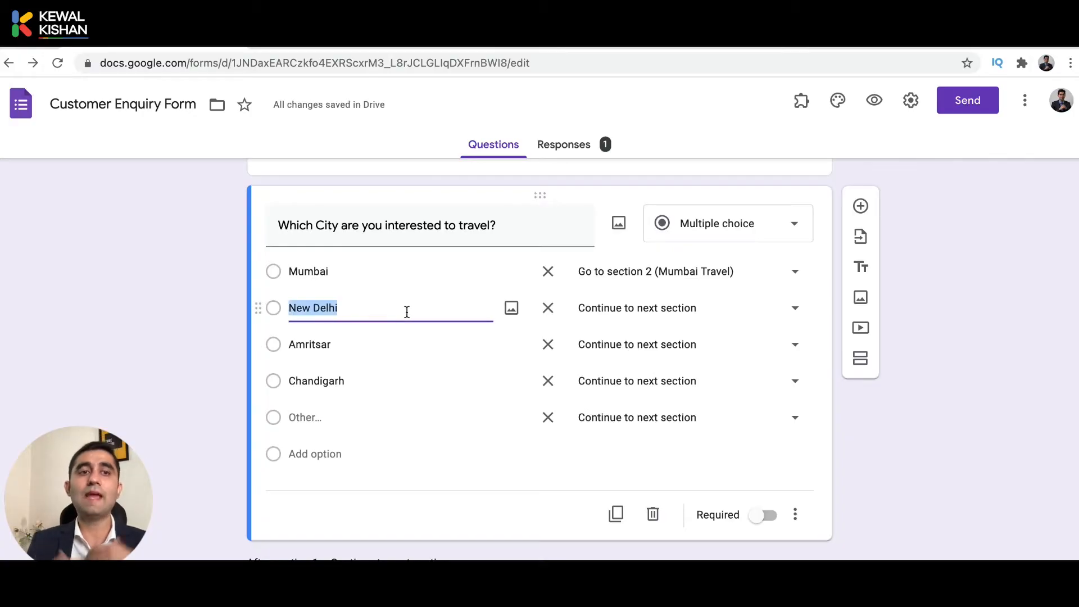
left_click(612, 313)
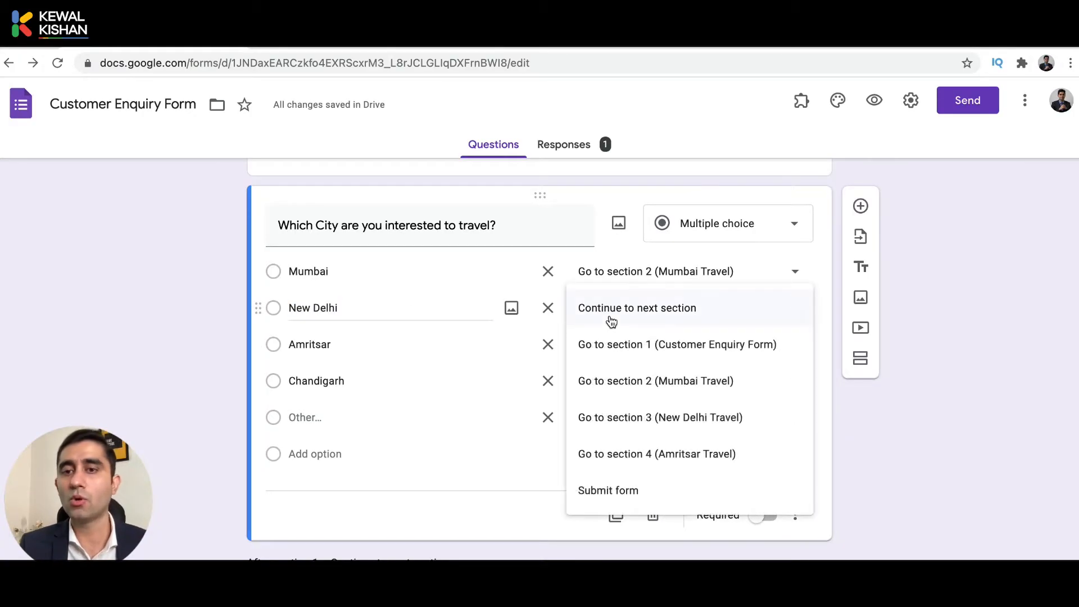
left_click(690, 426)
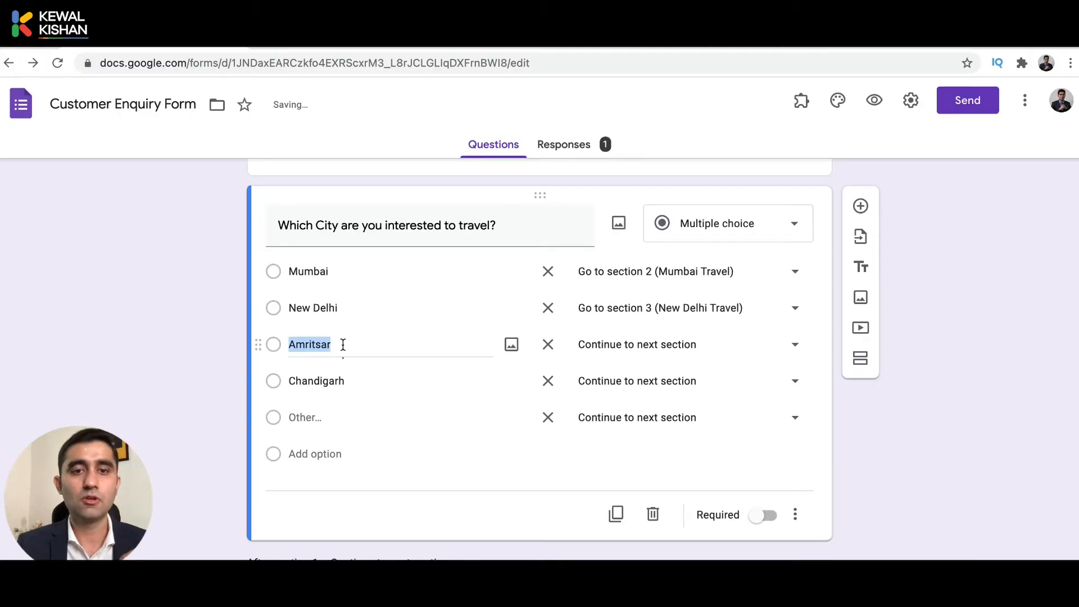
Route both Amritsar and Chandigarh answers to the Amritsar Travel section.
left_click(609, 344)
left_click(673, 487)
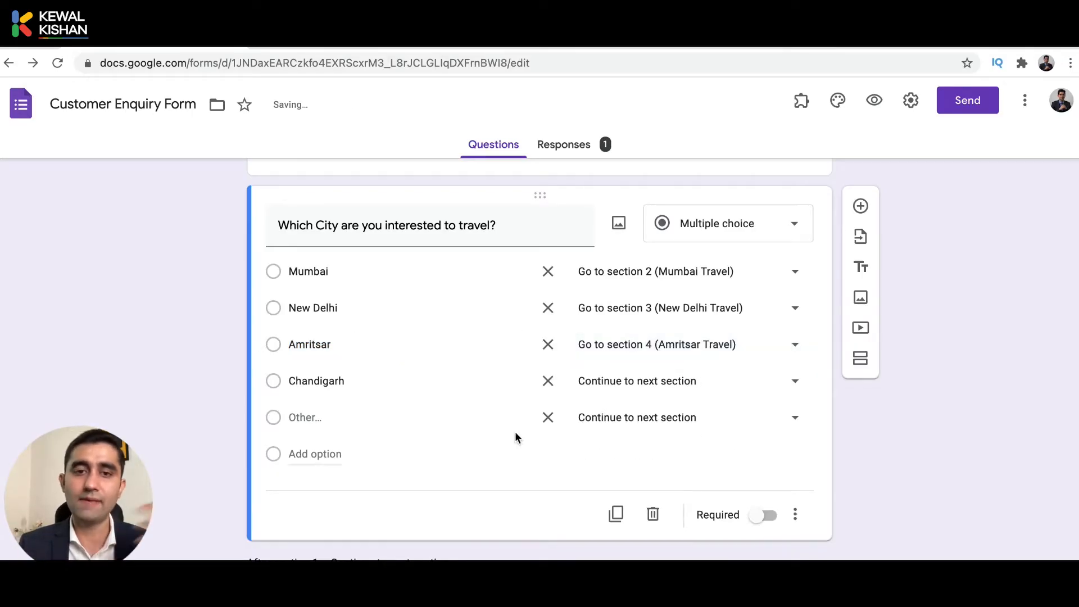
left_click(628, 387)
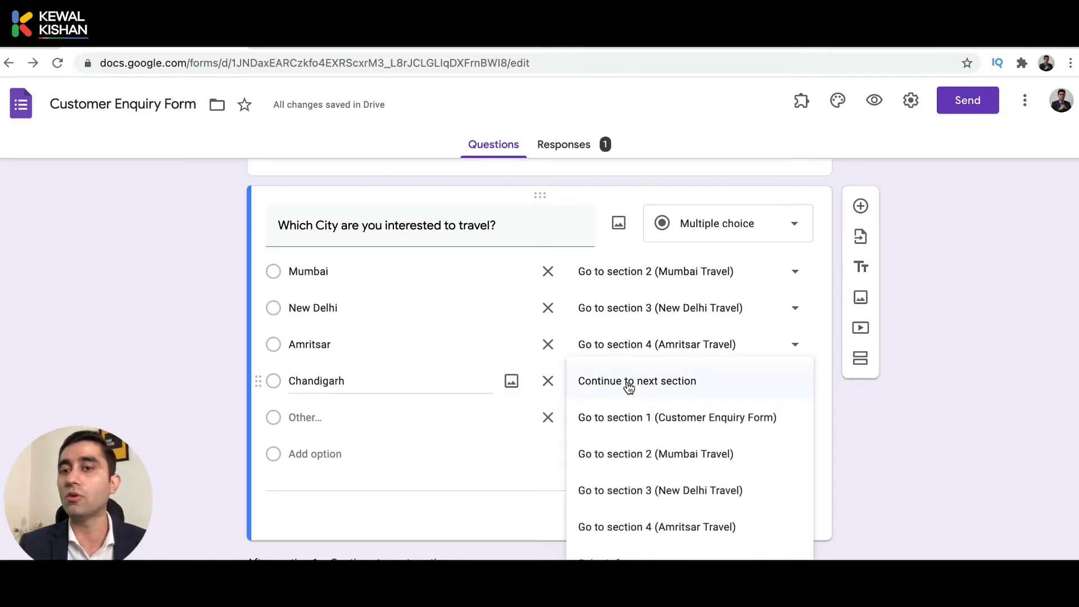
left_click(687, 526)
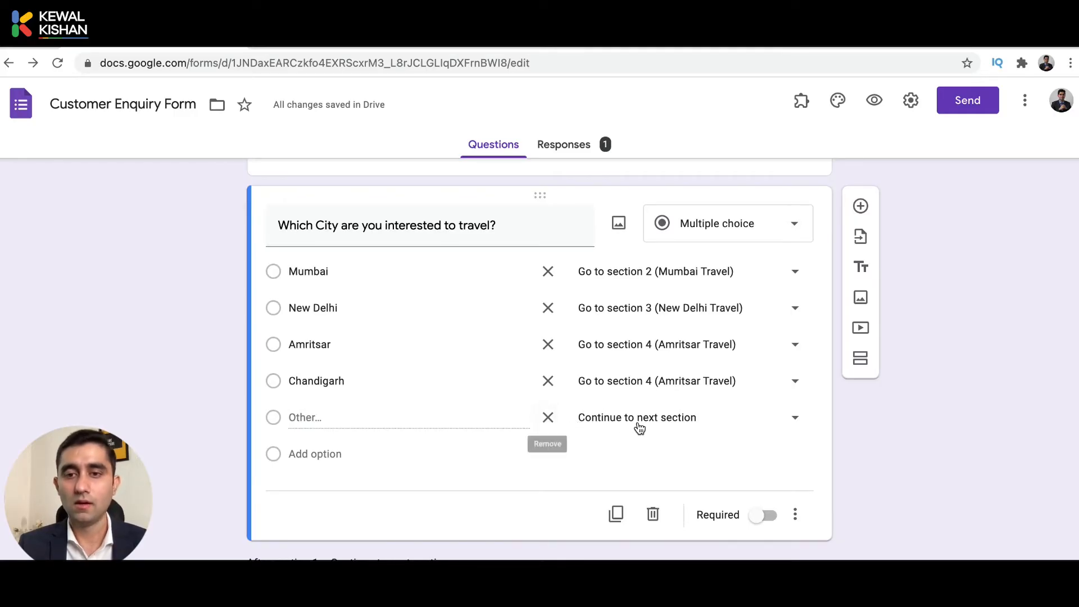
scroll(540, 359, "down", 3)
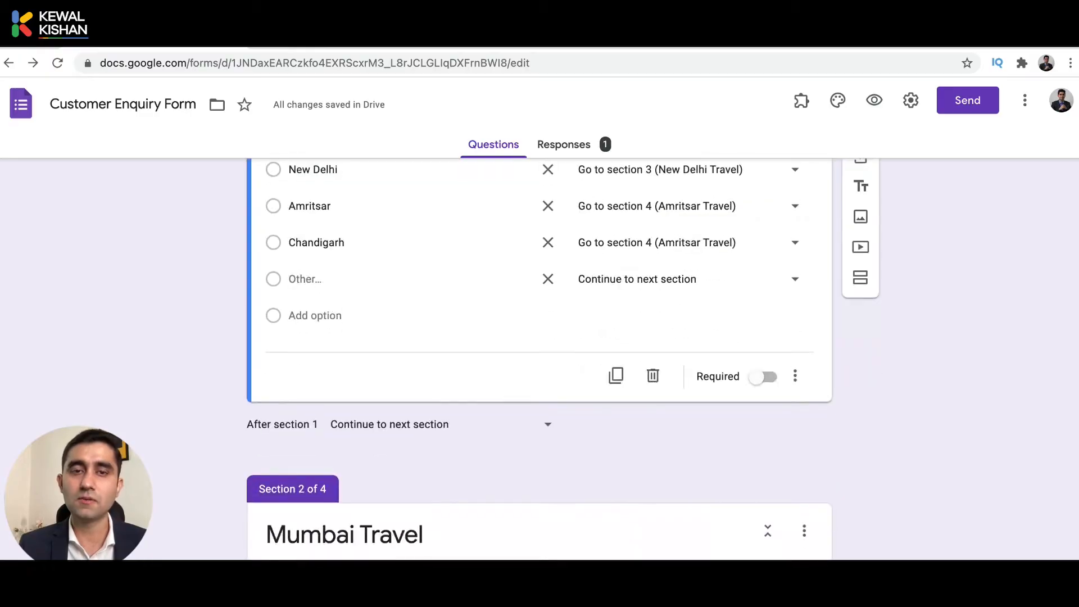
scroll(539, 359, "down", 3)
scroll(539, 360, "up", 1)
scroll(468, 484, "up", 8)
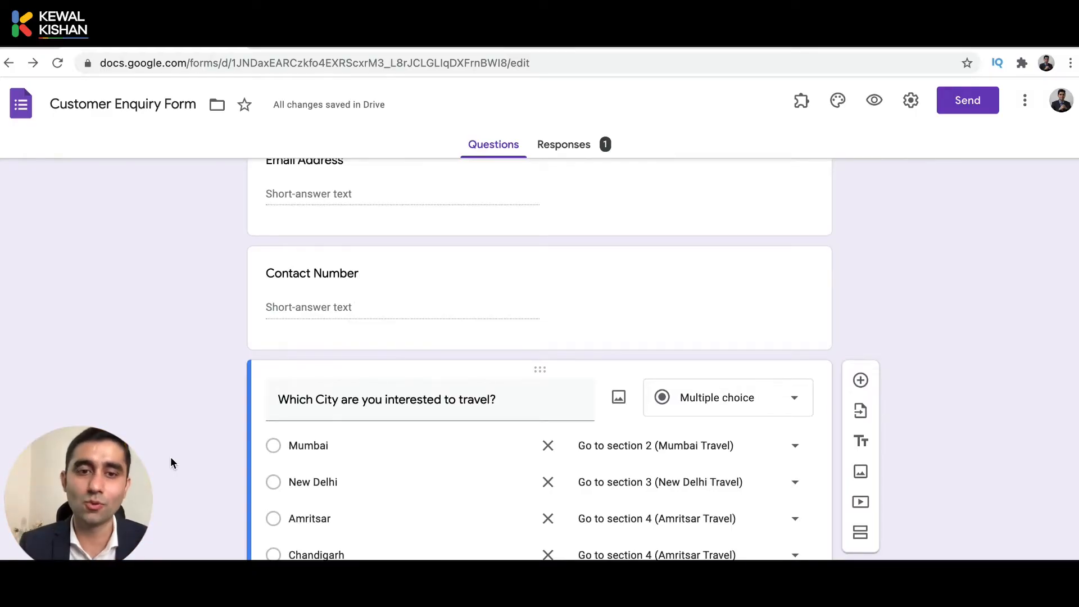
scroll(171, 456, "down", 2)
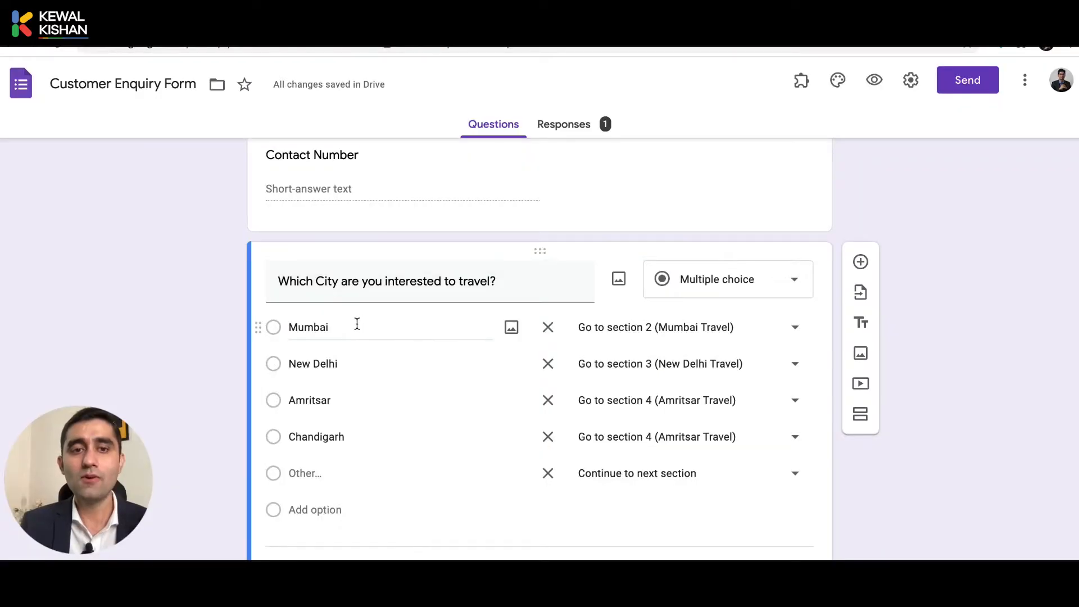
Attach a Gateway of India photo from a 'mumbai' web image search to the Mumbai option.
left_click(359, 323)
left_click(391, 363)
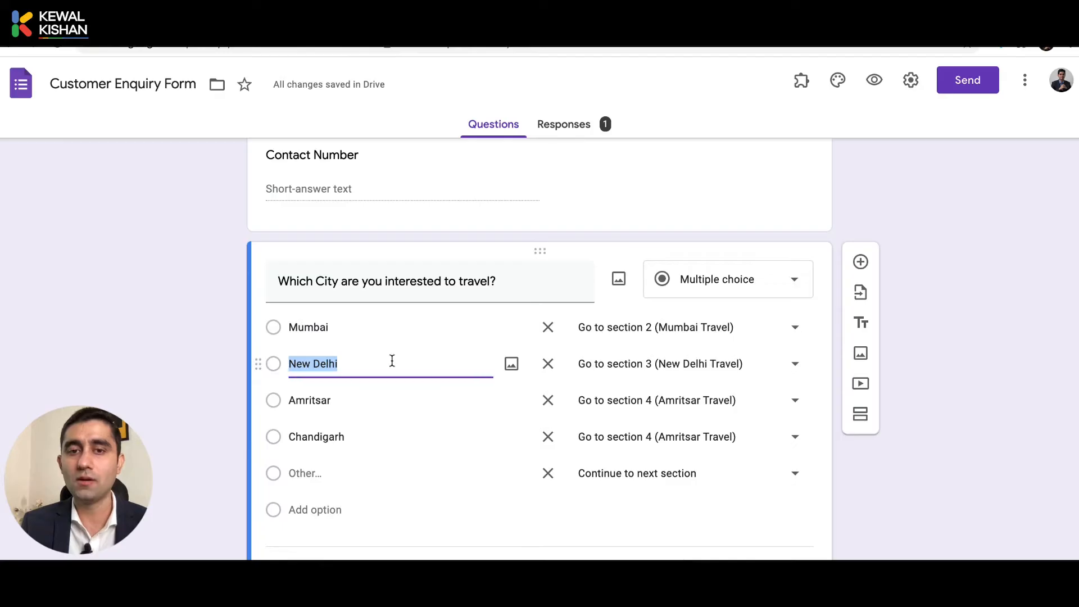
left_click(427, 325)
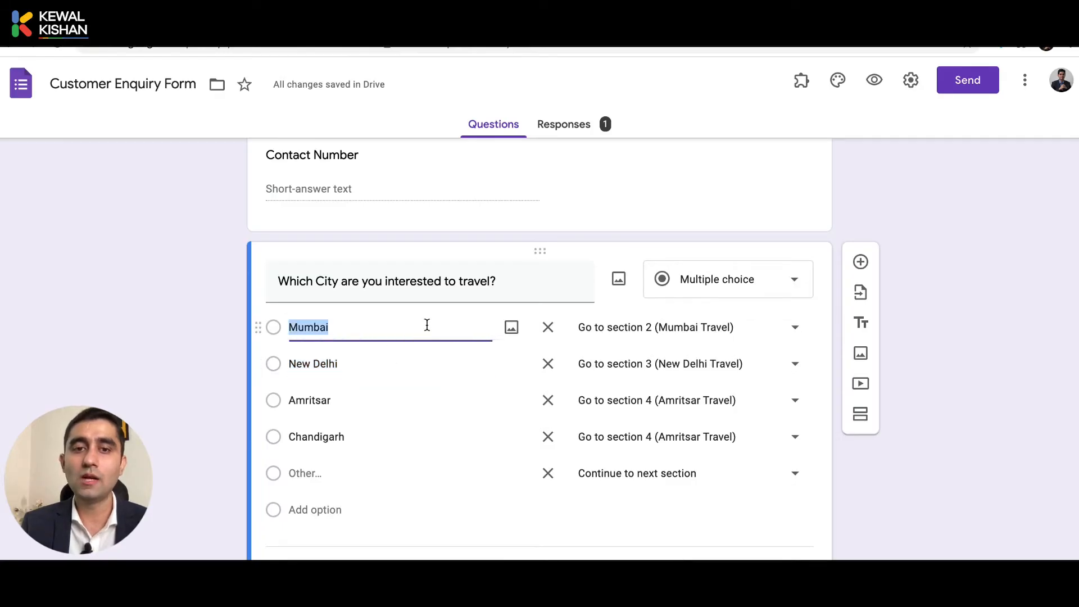
left_click(512, 327)
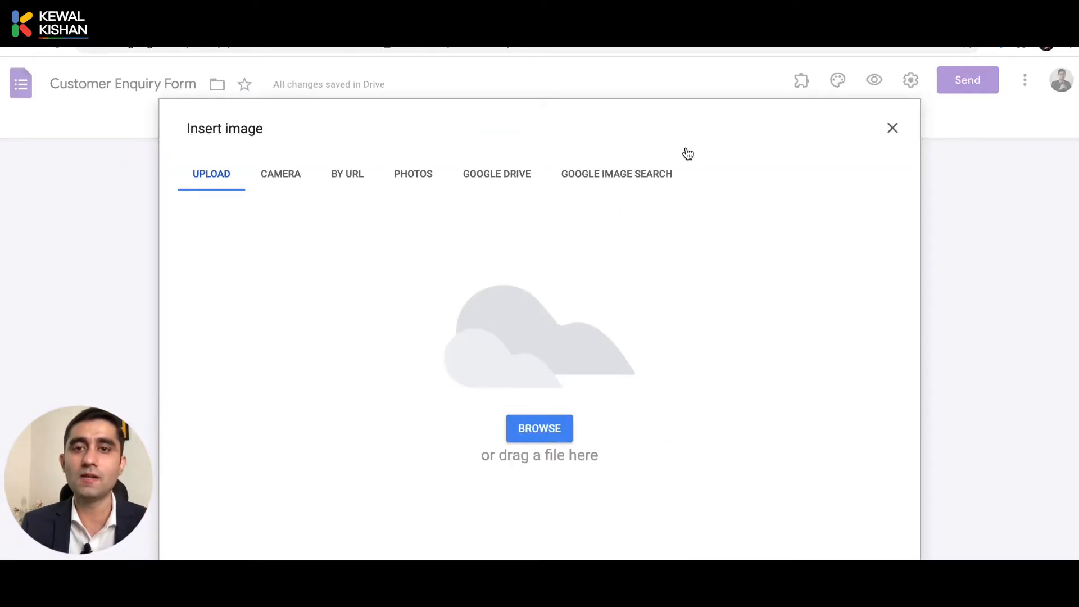
left_click(615, 178)
type("mumb")
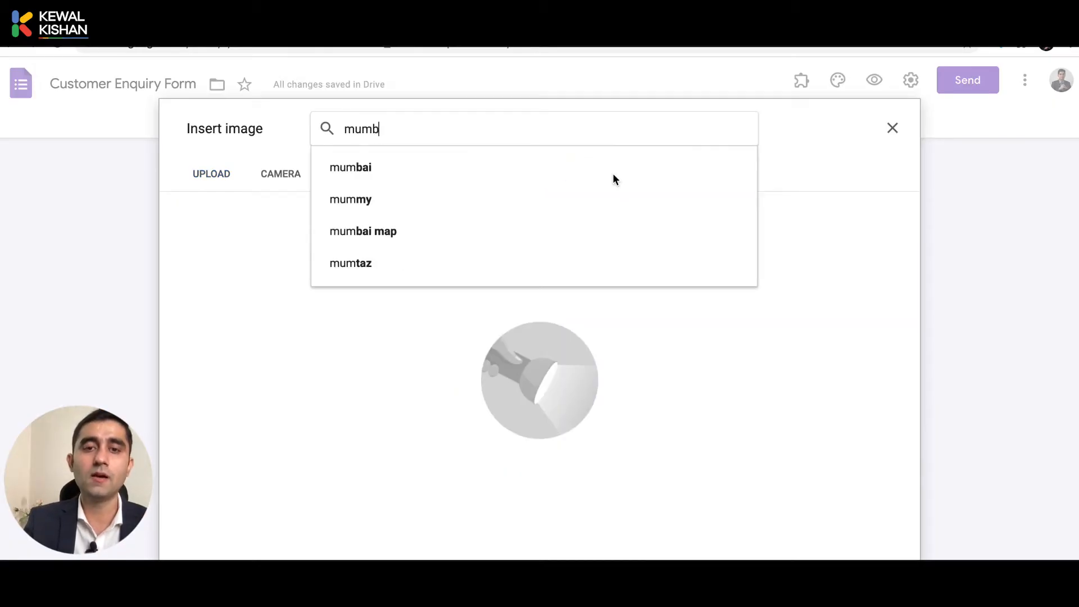
type("ai")
key("Return")
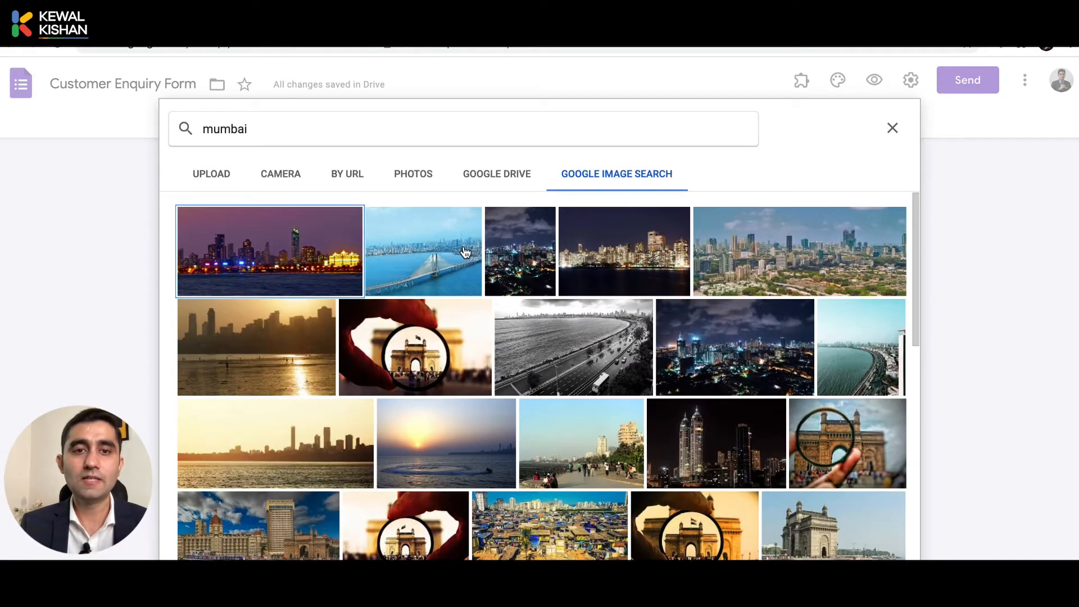
left_click(395, 366)
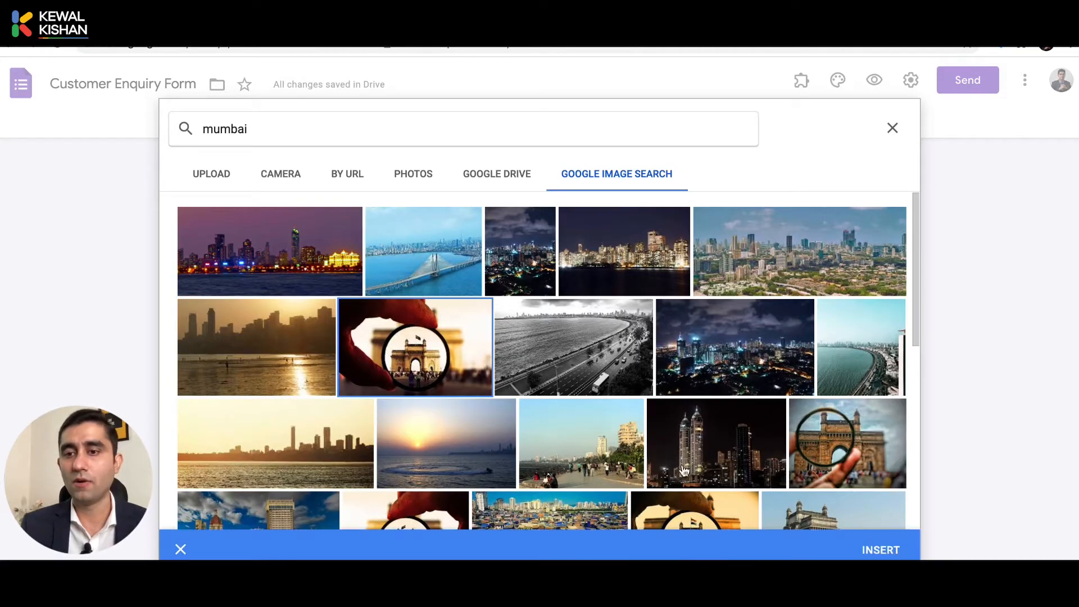
left_click(881, 550)
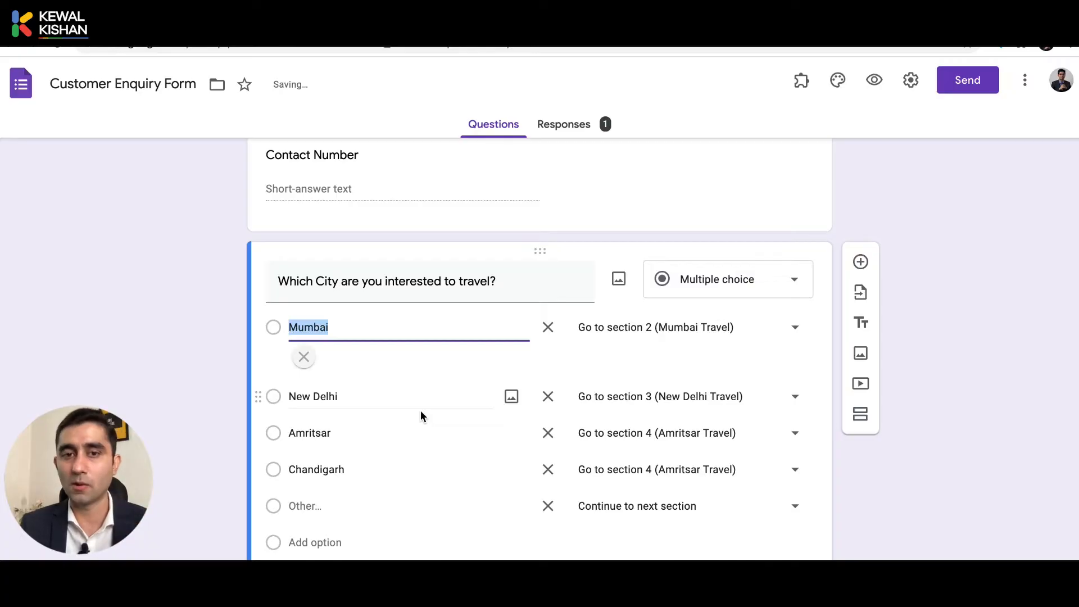
Attach a Delhi monuments collage from a 'New Delhi' image search to the New Delhi option.
left_click(514, 475)
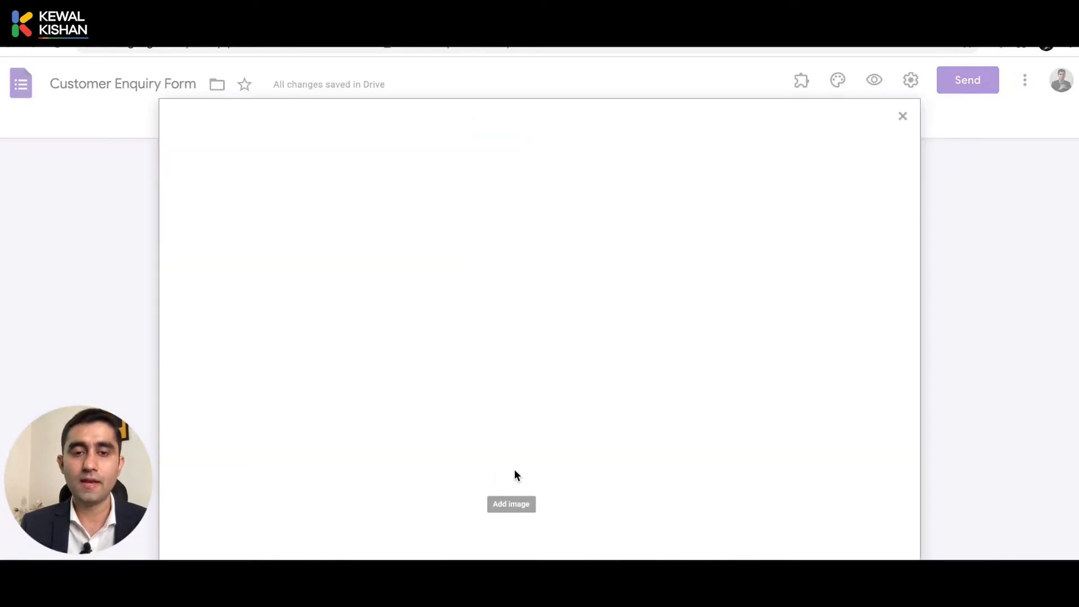
left_click(614, 170)
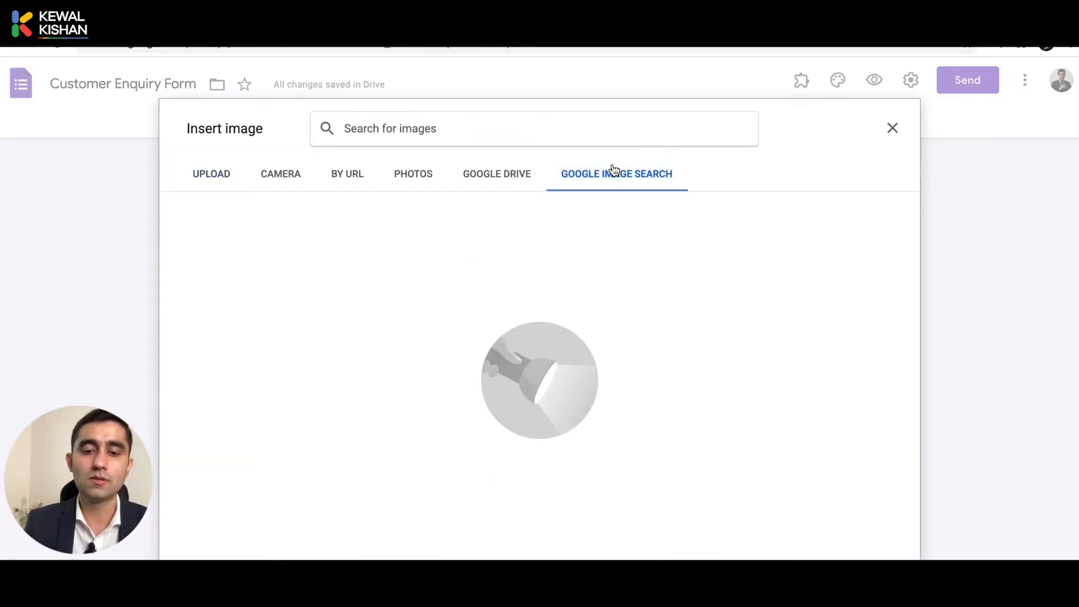
type("New Delhi")
key("Return")
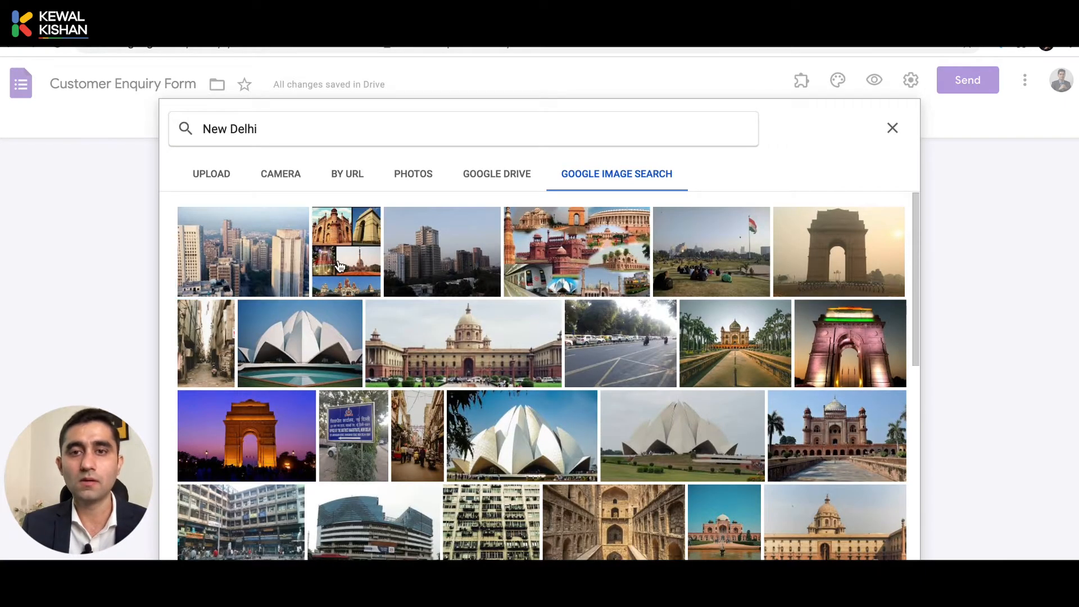
left_click(338, 267)
left_click(574, 251)
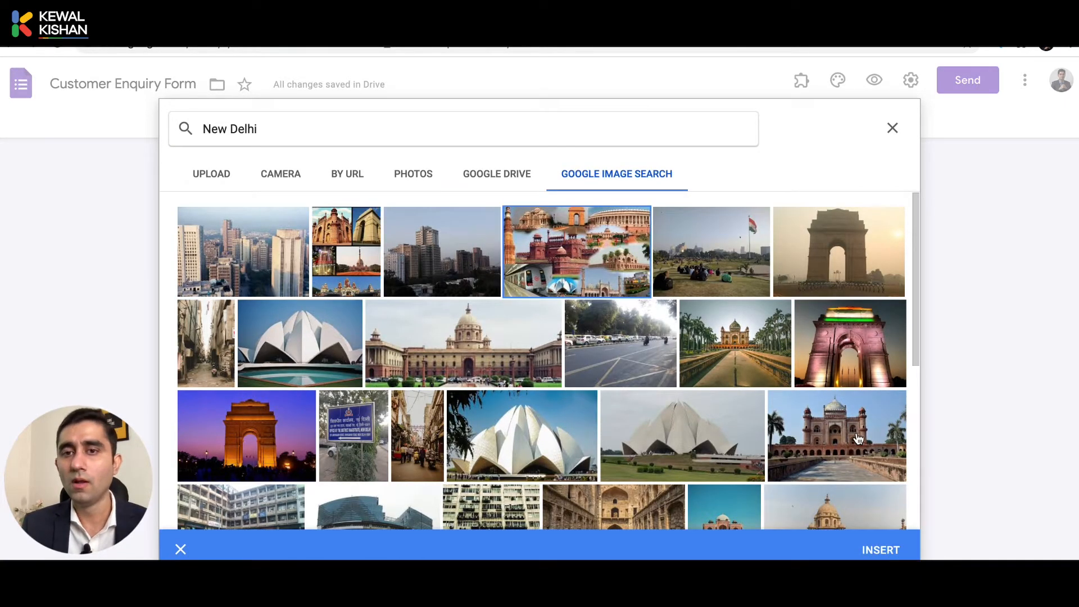
left_click(897, 553)
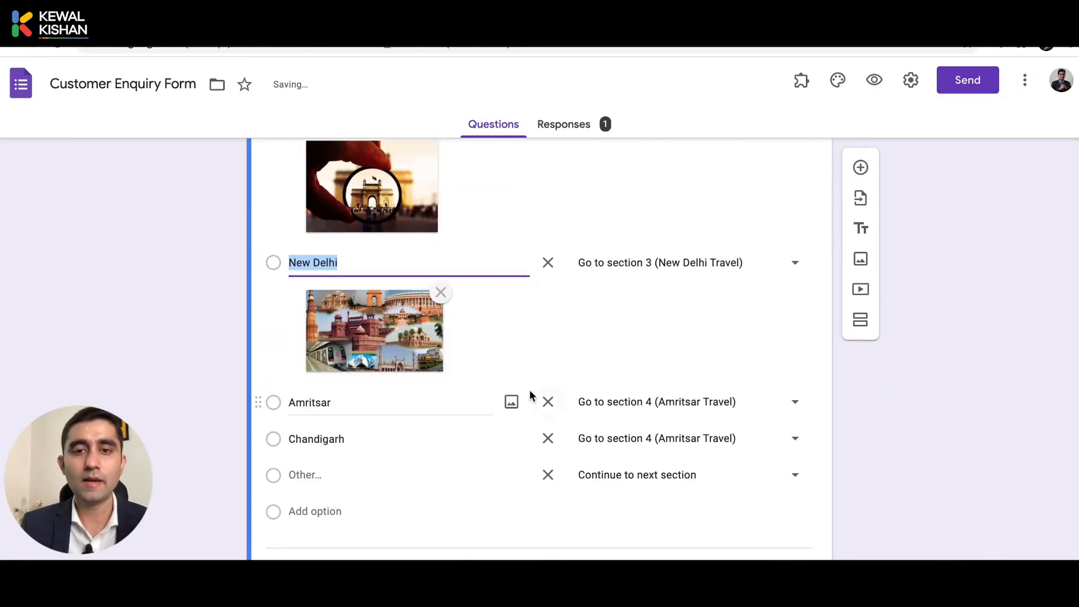
Attach a night Golden Temple photo to the Amritsar option.
left_click(511, 401)
left_click(614, 172)
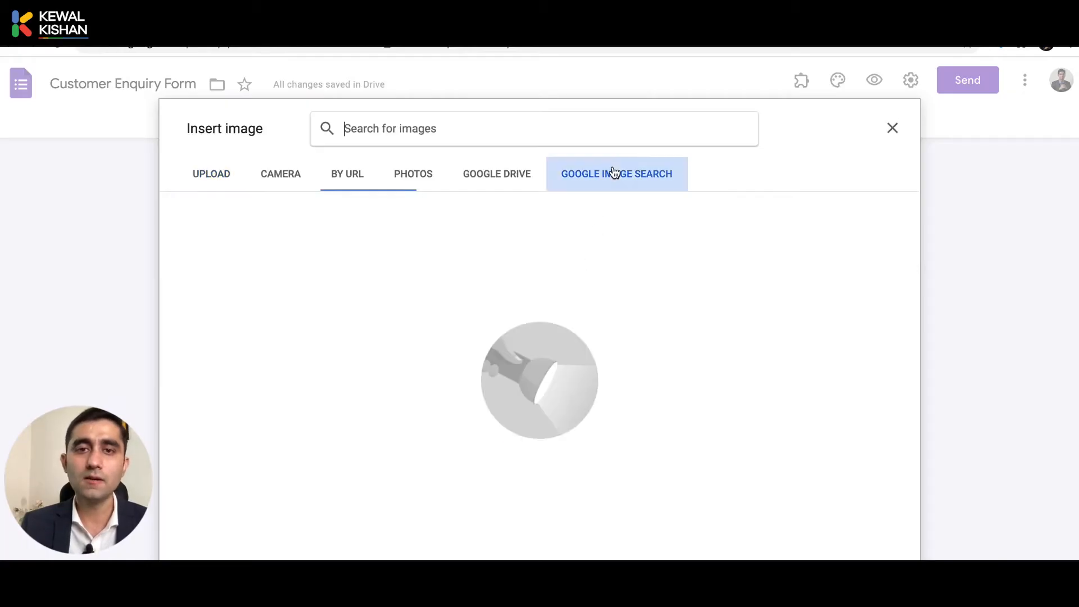
type("Amritsar")
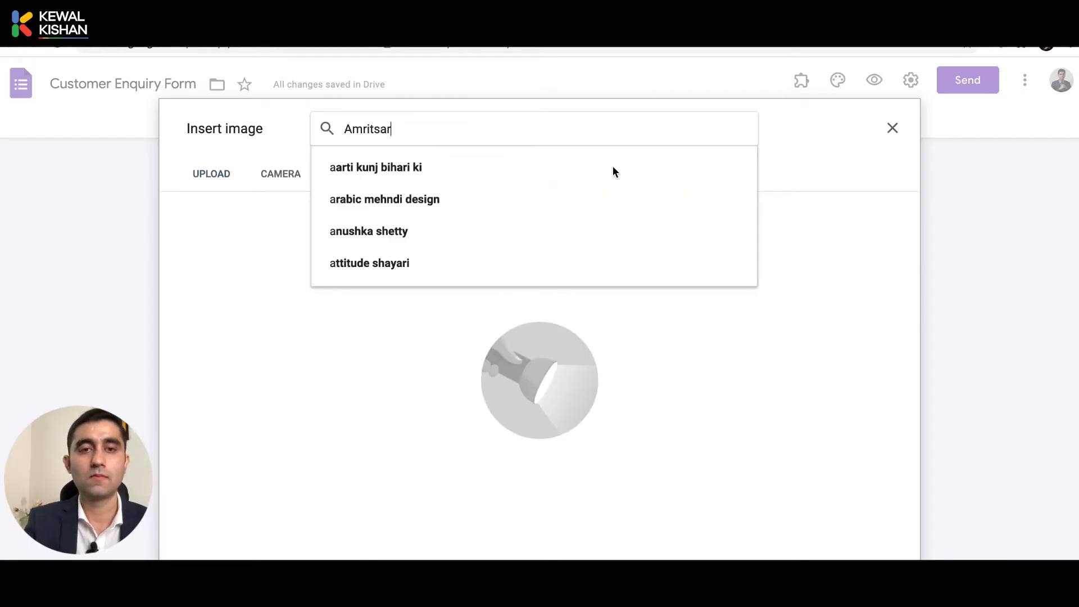
key("Return")
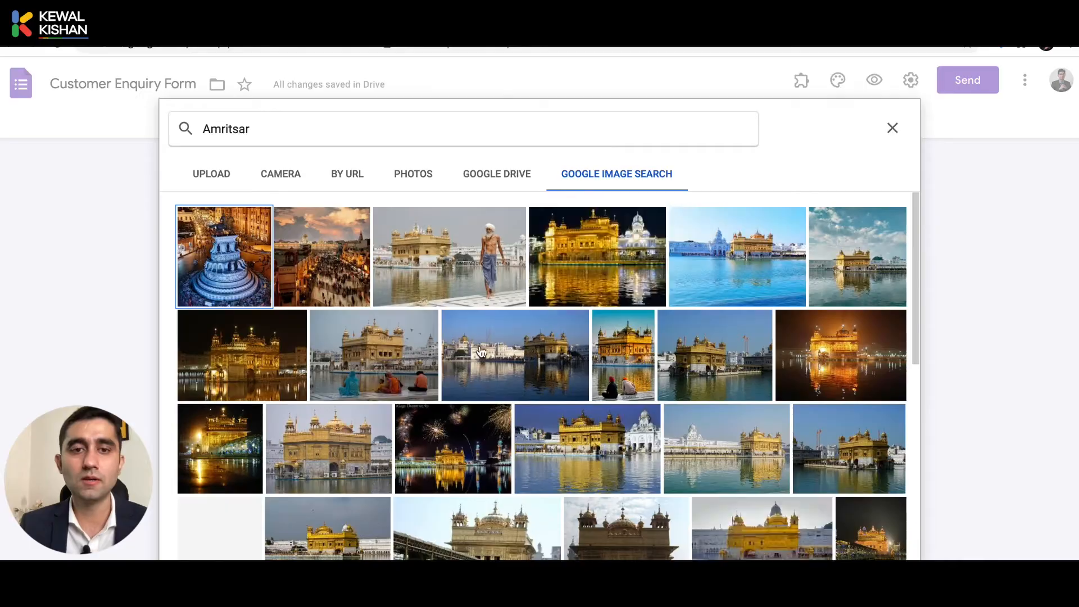
left_click(548, 253)
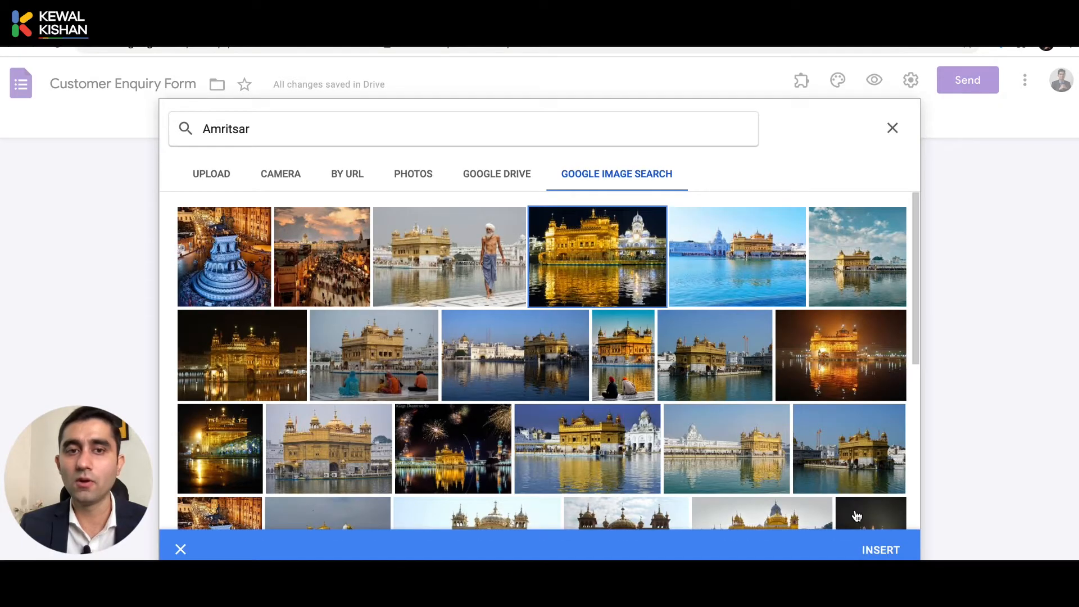
left_click(881, 548)
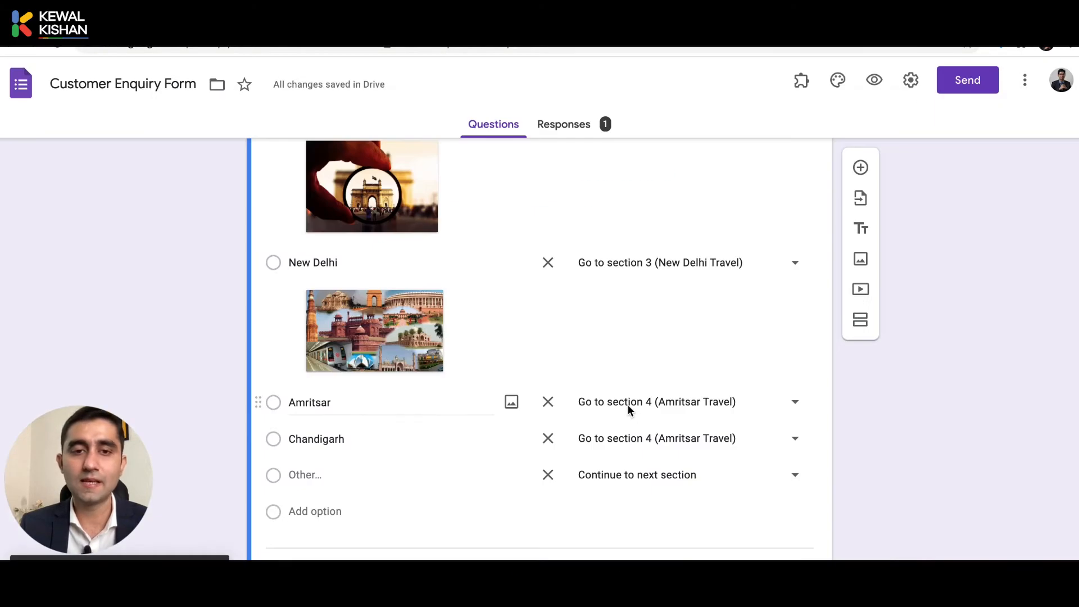
Attach an Open Hand sculpture photo from a 'Chandigarh' image search to the Chandigarh option.
scroll(629, 404, "down", 4)
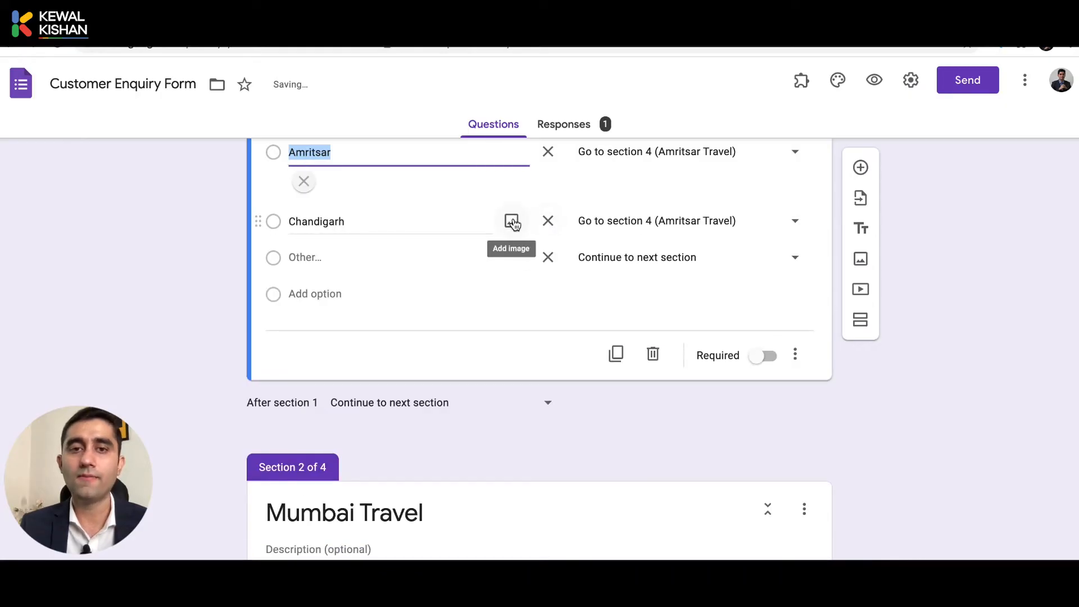
left_click(512, 222)
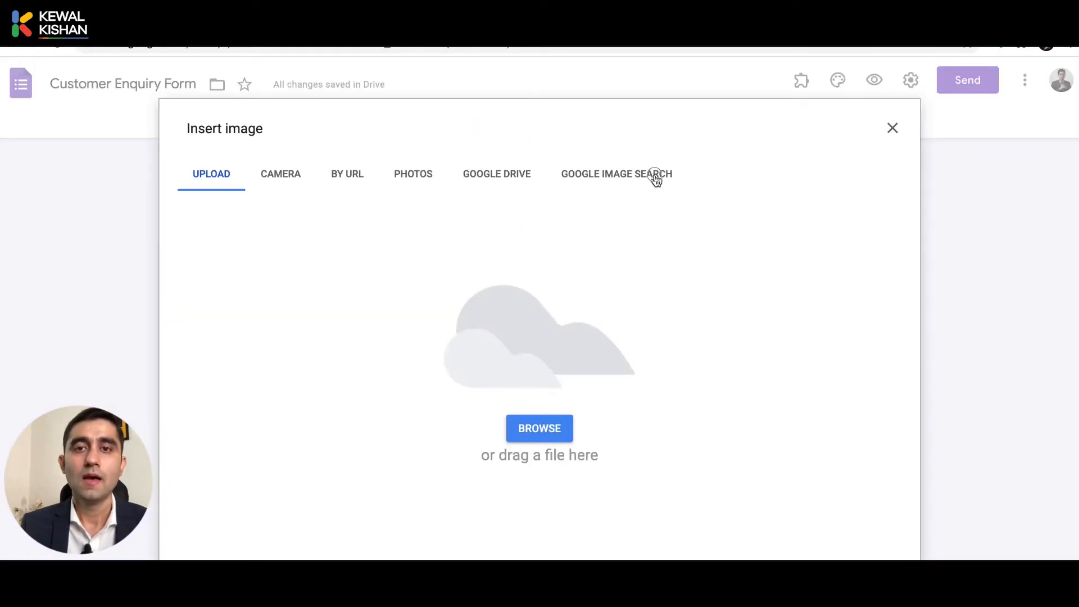
left_click(655, 176)
type("Chandigar")
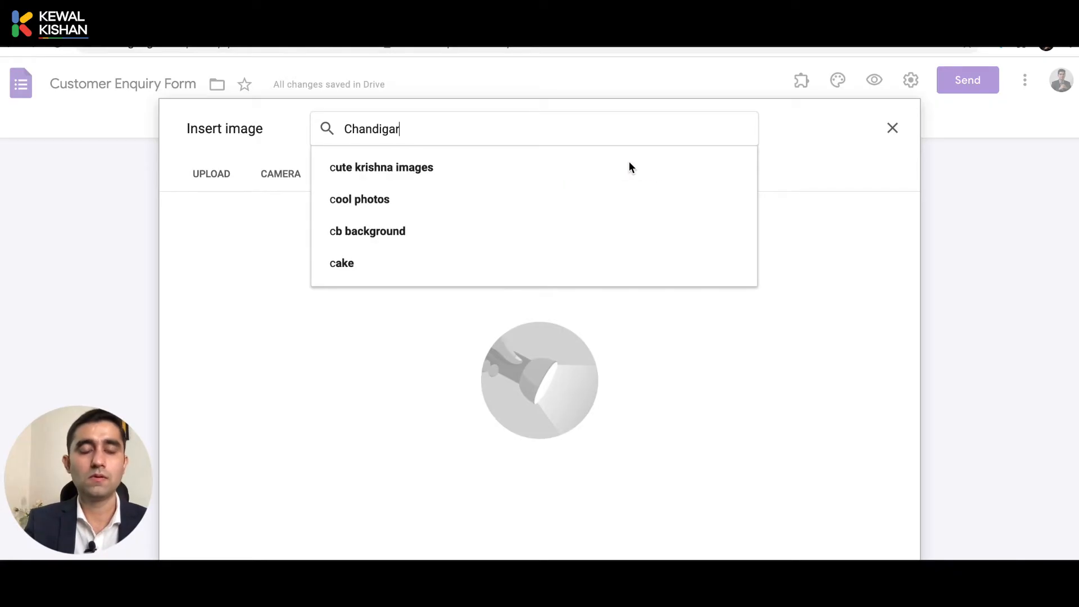
type("h")
key("Return")
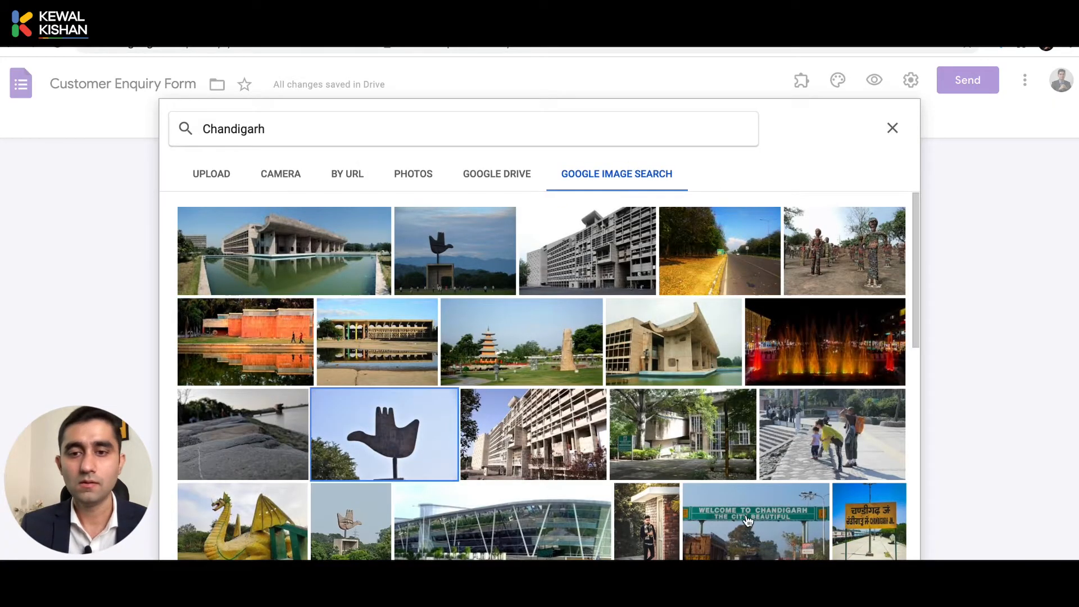
left_click(372, 413)
left_click(881, 551)
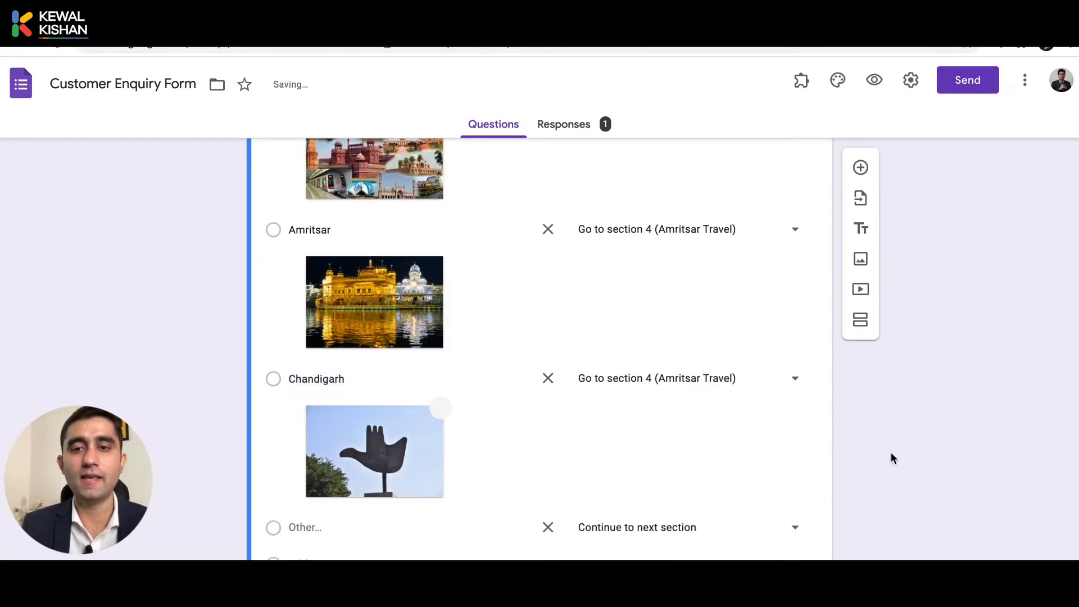
scroll(892, 458, "down", 10)
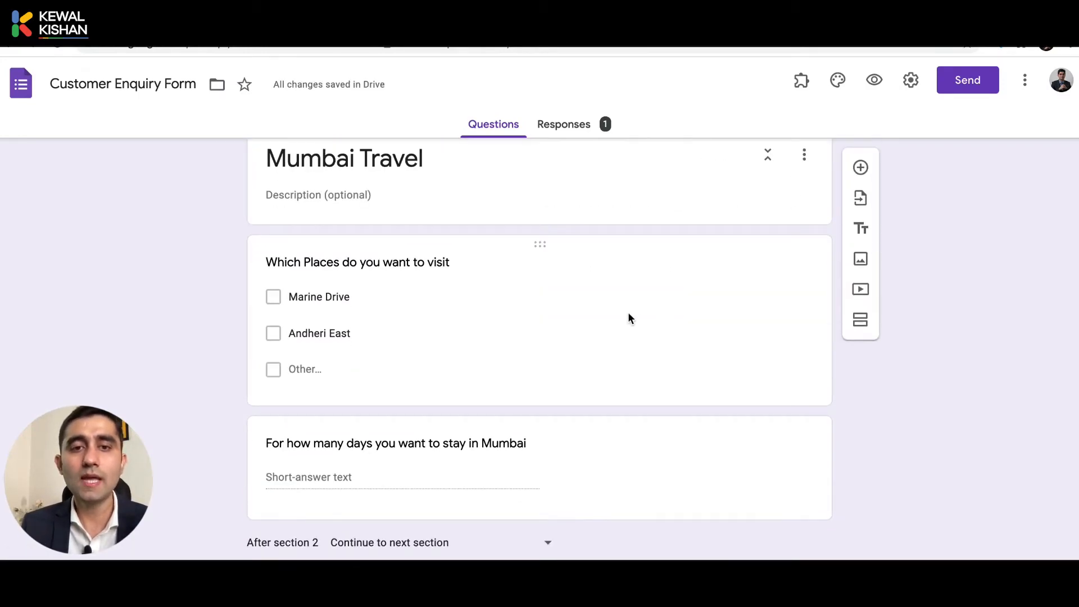
Add a Marine Drive seafront photo, searched as 'marine', to the Marine Drive option.
left_click(618, 291)
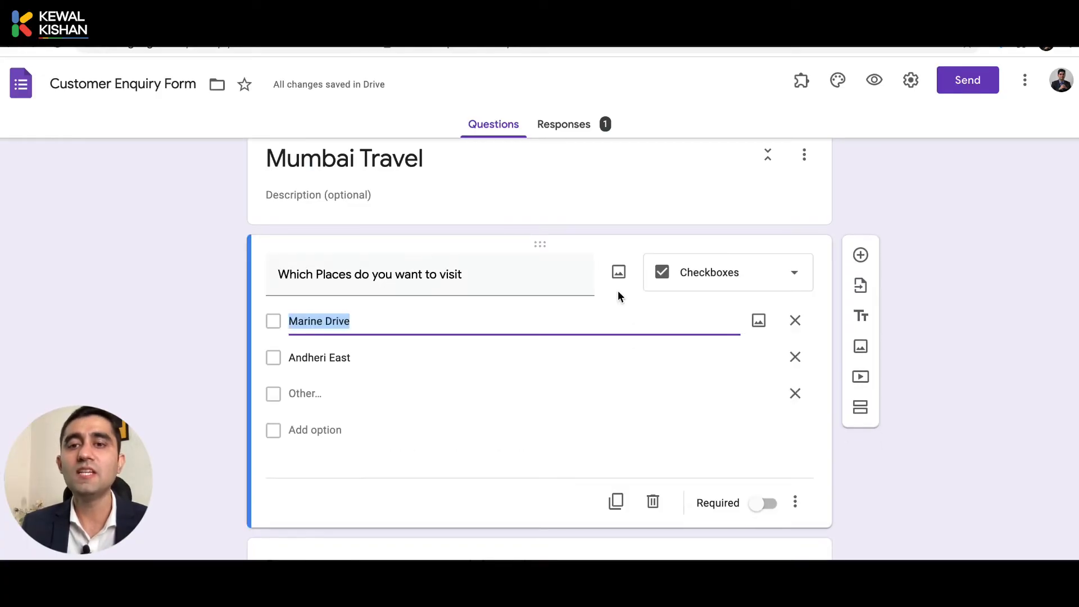
left_click(759, 323)
left_click(605, 173)
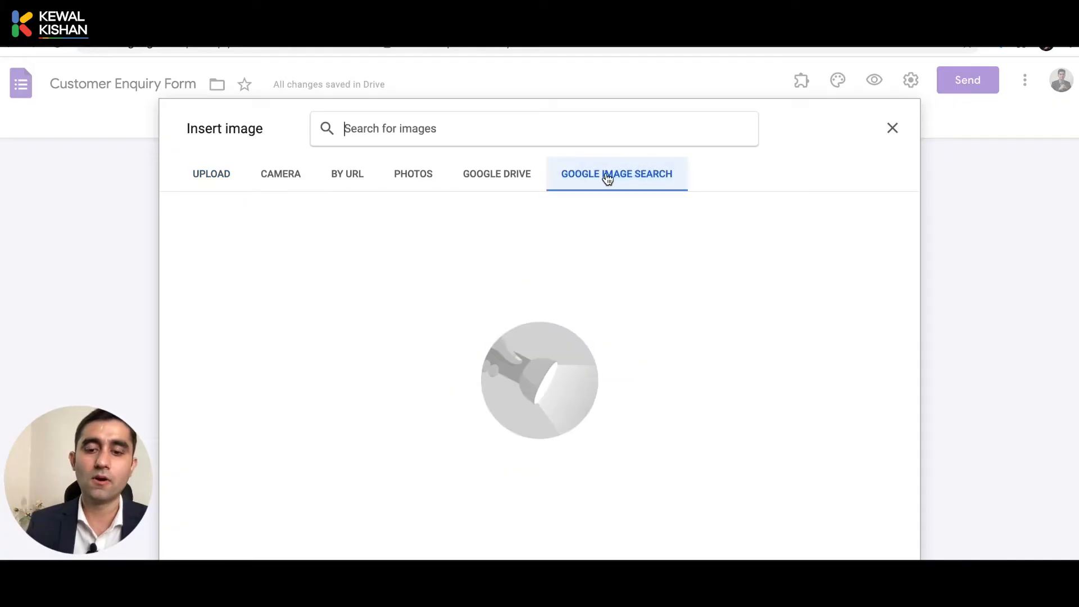
type("marine")
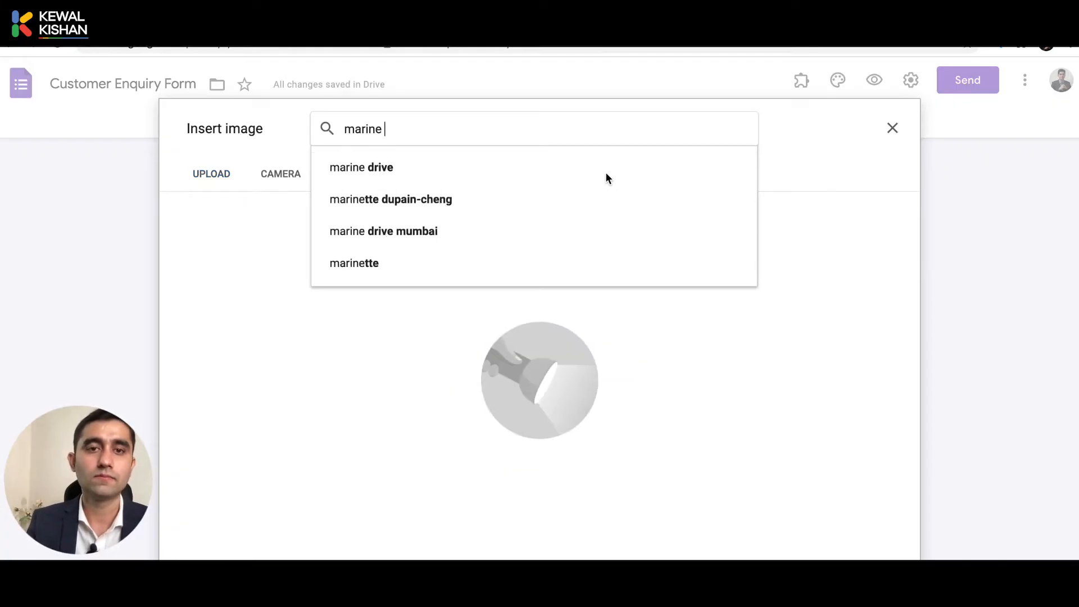
left_click(606, 172)
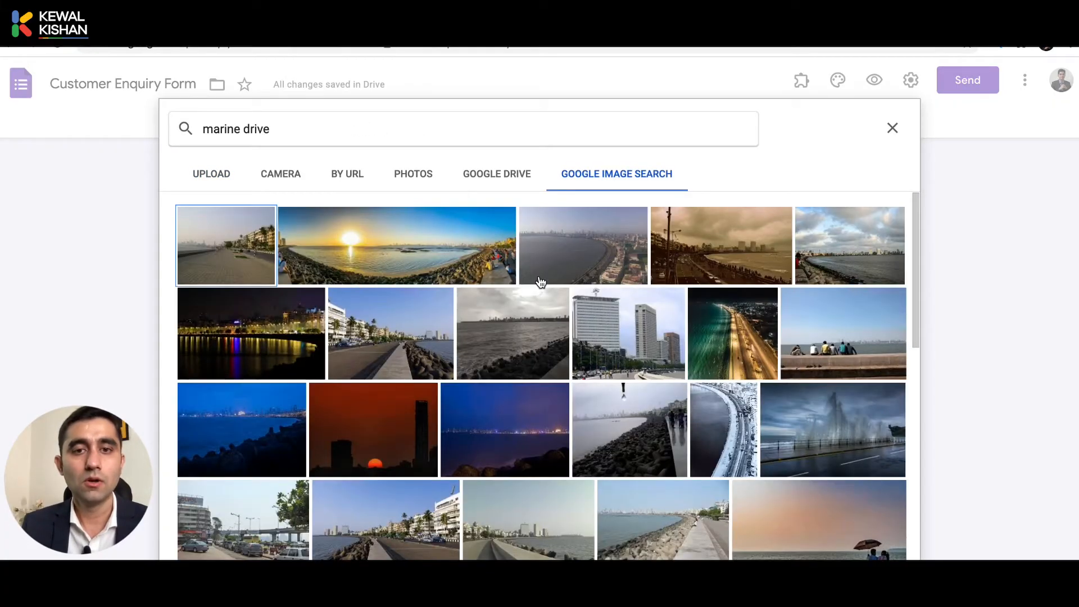
left_click(615, 259)
left_click(881, 550)
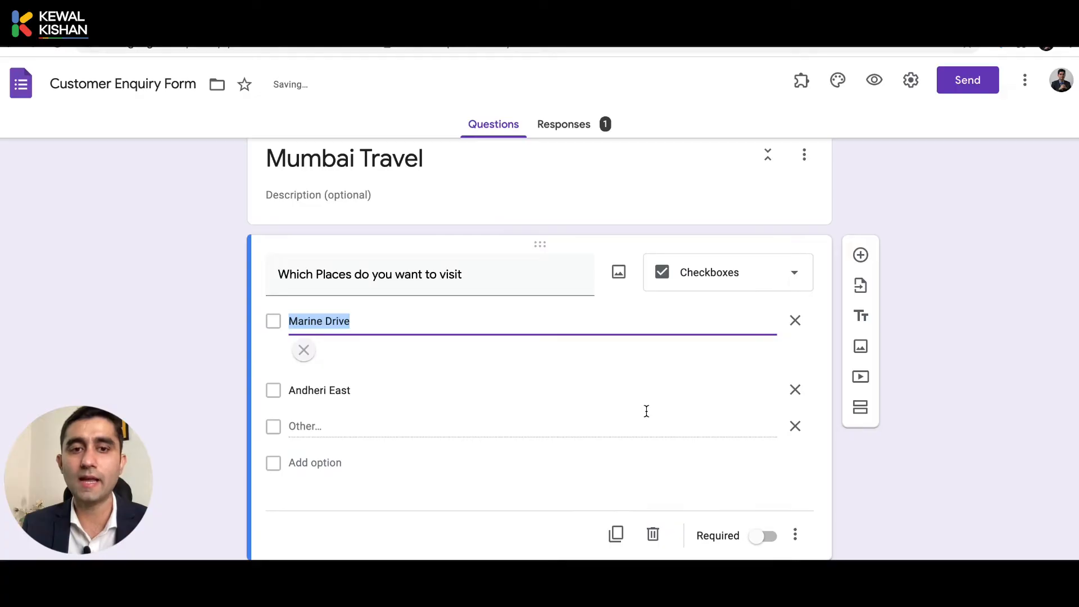
scroll(646, 410, "down", 12)
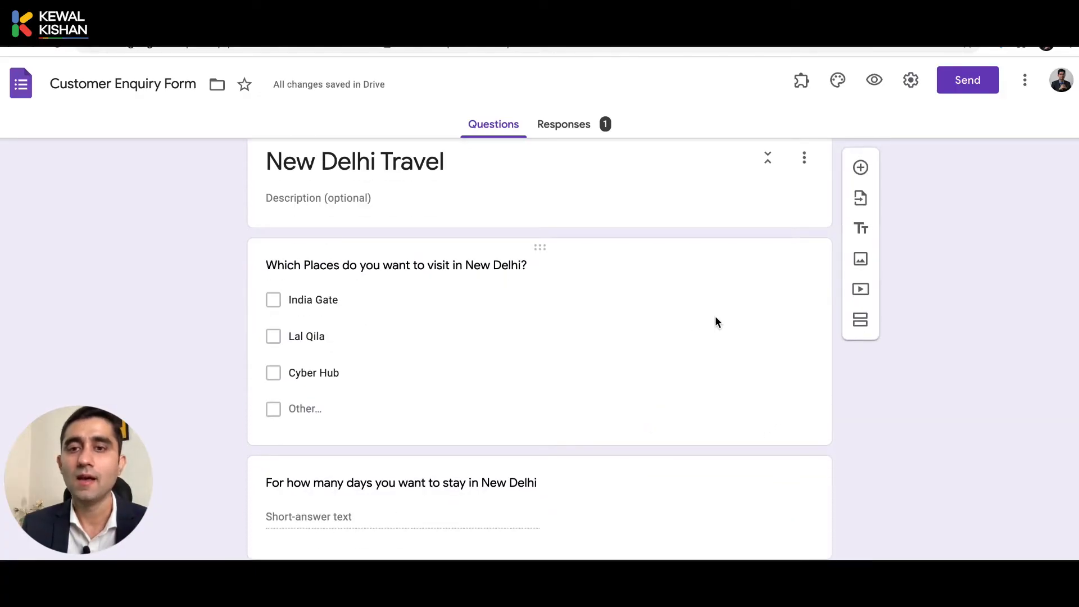
Add the first 'Cyber hub' image search result to the Cyber Hub option.
left_click(746, 342)
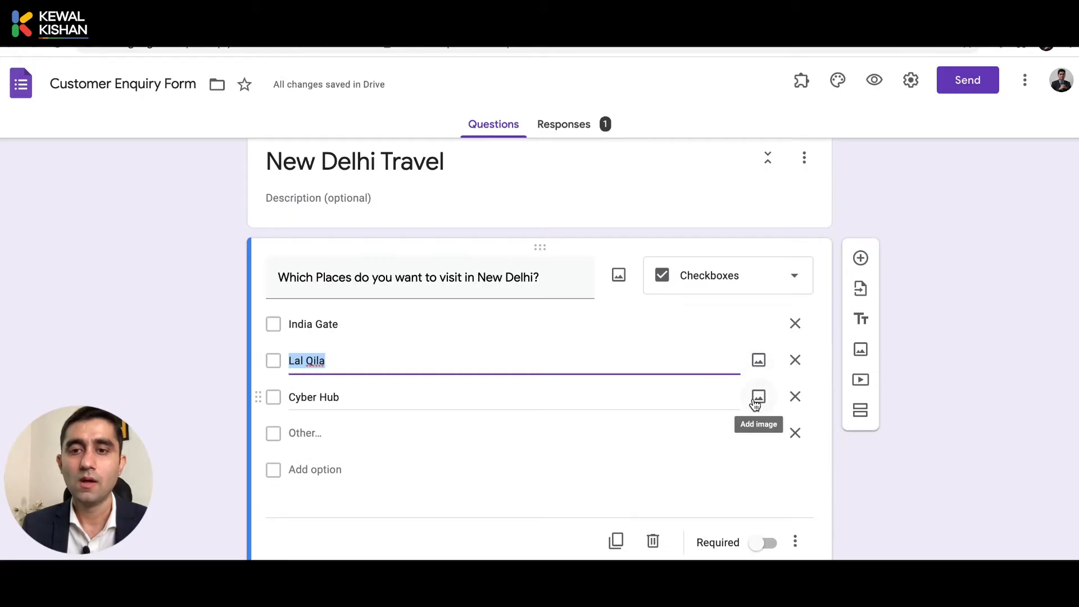
left_click(758, 393)
left_click(621, 170)
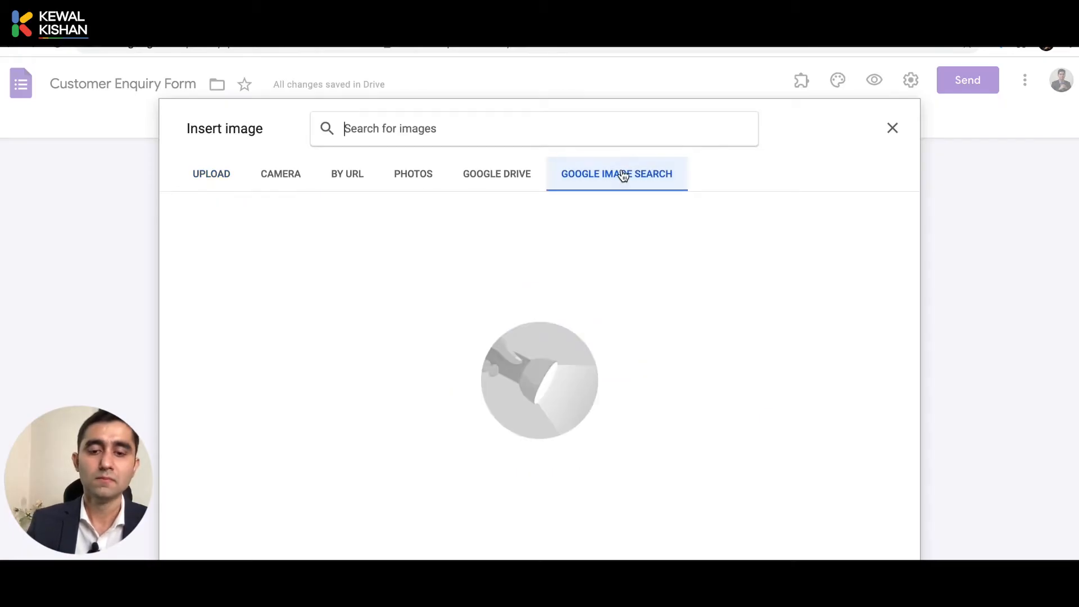
type("Cyber hu")
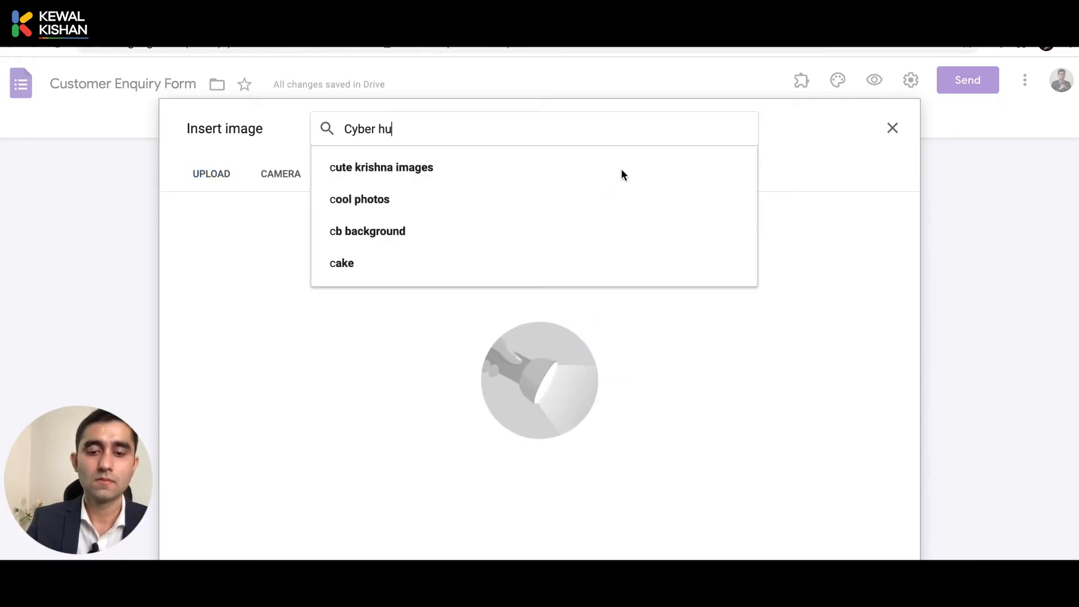
type("b")
key("Return")
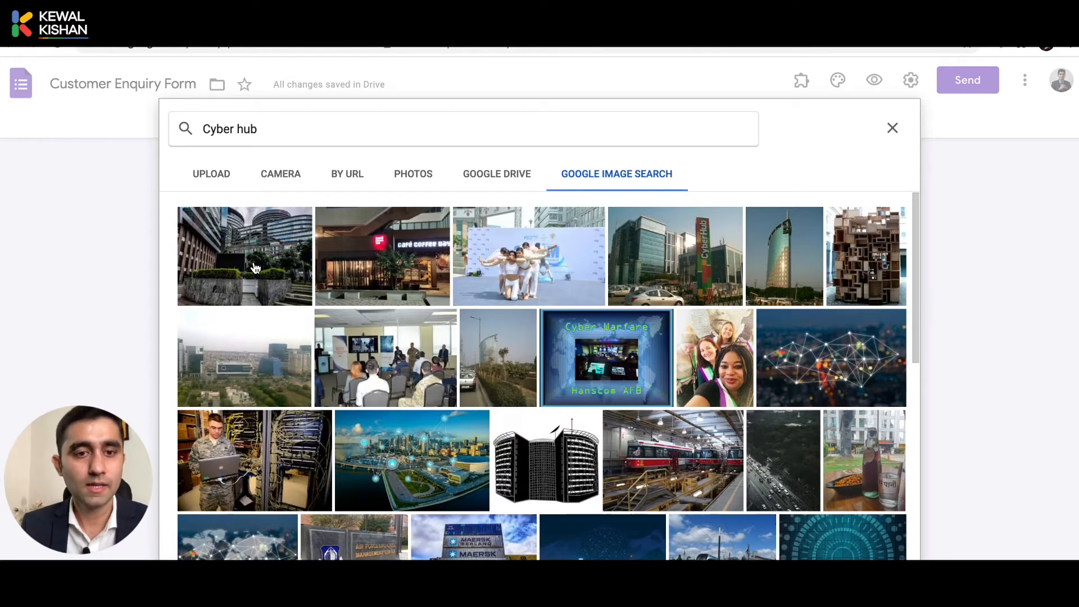
left_click(255, 268)
left_click(882, 550)
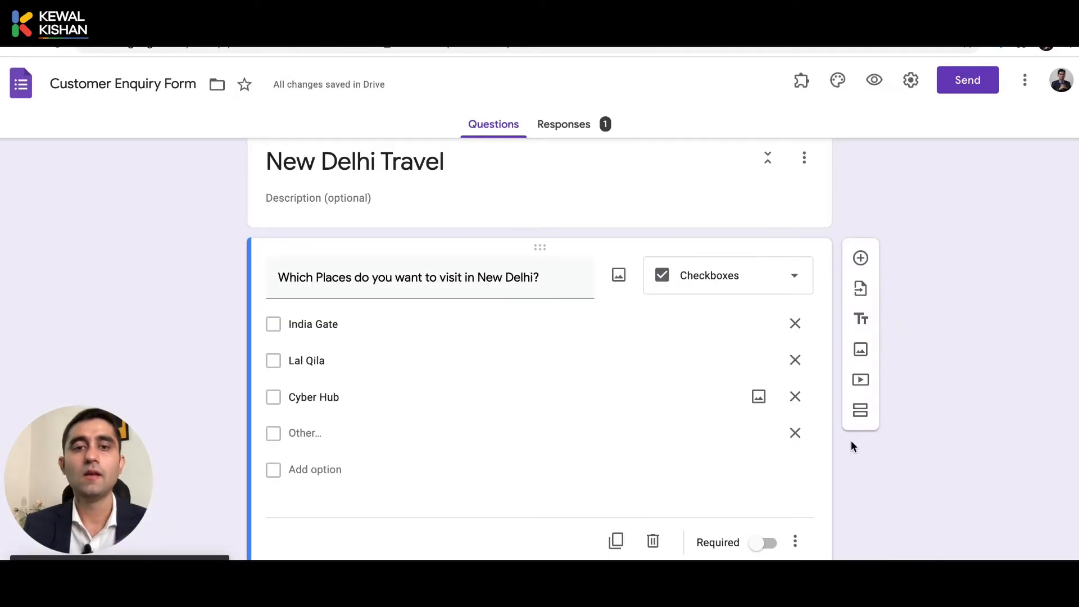
scroll(848, 426, "down", 7)
scroll(848, 426, "down", 4)
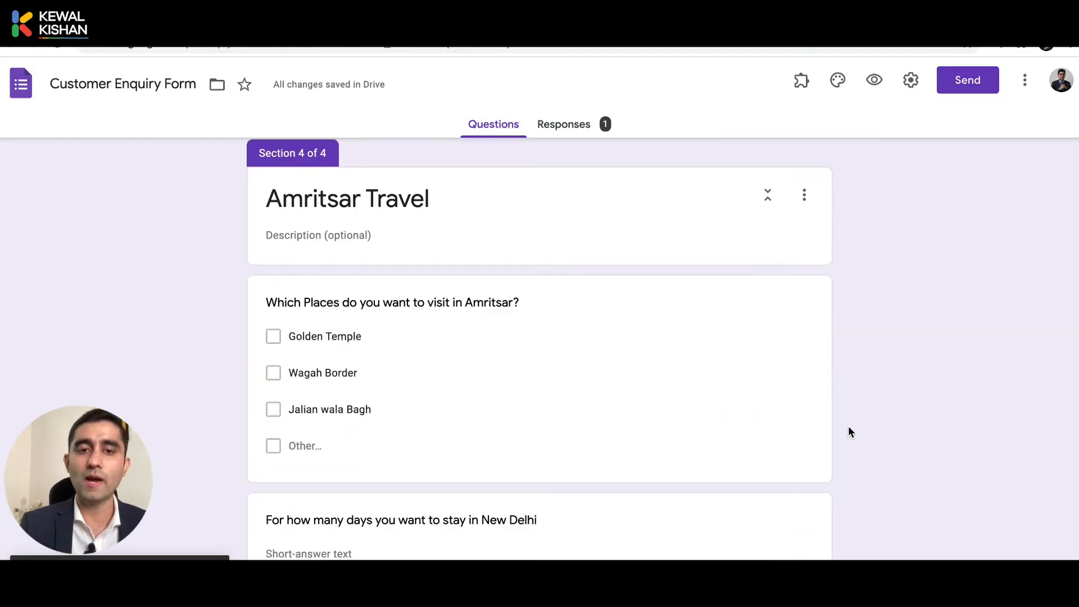
key("super+z")
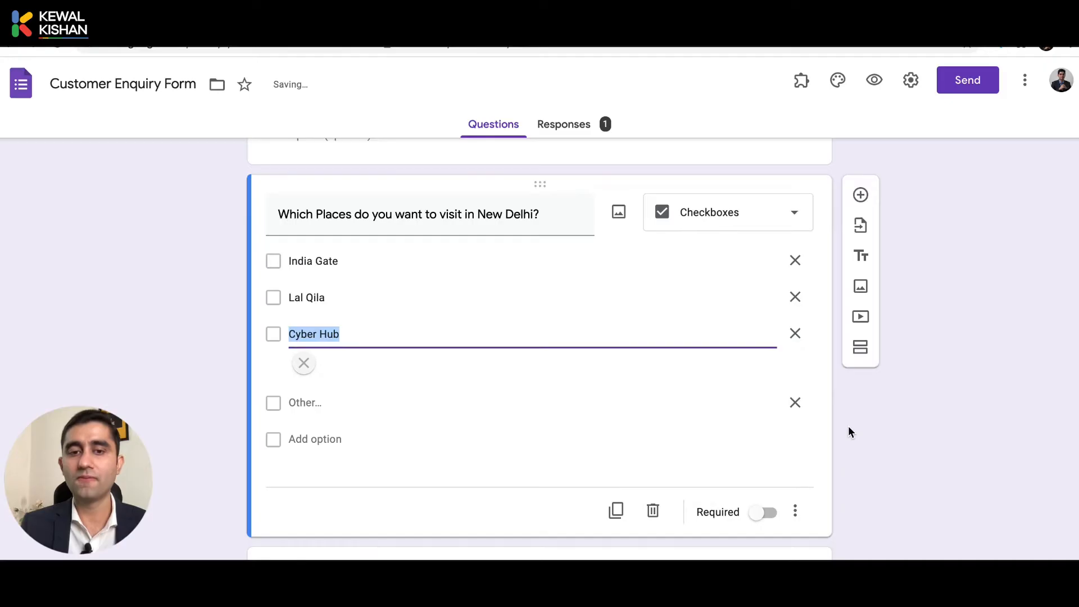
scroll(848, 427, "down", 8)
Switch to the live form and start another response.
scroll(848, 428, "up", 16)
scroll(848, 426, "up", 10)
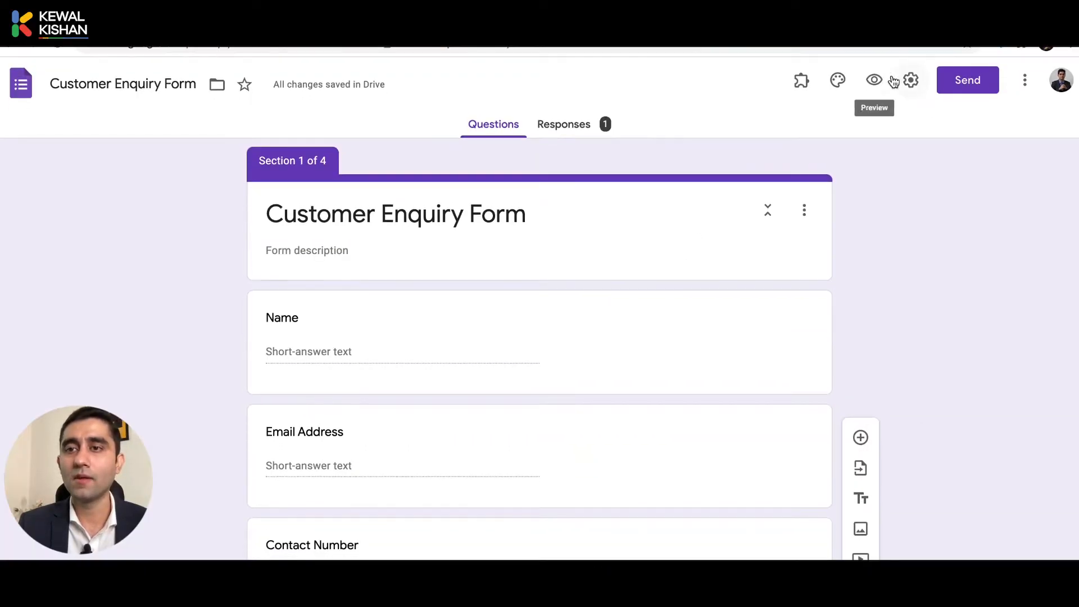
left_click(360, 20)
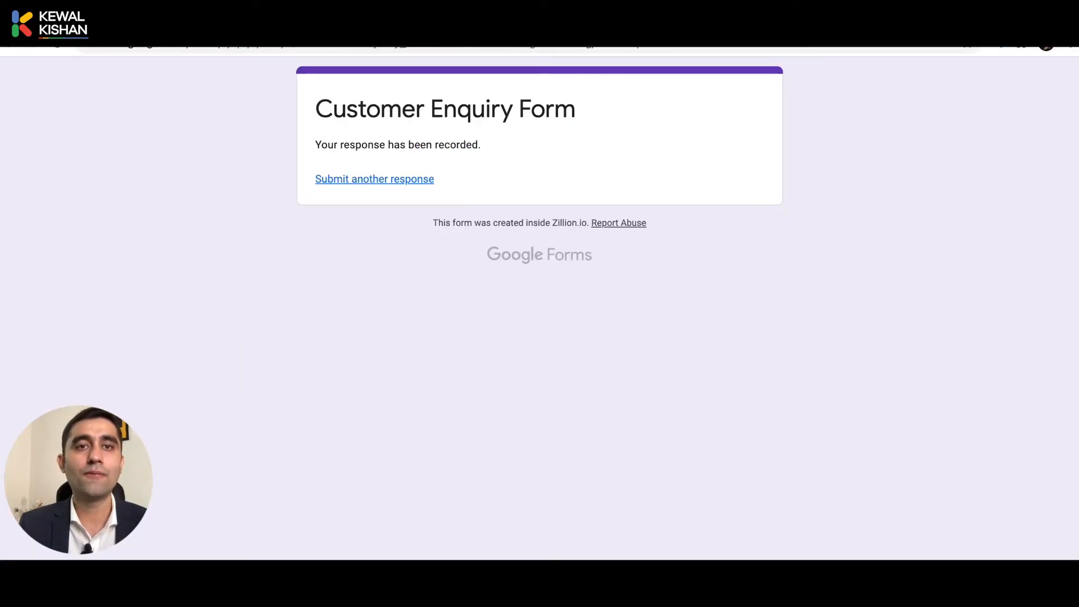
left_click(335, 188)
scroll(249, 433, "down", 9)
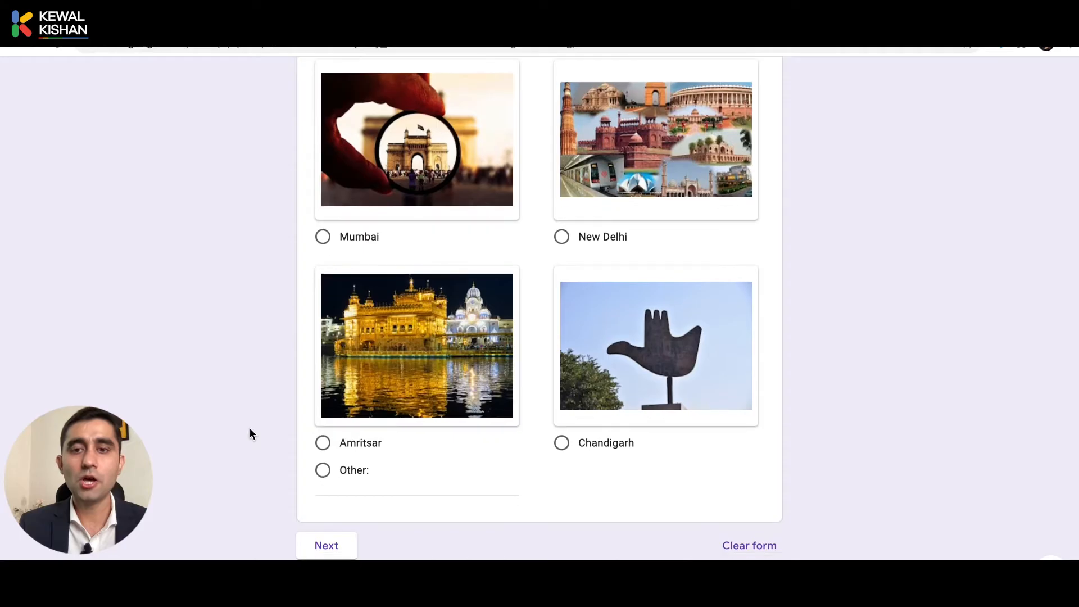
scroll(250, 432, "up", 9)
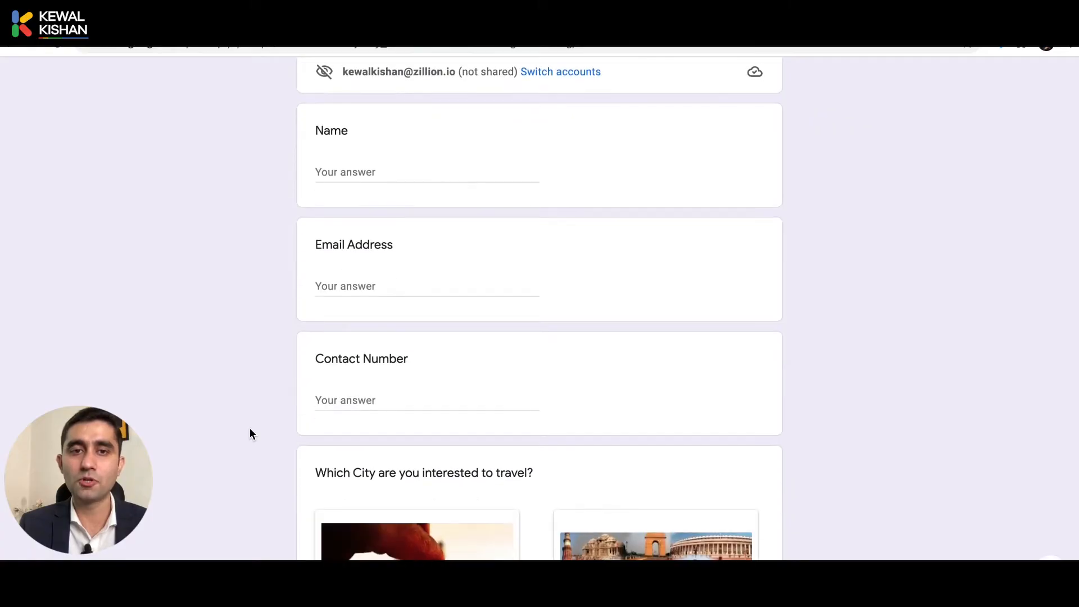
Enter the respondent's name and autofill the email address and contact number.
left_click(364, 164)
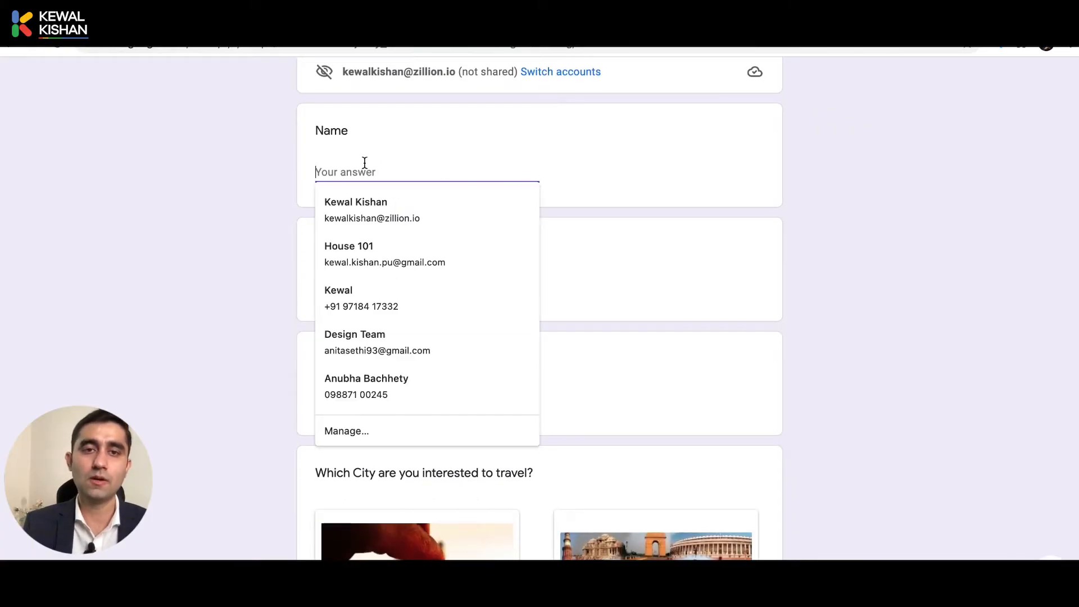
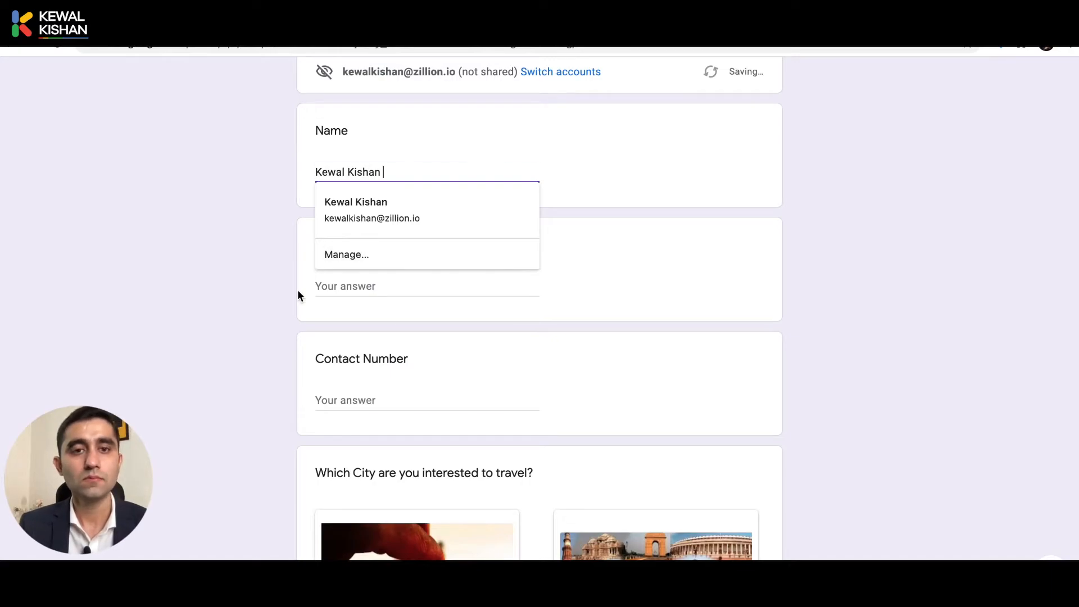
left_click(296, 289)
left_click(346, 285)
left_click(365, 316)
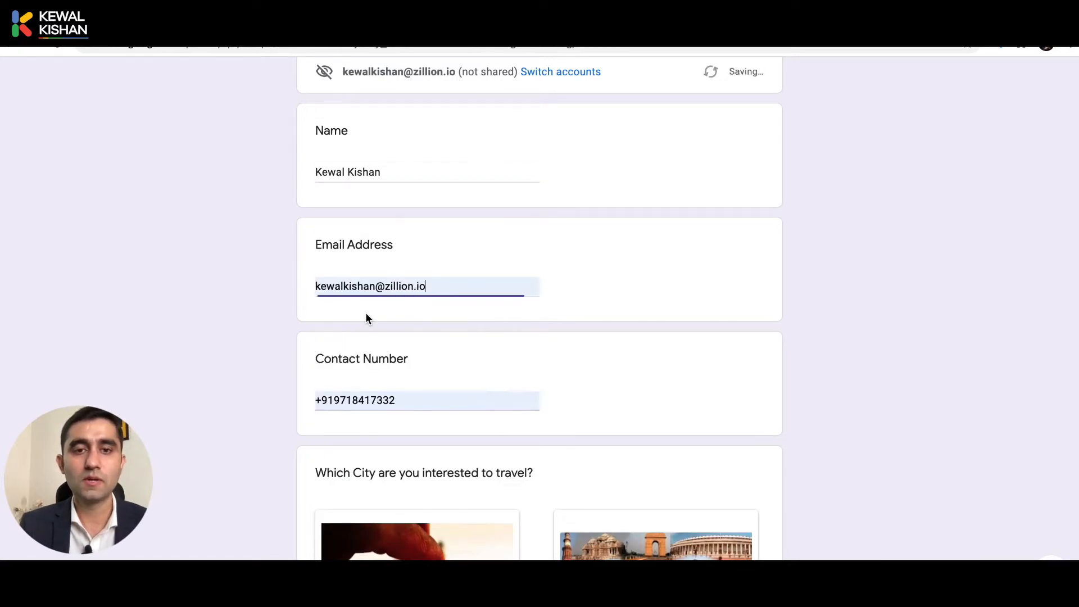
Choose New Delhi as the city and continue to the next page.
scroll(254, 385, "down", 6)
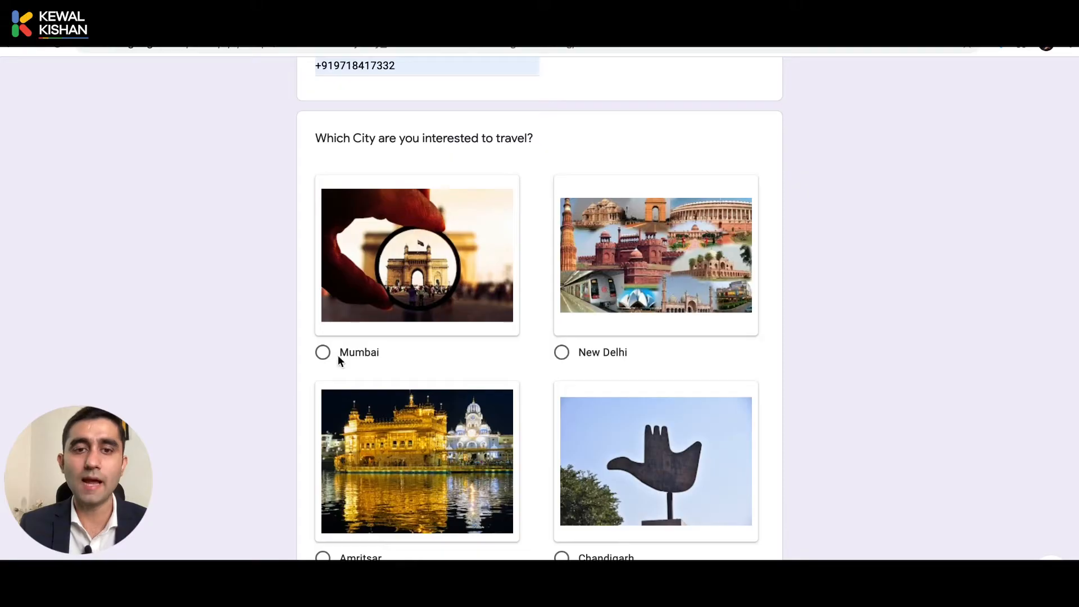
left_click(339, 355)
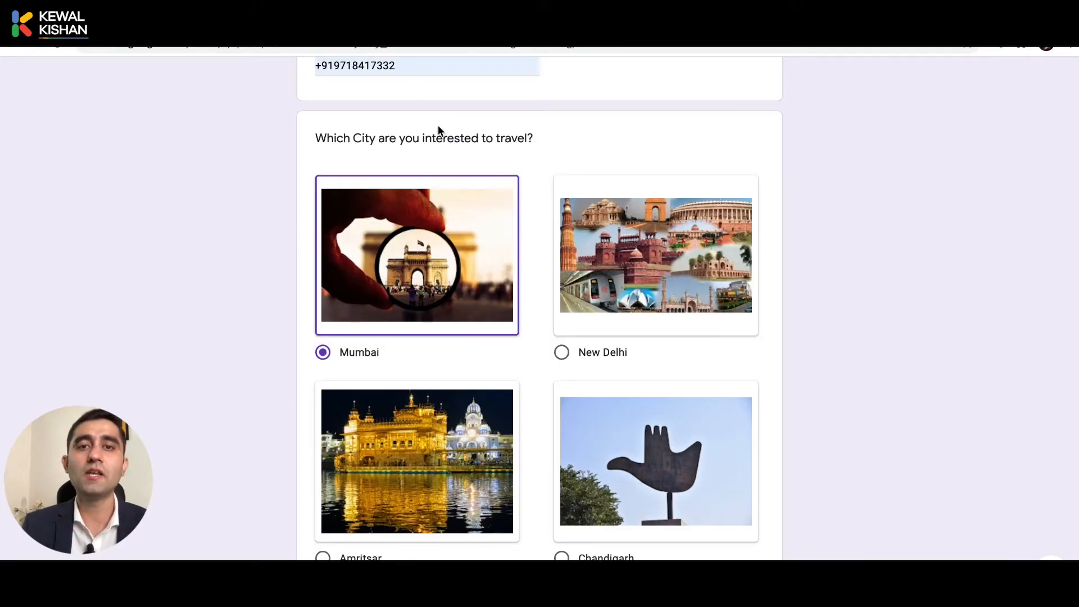
left_click(561, 355)
scroll(561, 360, "down", 3)
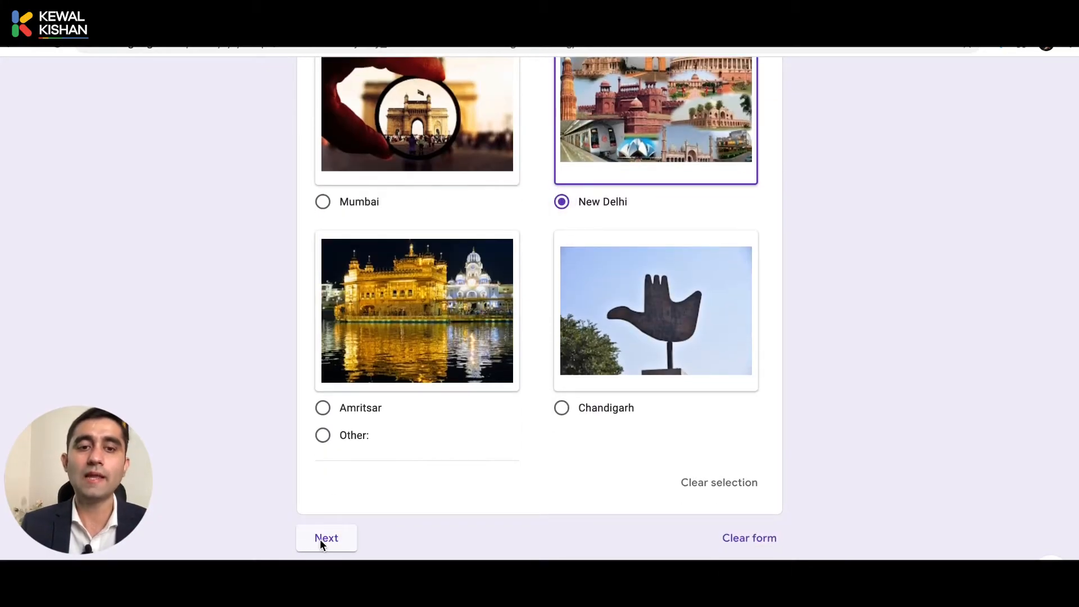
scroll(291, 557, "down", 1)
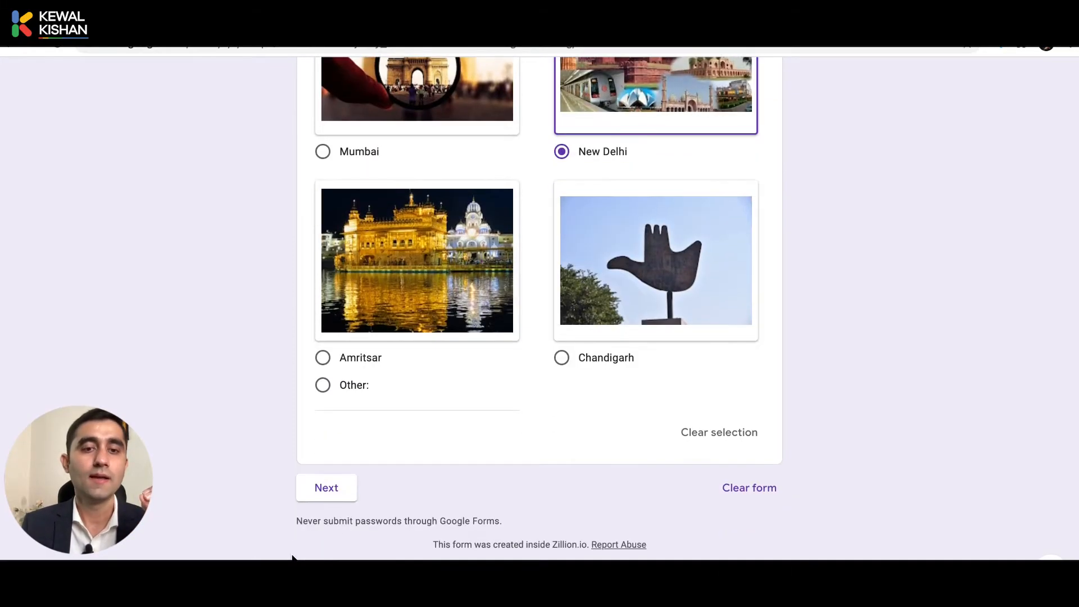
left_click(326, 489)
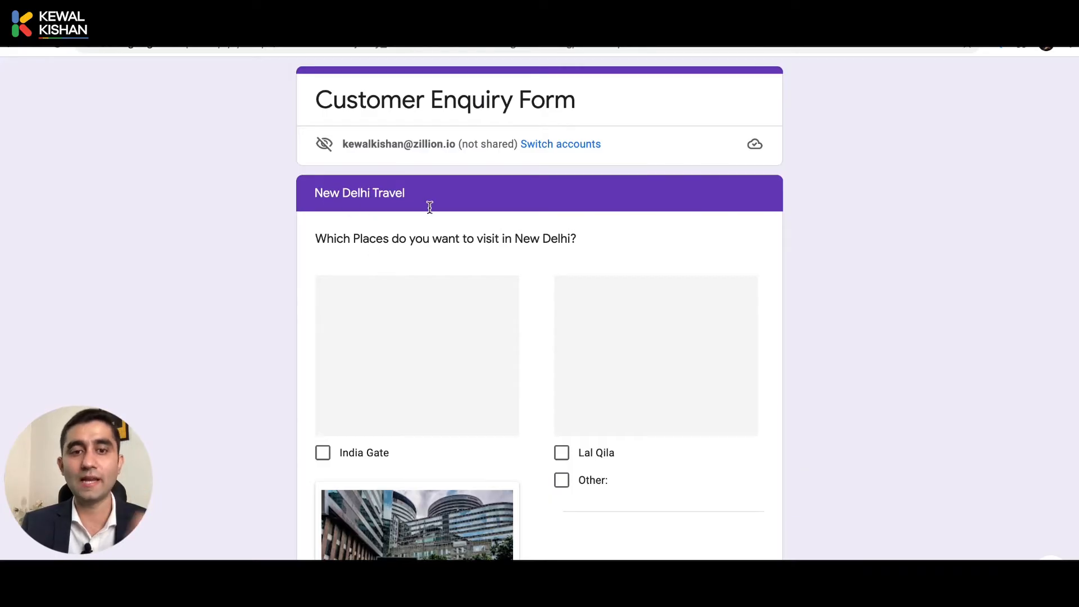
Tick India Gate, Lal Qila and Cyber Hub as places to visit.
scroll(430, 317, "down", 3)
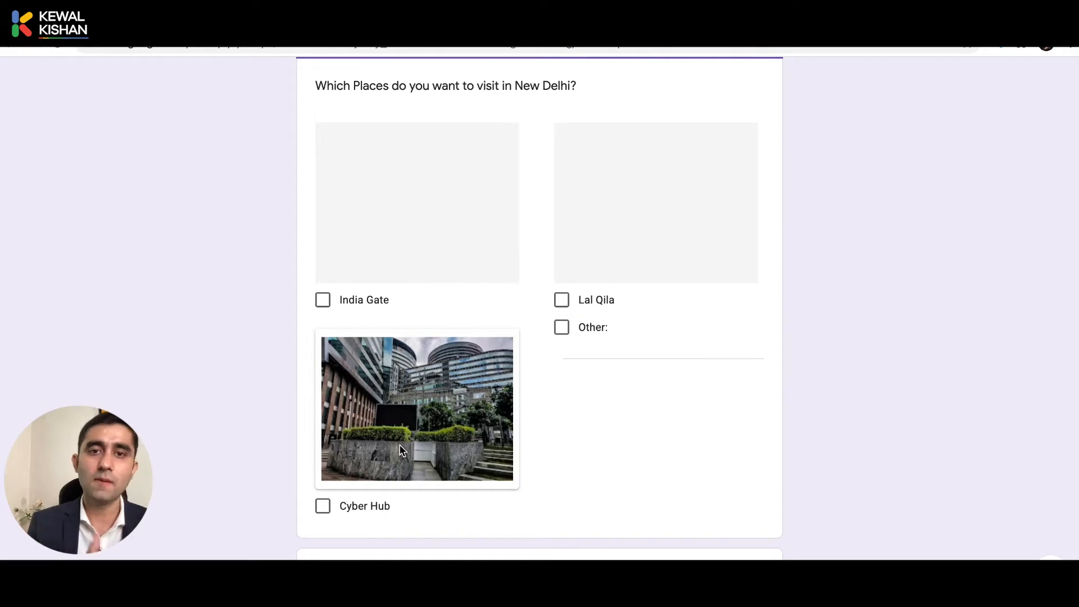
left_click(323, 508)
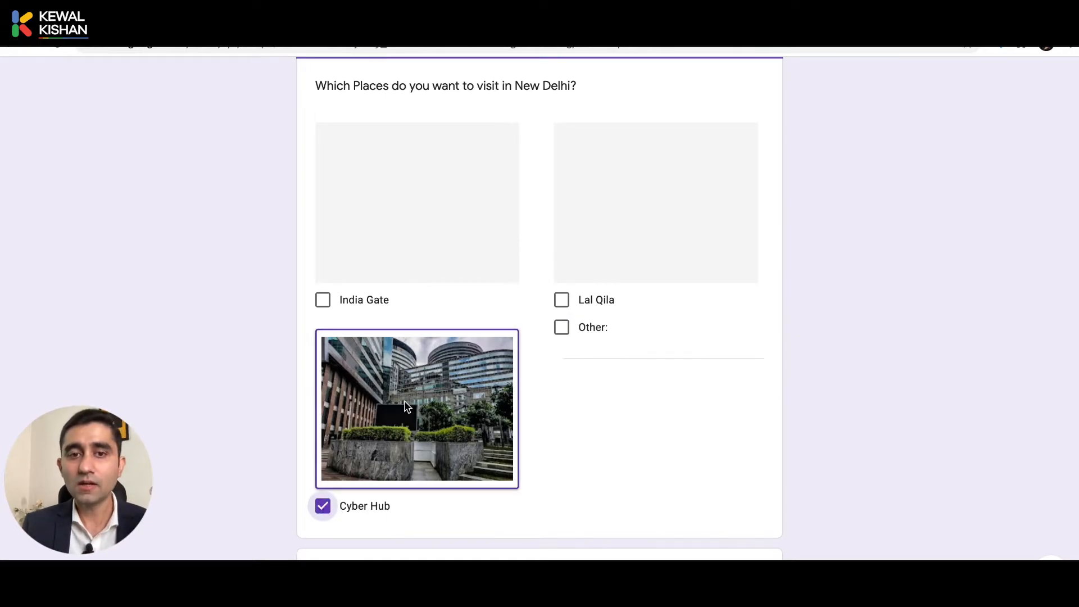
left_click(325, 302)
left_click(572, 312)
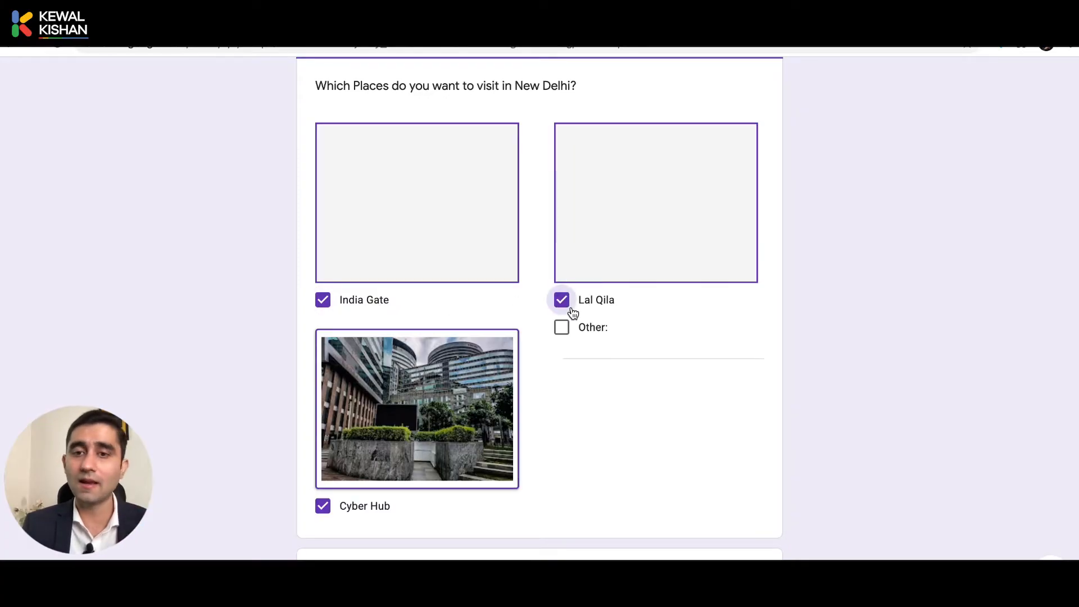
left_click(321, 313)
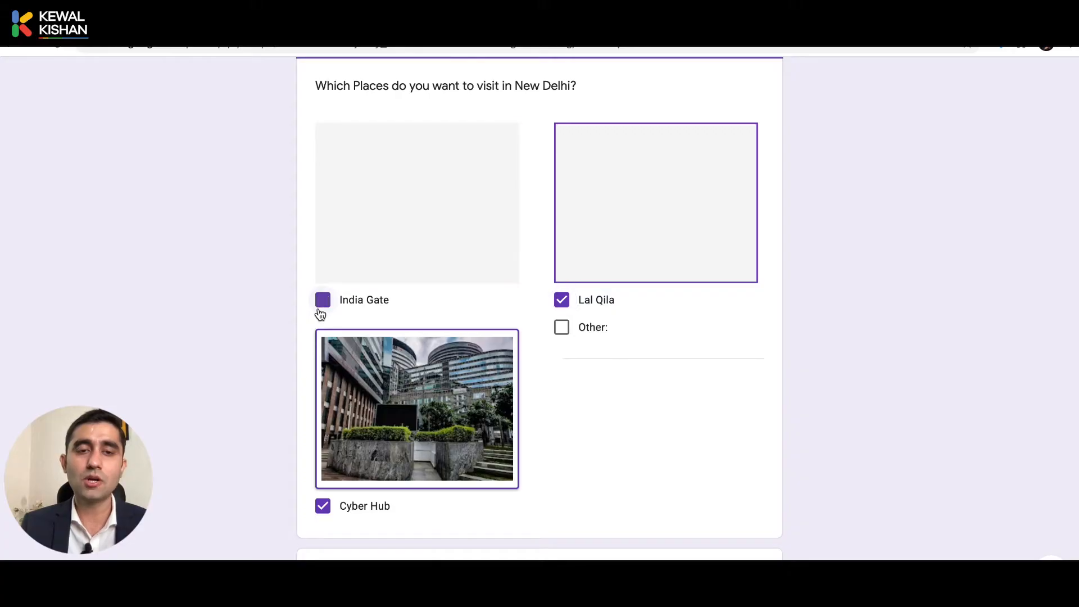
left_click(557, 299)
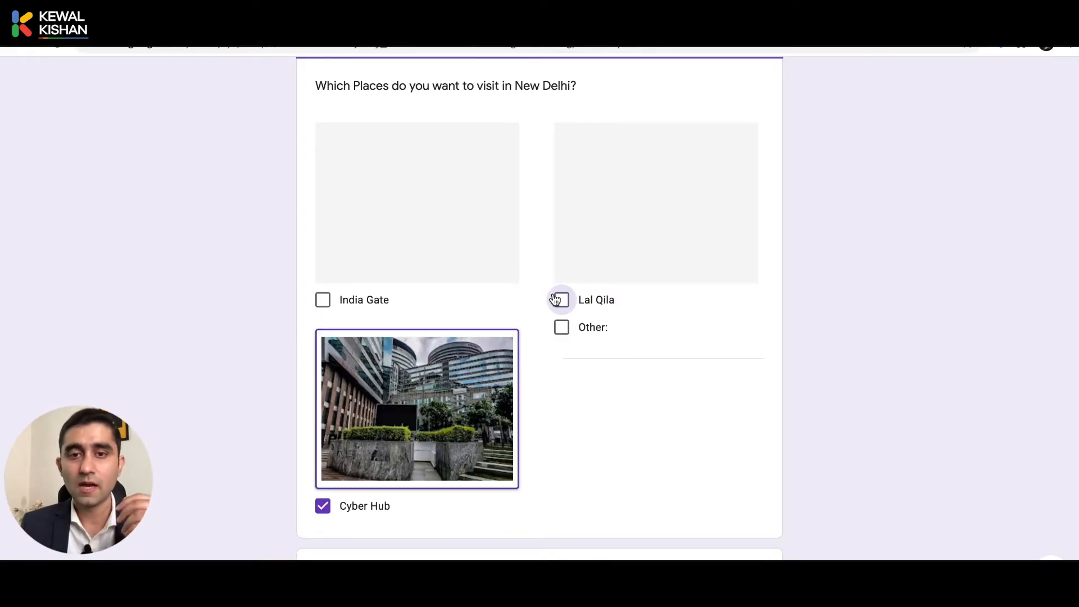
left_click(556, 300)
left_click(324, 299)
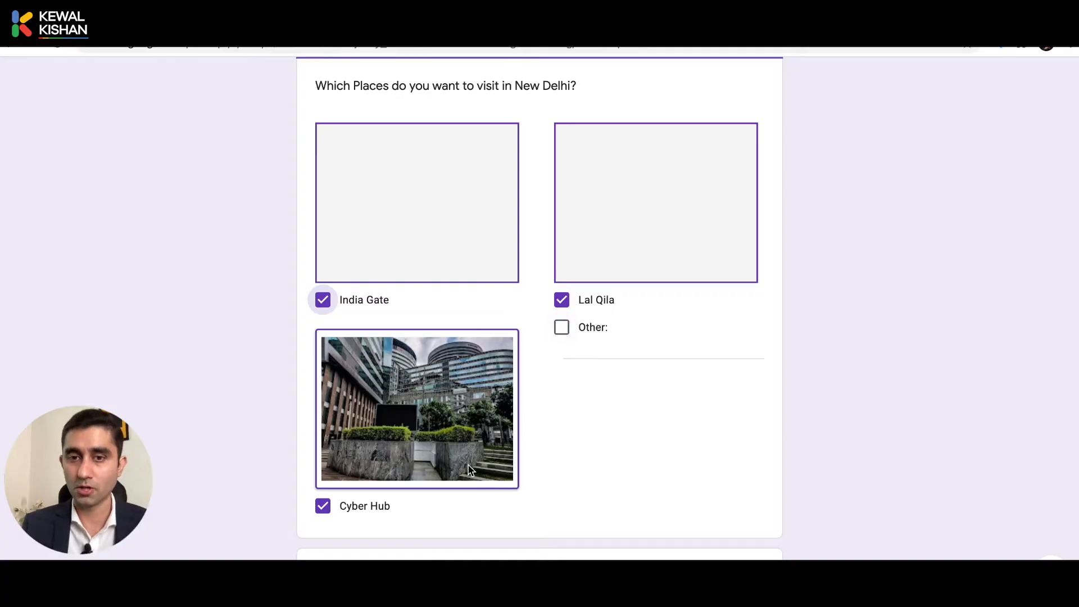
Answer 3 days for the stay and continue to the Amritsar Travel page.
scroll(471, 471, "down", 3)
left_click(390, 422)
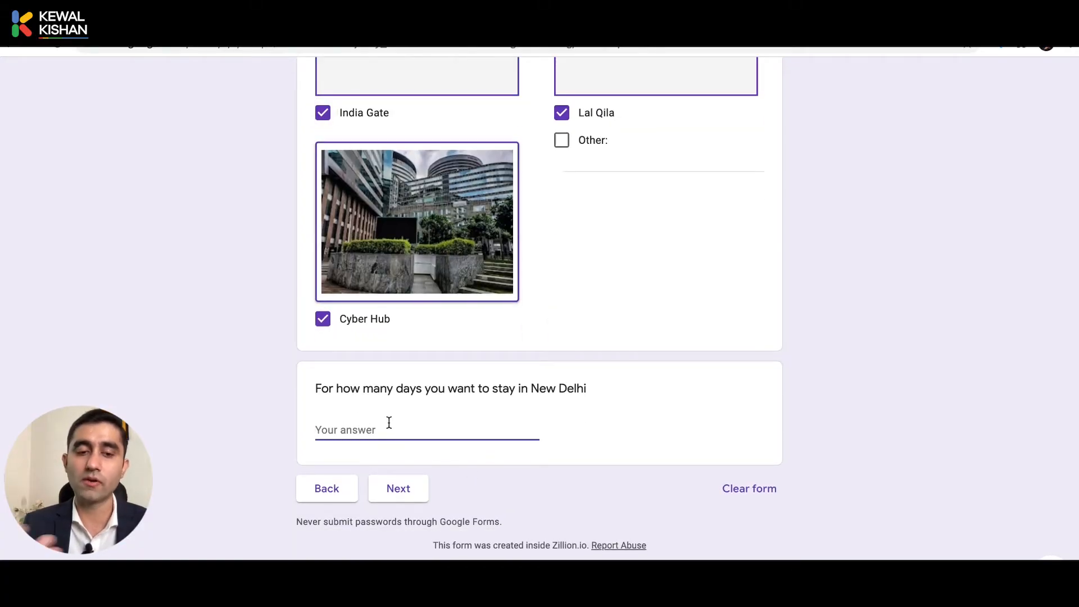
type("3")
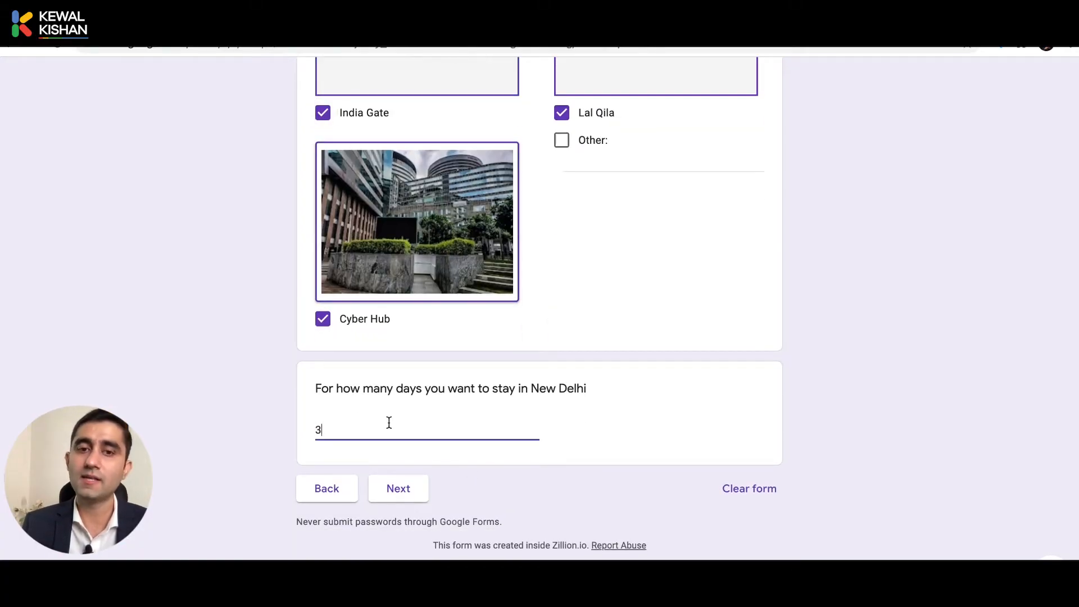
left_click(236, 503)
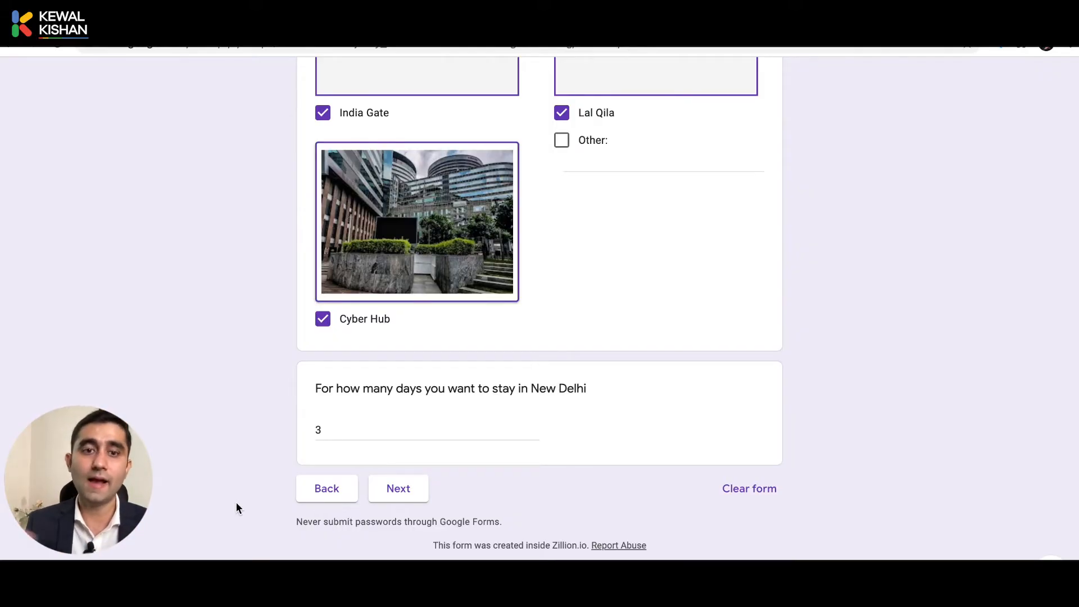
left_click(415, 497)
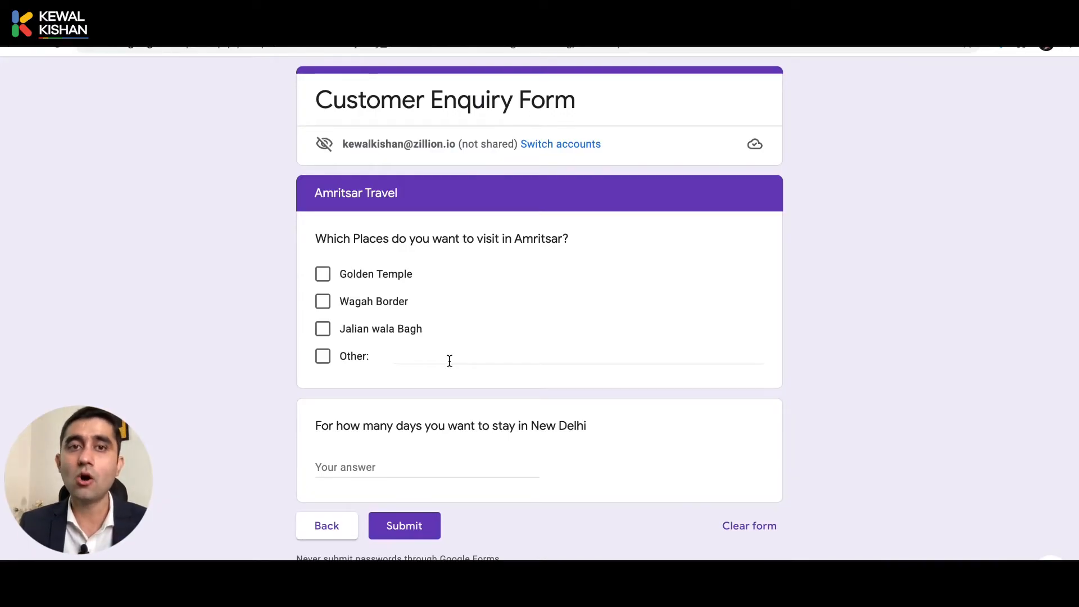
Back in the form editor, review the city question's routing and leave the After section 1 choice unchanged.
key("ctrl+shift+Tab")
scroll(450, 362, "down", 10)
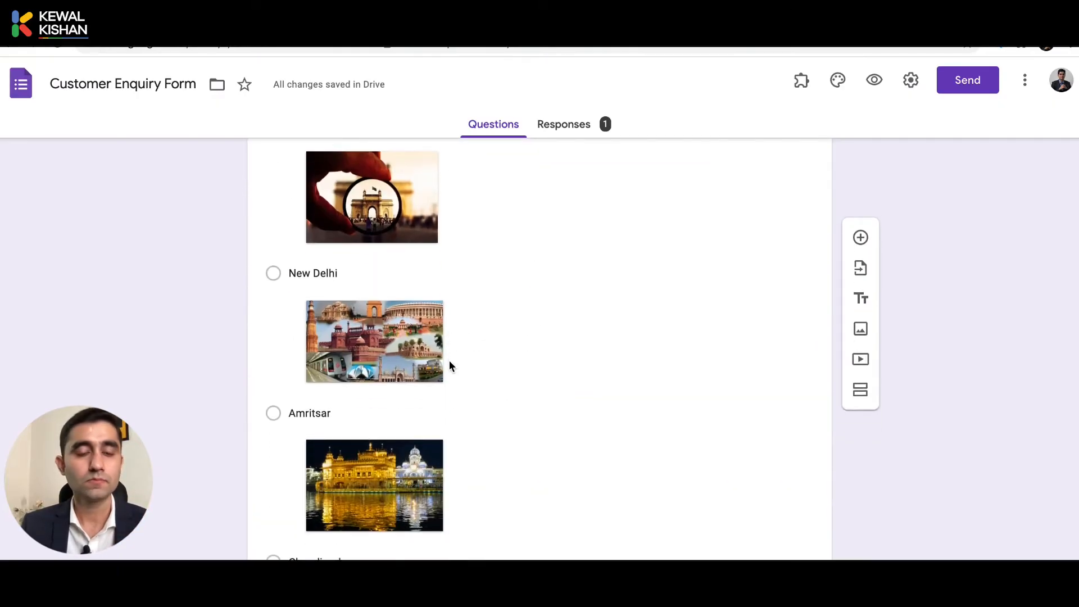
scroll(450, 364, "down", 9)
scroll(450, 364, "up", 5)
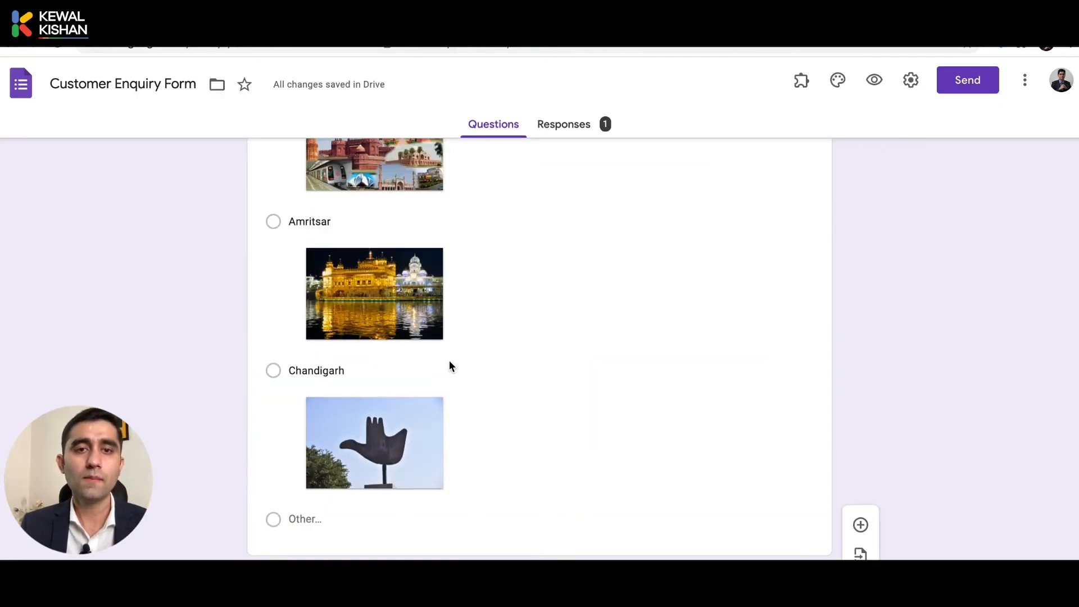
scroll(450, 365, "up", 6)
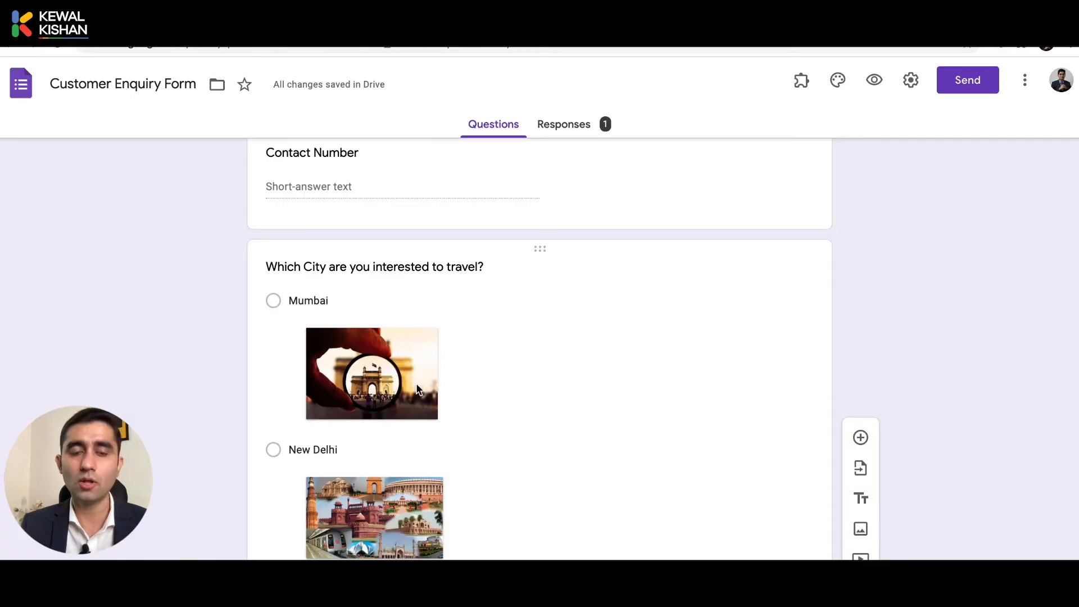
left_click(533, 364)
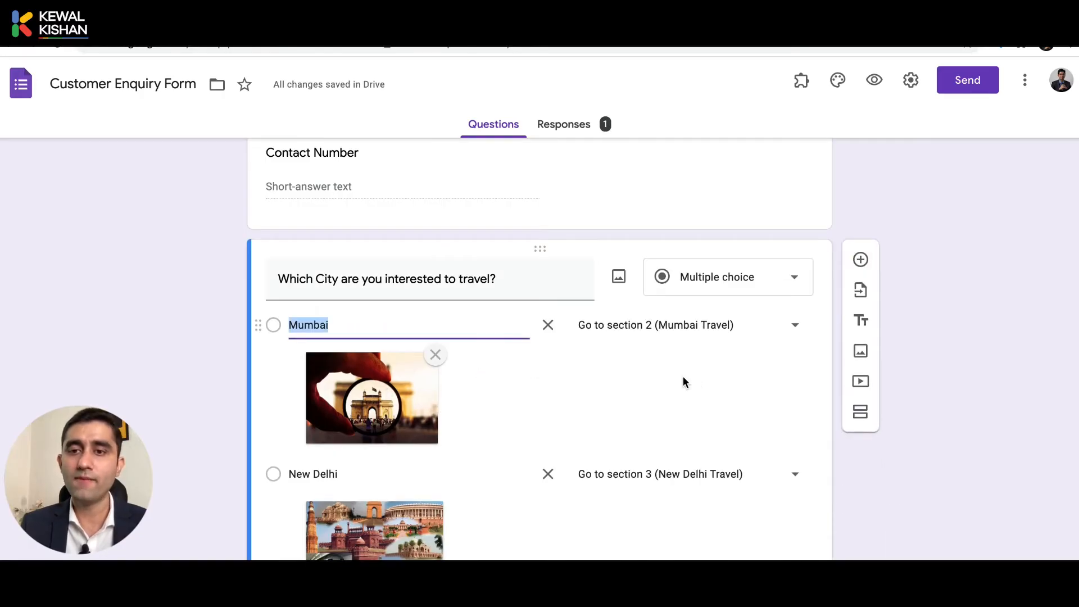
scroll(683, 377, "down", 3)
scroll(493, 402, "down", 5)
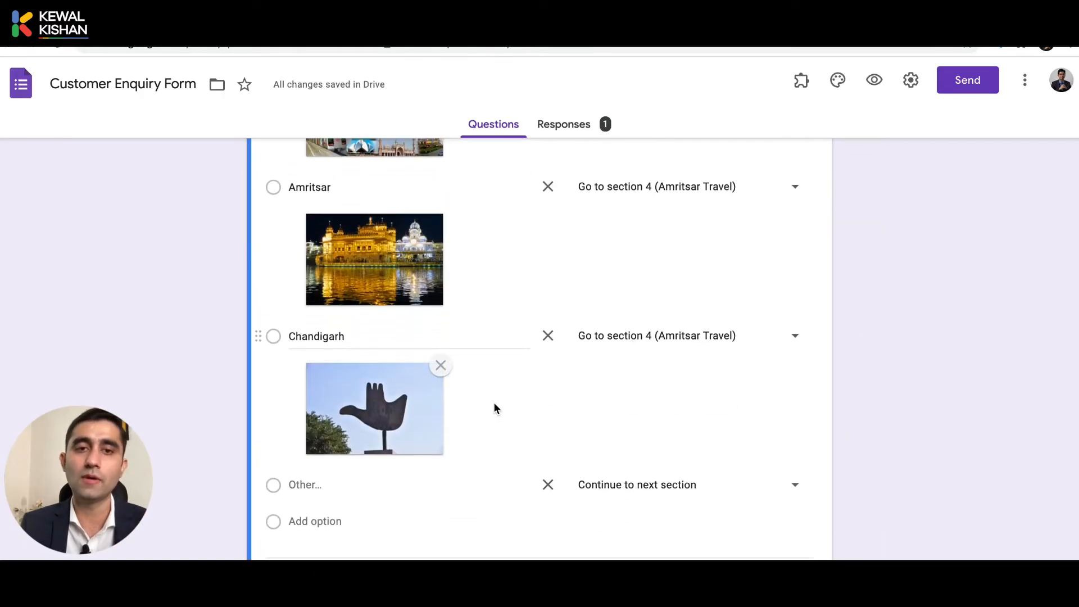
scroll(500, 228, "down", 5)
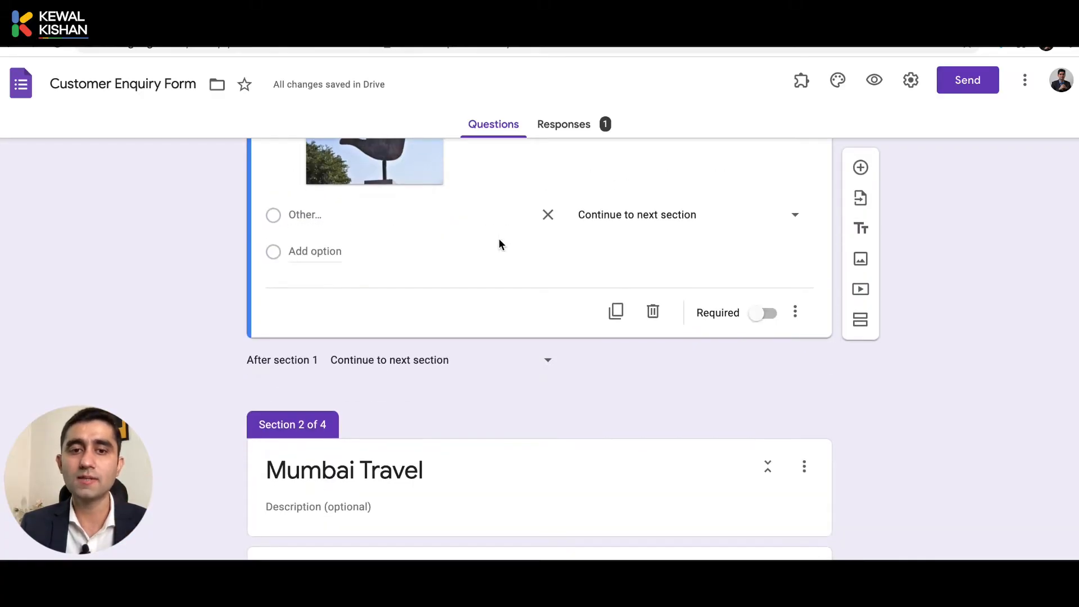
scroll(466, 386, "down", 4)
scroll(439, 245, "up", 1)
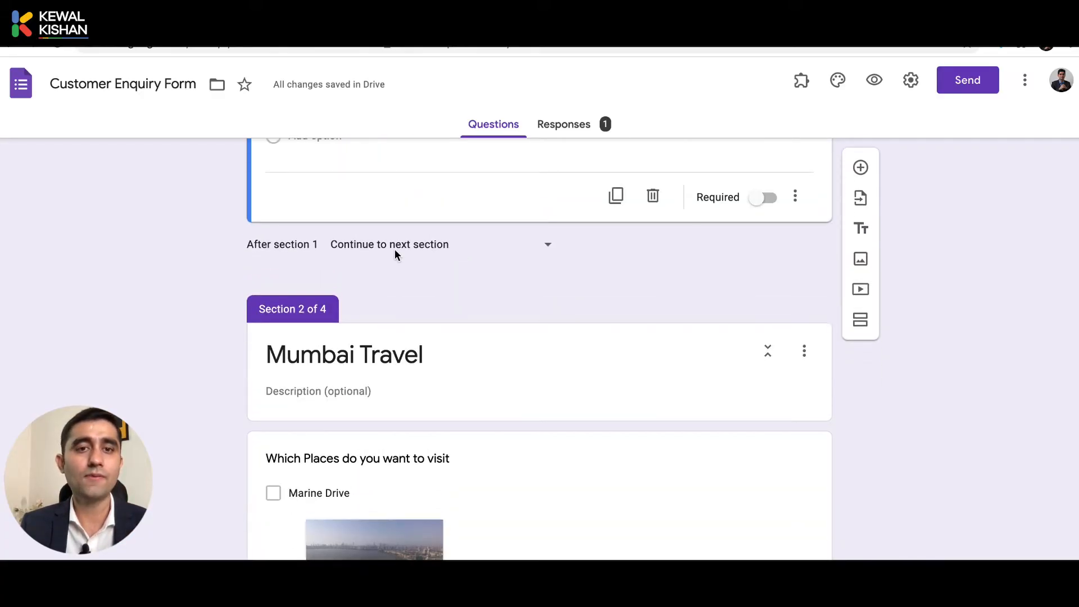
left_click(437, 261)
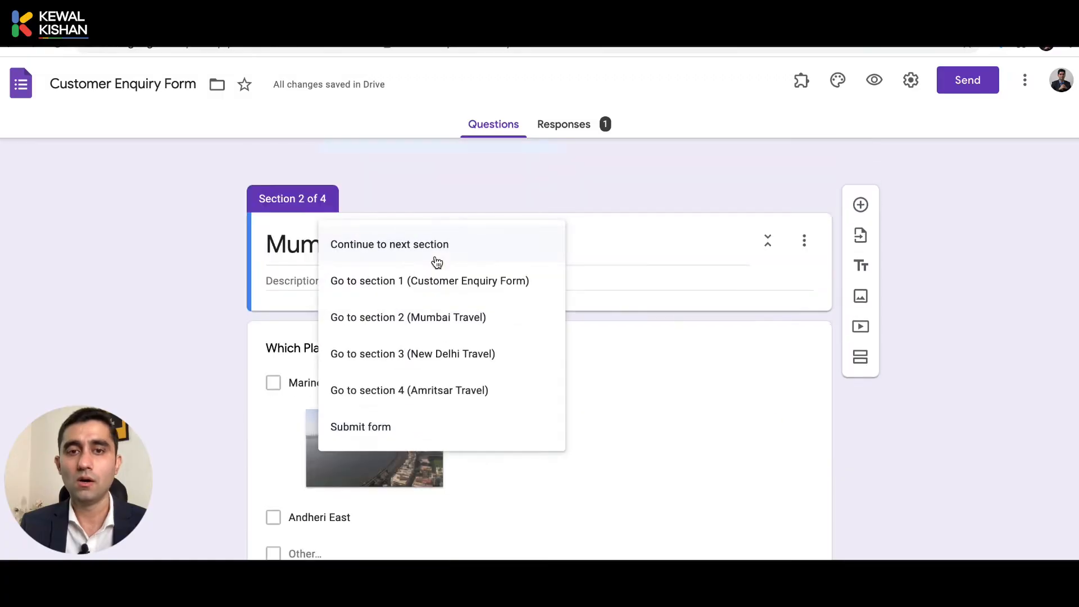
left_click(575, 201)
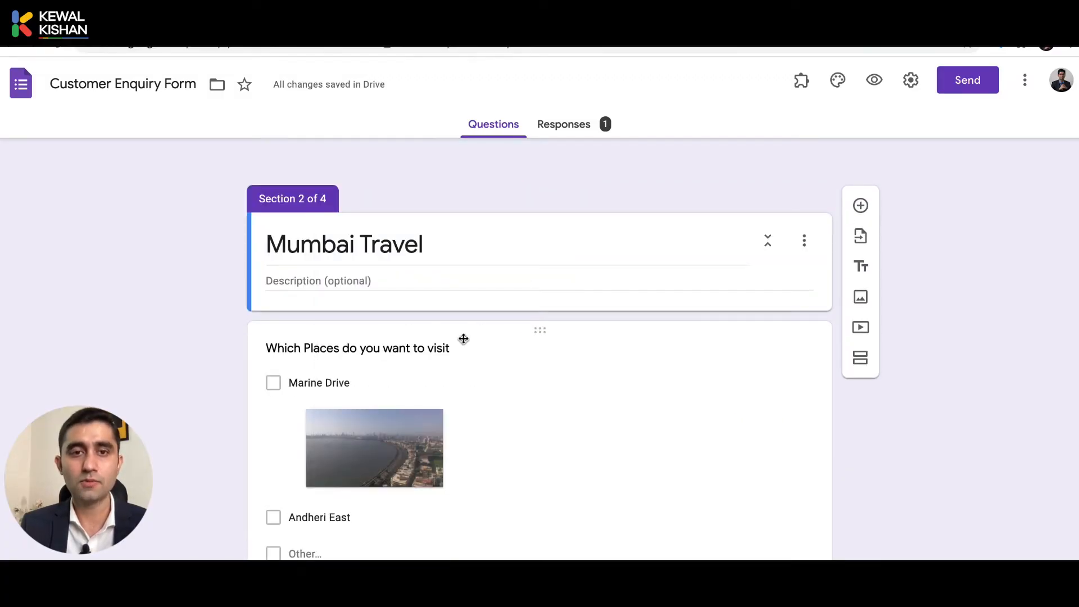
scroll(429, 340, "up", 3)
scroll(415, 332, "down", 8)
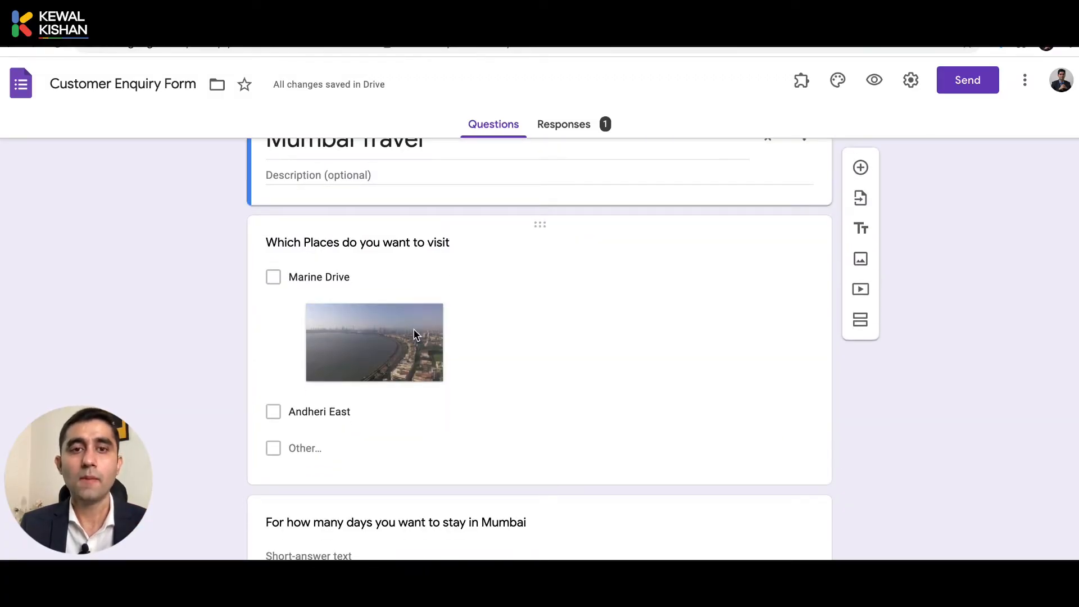
scroll(521, 250, "up", 2)
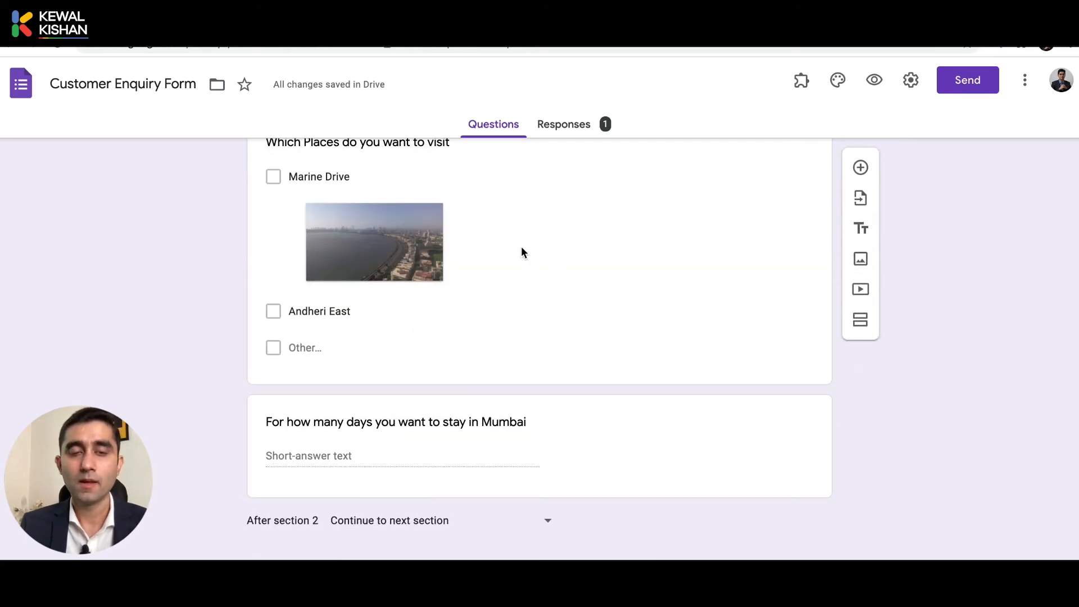
scroll(396, 524, "down", 3)
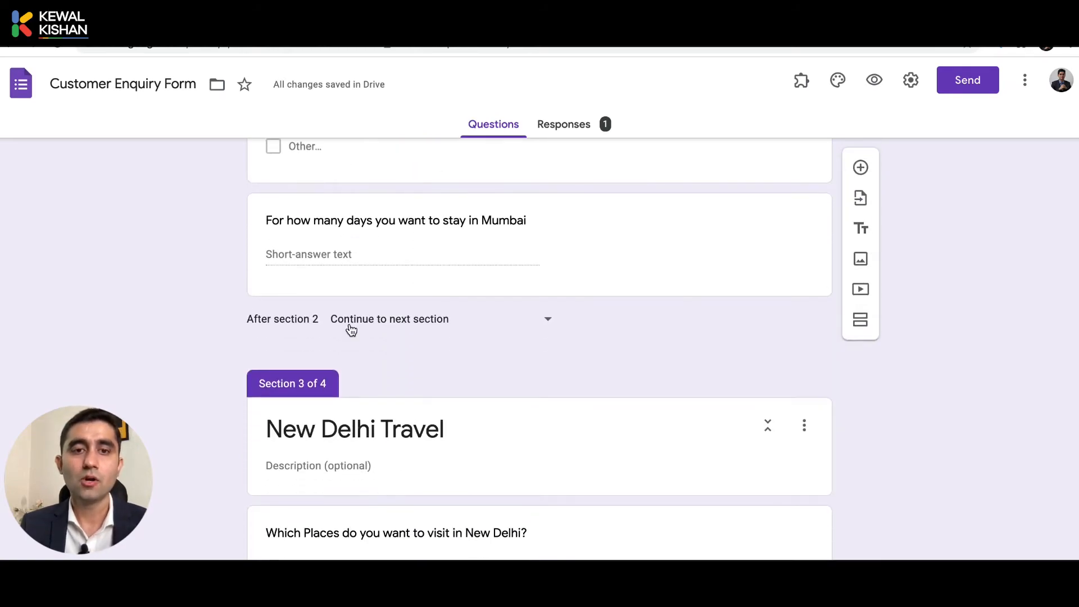
Set 'After section 2' (Mumbai) and 'After section 3' (New Delhi) to 'Submit form'.
left_click(457, 320)
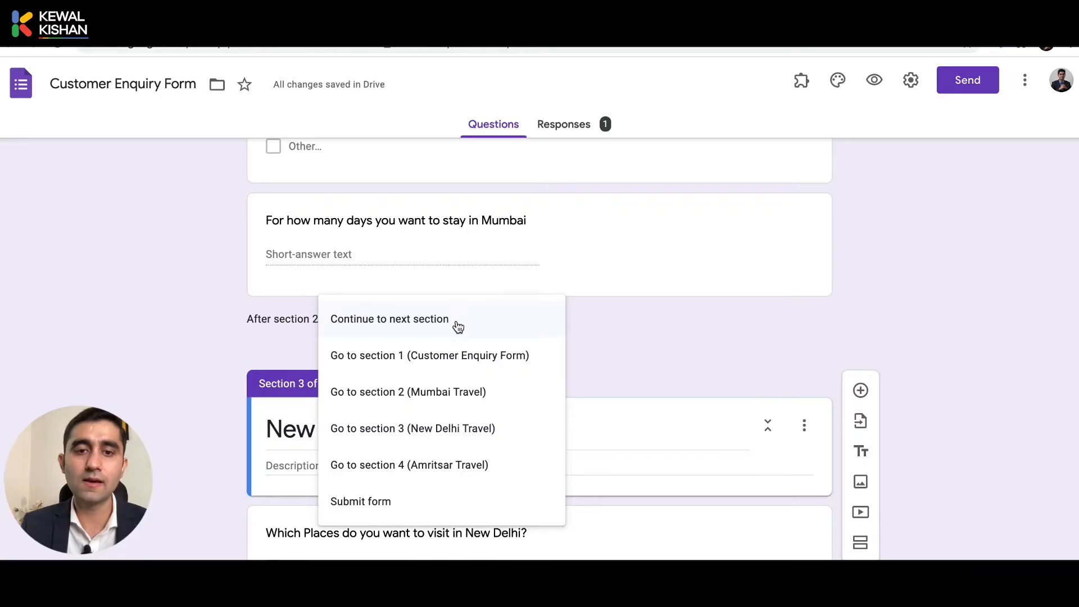
left_click(393, 509)
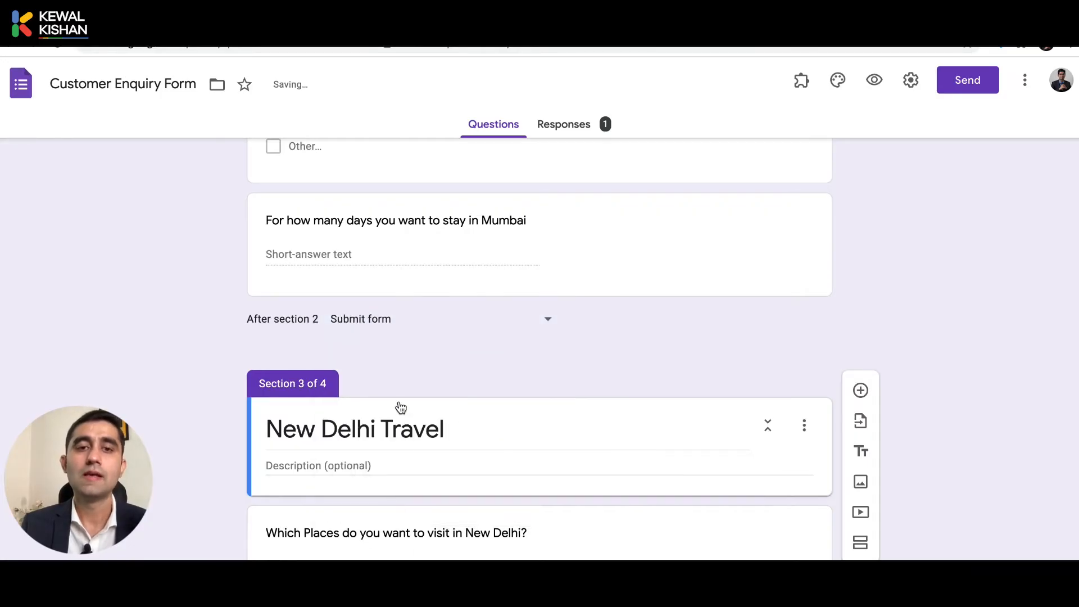
scroll(510, 343, "down", 10)
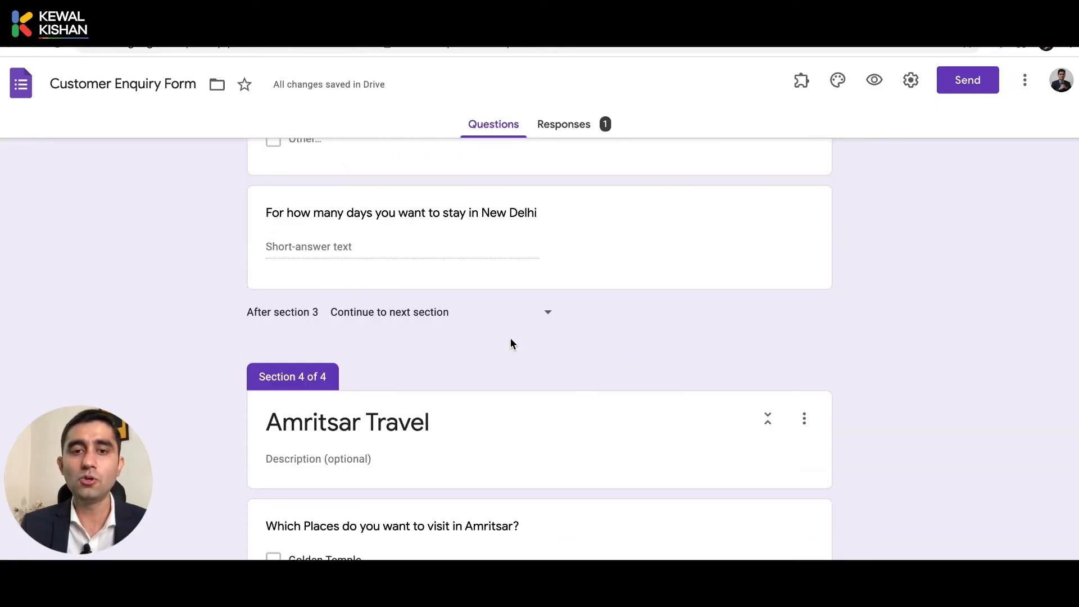
left_click(454, 303)
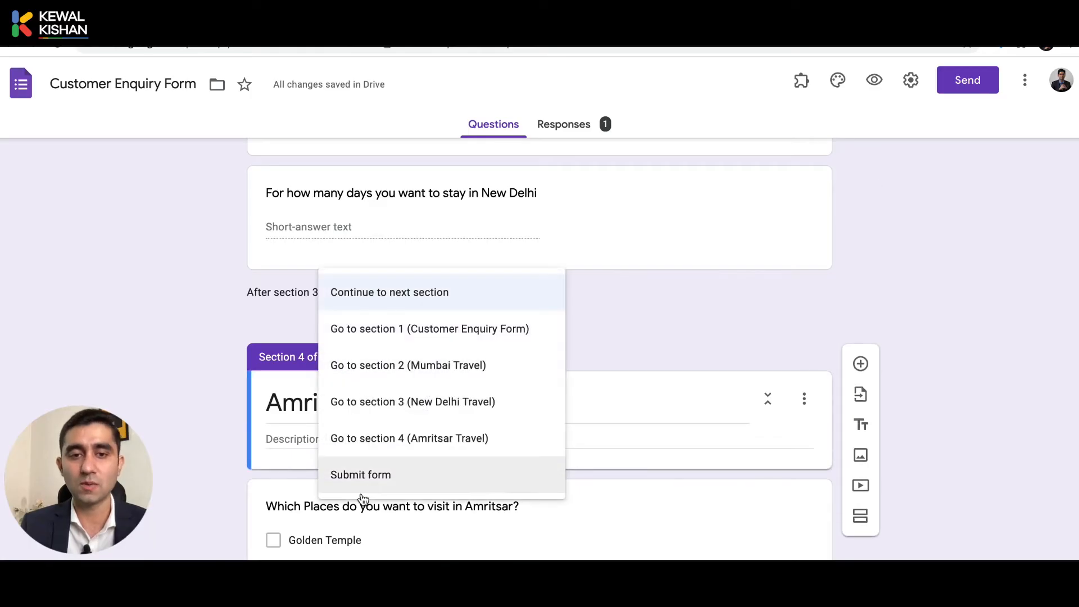
left_click(424, 482)
scroll(448, 324, "down", 3)
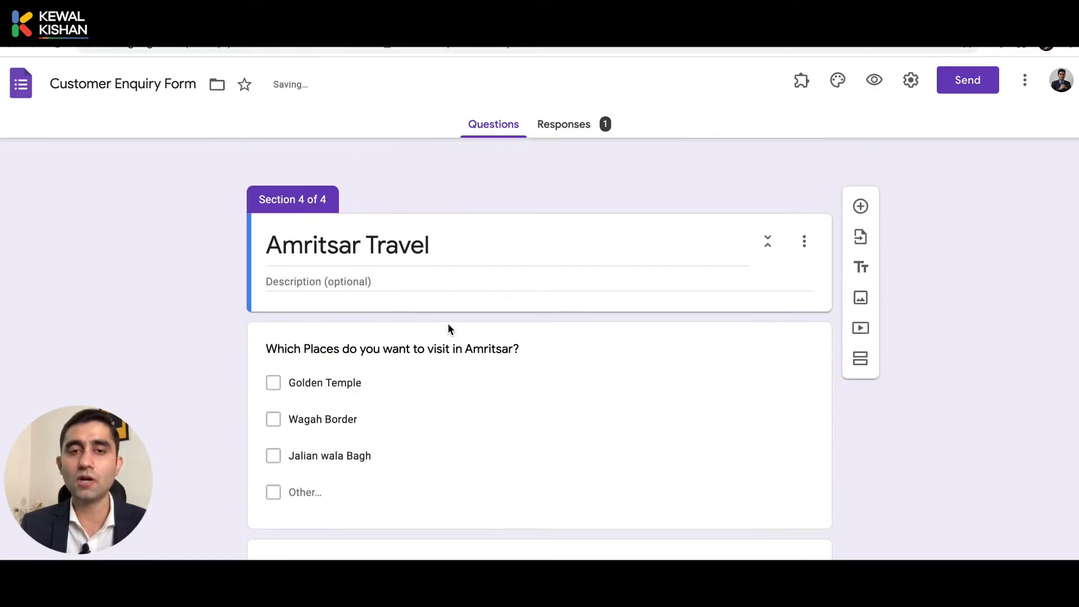
scroll(449, 324, "down", 2)
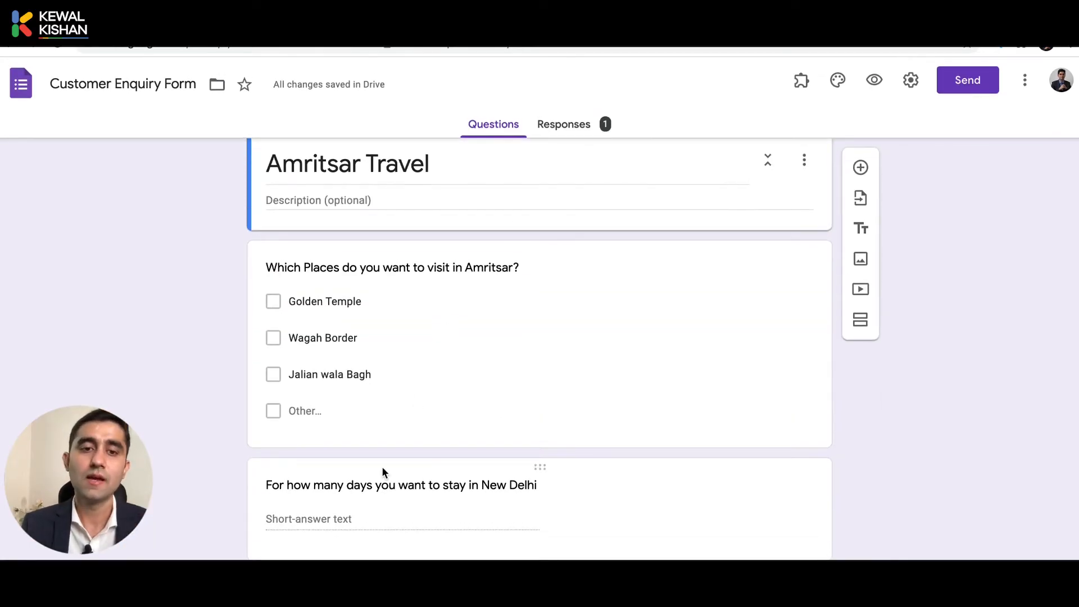
scroll(400, 455, "up", 15)
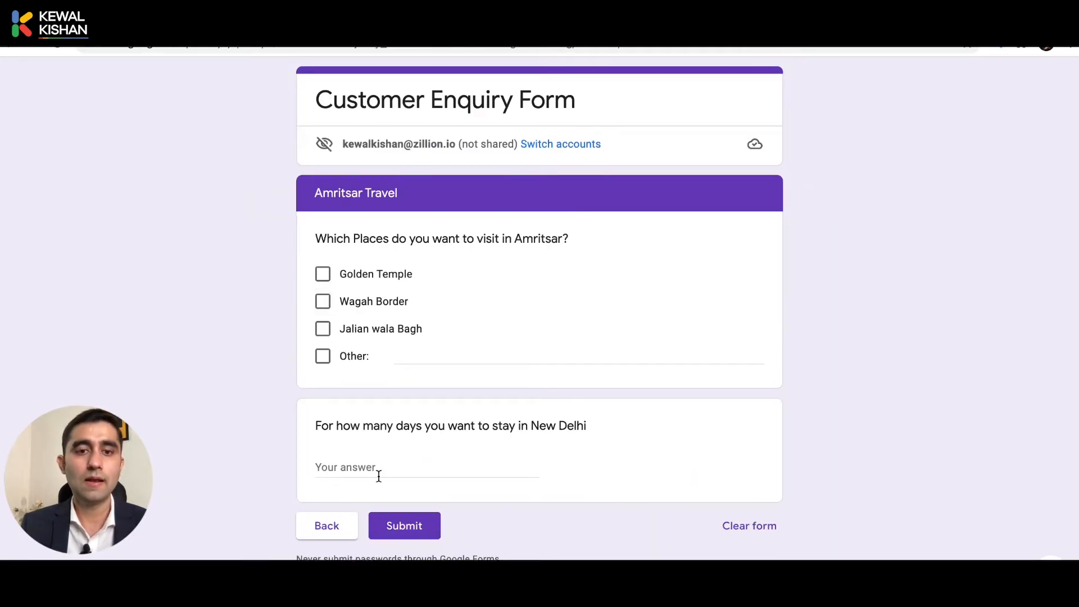
In the live form, go Back from the Amritsar Travel page to the earlier page.
left_click(321, 525)
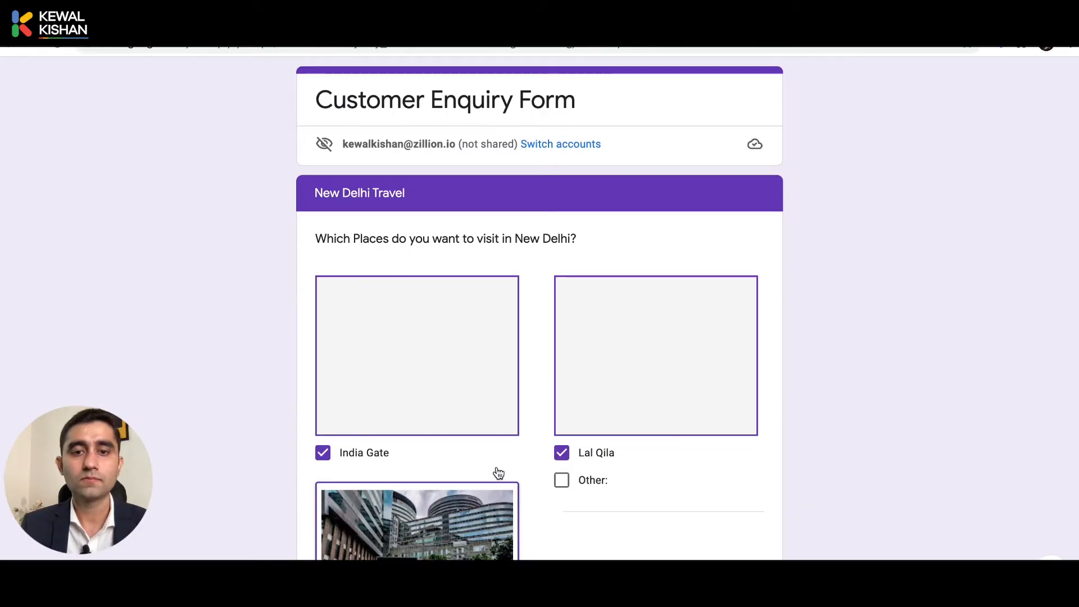
scroll(497, 469, "down", 4)
scroll(497, 469, "up", 4)
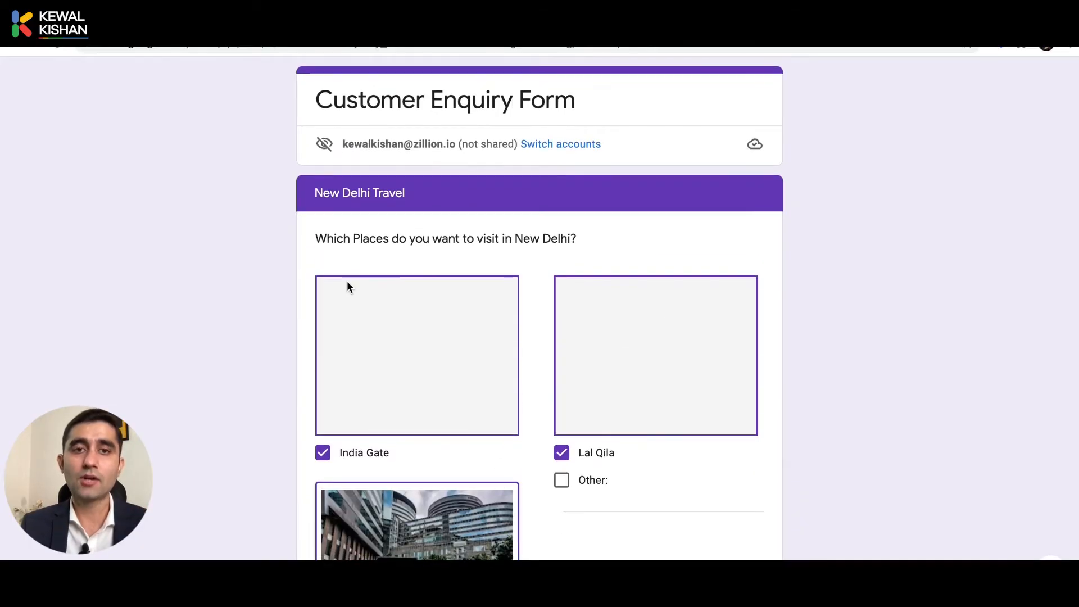
scroll(346, 285, "down", 2)
scroll(242, 485, "down", 3)
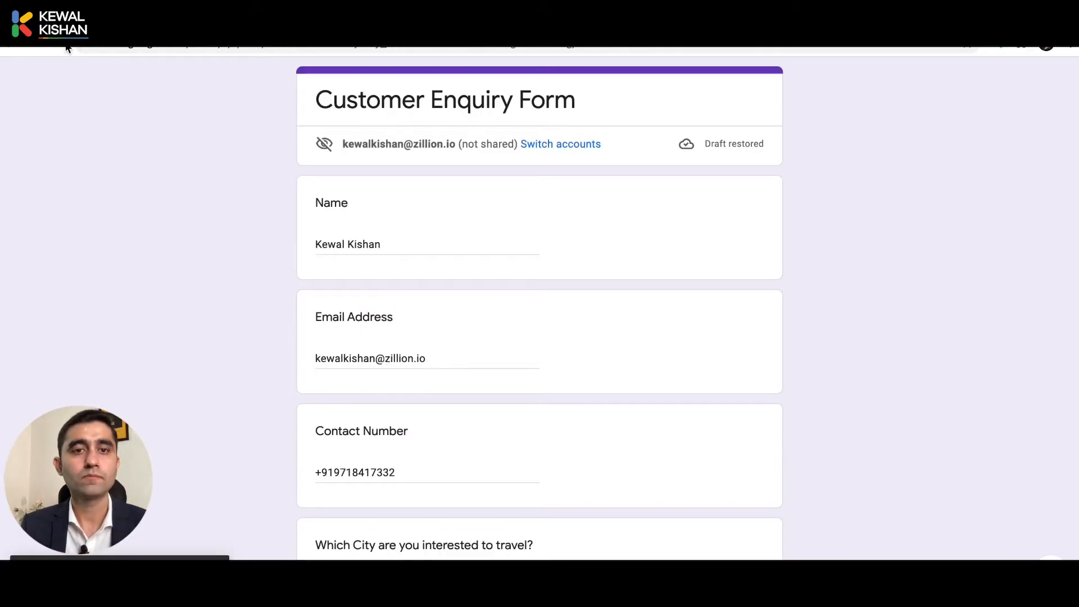
scroll(259, 264, "down", 6)
scroll(400, 420, "down", 3)
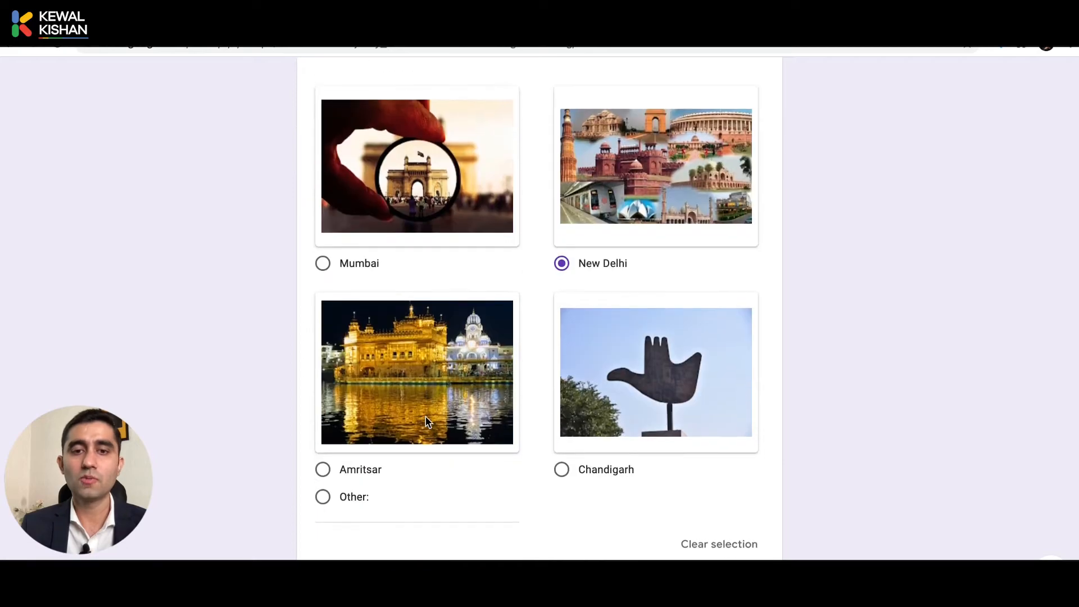
scroll(385, 469, "down", 2)
Continue to New Delhi Travel and submit the response with India Gate, Lal Qila, Cyber Hub and 3 days.
left_click(323, 488)
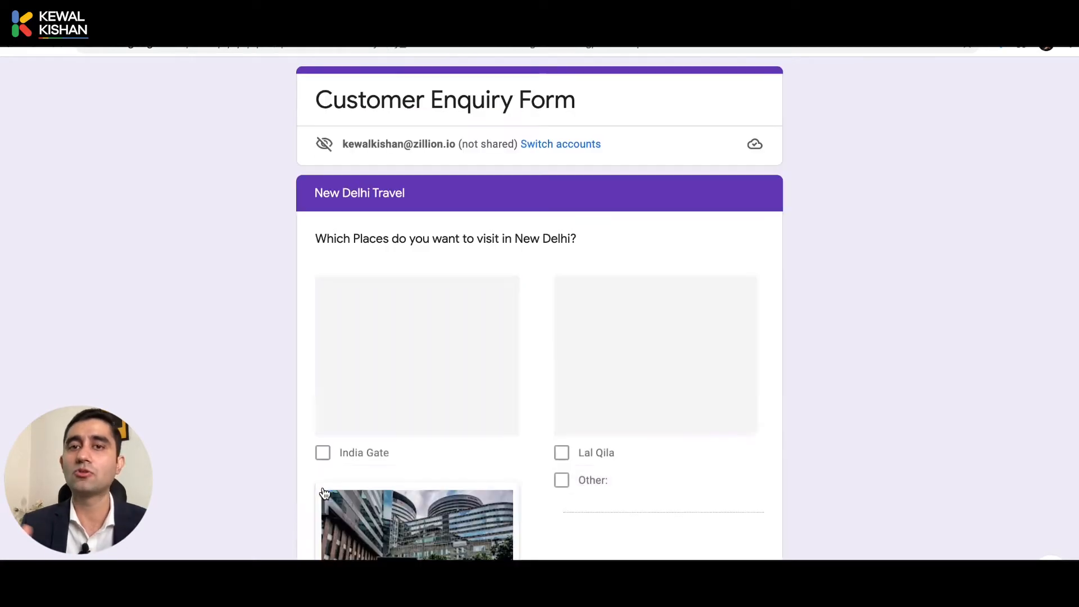
scroll(324, 492, "down", 4)
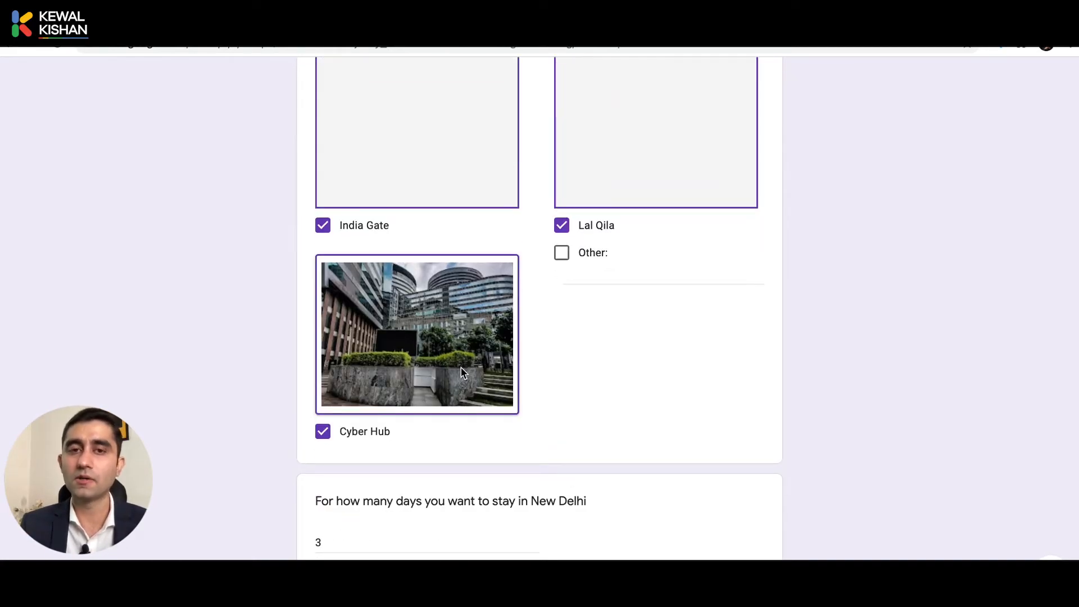
scroll(461, 372, "up", 3)
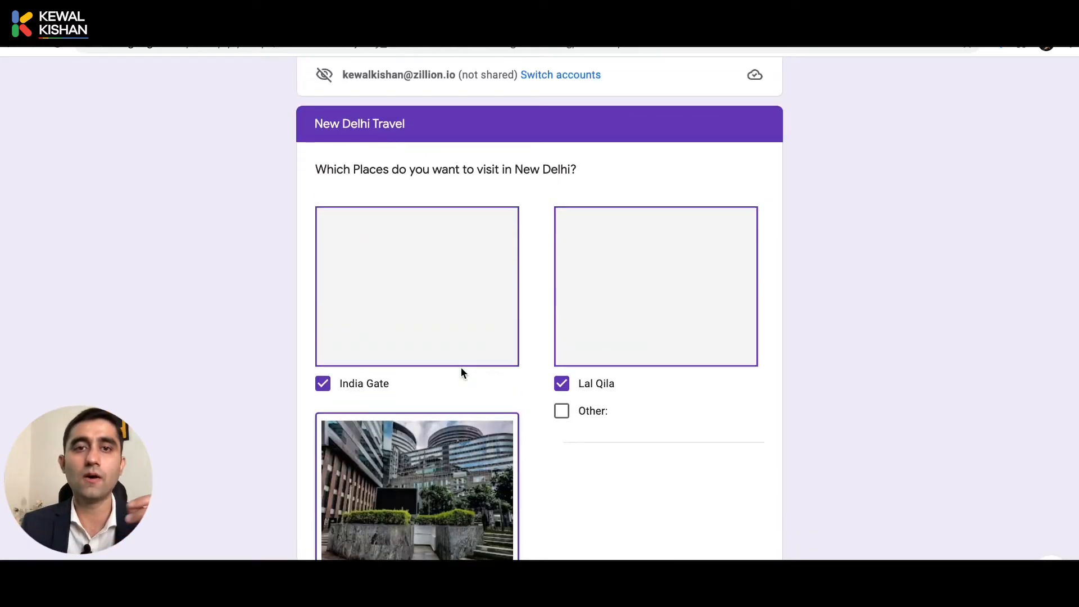
scroll(419, 239, "down", 5)
scroll(400, 274, "down", 1)
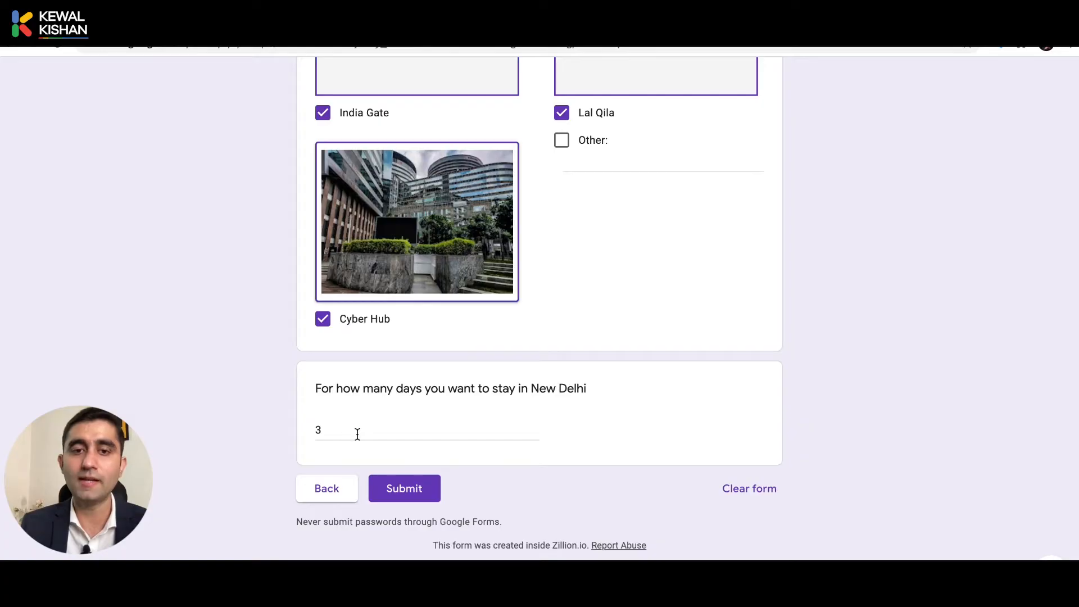
left_click(397, 489)
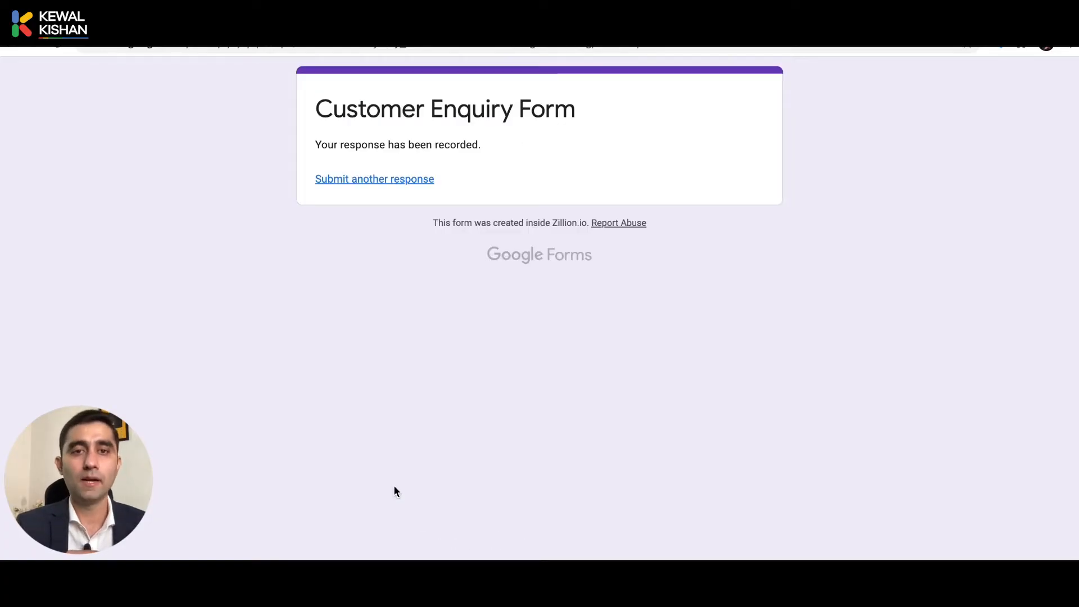
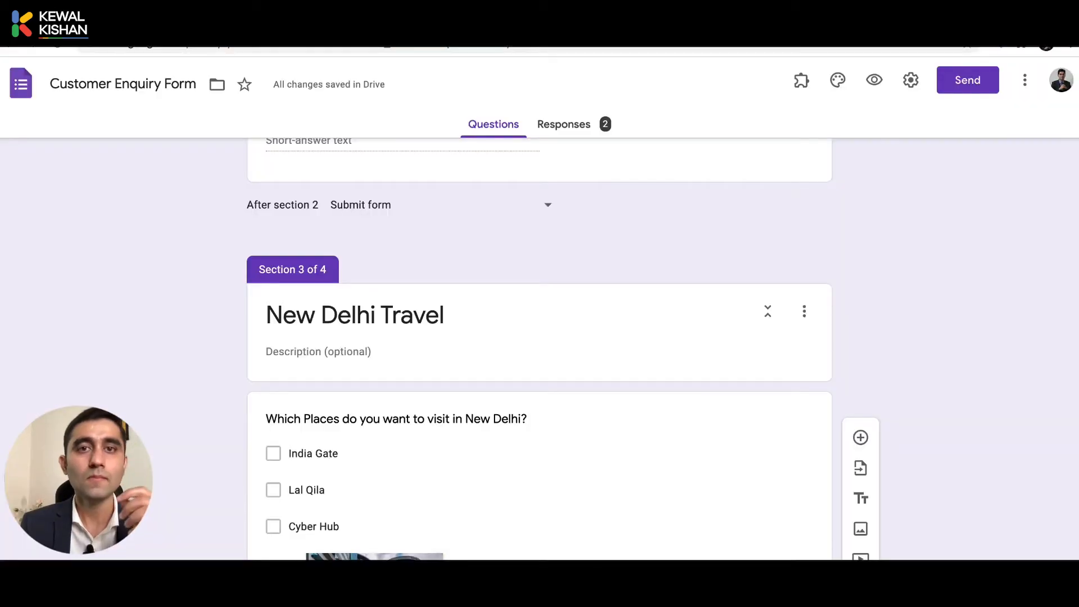
Create a new blank Google Form by entering 'form' in a new Chrome tab's address bar.
key("super+t")
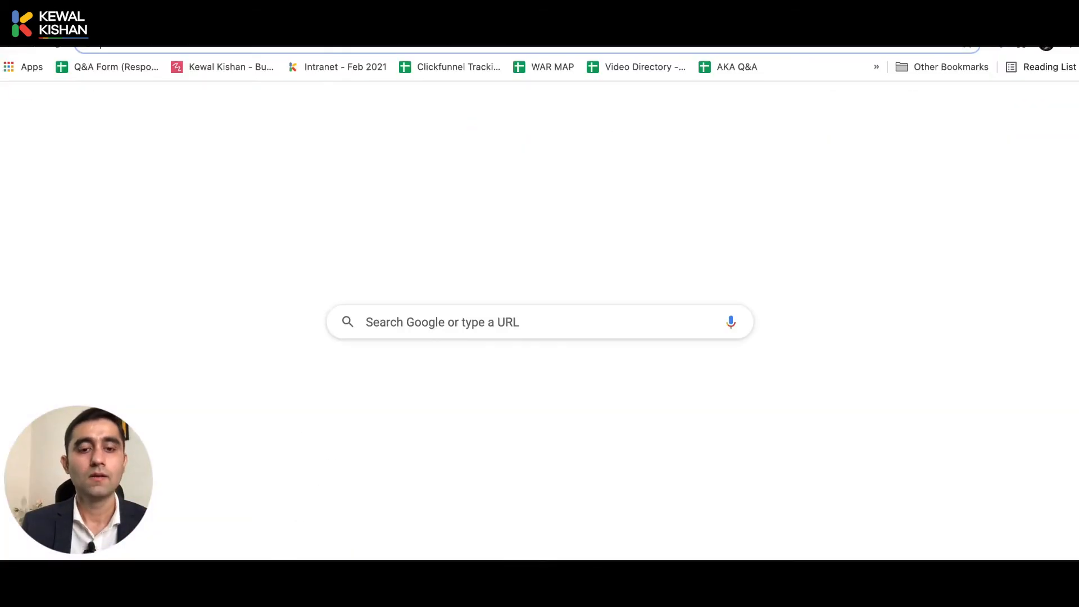
type("form")
key("Return")
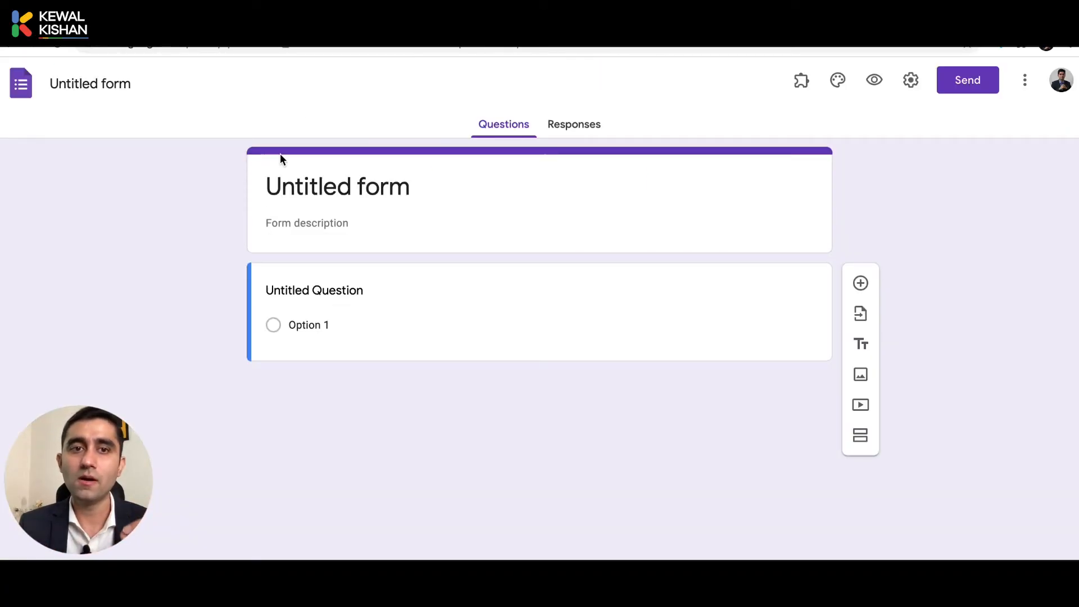
left_click(356, 192)
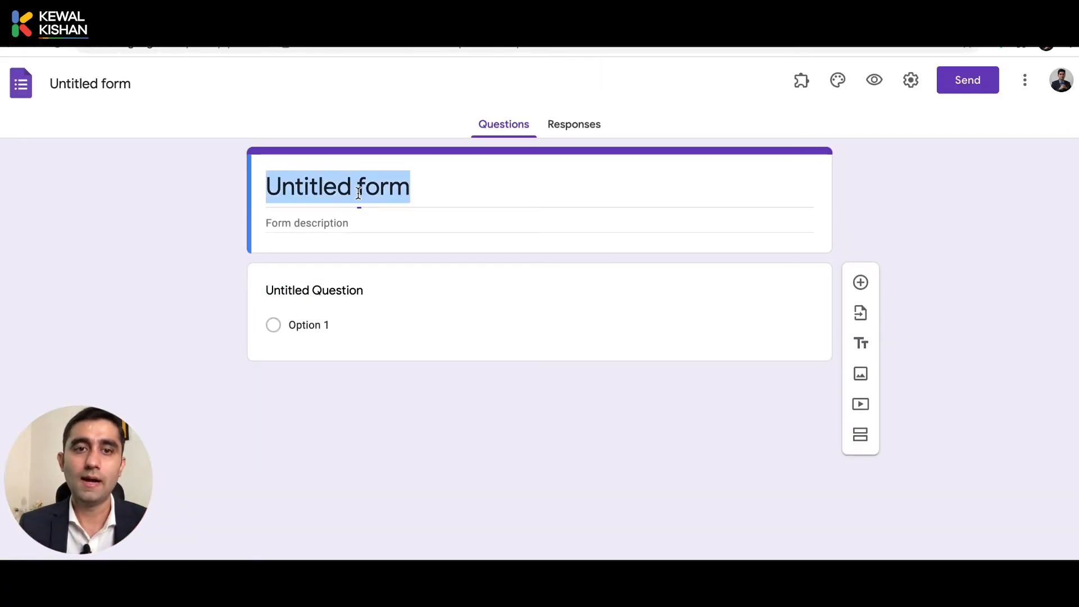
Title the form 'Customer Enquiry Form' and make the first question a short-answer 'Name'.
type("Custom")
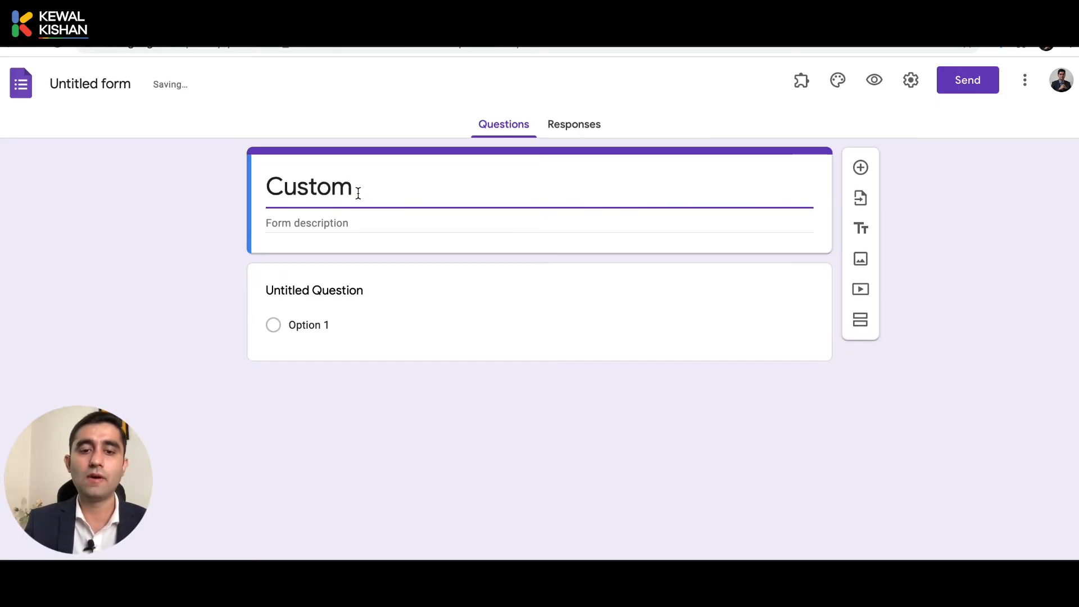
type("er Enquiry Form")
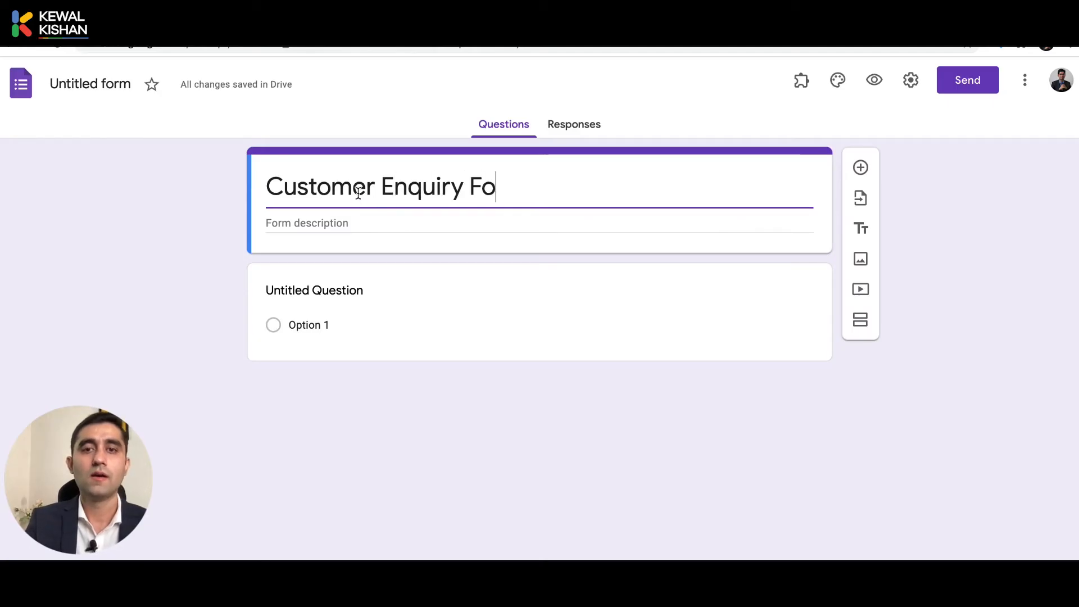
left_click(305, 288)
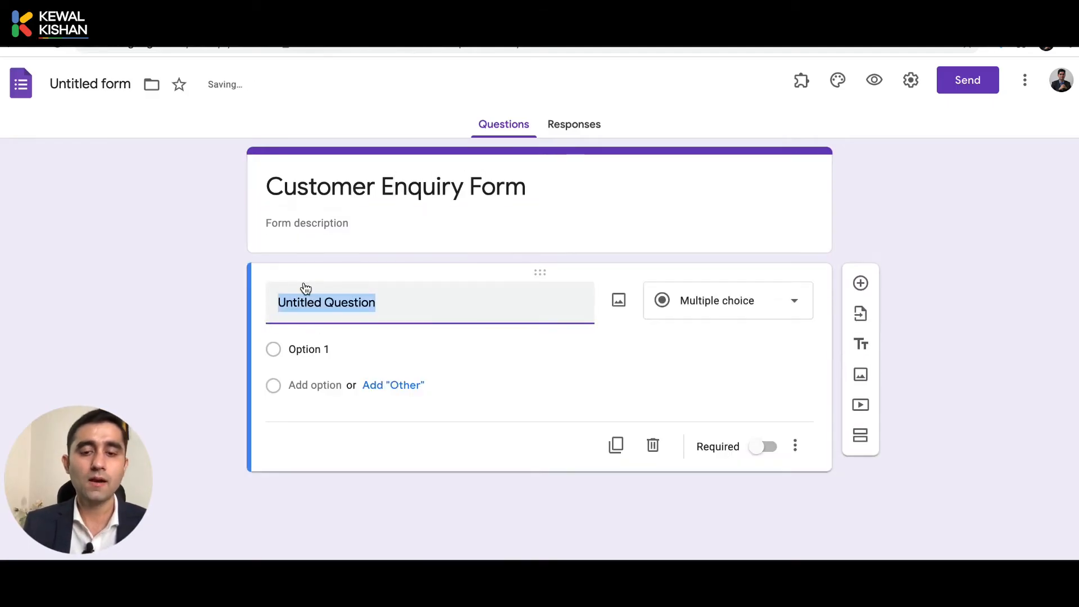
type("Name")
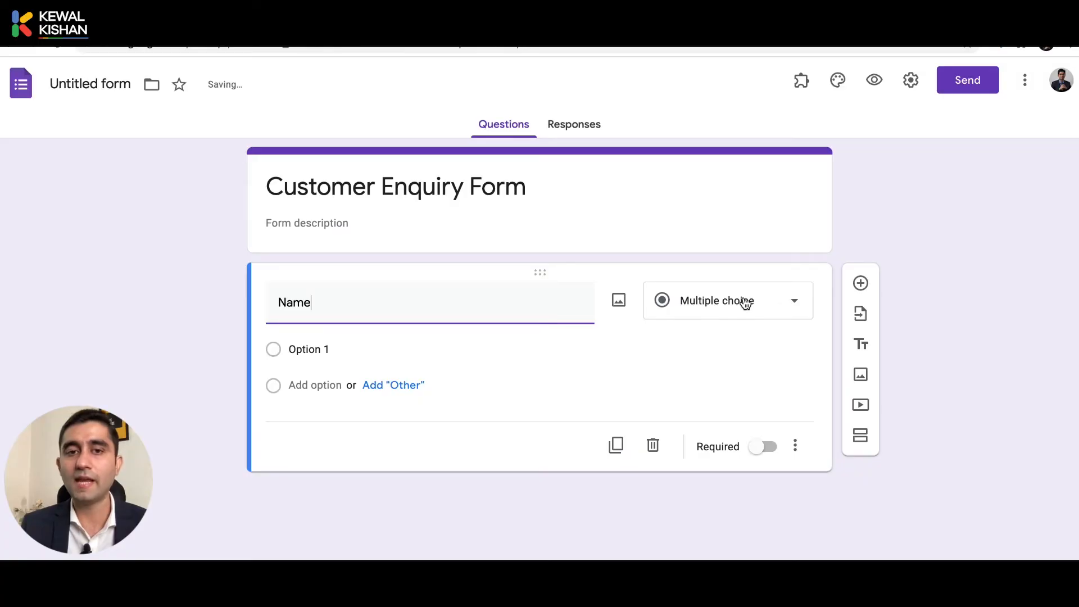
left_click(745, 302)
left_click(726, 161)
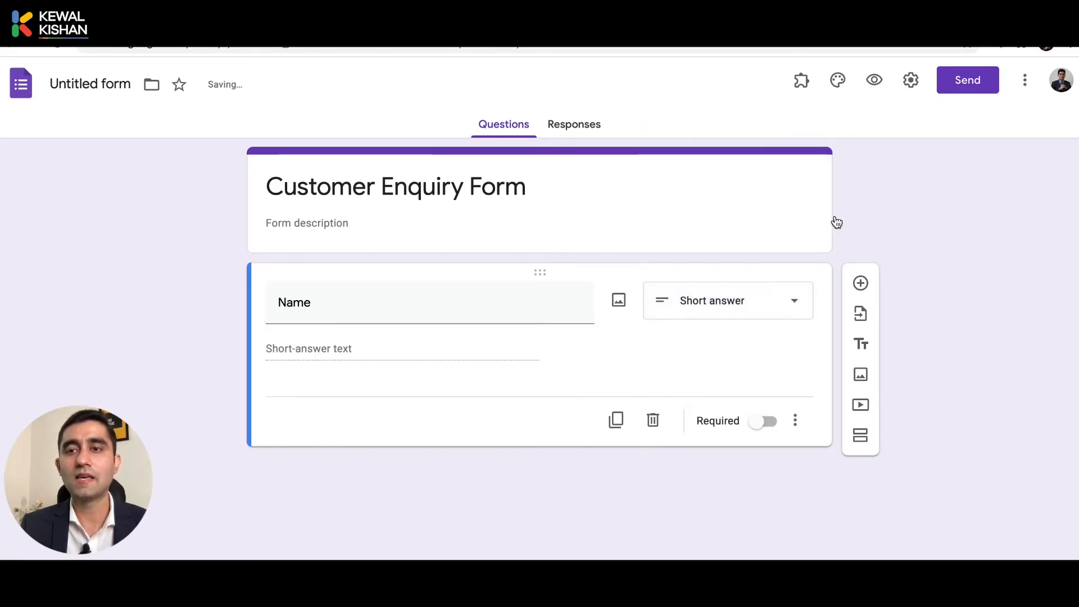
Add 'Email Address' and 'Contact Number' questions, fixing a typo, then add another blank question.
left_click(858, 286)
type("Email")
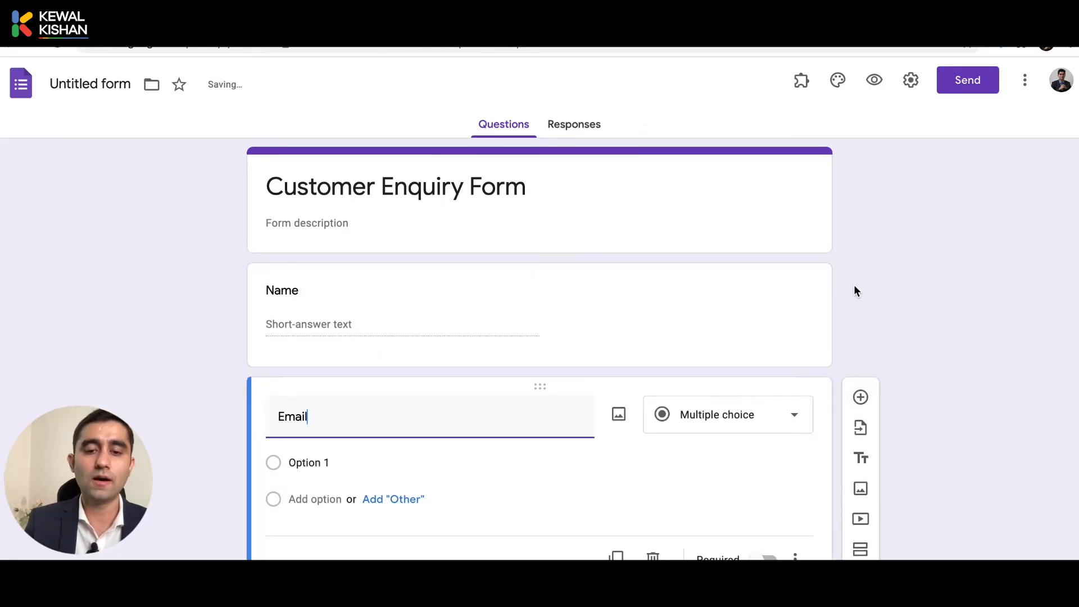
type(" Address")
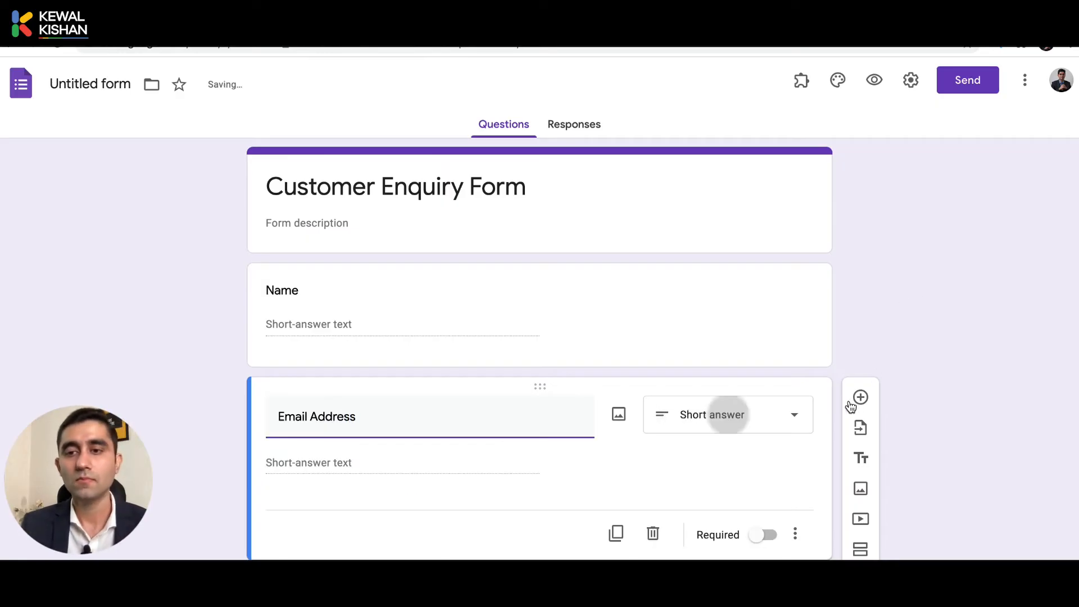
left_click(860, 396)
type("Contact Nnumber")
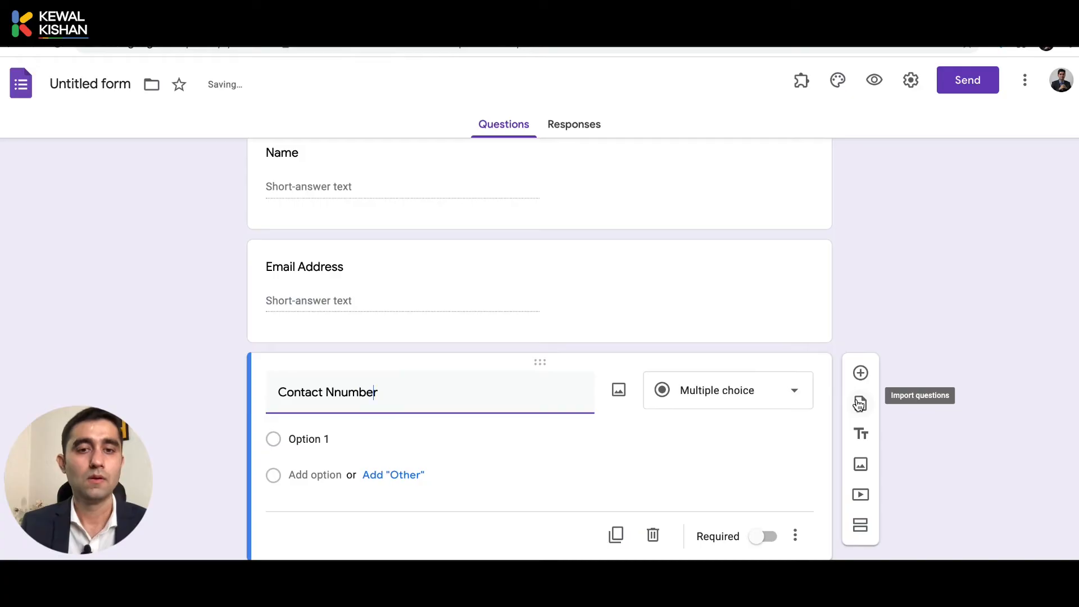
key("alt+Left")
key("Right")
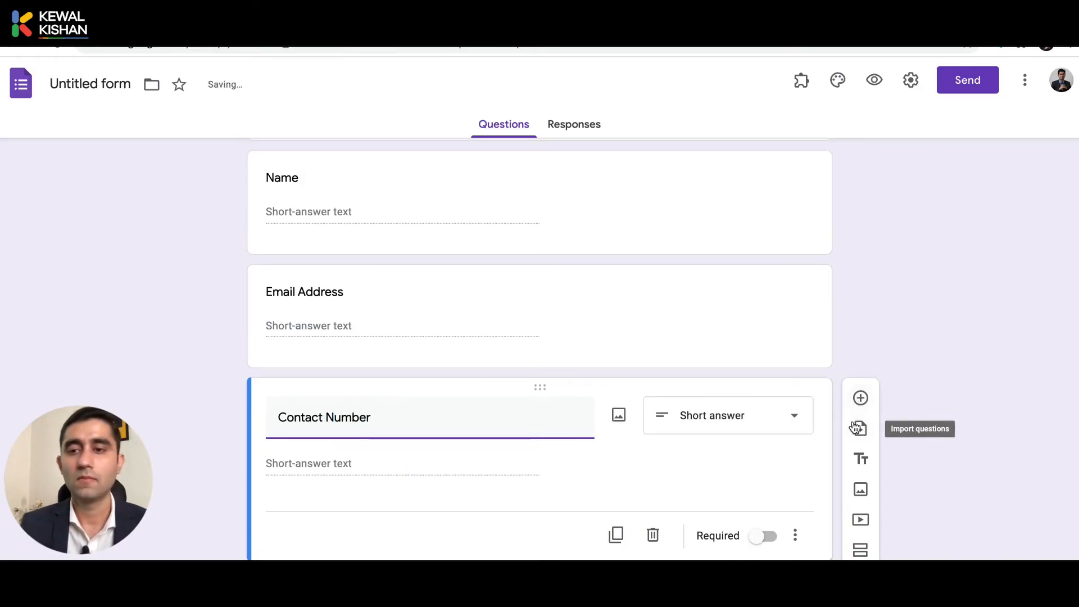
left_click(860, 399)
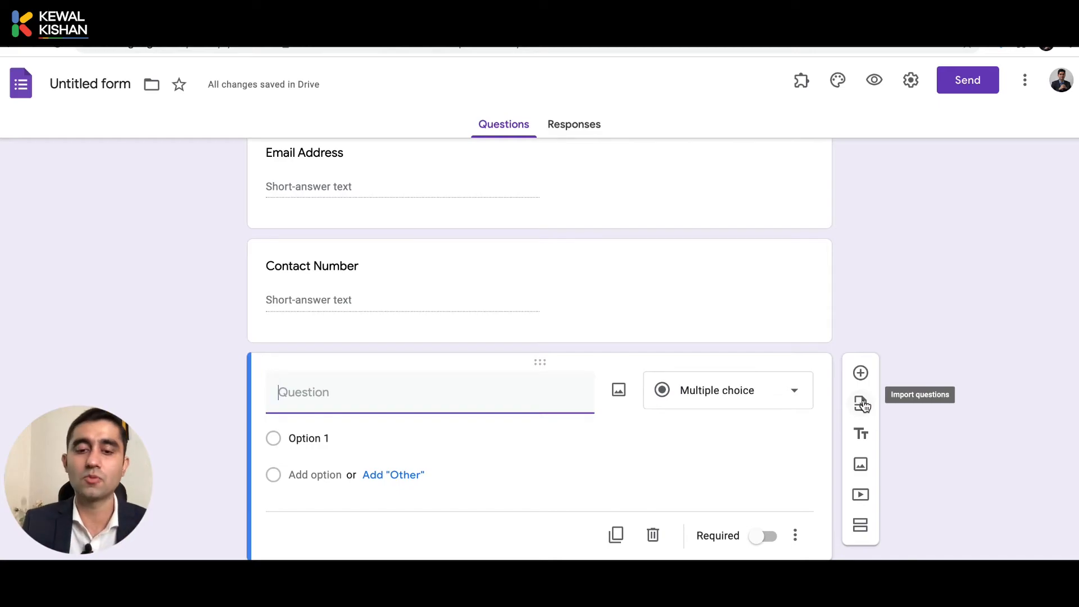
Word the new question 'How would you like us to communicate with you?' and type a 'Via Video' first option.
type("E")
key("BackSpace")
type("W")
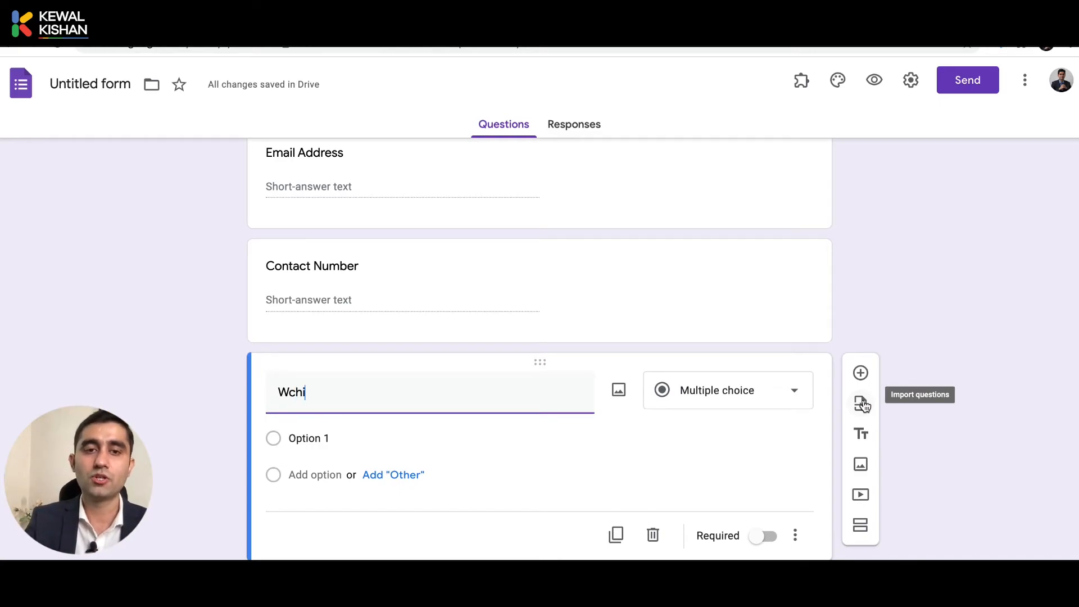
type("chi")
key("BackSpace")
key("BackSpace")
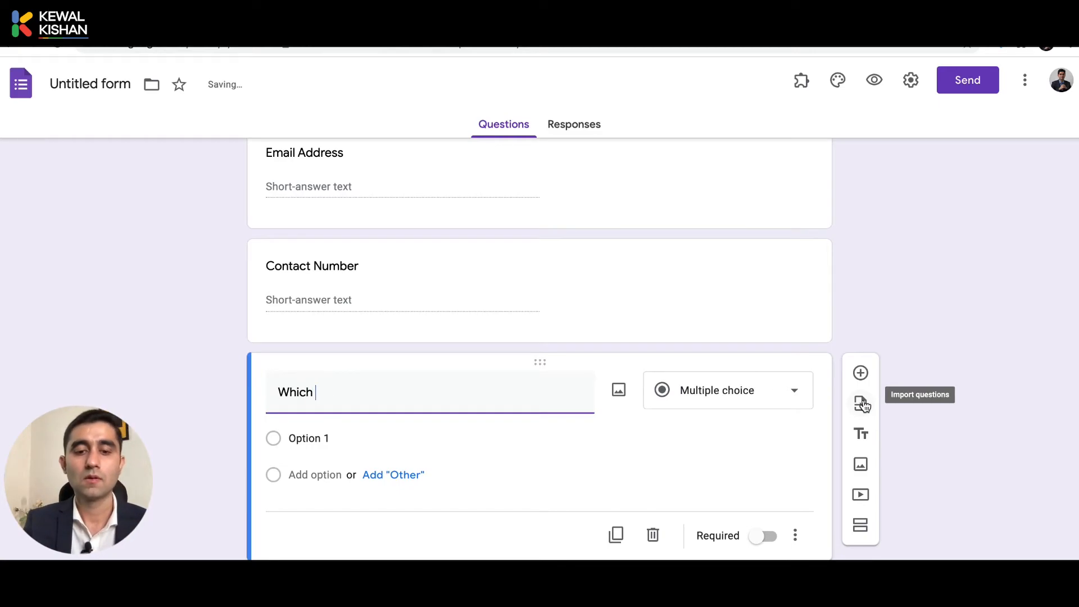
type("gor")
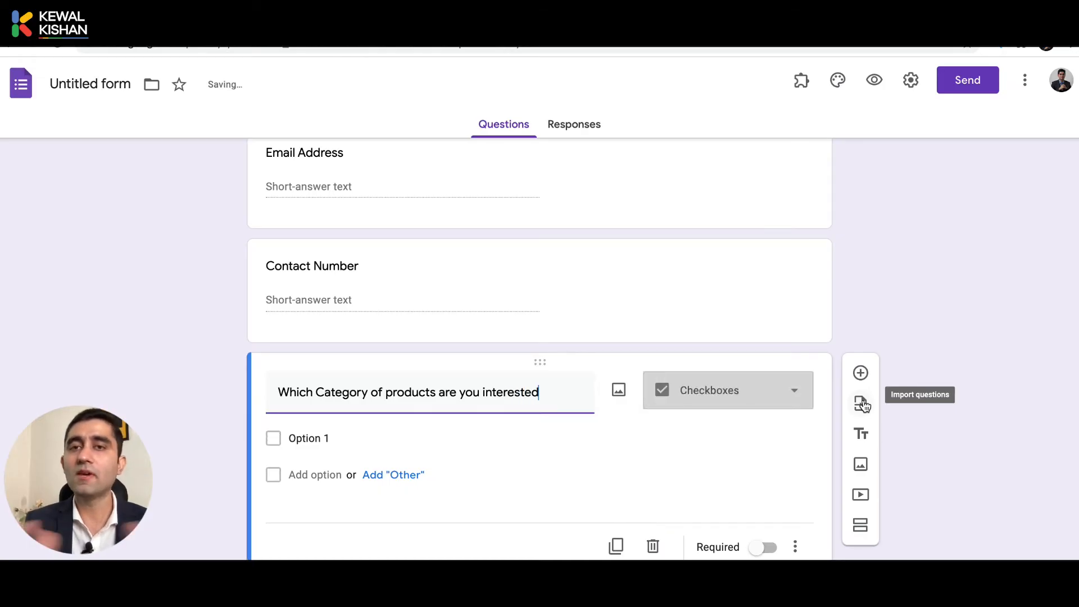
key("ctrl+a")
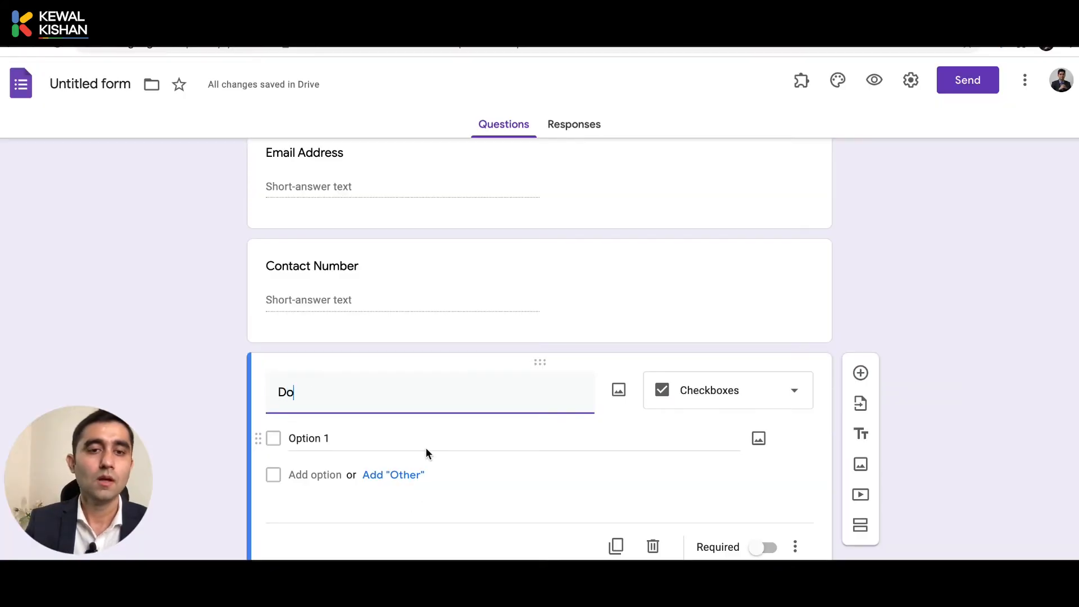
key("BackSpace")
key("BackSpace")
type("W")
key("BackSpace")
type("How ")
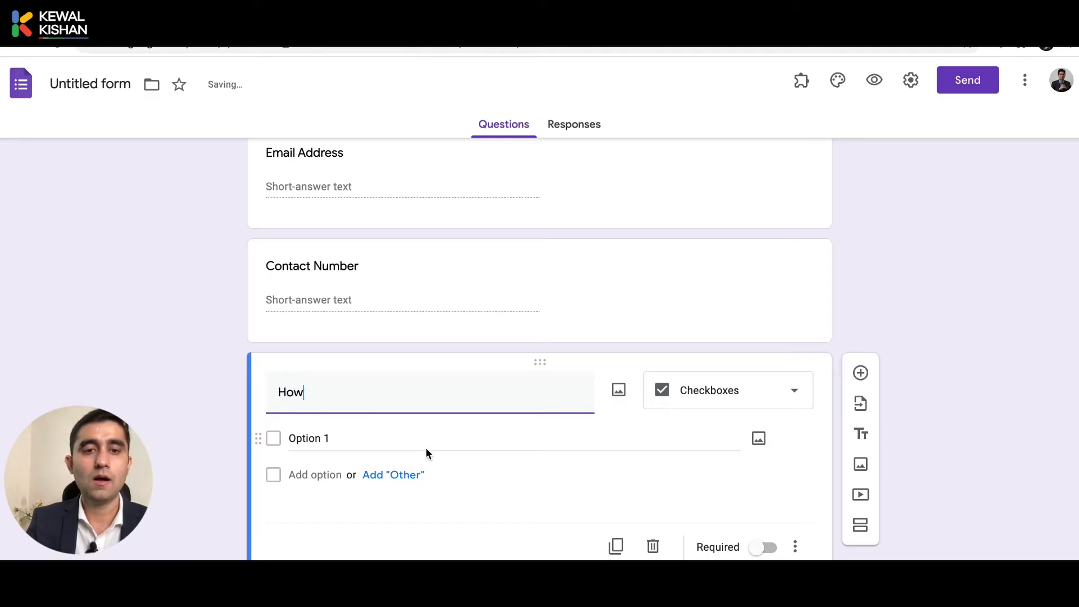
type("would you like us to co")
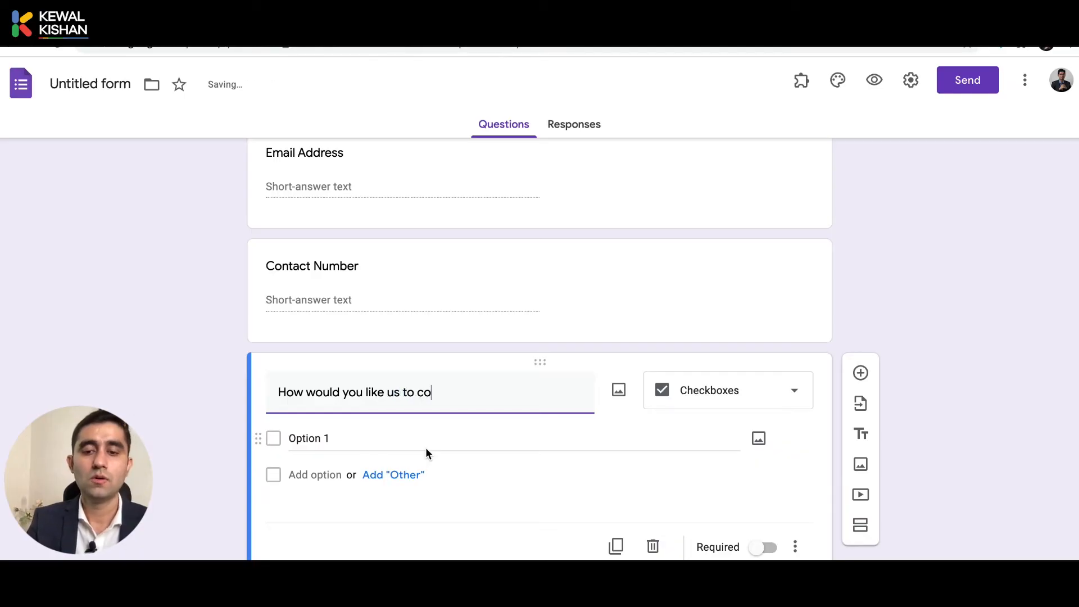
type("mmunicate wit")
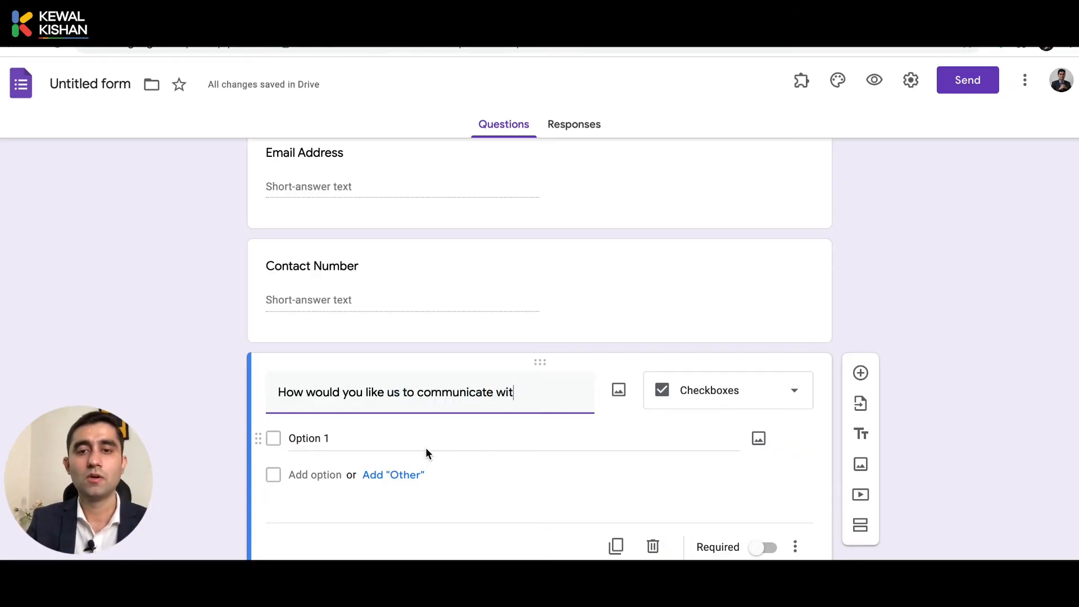
type("h")
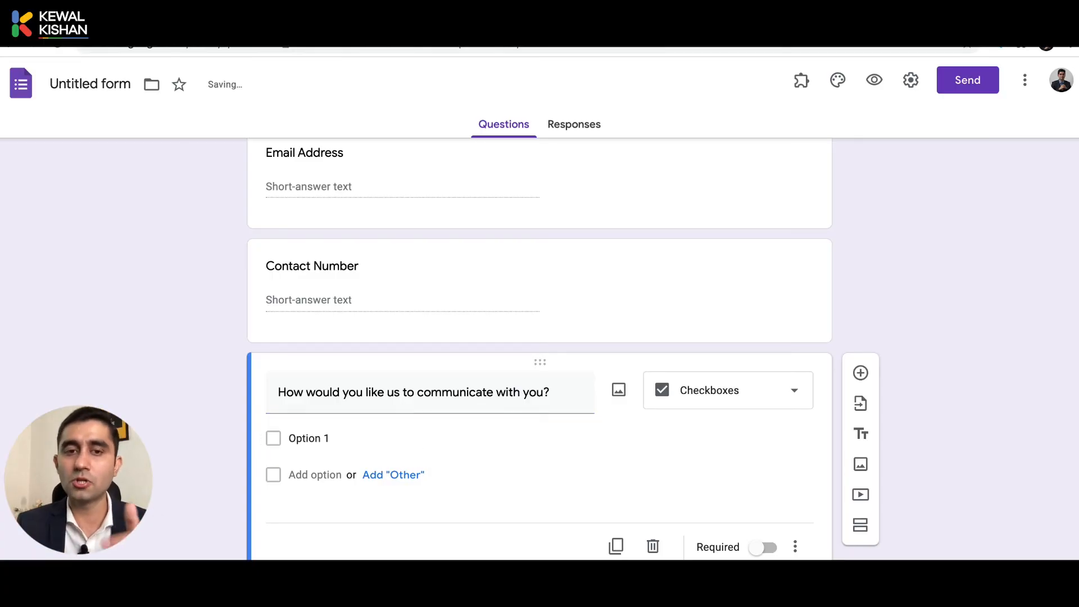
left_click(295, 438)
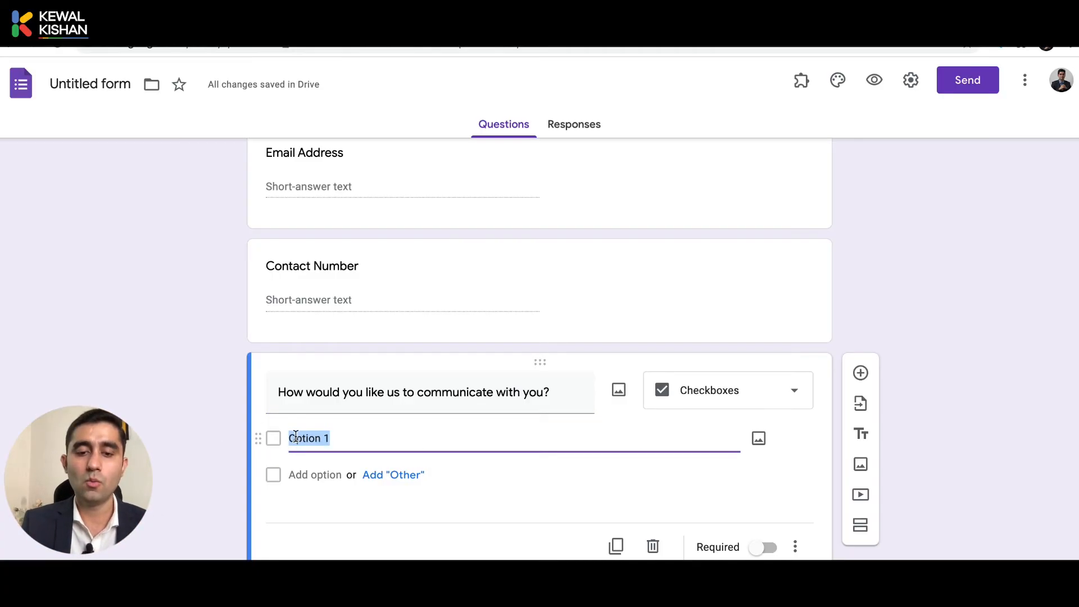
type("Via ")
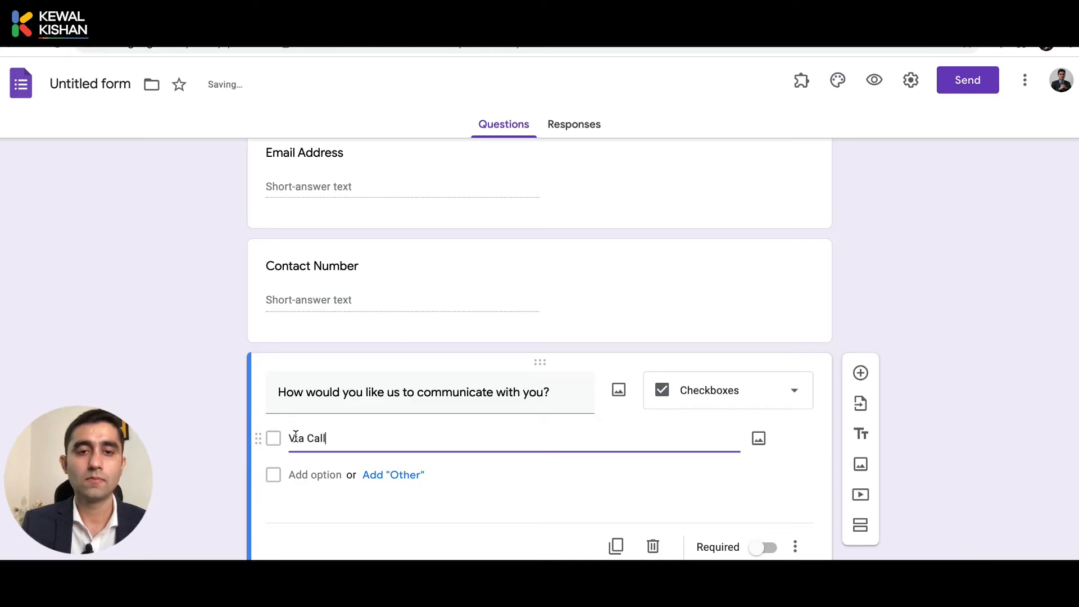
type("Videl")
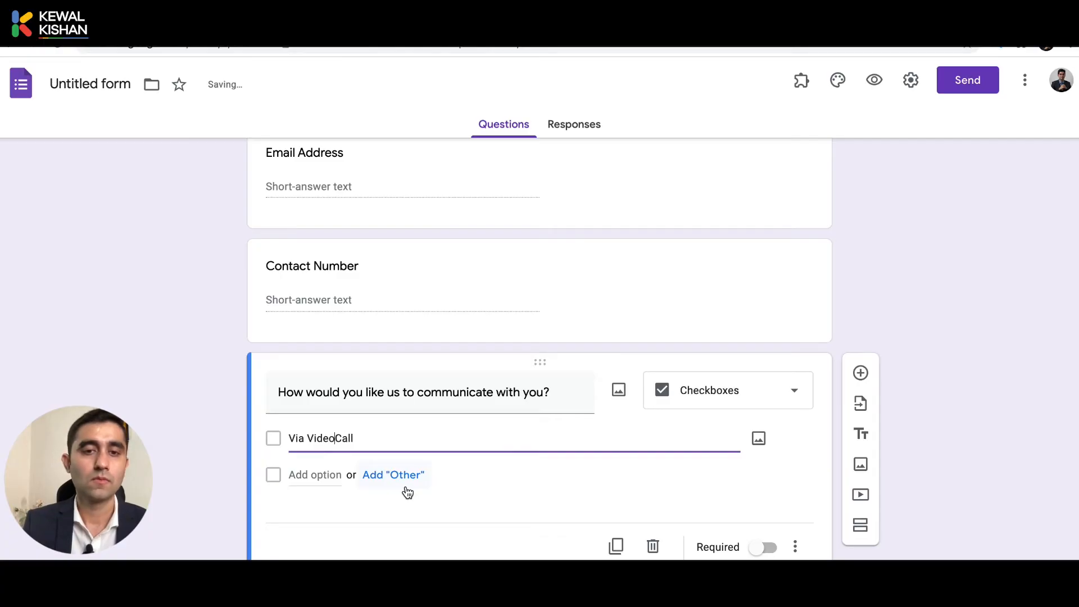
Make the question multiple choice with first option 'Face to Face meeting' plus an Other choice.
left_click(684, 398)
left_click(689, 153)
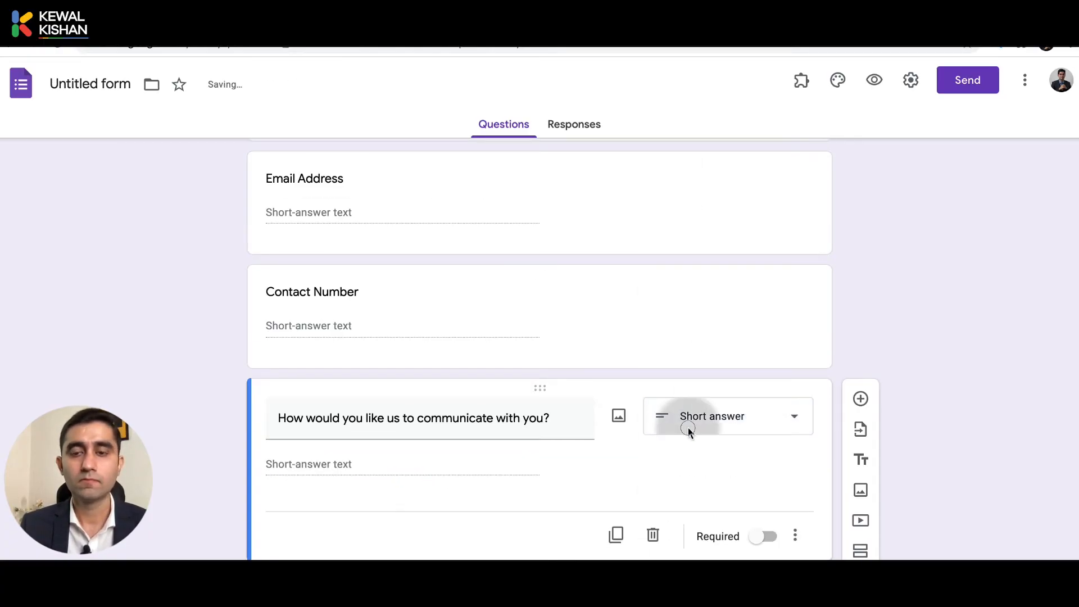
left_click(689, 427)
left_click(682, 246)
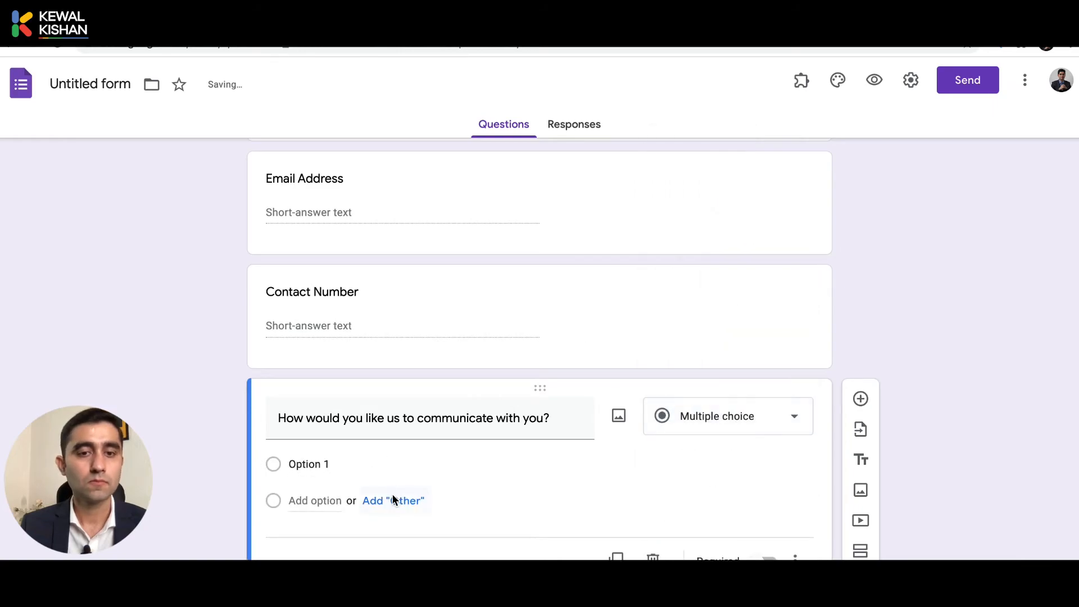
left_click(343, 463)
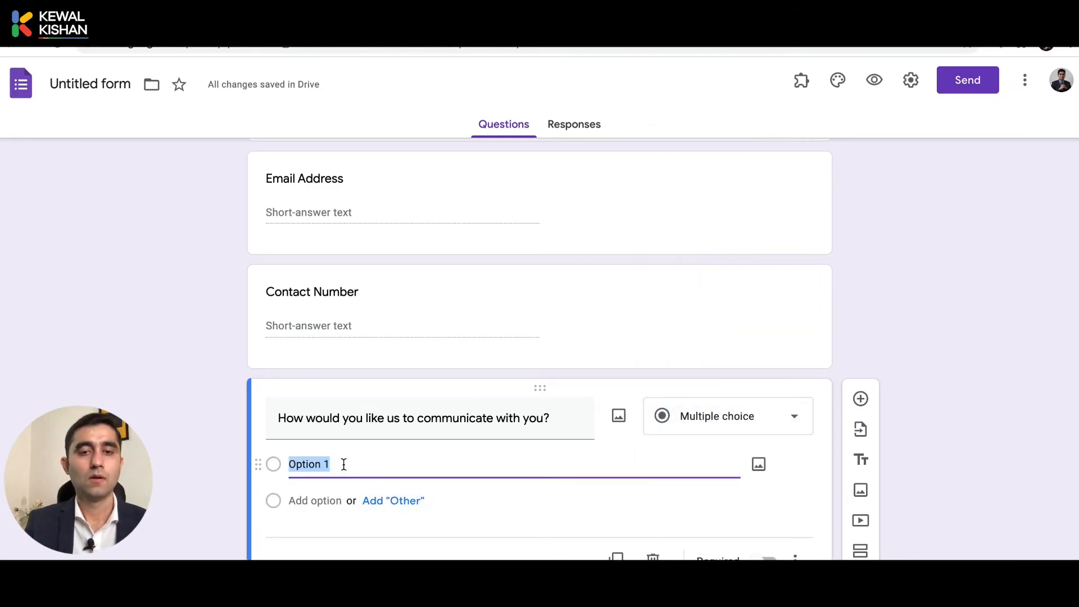
type("M")
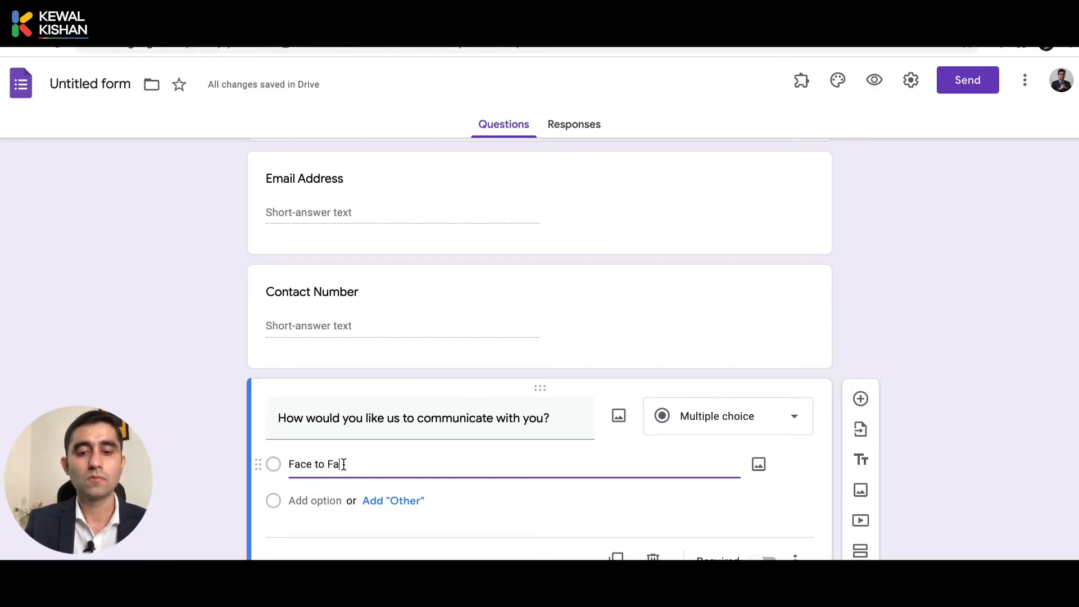
type("ace to Face meeting")
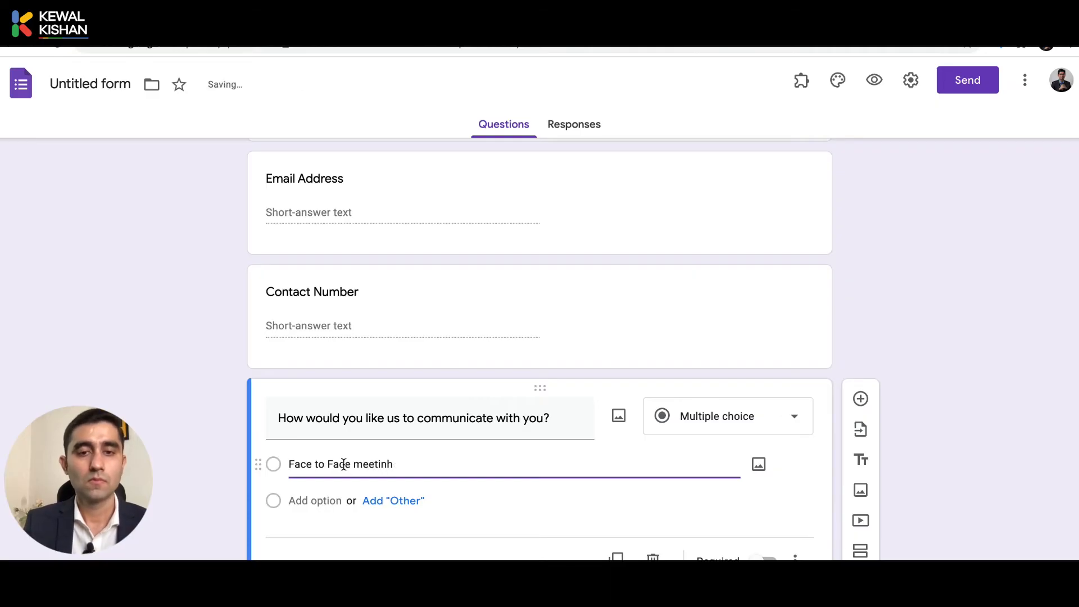
key("BackSpace")
type("g")
left_click(386, 499)
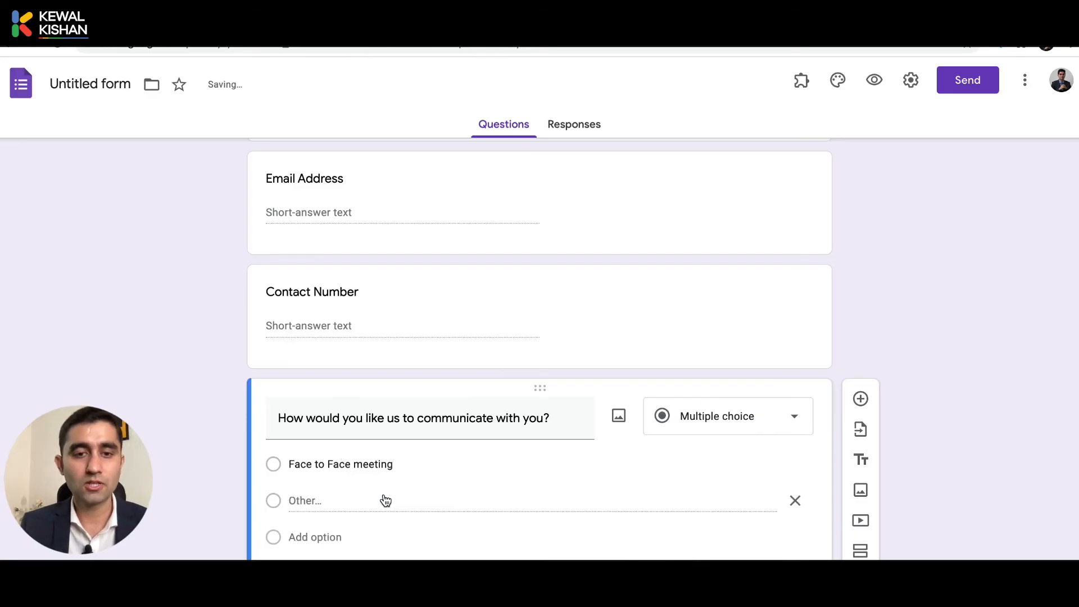
Add 'Zoom Call', 'Email' and 'Whatsapp' as further answer choices.
left_click(322, 534)
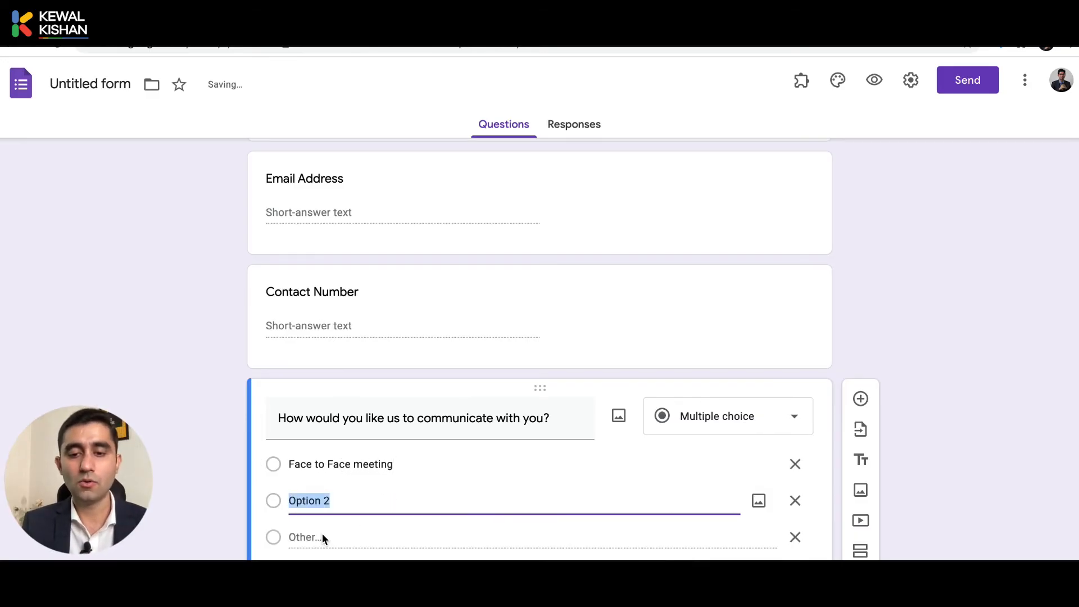
type("Zoom Call")
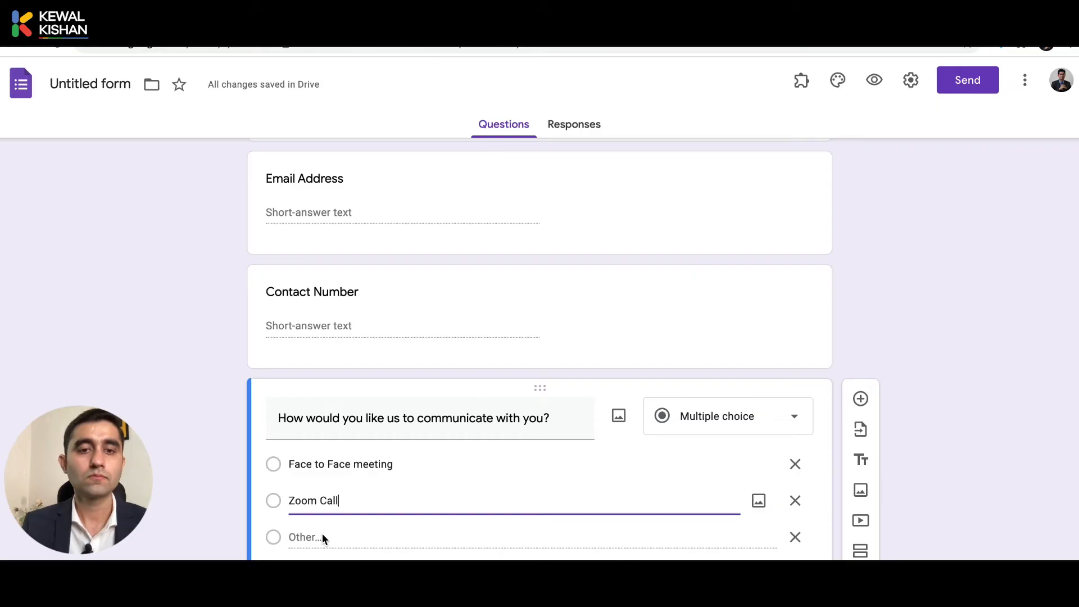
scroll(322, 532, "down", 2)
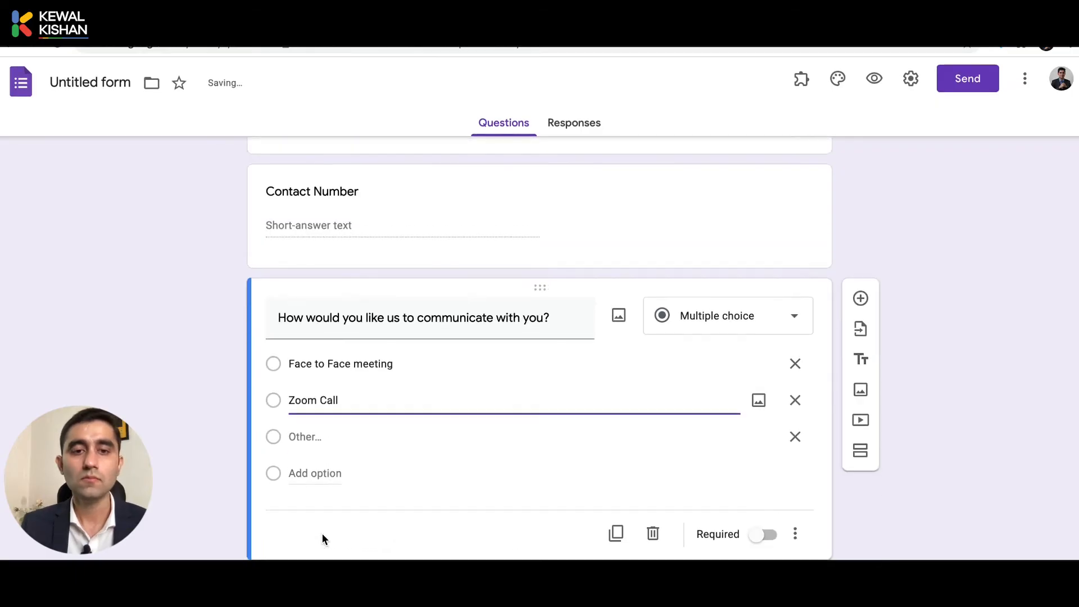
left_click(302, 476)
type("Email")
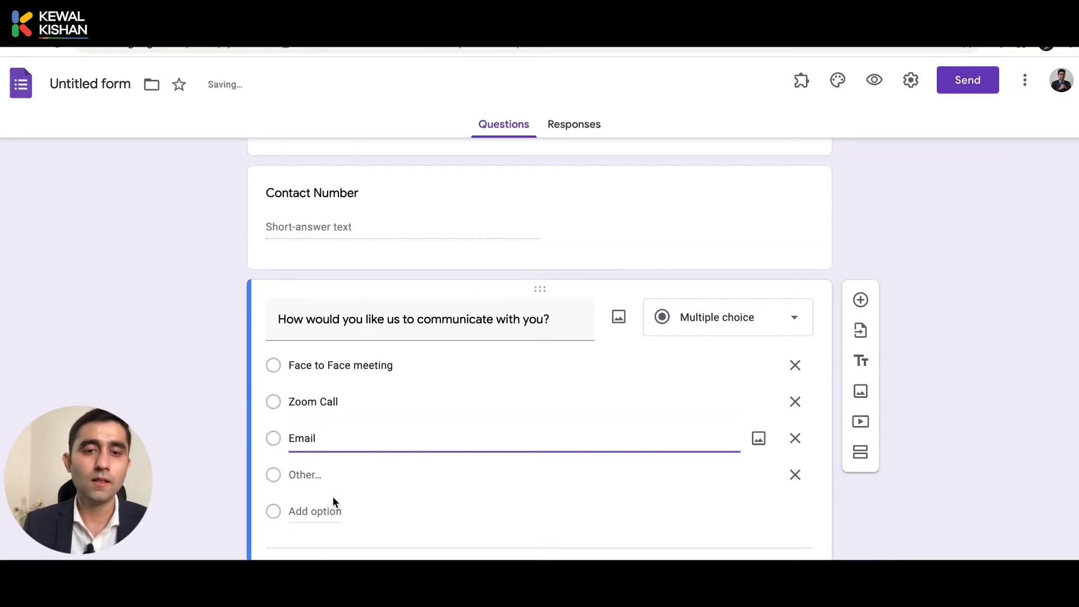
left_click(312, 509)
type("E")
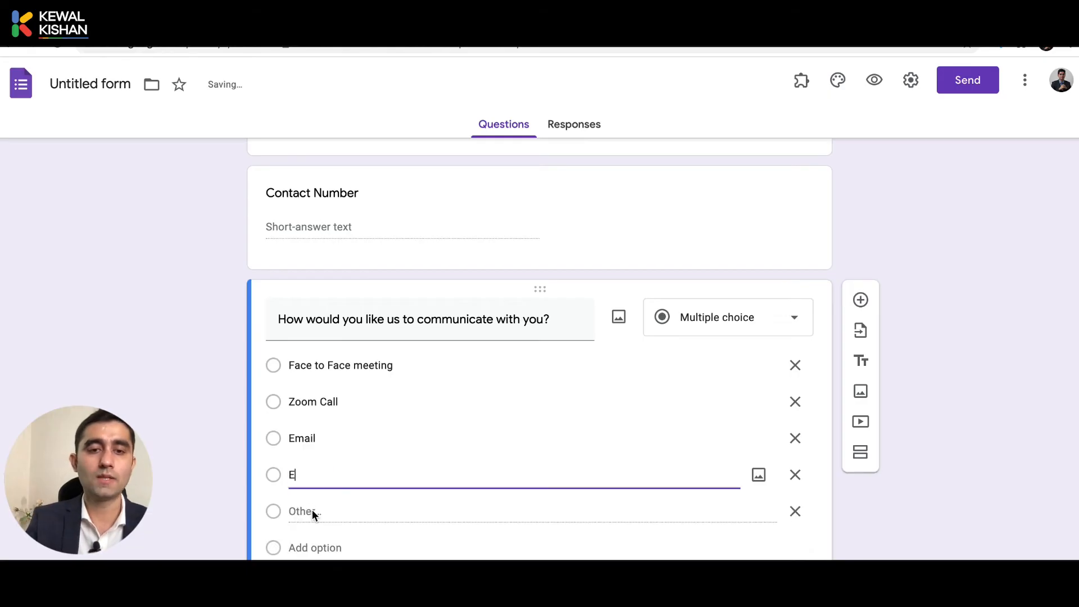
key("BackSpace")
type("Whatsapp")
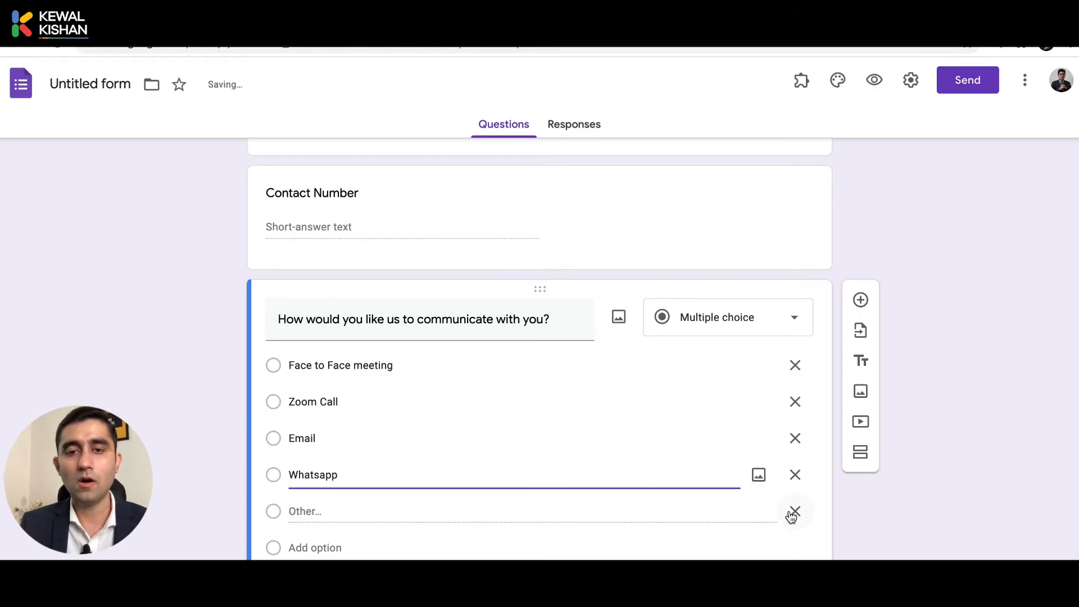
scroll(791, 516, "down", 1)
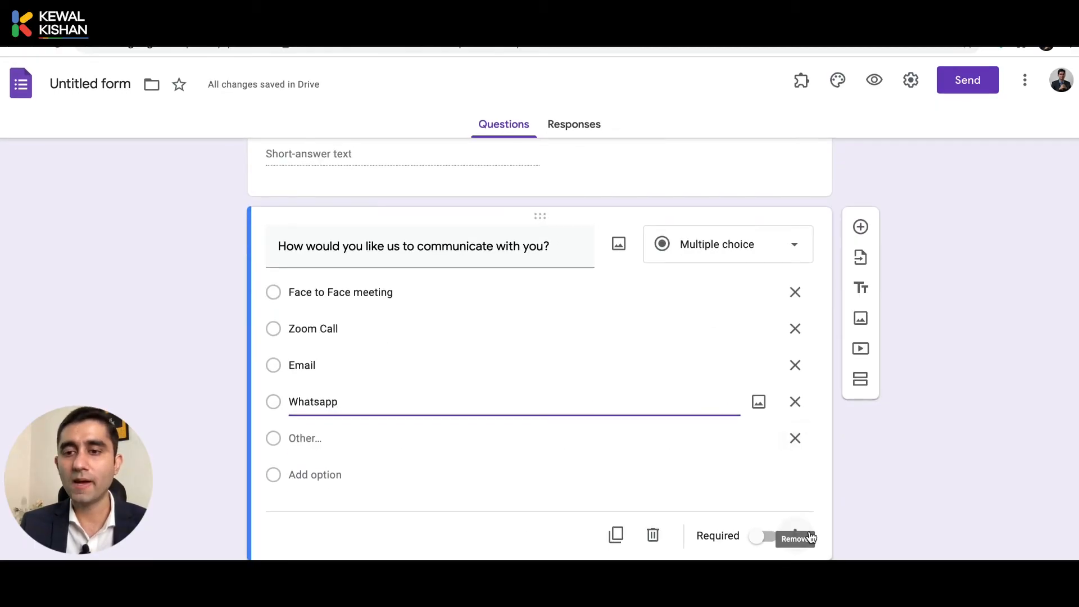
Enable 'Go to section based on answer' on the communication question.
left_click(797, 535)
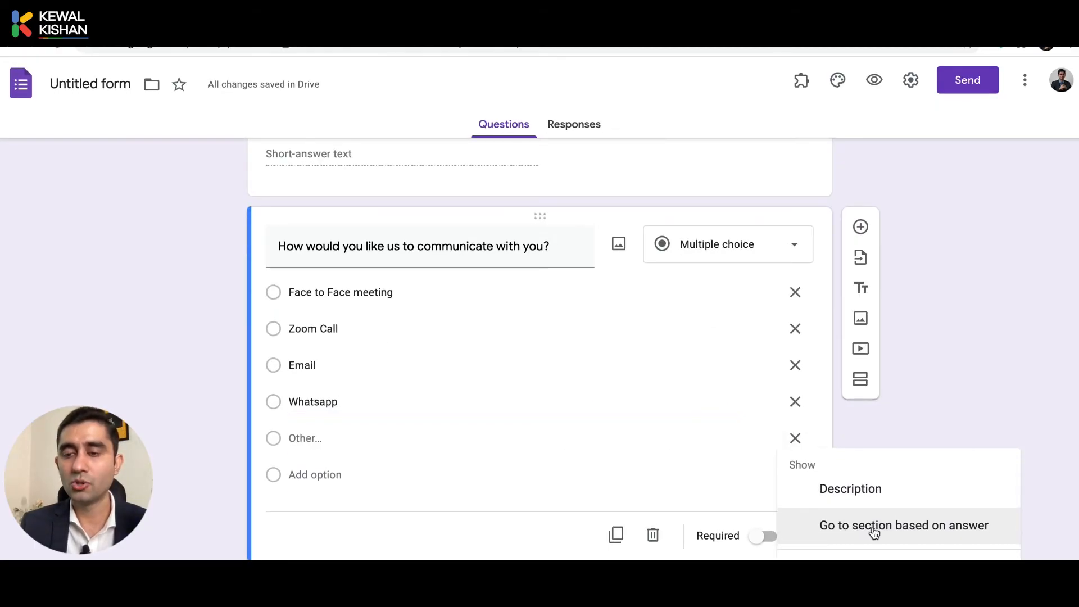
left_click(902, 533)
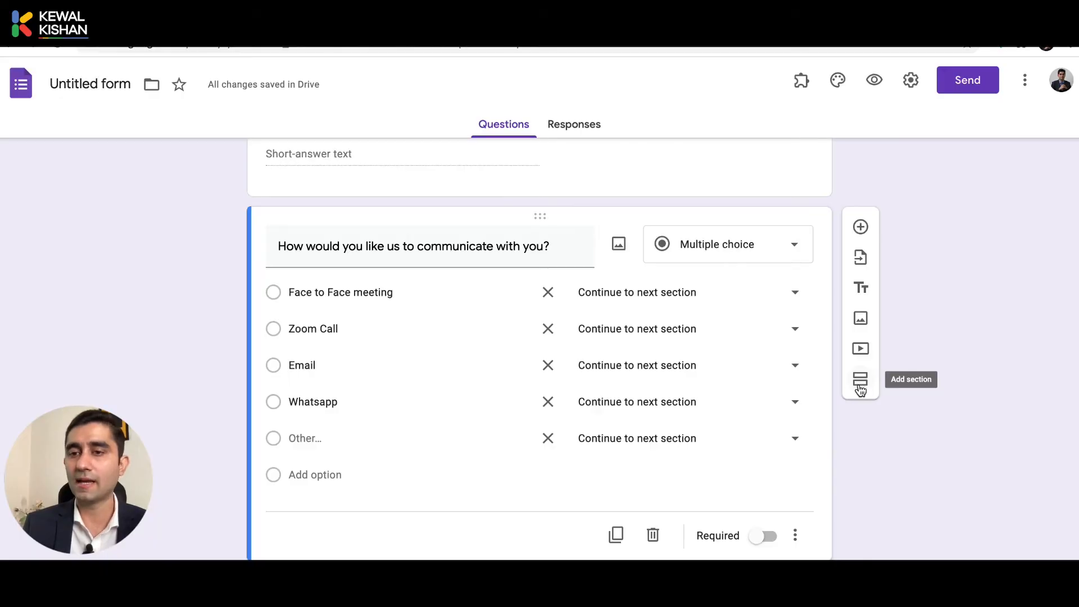
Add a new section titled 'Face to Face meeting'.
left_click(860, 382)
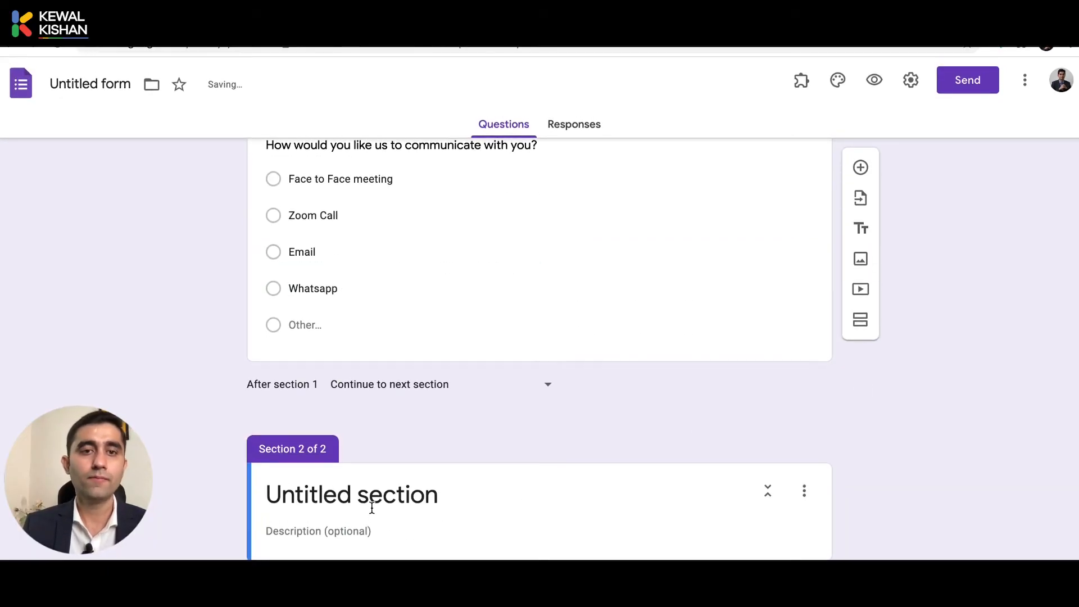
left_click(372, 508)
type("Face to ")
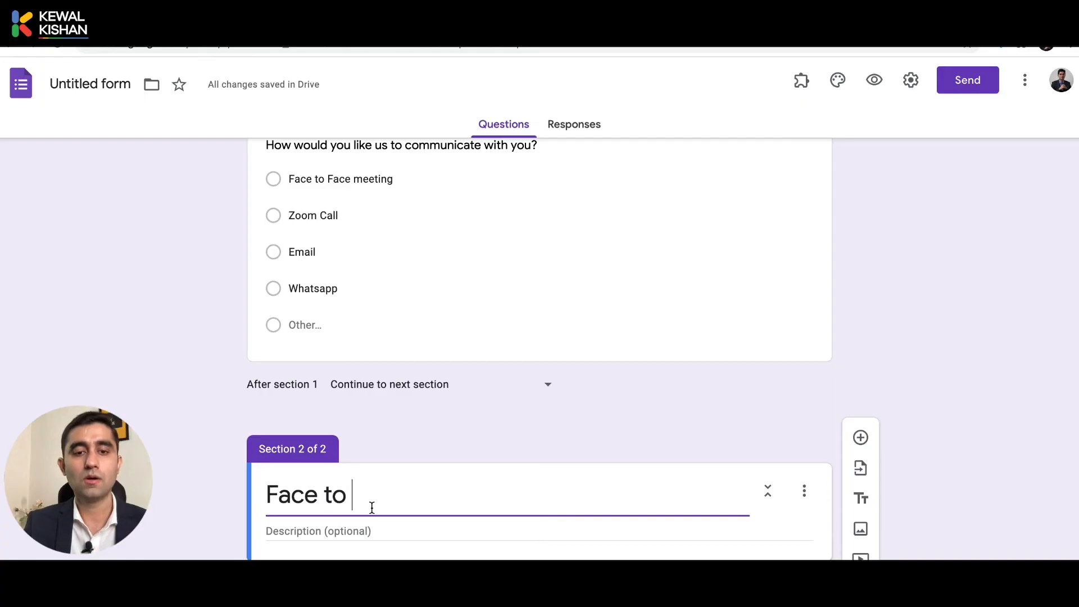
type("D")
key("BackSpace")
type("Face meeting")
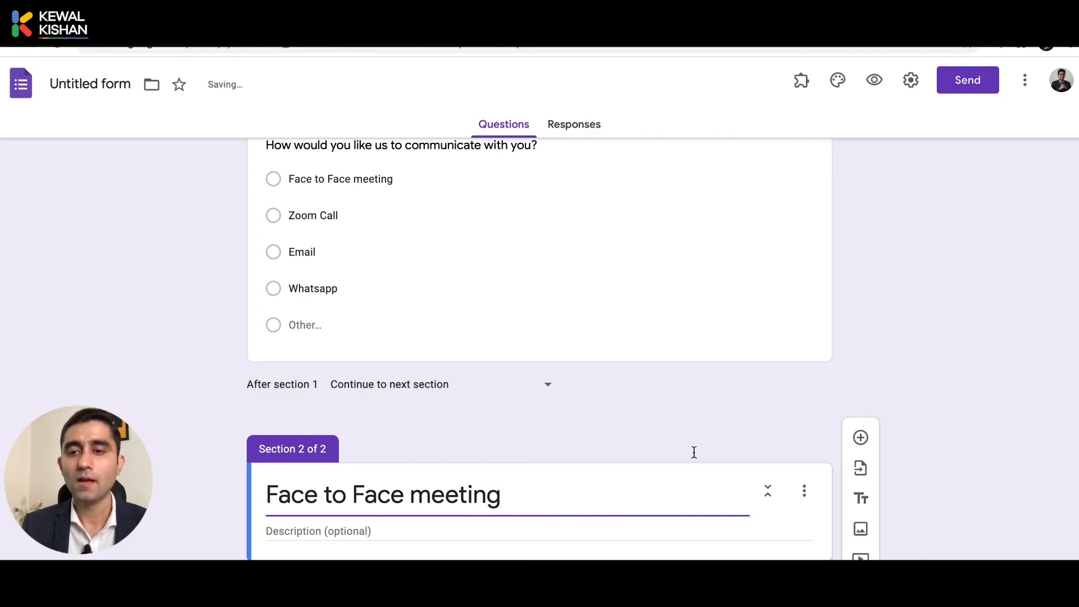
Add a 'Your Address for Meeting' question to the section, closing an accidentally opened import dialog.
left_click(862, 439)
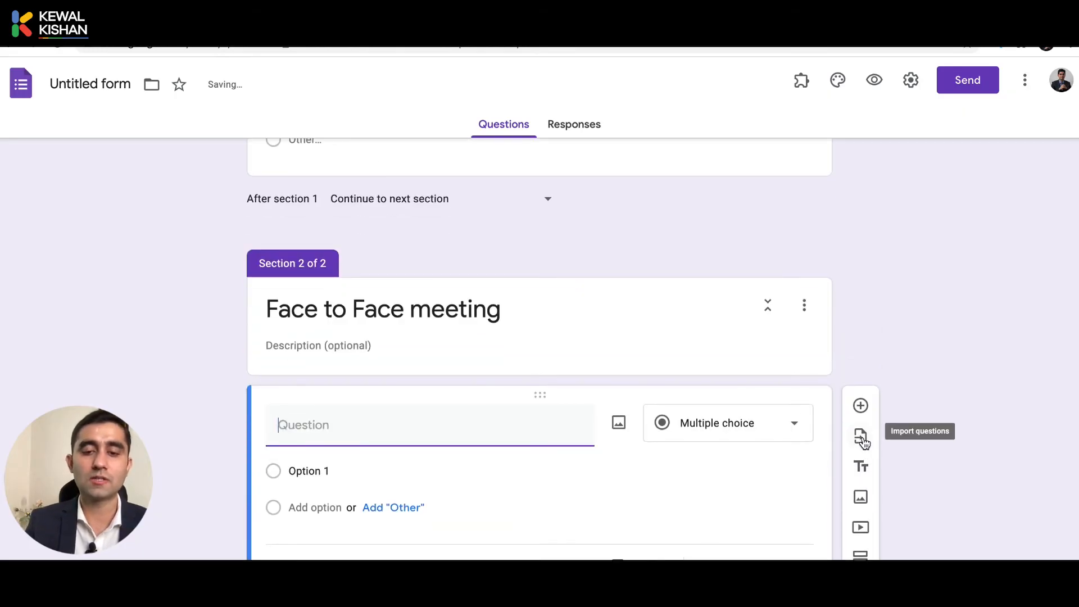
type("Your ")
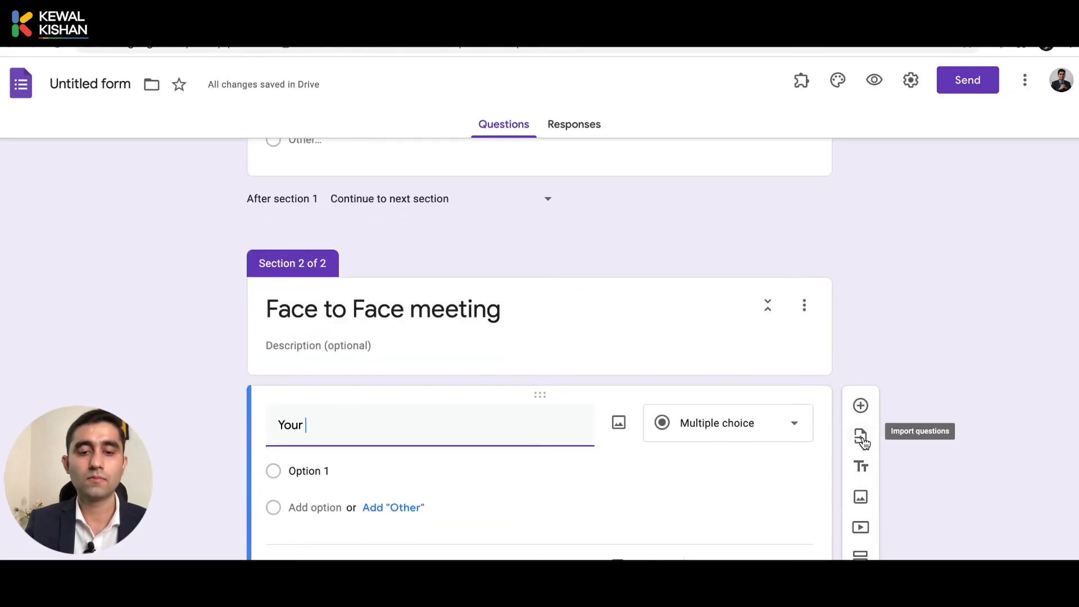
type("Address for Meeting")
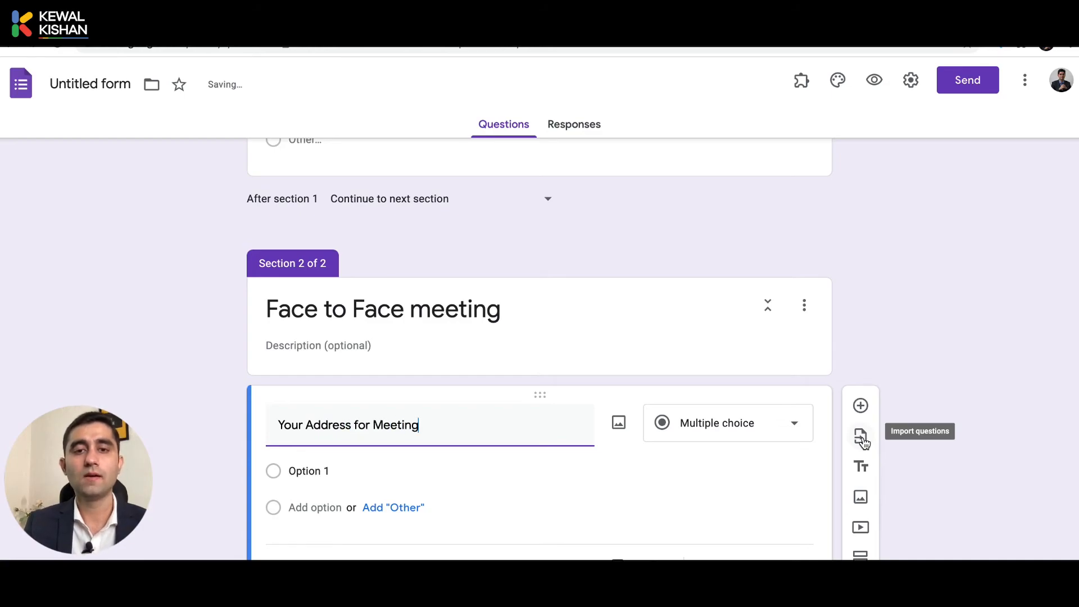
left_click(861, 437)
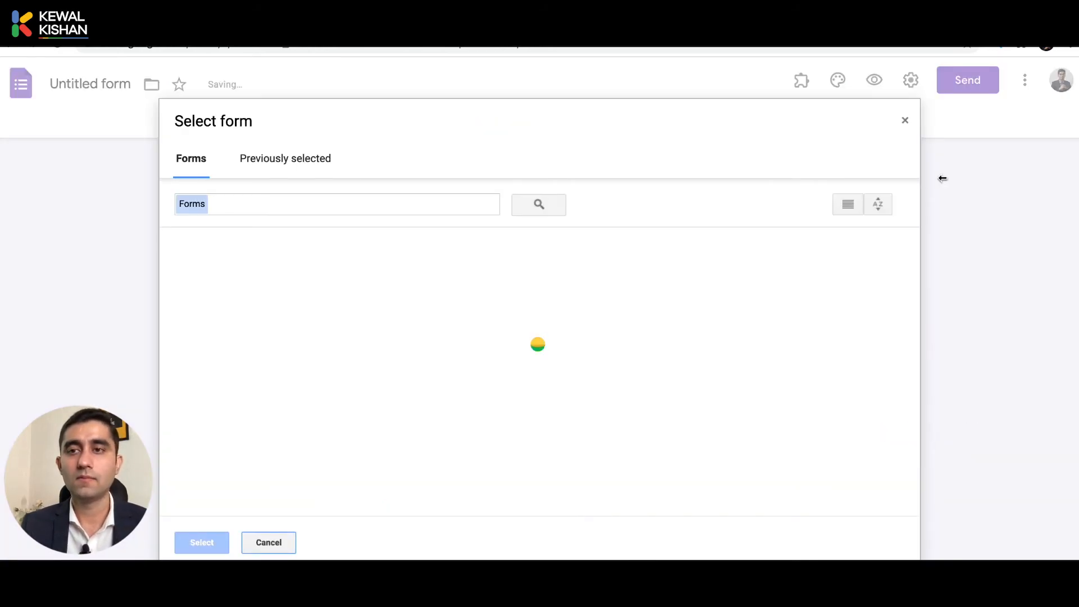
left_click(905, 121)
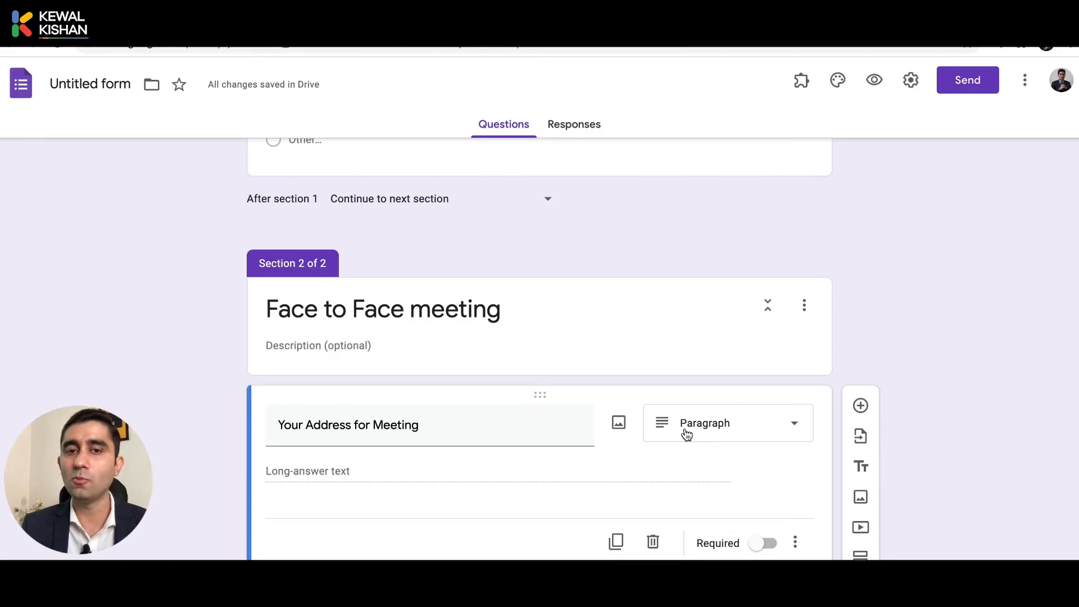
Add a Date question 'Please suggest Date & Time for our meeting' with Include time turned on.
left_click(860, 405)
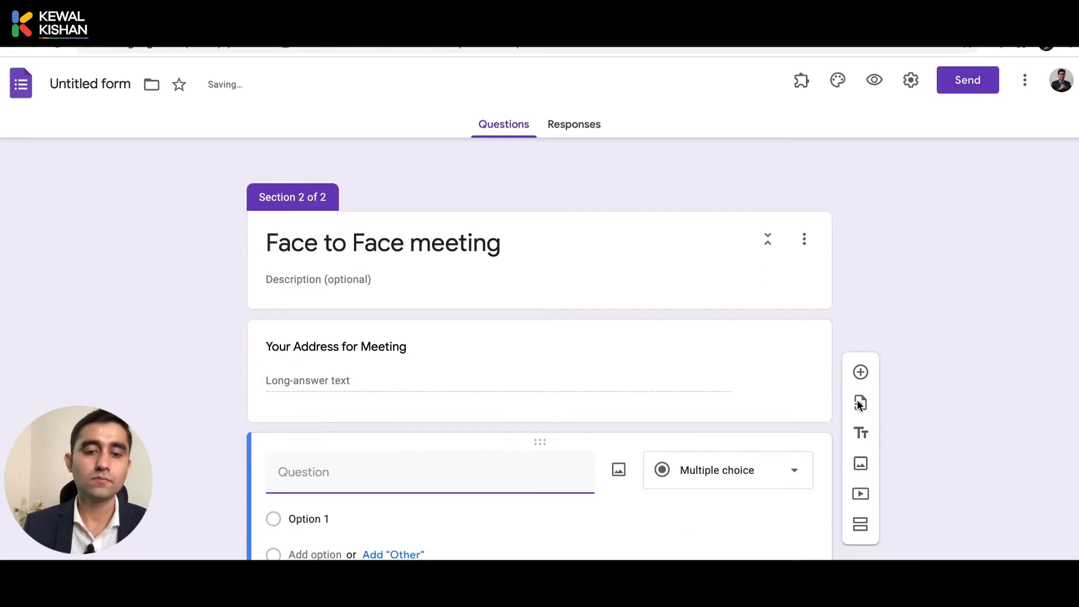
type("WH")
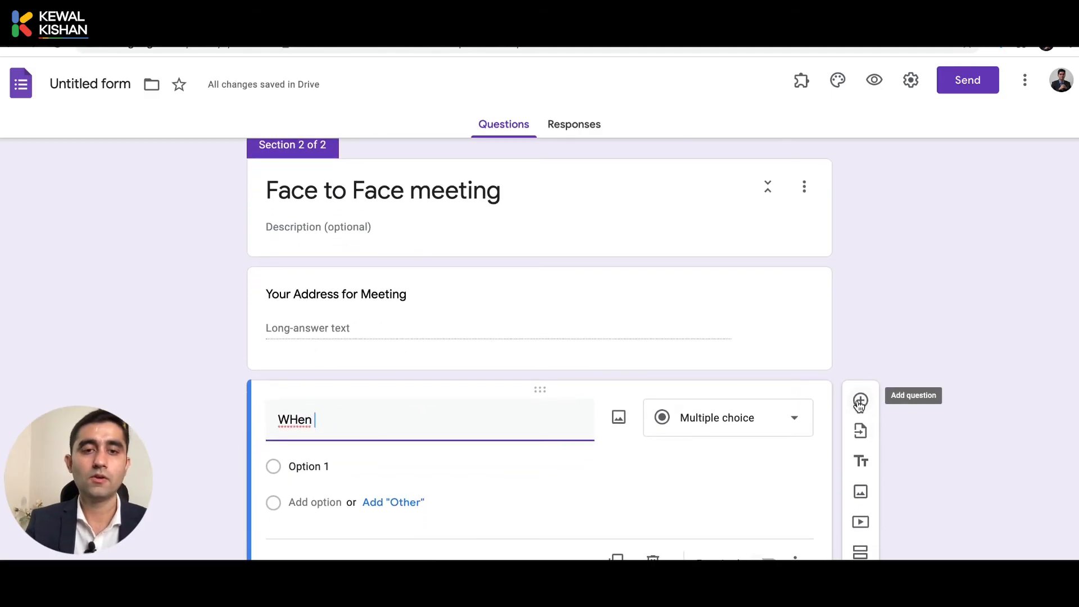
type("en")
key("BackSpace")
key("BackSpace")
key("BackSpace")
key("BackSpace")
type("P")
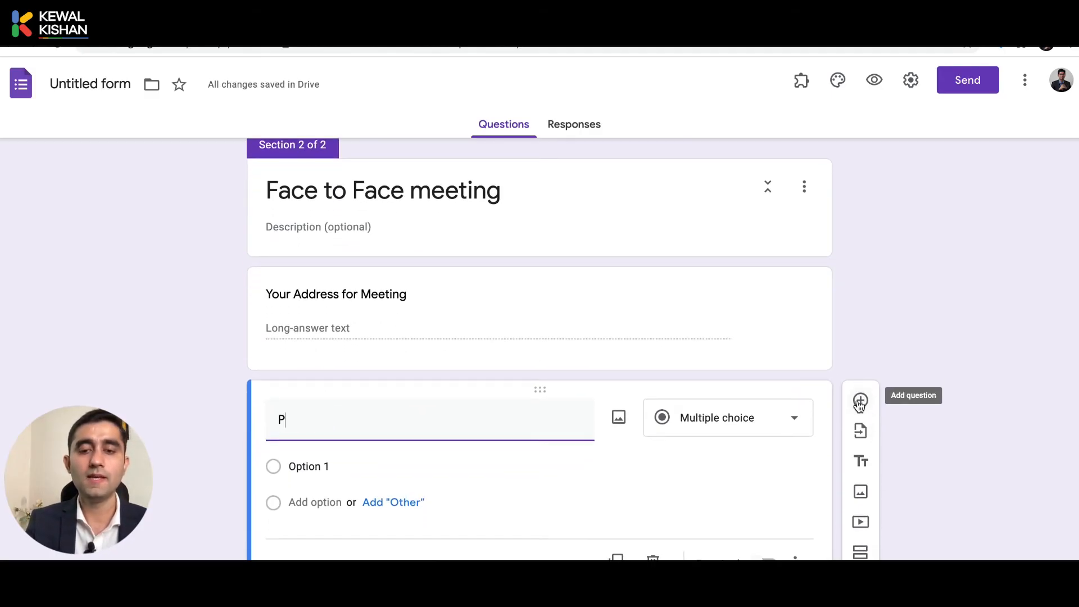
type("lease suggest Date & Time for o")
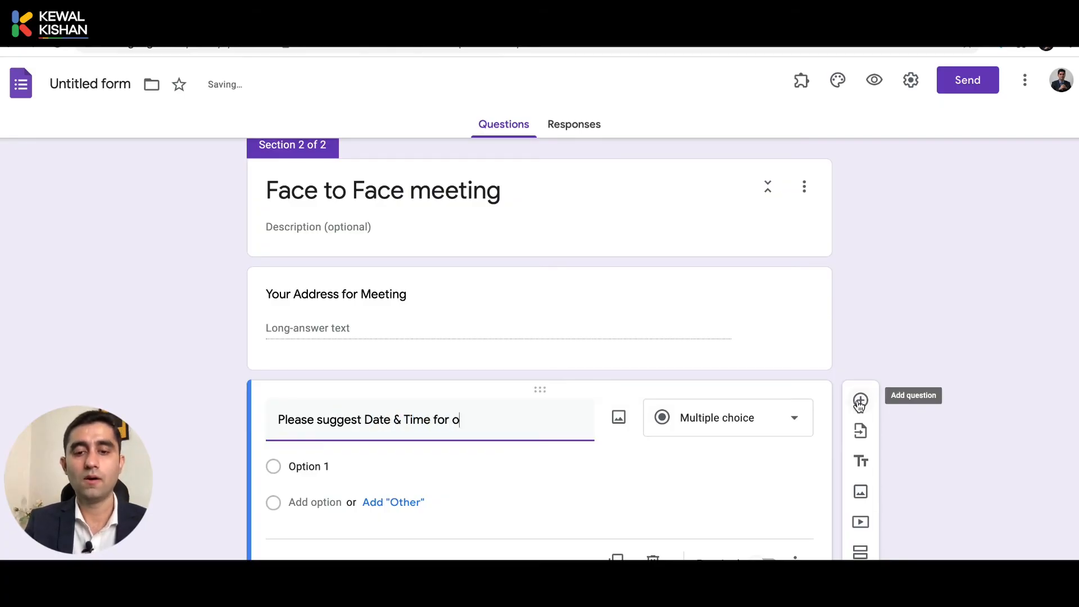
type("ur meetim")
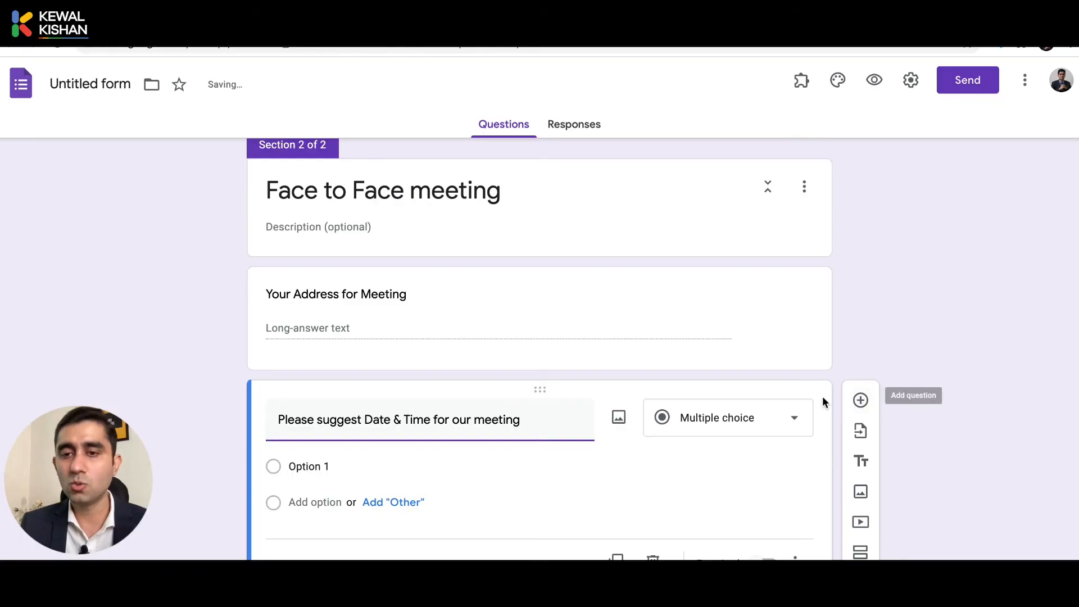
left_click(739, 416)
left_click(691, 532)
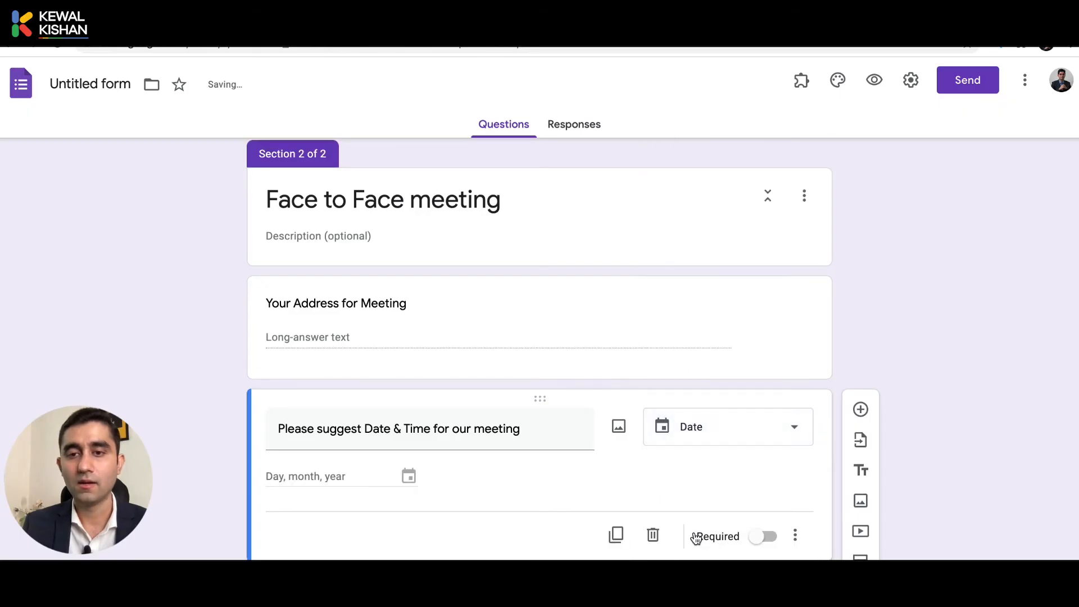
left_click(797, 537)
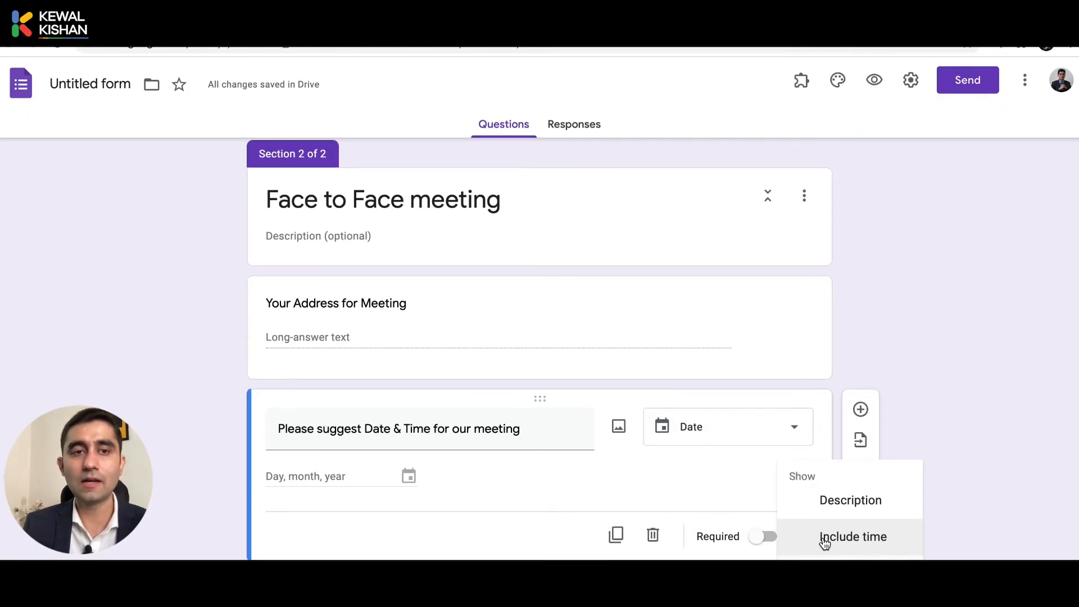
left_click(825, 537)
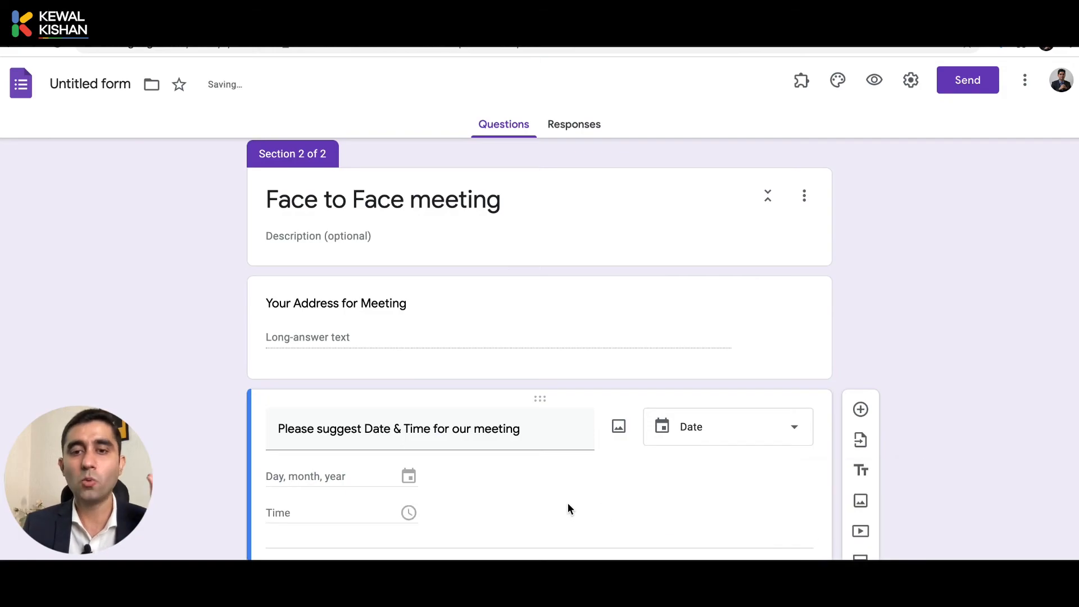
scroll(683, 499, "up", 4)
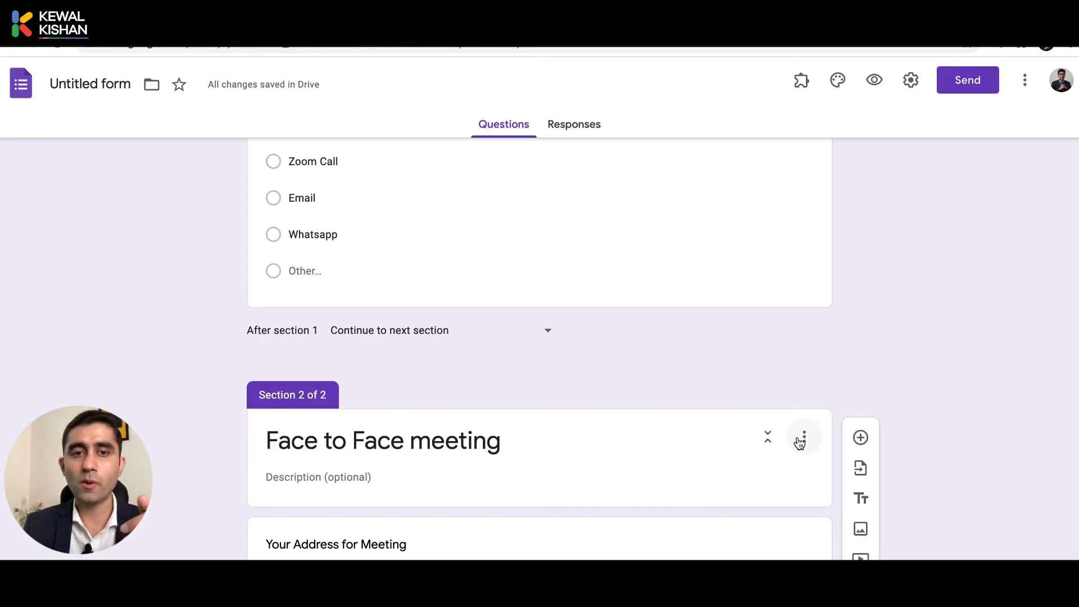
Add a section after Face to Face meeting and title it 'Other Options'.
scroll(798, 442, "up", 1)
scroll(676, 326, "up", 1)
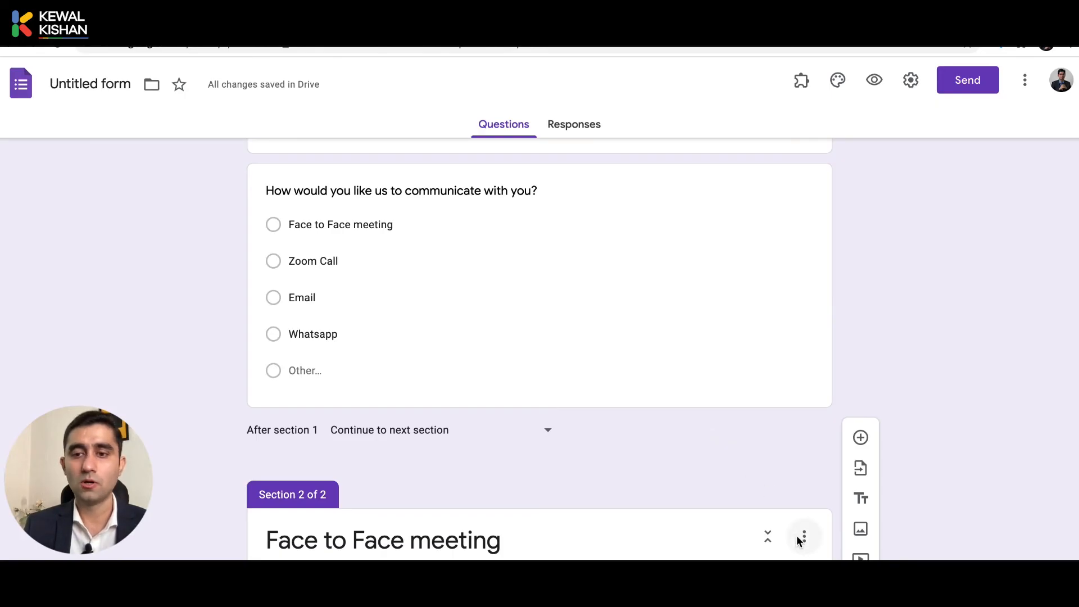
scroll(798, 541, "down", 3)
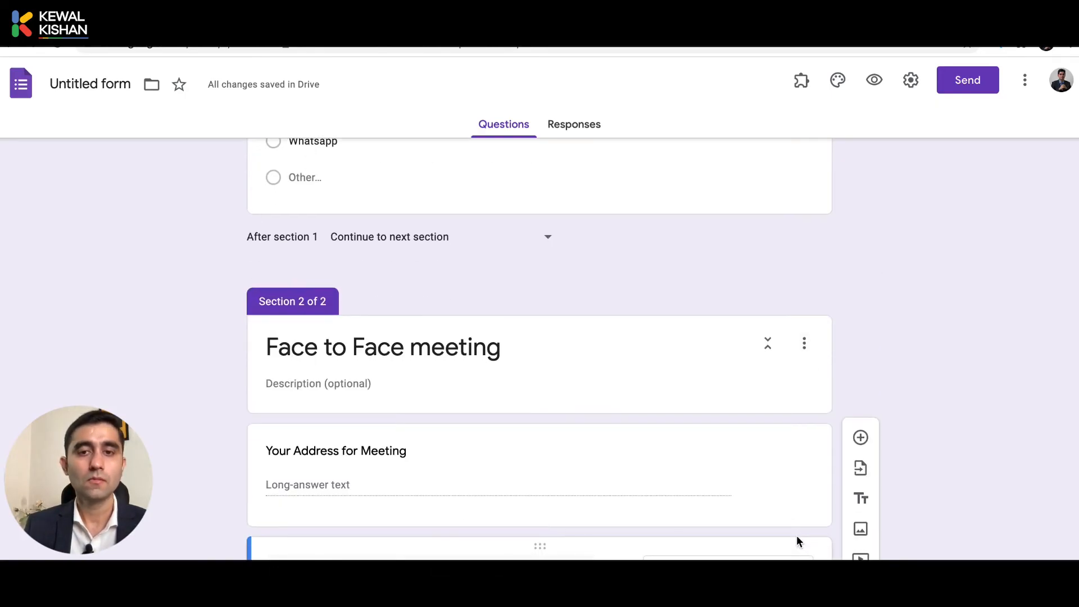
scroll(815, 368, "up", 4)
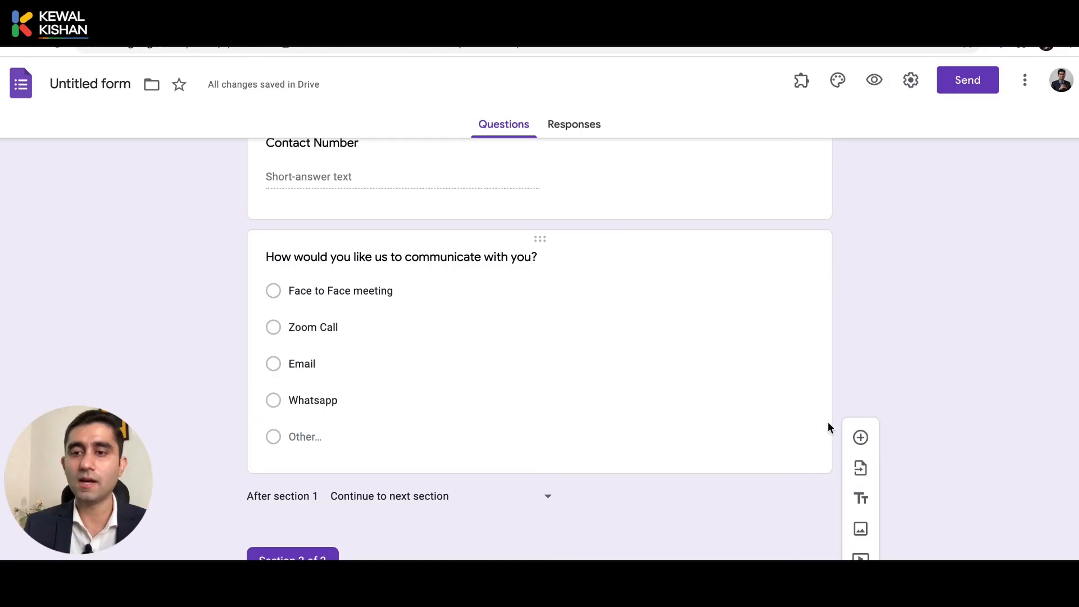
left_click(861, 589)
scroll(539, 349, "down", 4)
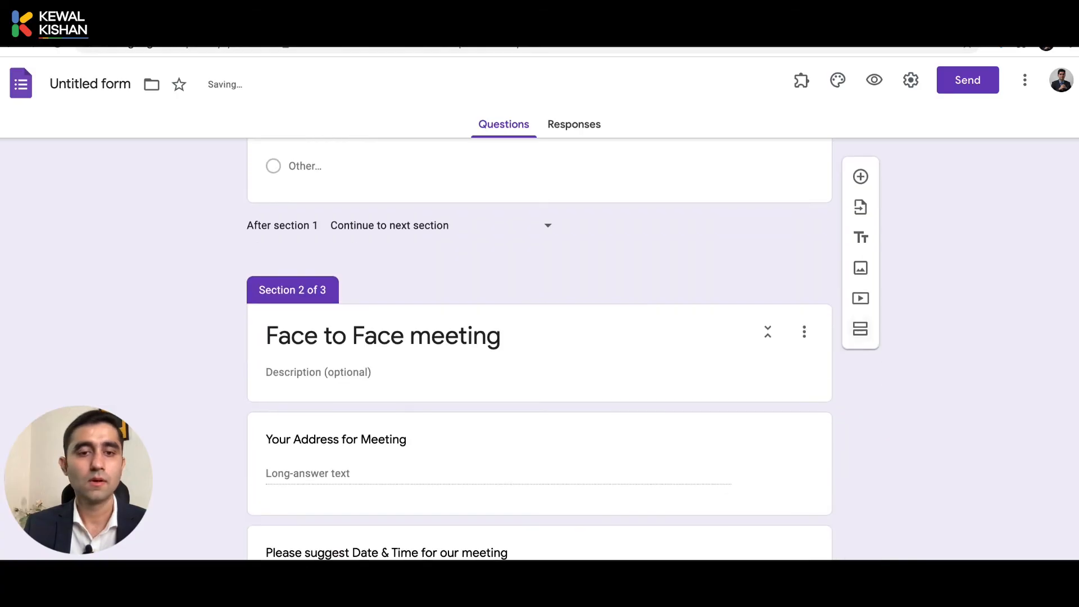
scroll(540, 349, "down", 5)
left_click(485, 500)
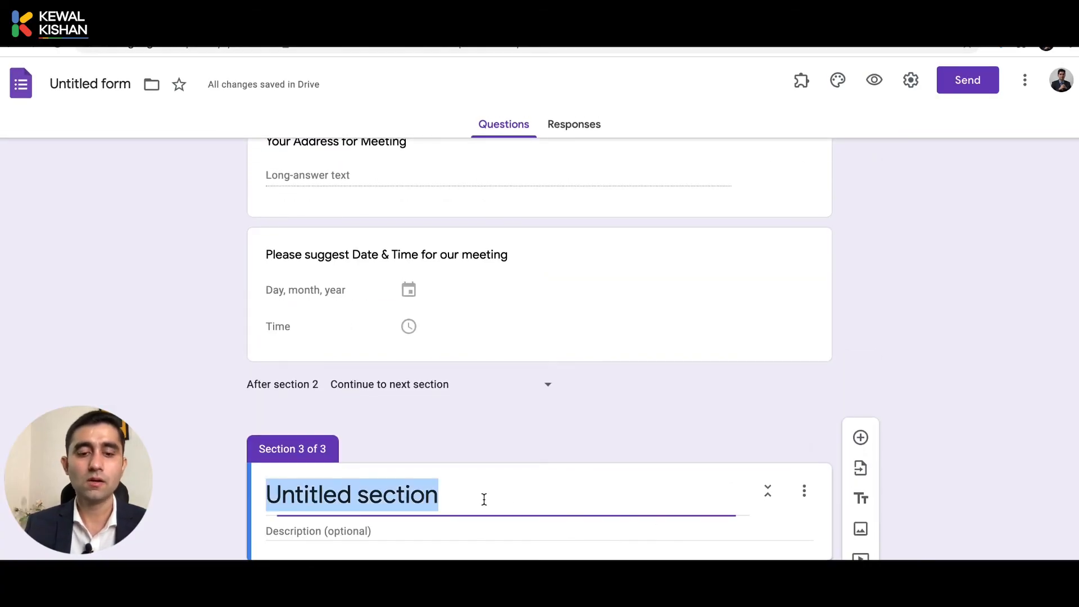
type("Zoom")
key("BackSpace")
key("BackSpace")
key("BackSpace")
key("BackSpace")
key("BackSpace")
type("Ot")
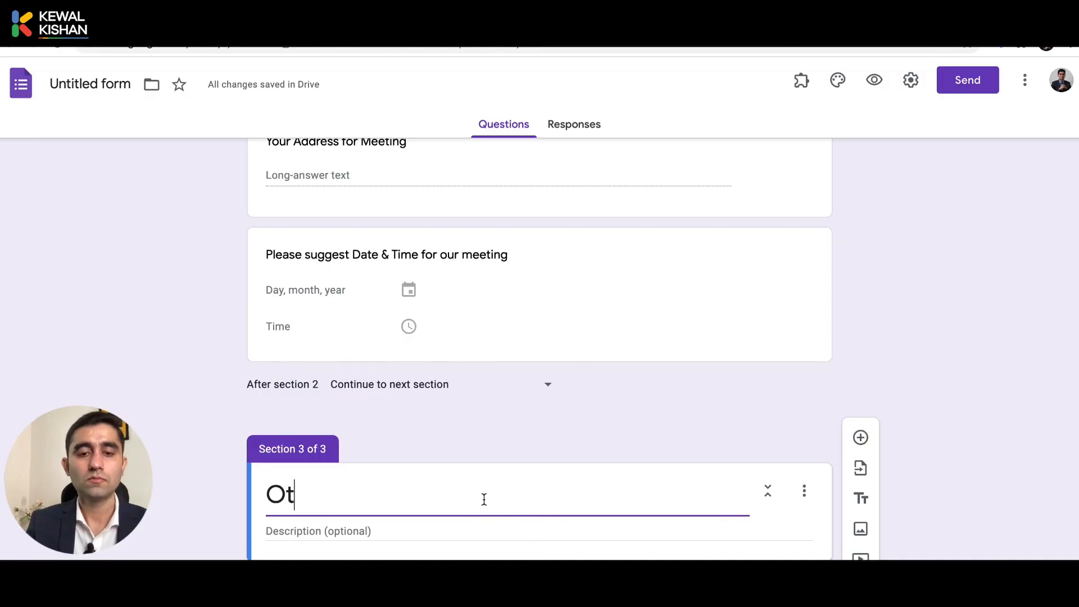
type("her Options")
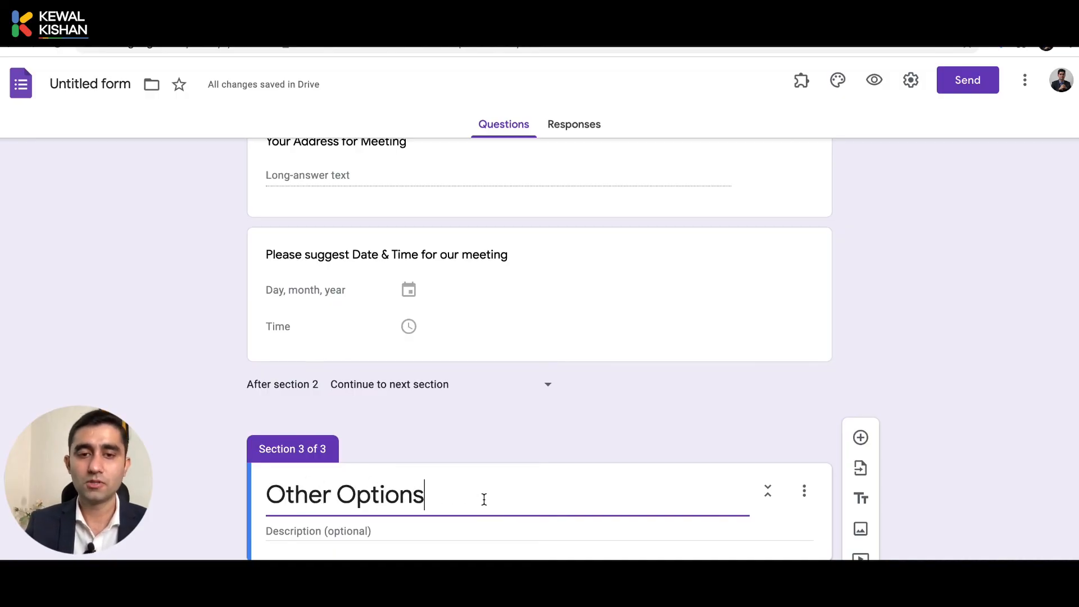
scroll(484, 499, "up", 7)
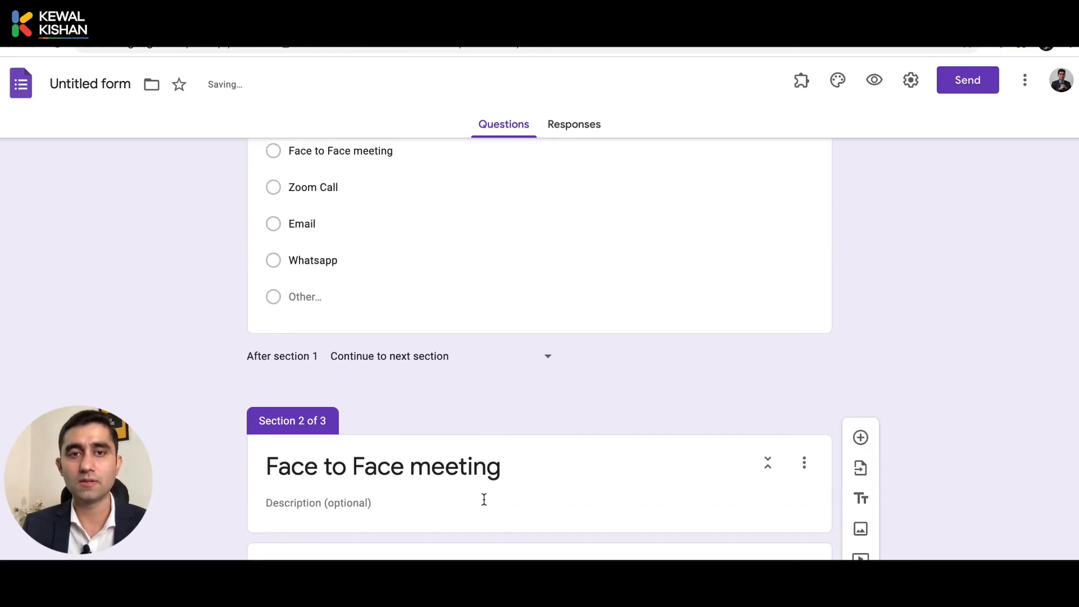
scroll(421, 393, "up", 1)
scroll(421, 392, "down", 6)
scroll(420, 392, "down", 2)
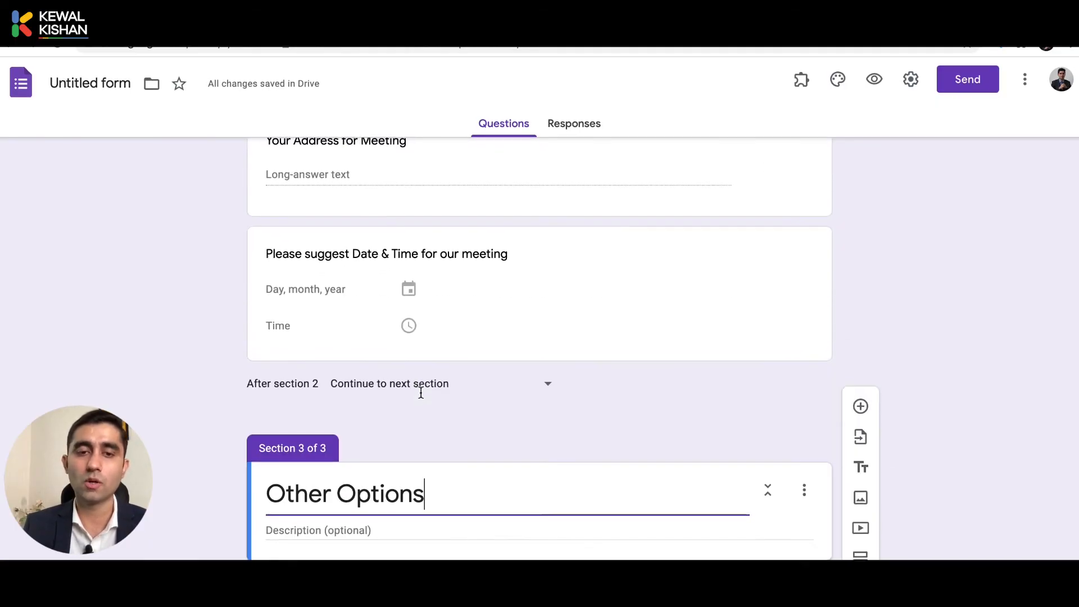
scroll(626, 478, "up", 10)
scroll(586, 501, "down", 1)
scroll(586, 501, "down", 1)
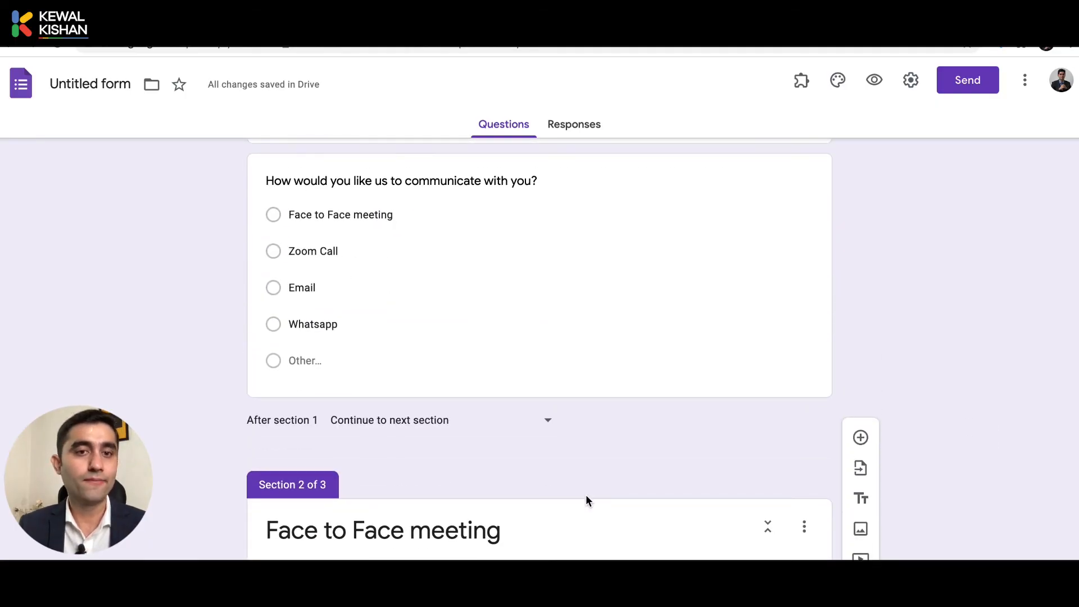
scroll(435, 345, "down", 10)
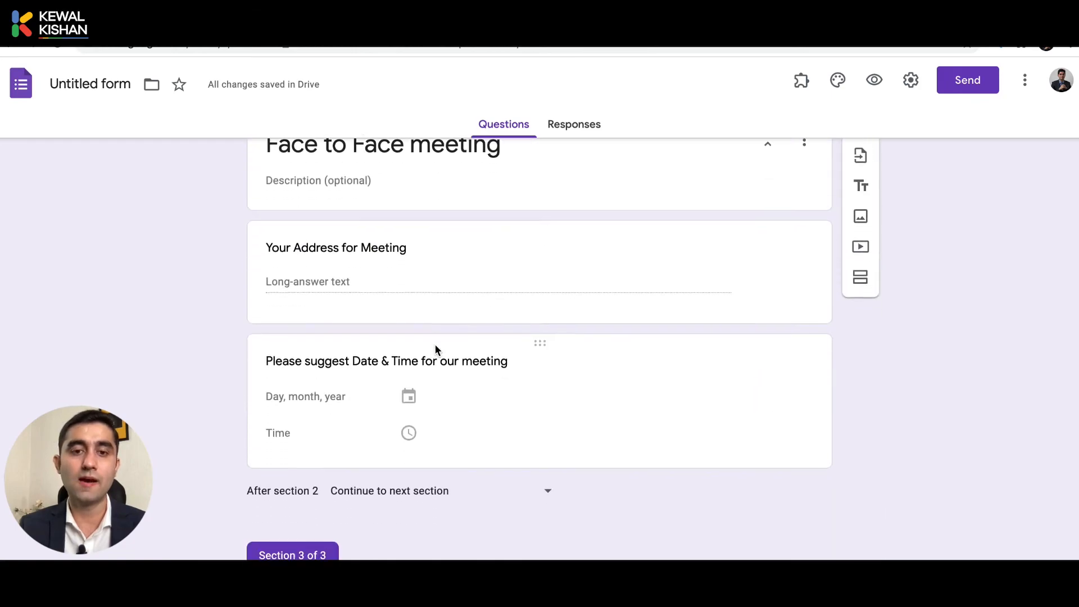
Retitle section 3 'Zoom Call' and give its short-answer question the text 'Please share Zoom ID'.
left_click(426, 343)
type("Zo")
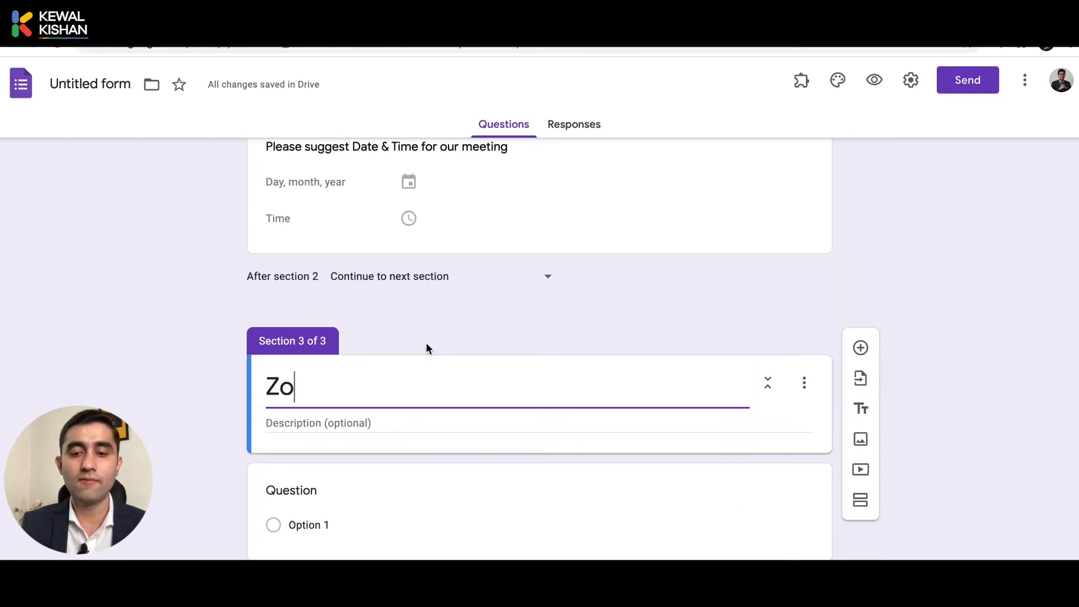
type("om Call")
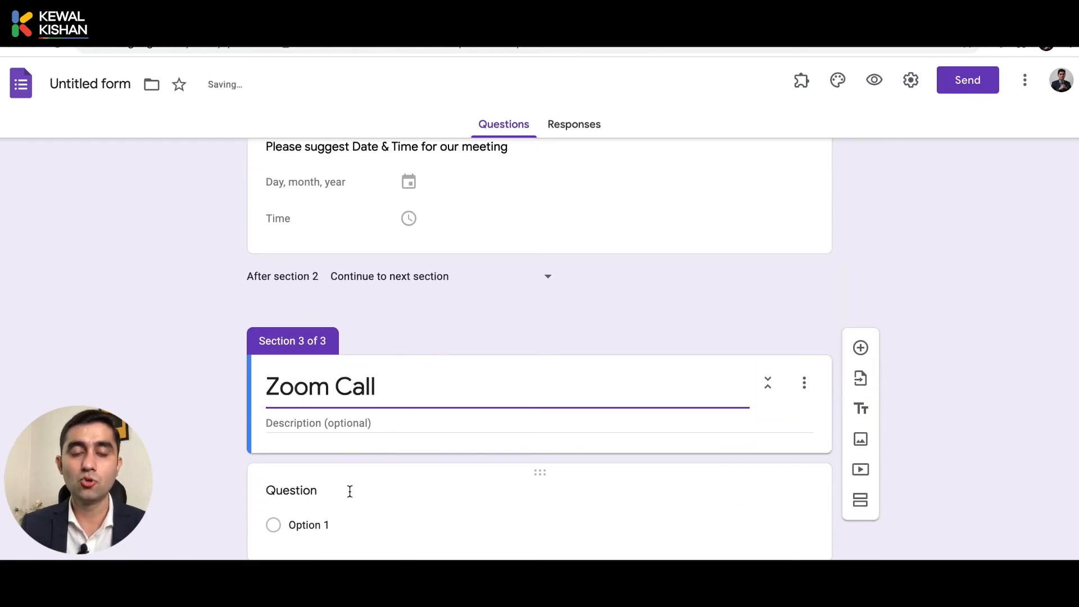
left_click(349, 490)
type("Please sha")
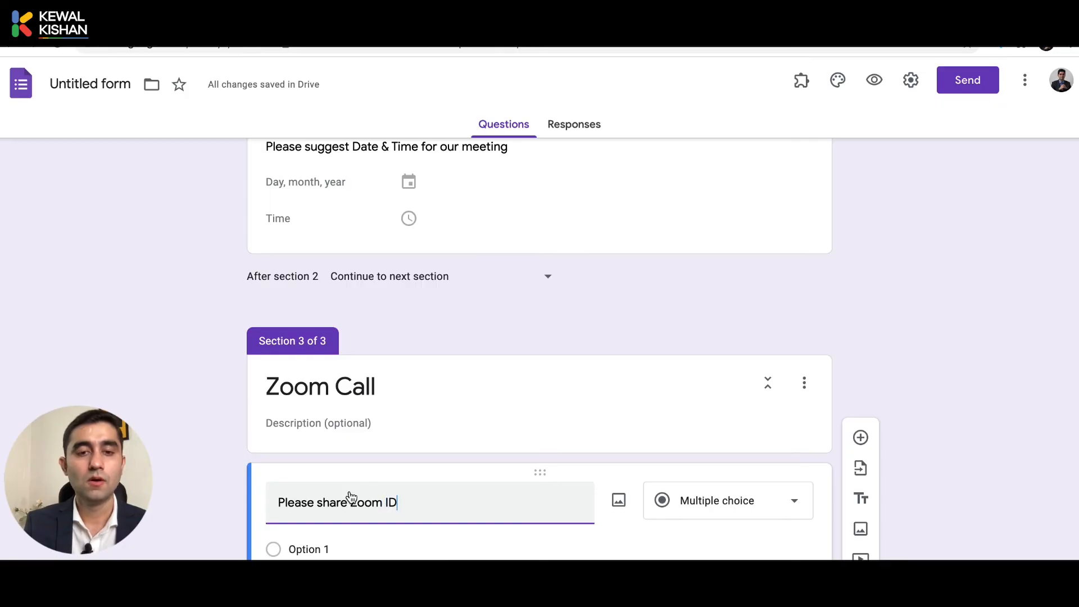
type("re Zoom ID")
scroll(748, 488, "up", 2)
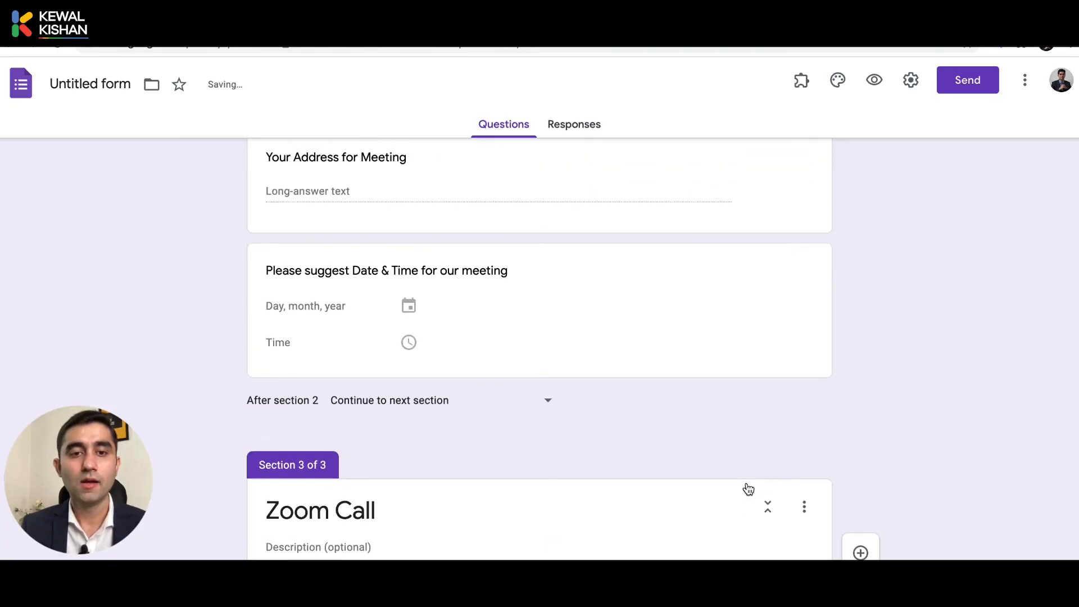
scroll(748, 489, "up", 4)
scroll(747, 482, "up", 1)
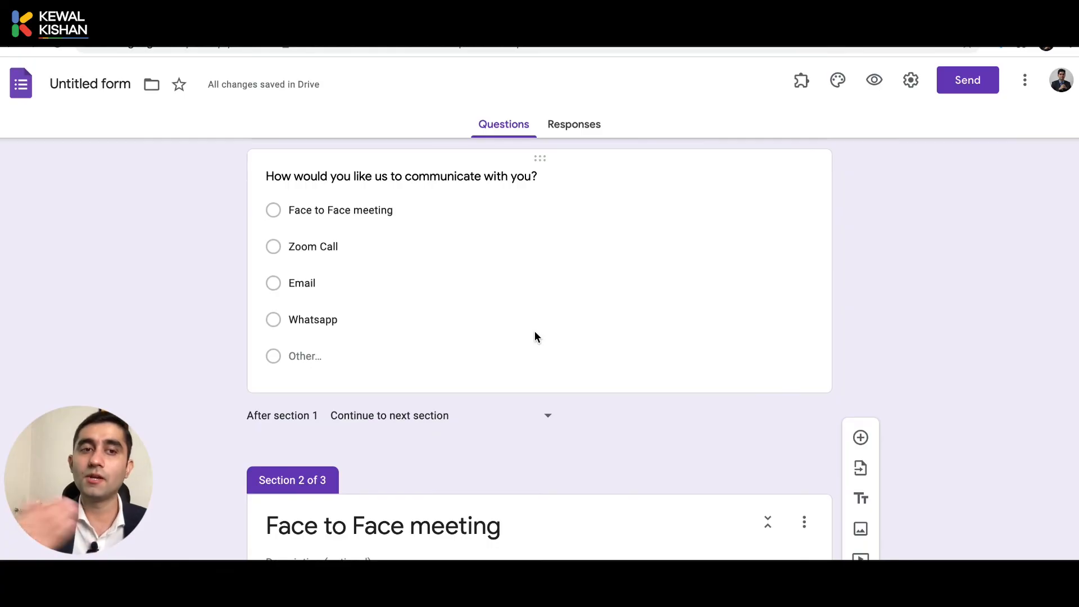
Set both the 'After section 2' and 'After section 1' routing to 'Submit form'.
scroll(535, 332, "down", 8)
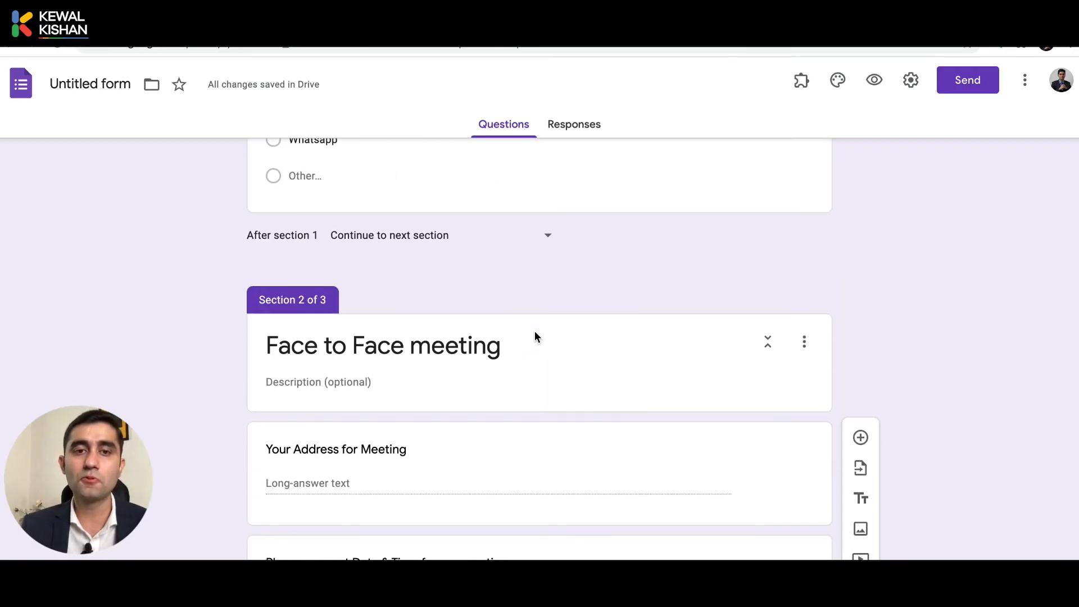
scroll(516, 380, "up", 6)
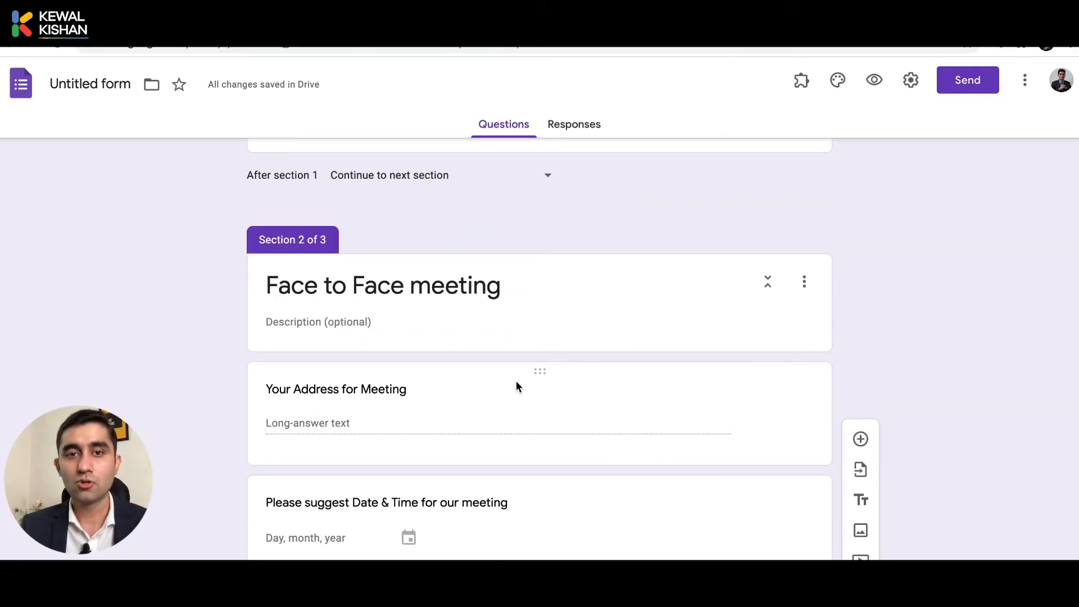
scroll(516, 380, "down", 6)
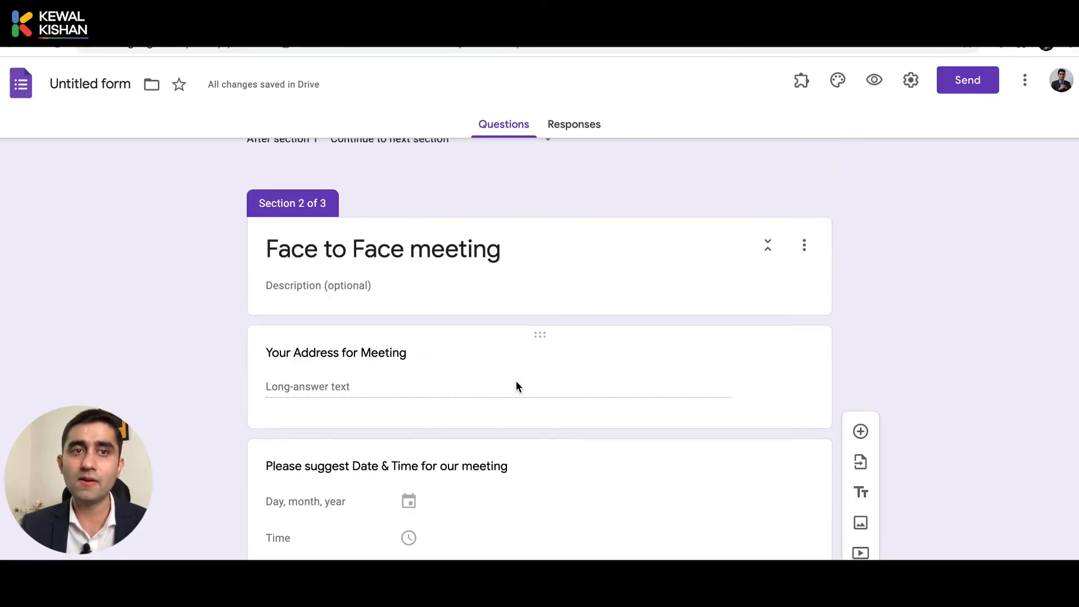
scroll(516, 386, "up", 3)
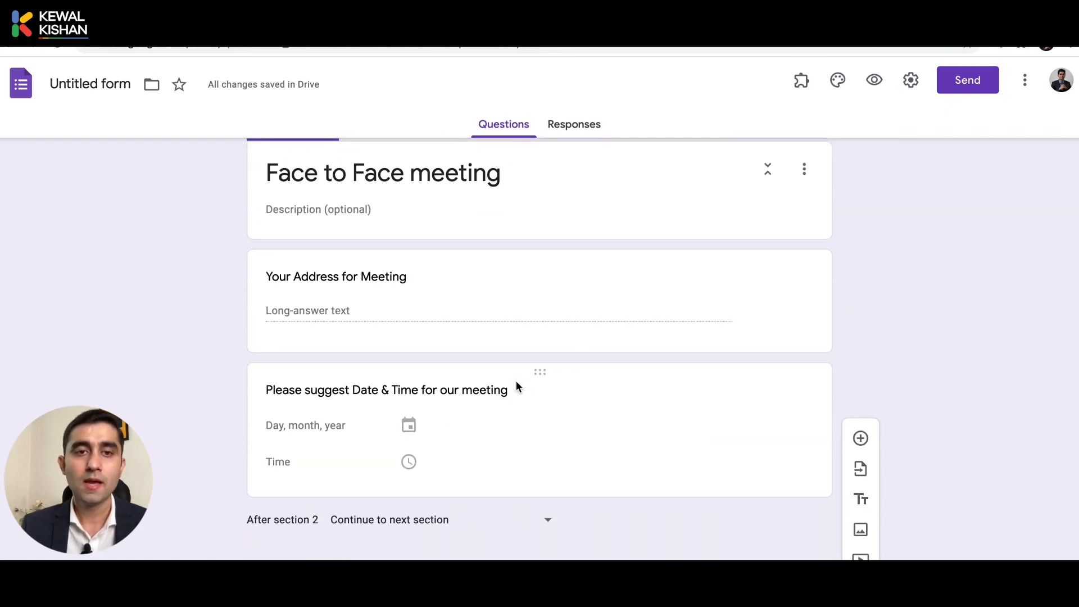
scroll(359, 339, "down", 5)
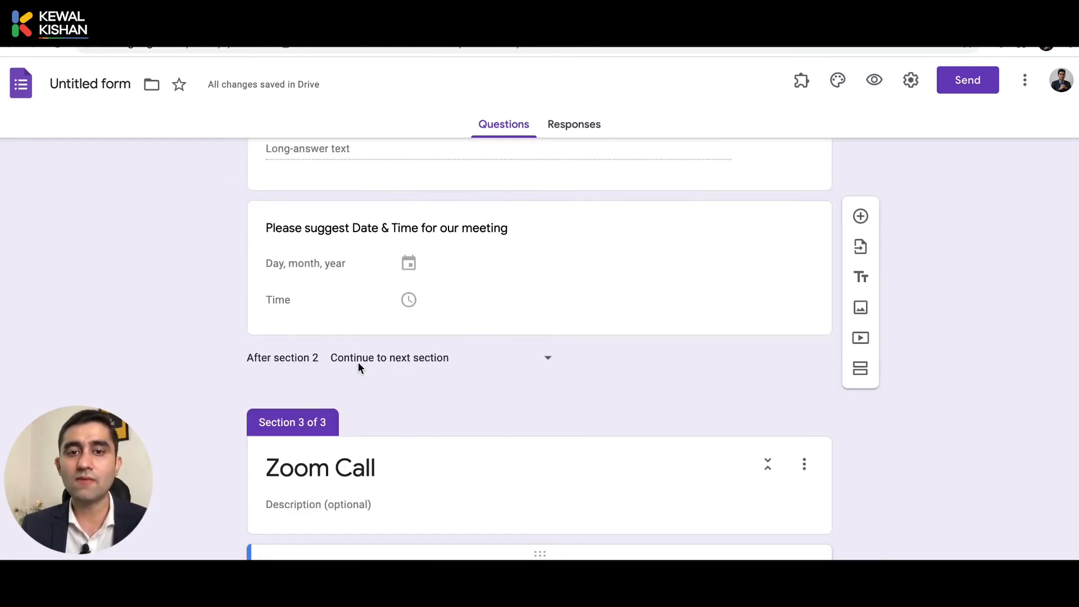
left_click(424, 334)
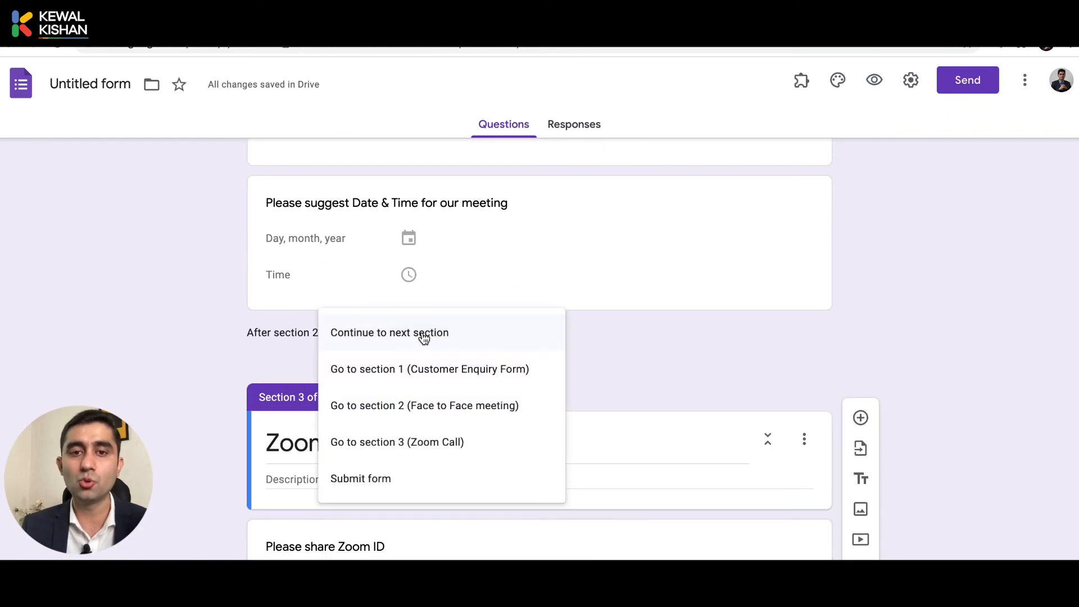
left_click(369, 483)
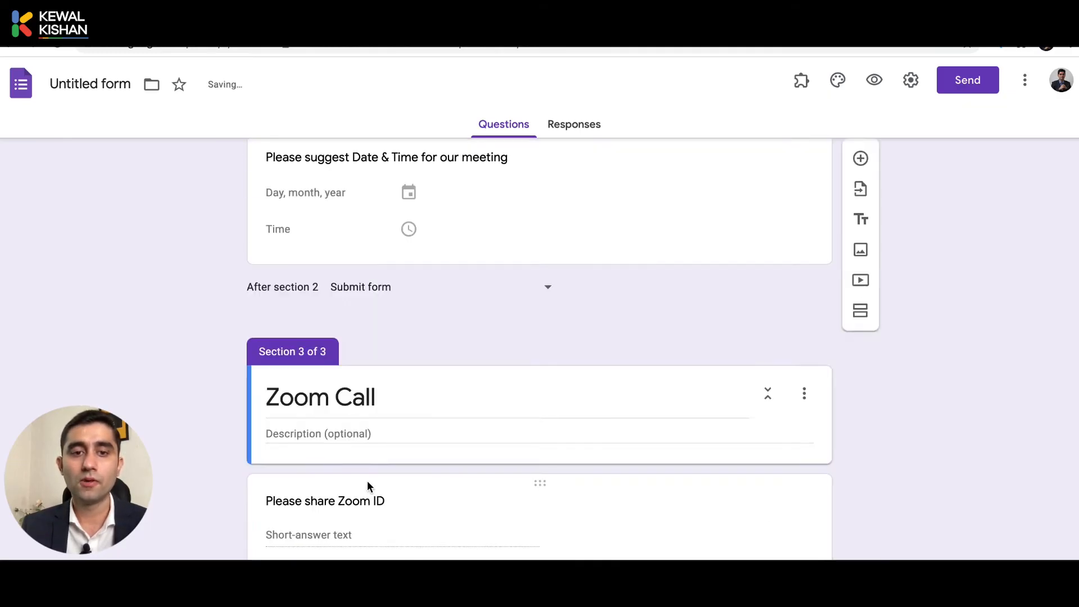
scroll(368, 482, "up", 12)
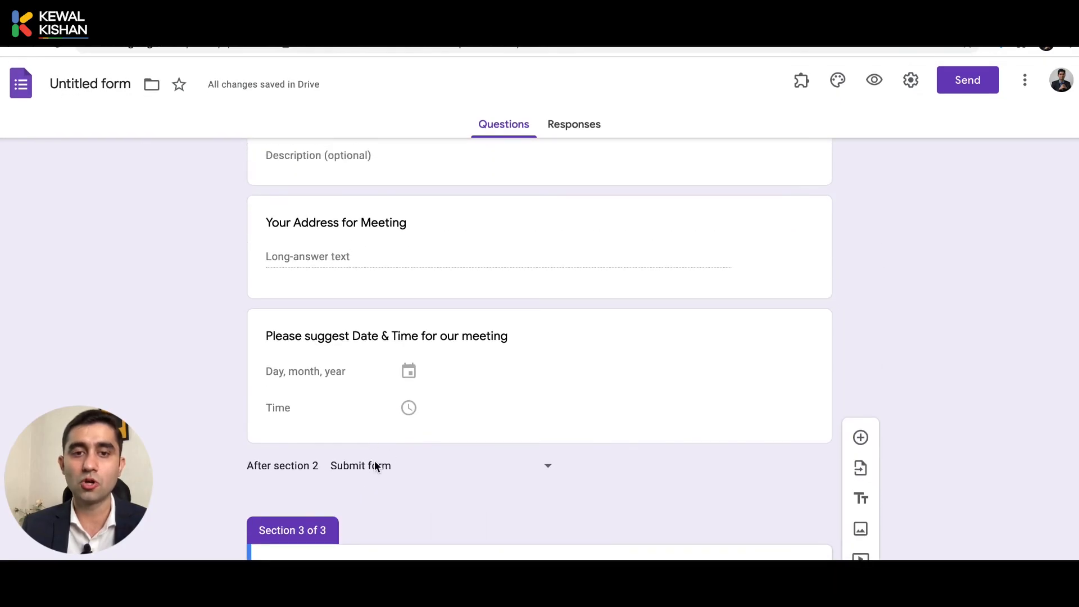
scroll(375, 462, "up", 1)
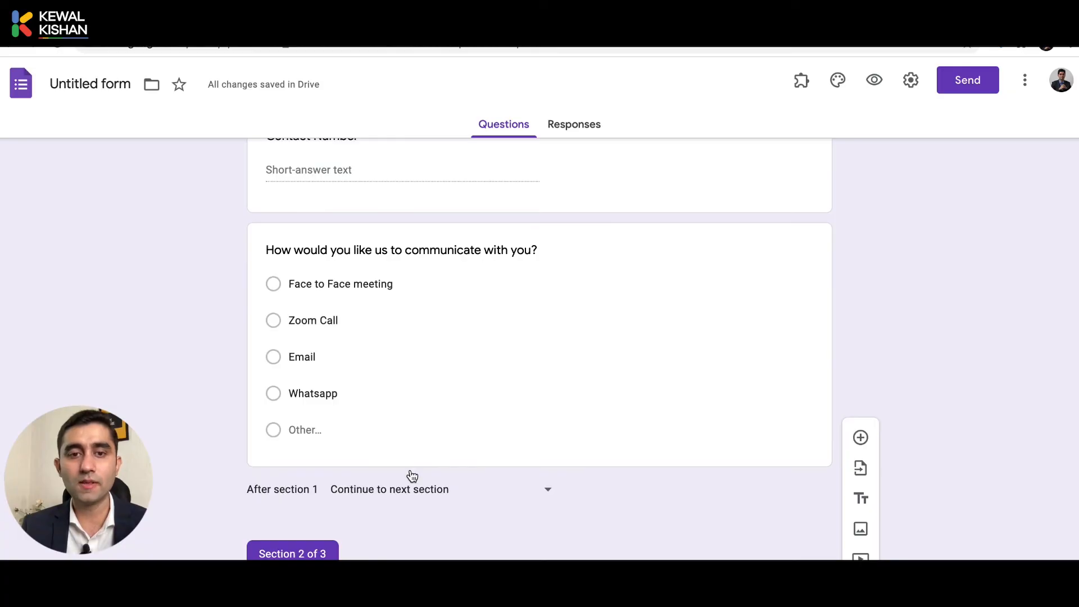
left_click(437, 498)
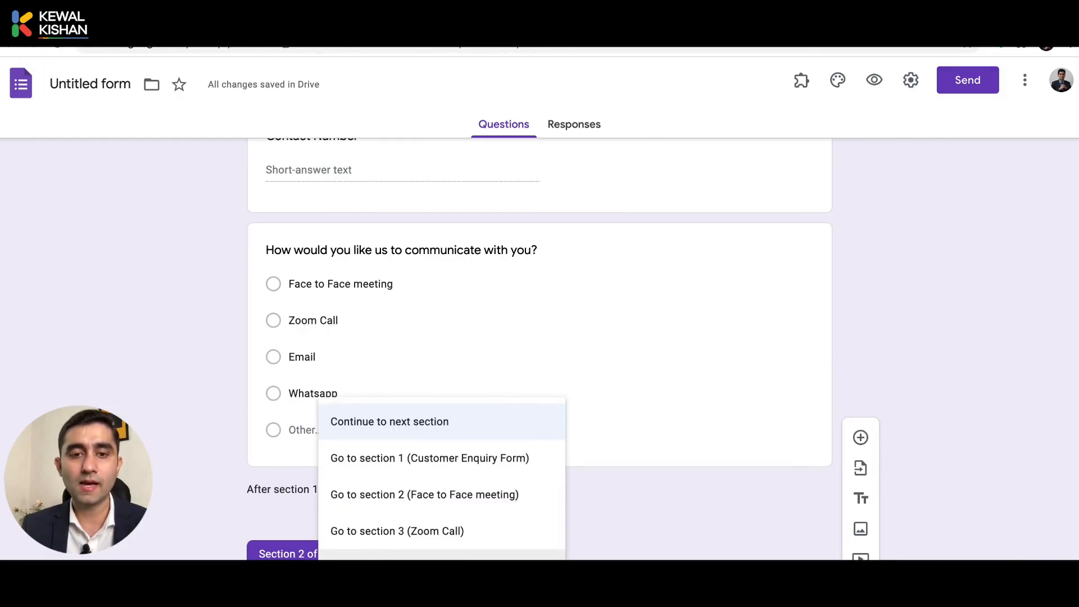
left_click(394, 556)
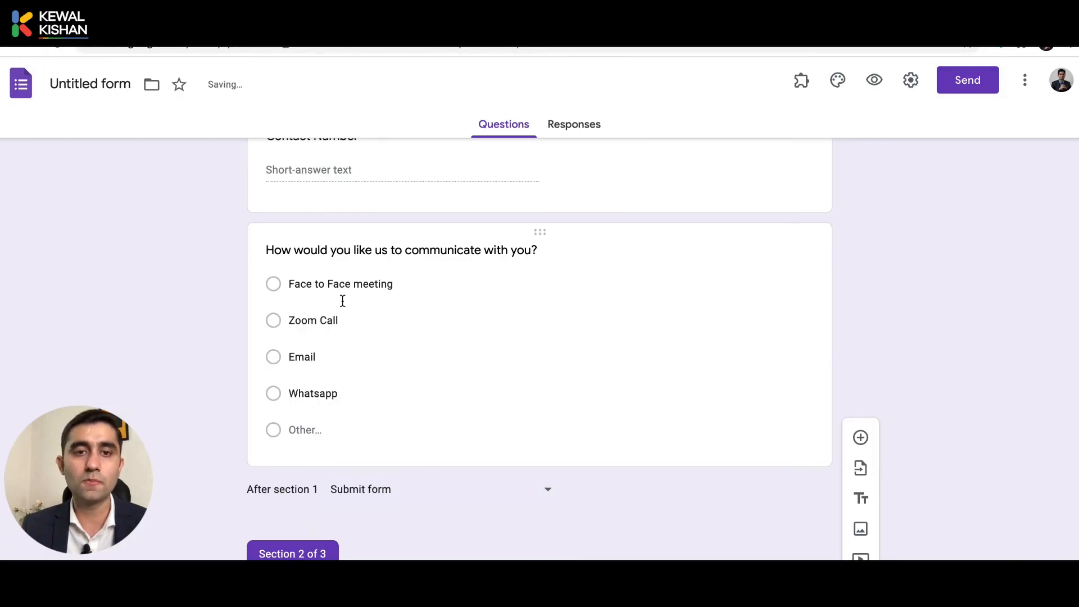
In the communication question, route Face to Face meeting to section 2 and Zoom Call to section 3.
left_click(456, 301)
left_click(425, 304)
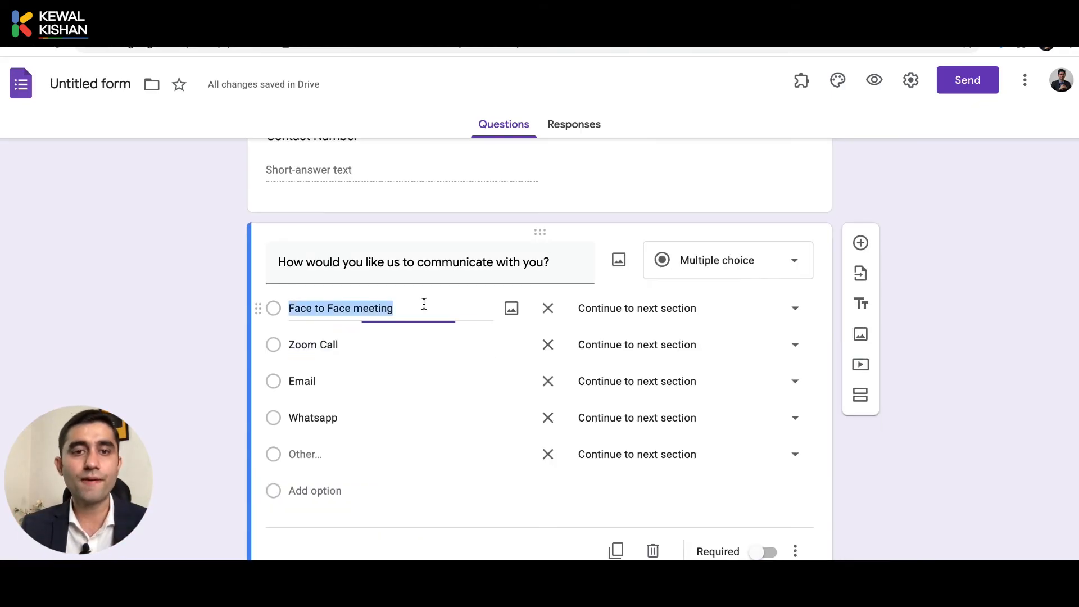
left_click(635, 311)
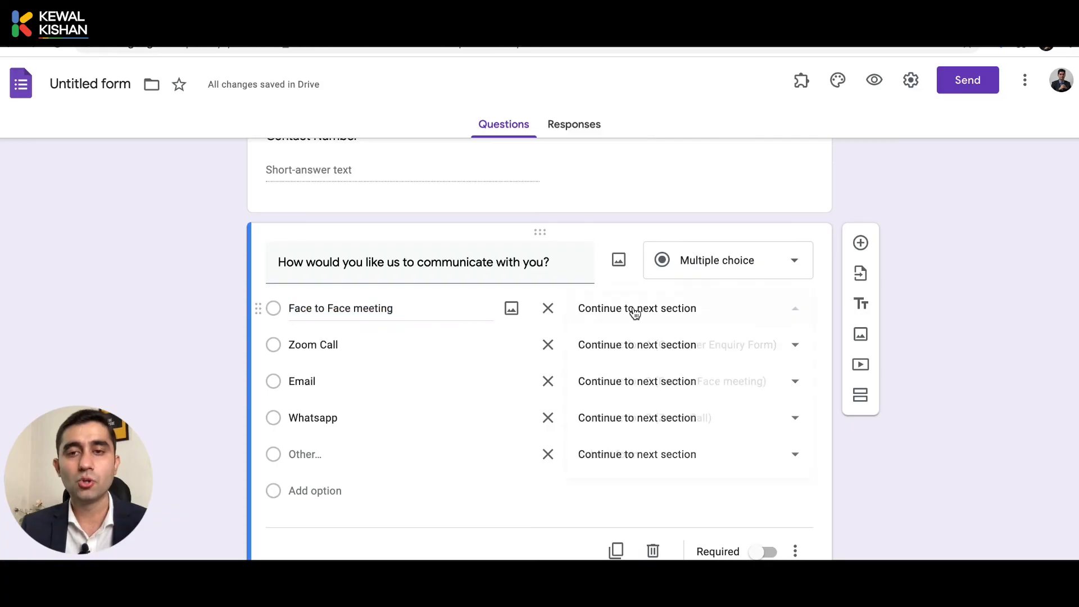
left_click(699, 391)
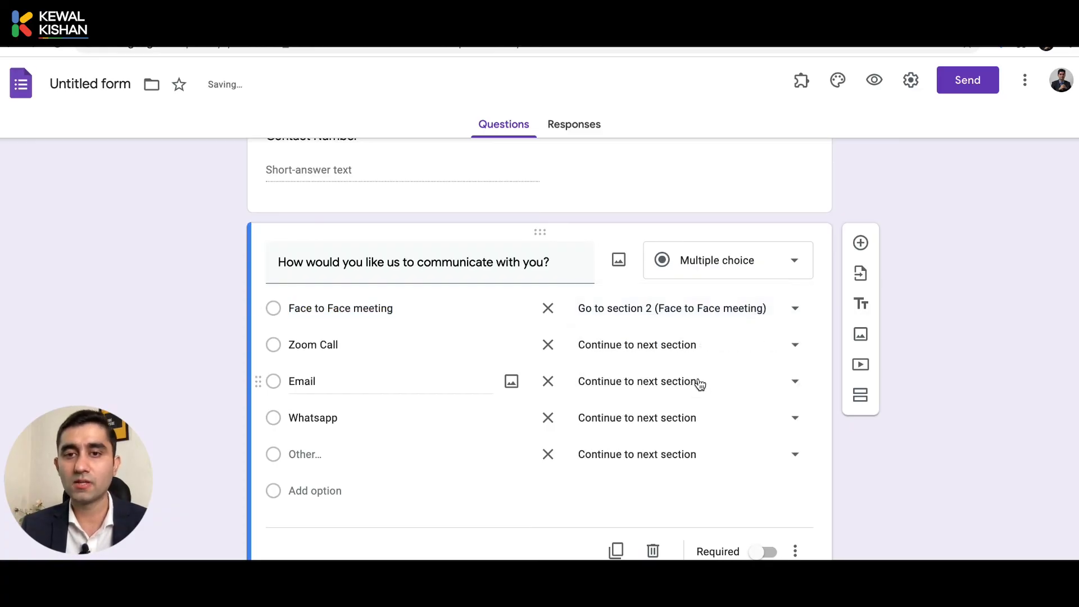
left_click(622, 347)
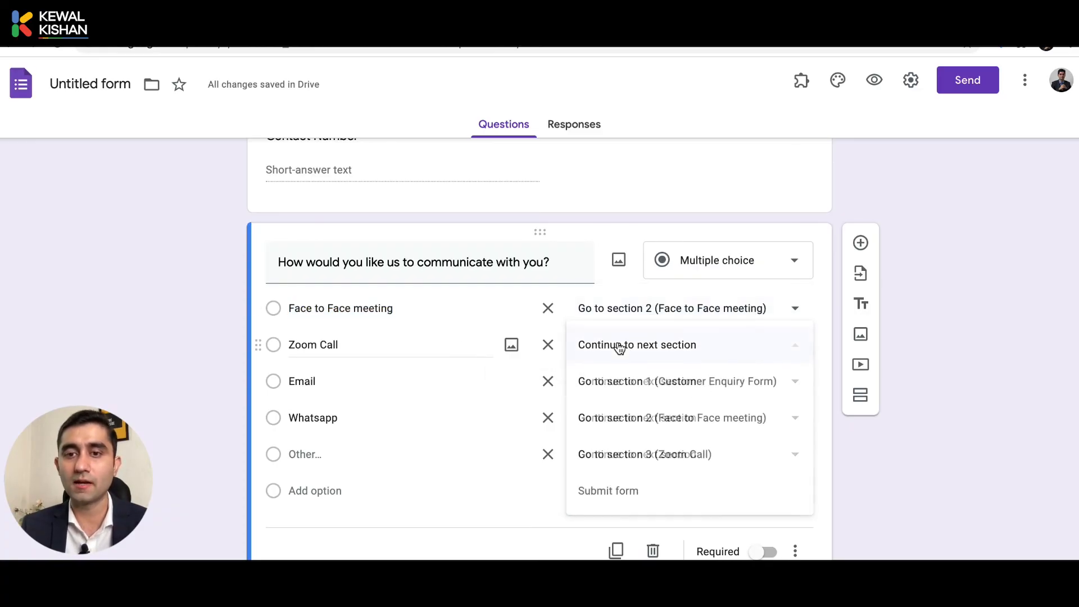
left_click(625, 455)
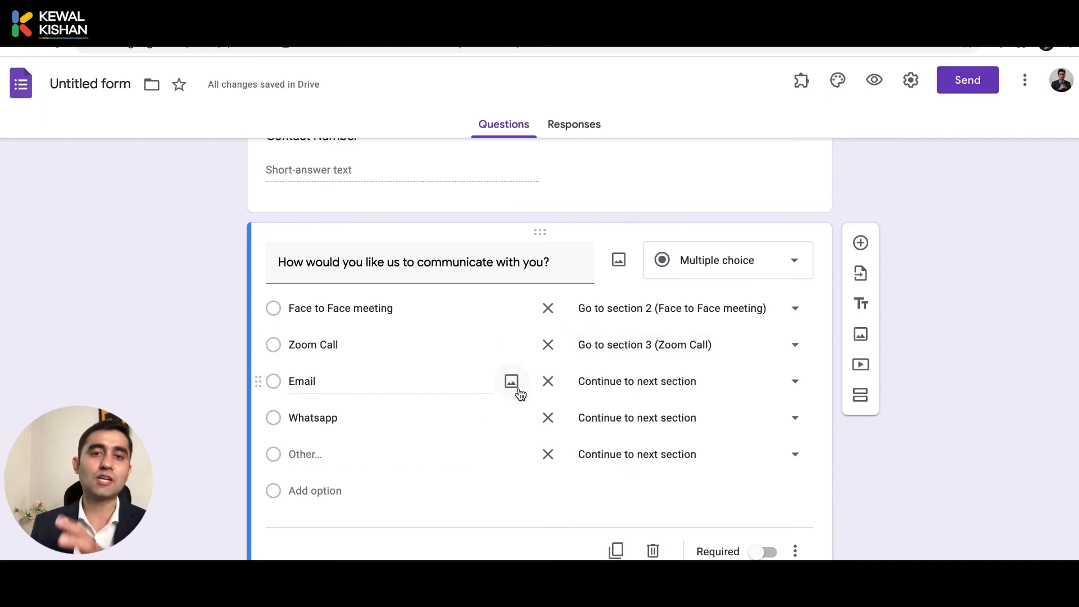
Copy the form's shortened share link and paste it into a new browser tab.
scroll(520, 393, "up", 8)
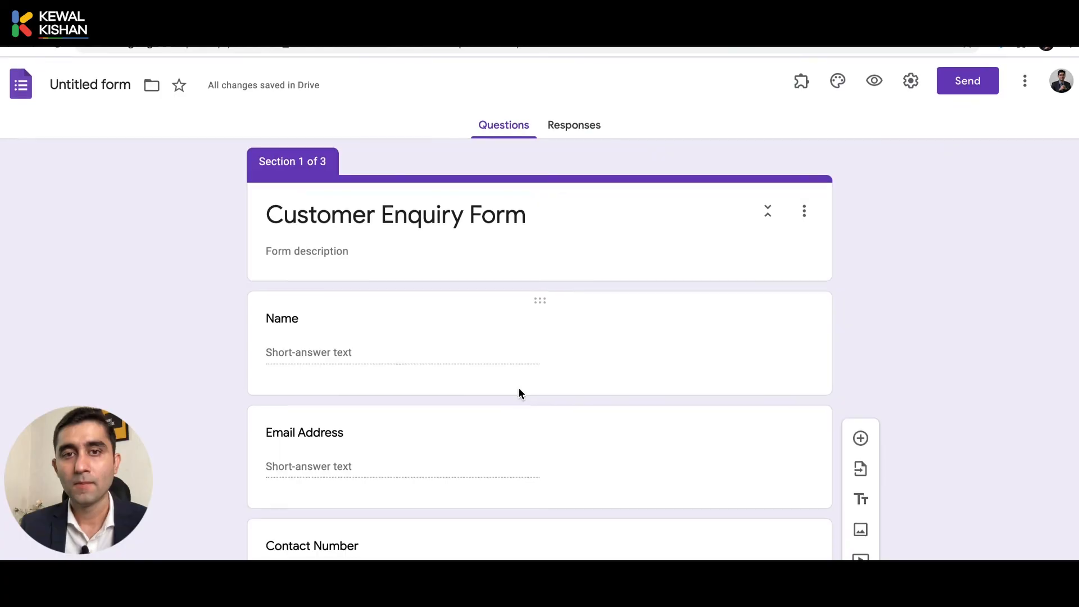
left_click(964, 89)
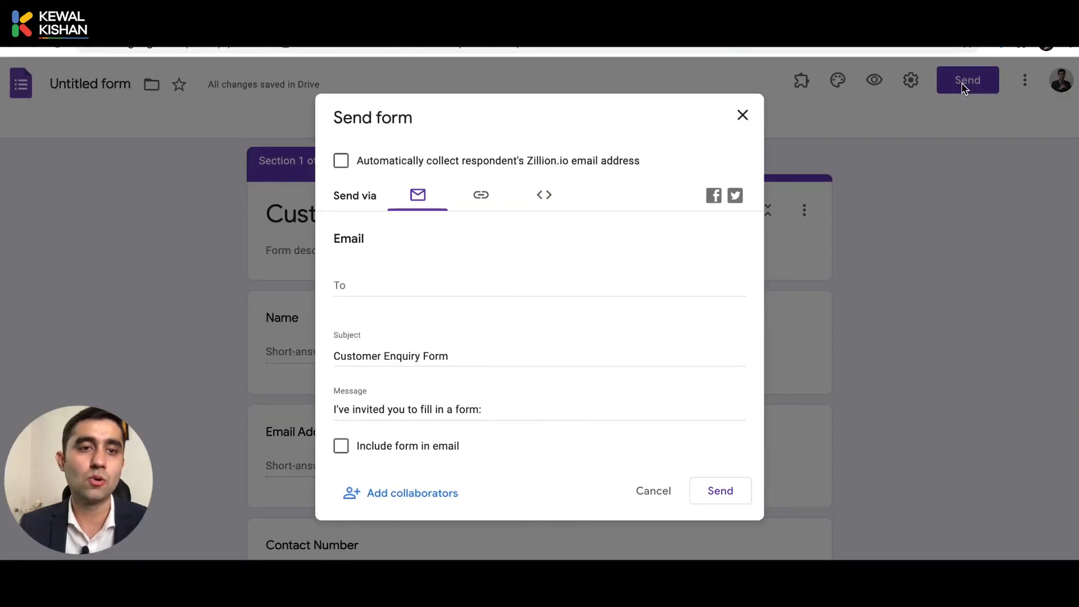
left_click(477, 197)
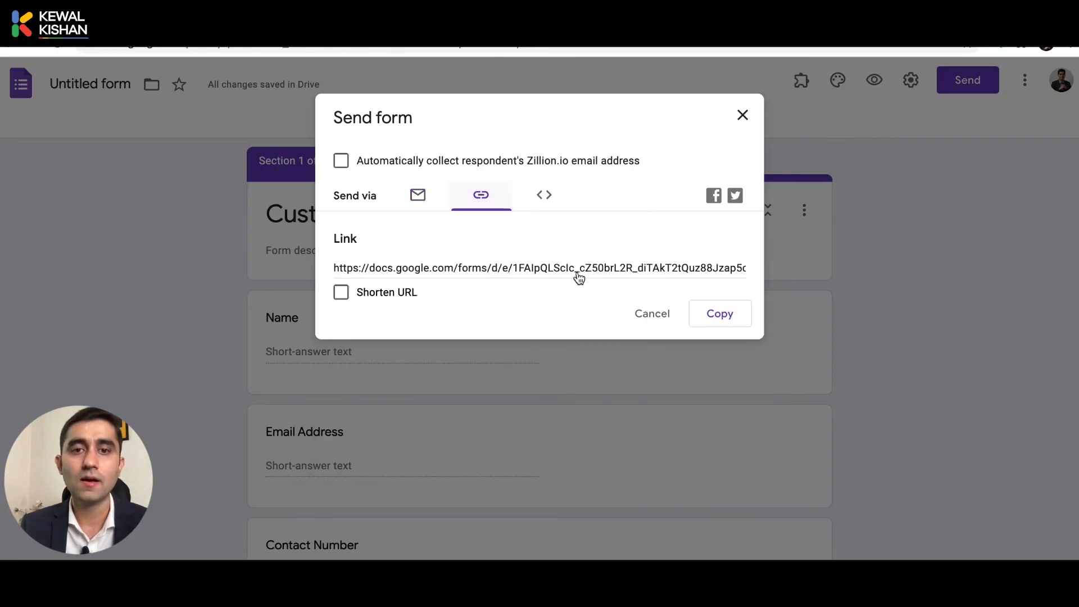
left_click(341, 292)
left_click(720, 318)
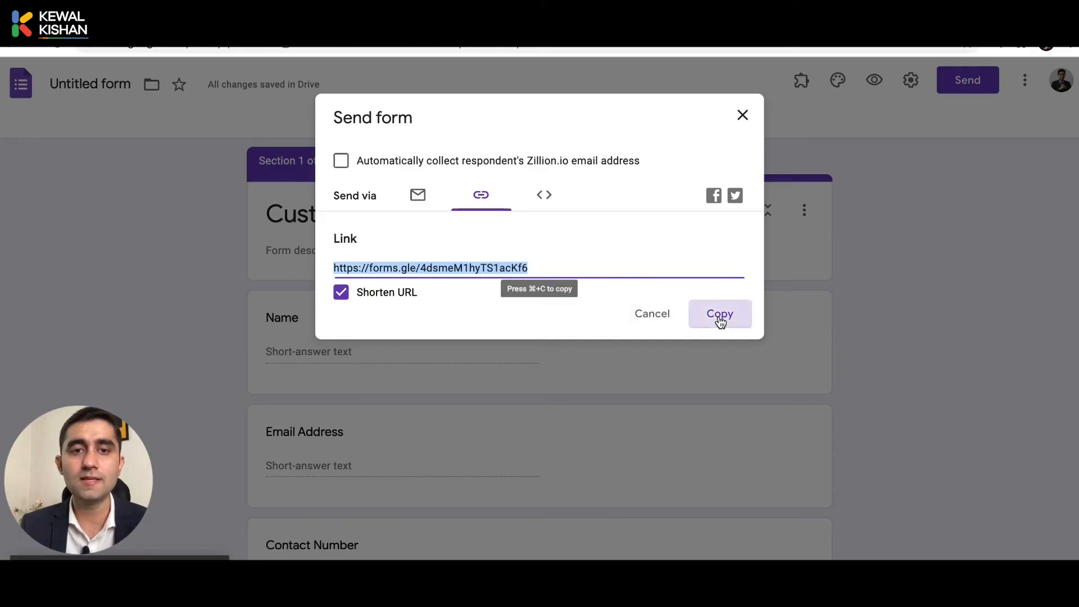
key("super+t")
key("super+v")
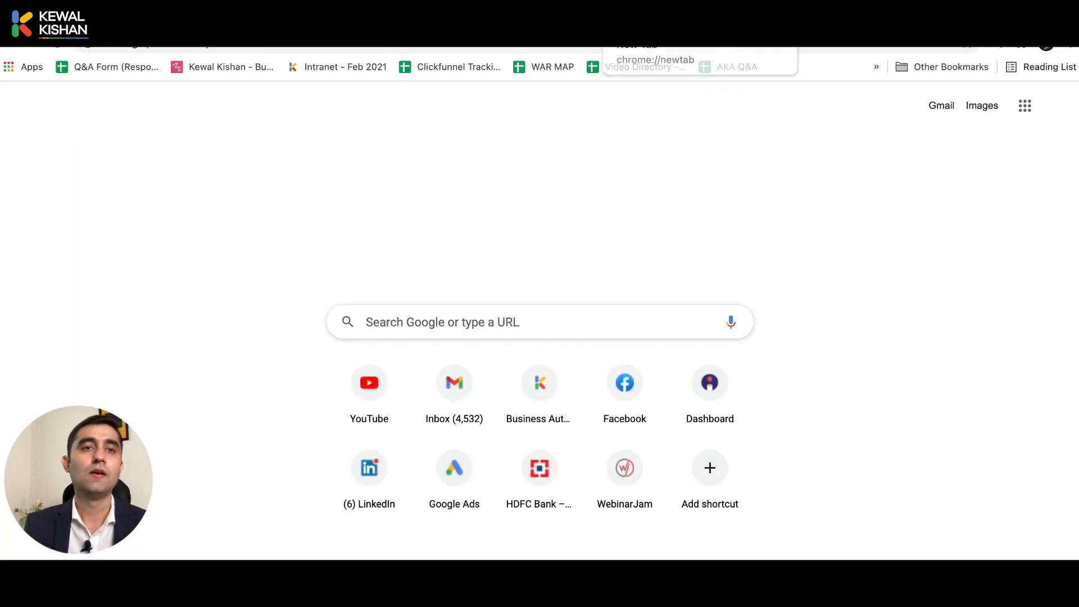
Open the short form link and enter the respondent's name, autofilling the contact details.
key("Return")
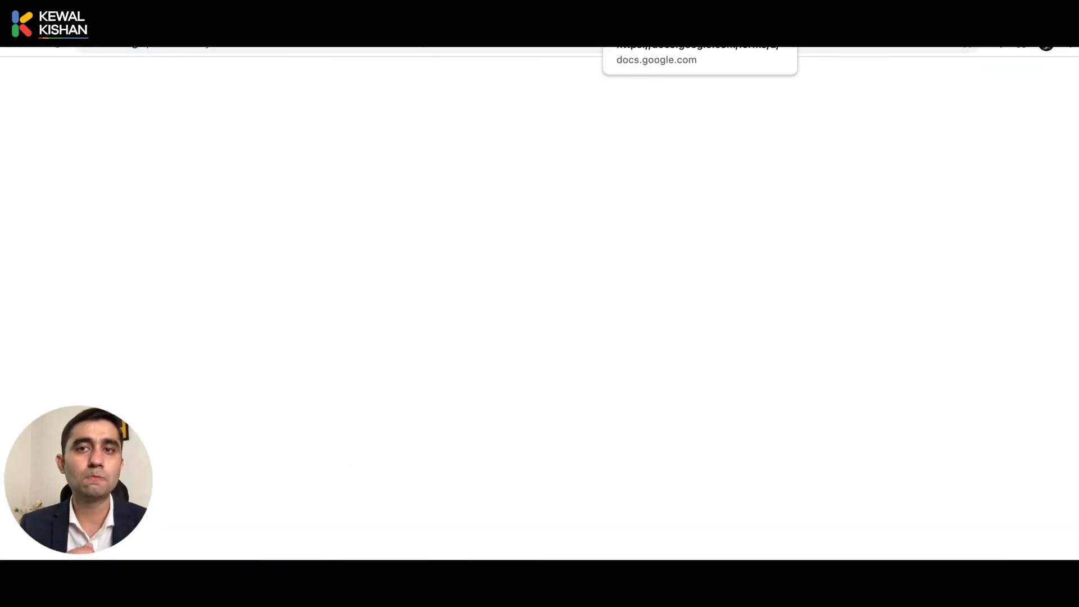
scroll(450, 370, "down", 5)
scroll(451, 370, "up", 5)
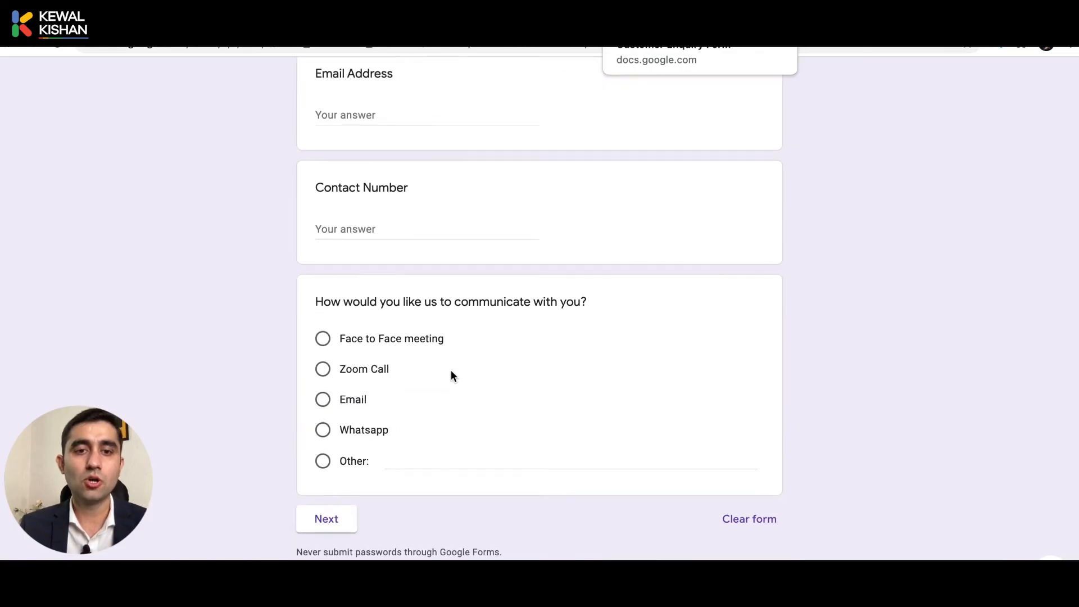
left_click(389, 232)
key("Down")
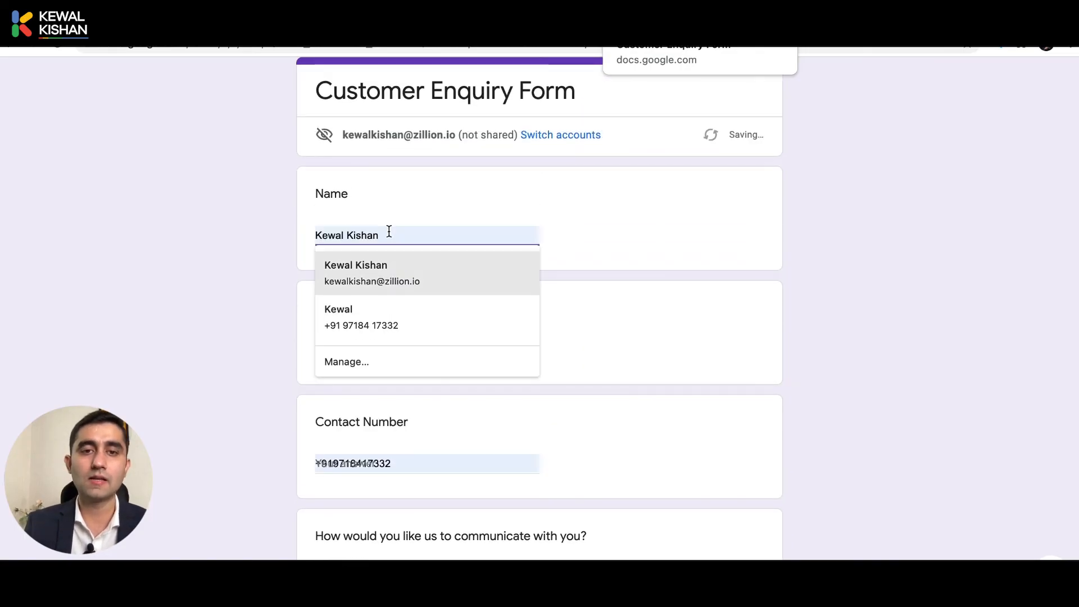
key("Tab")
Try Face to Face meeting, entering an address, date 02/09/2021 and time 12:00.
scroll(389, 231, "down", 4)
scroll(380, 290, "down", 1)
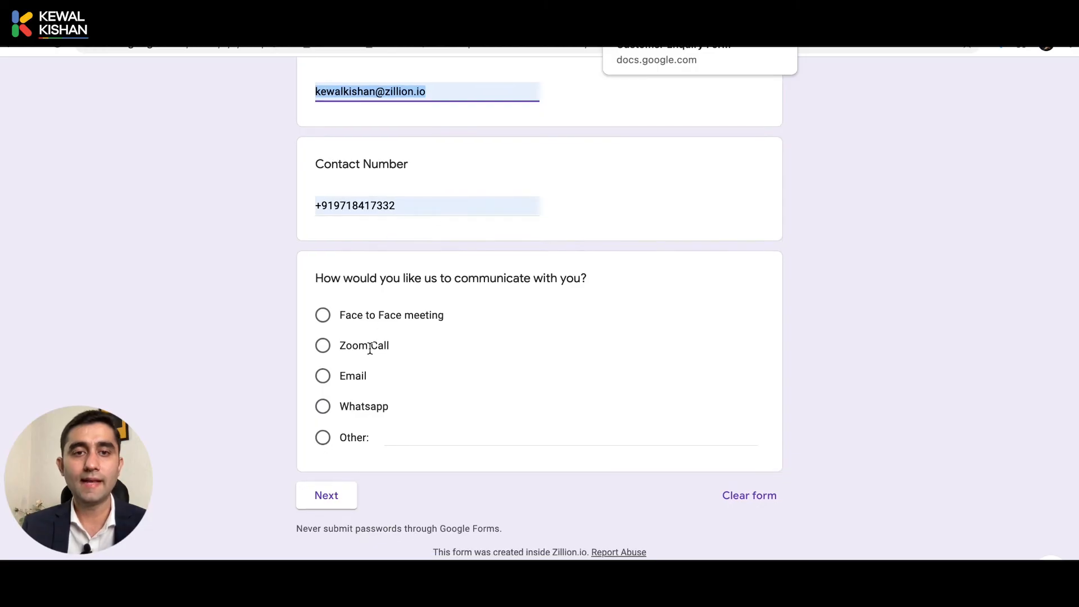
left_click(322, 317)
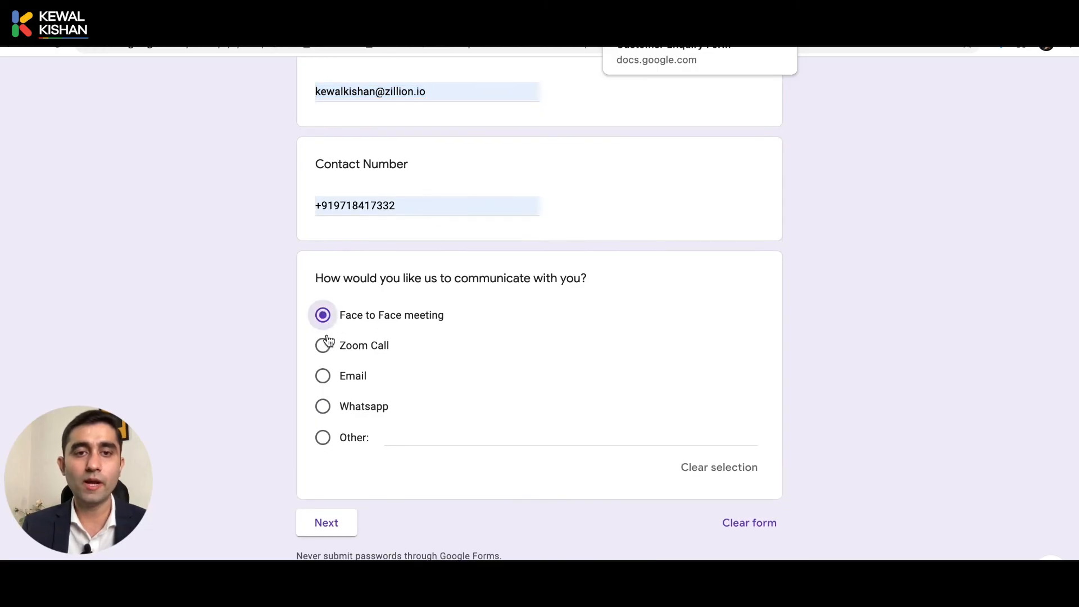
left_click(325, 522)
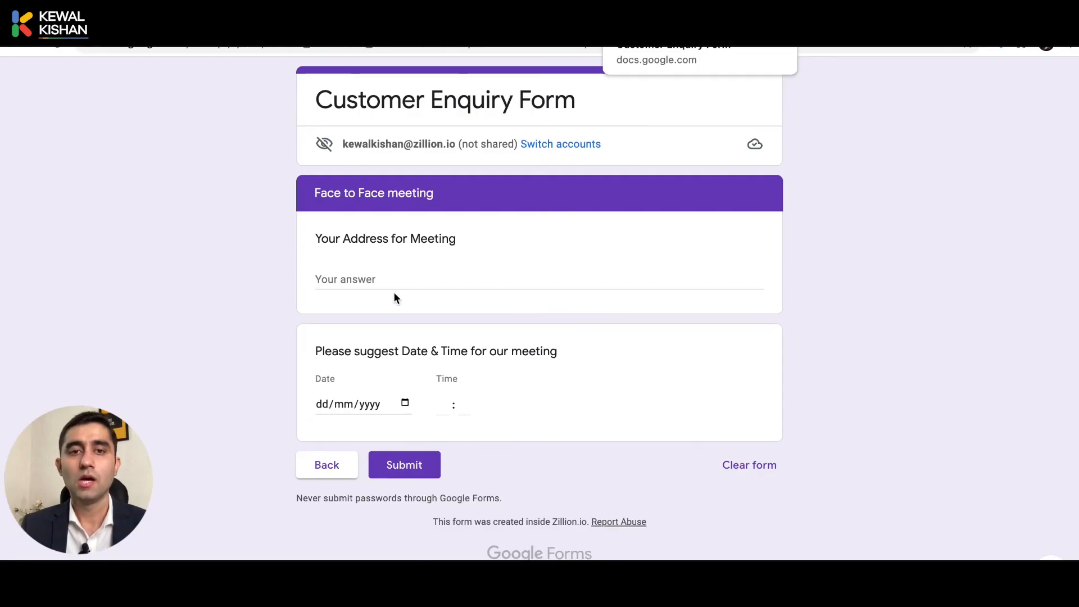
left_click(382, 285)
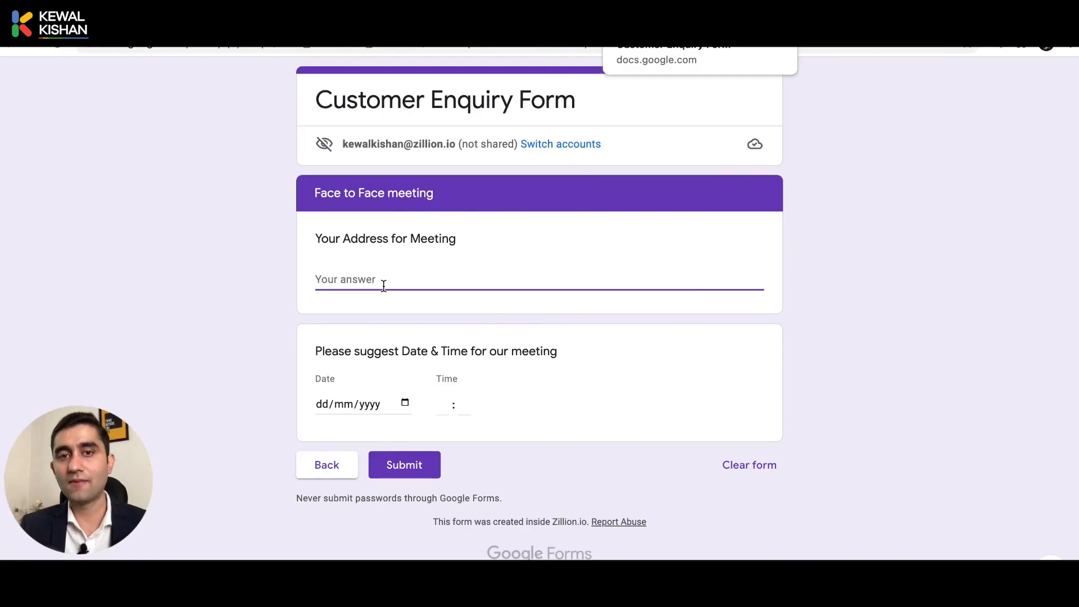
left_click(405, 402)
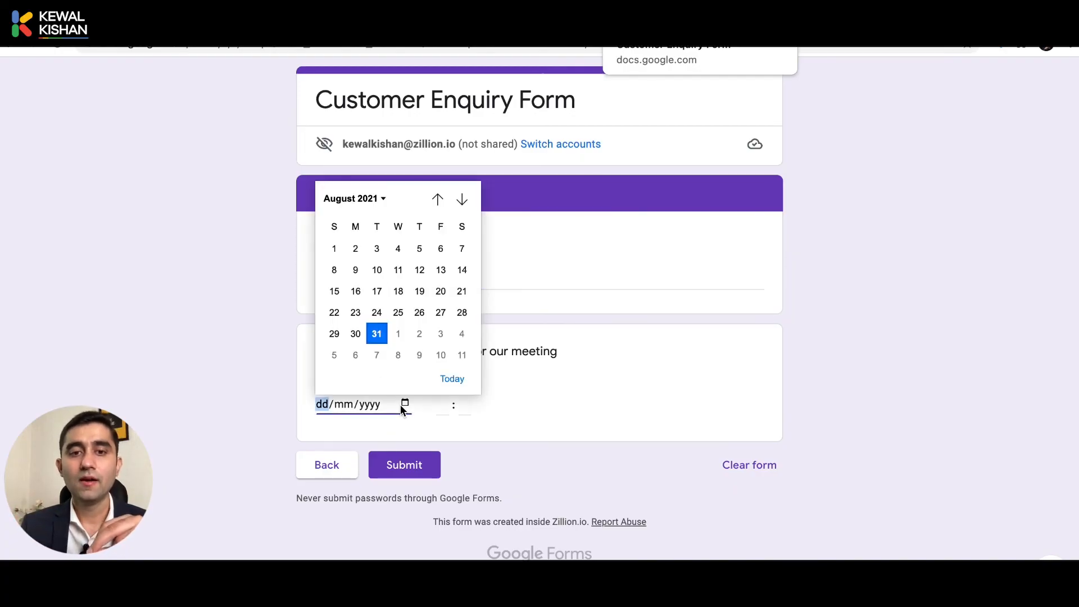
left_click(419, 335)
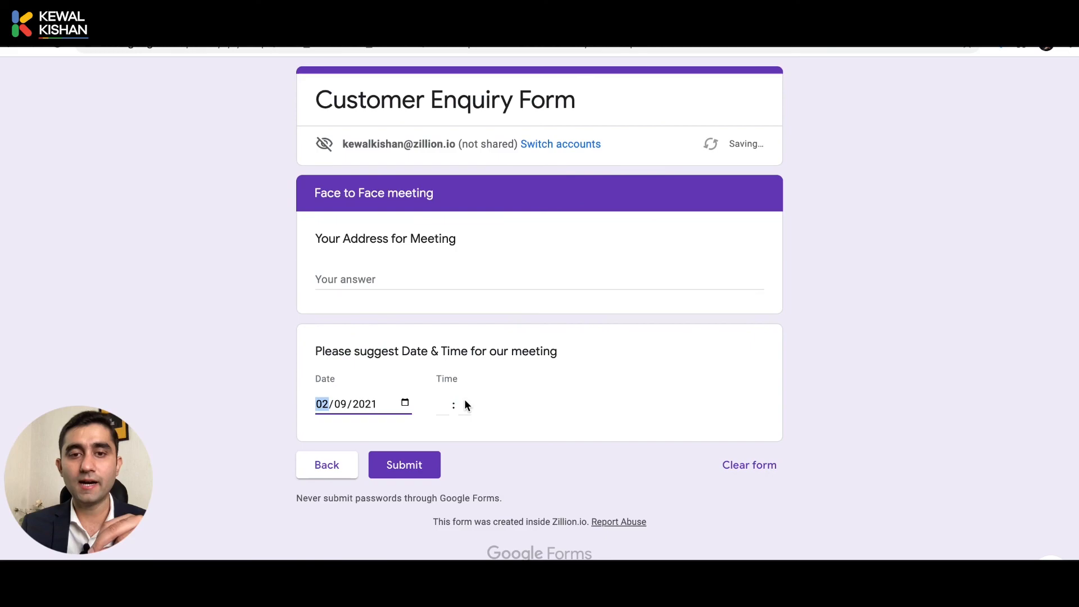
left_click(437, 418)
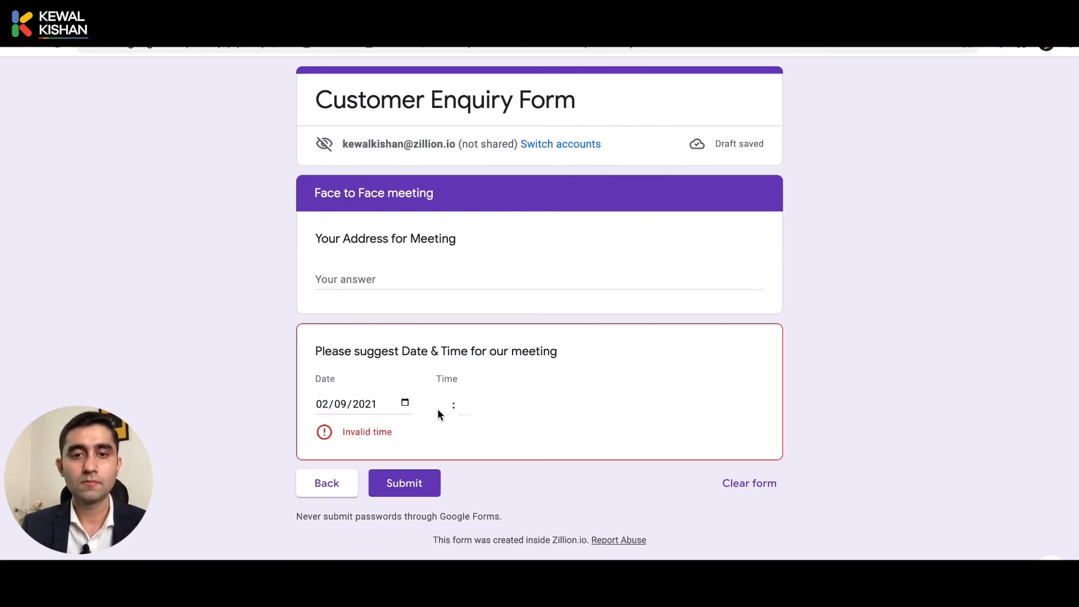
type("12 : ")
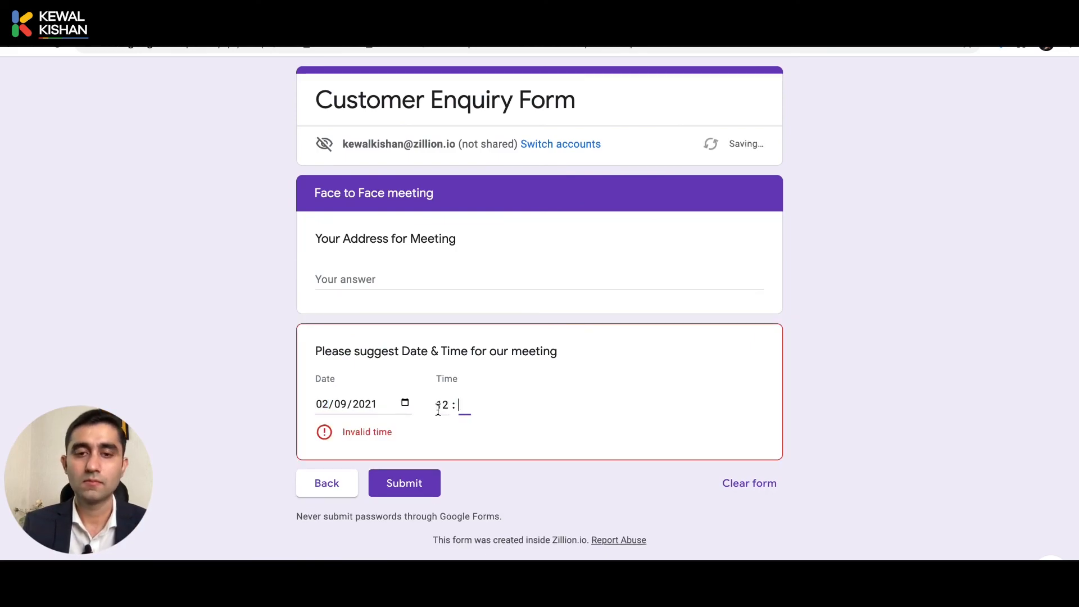
type("00")
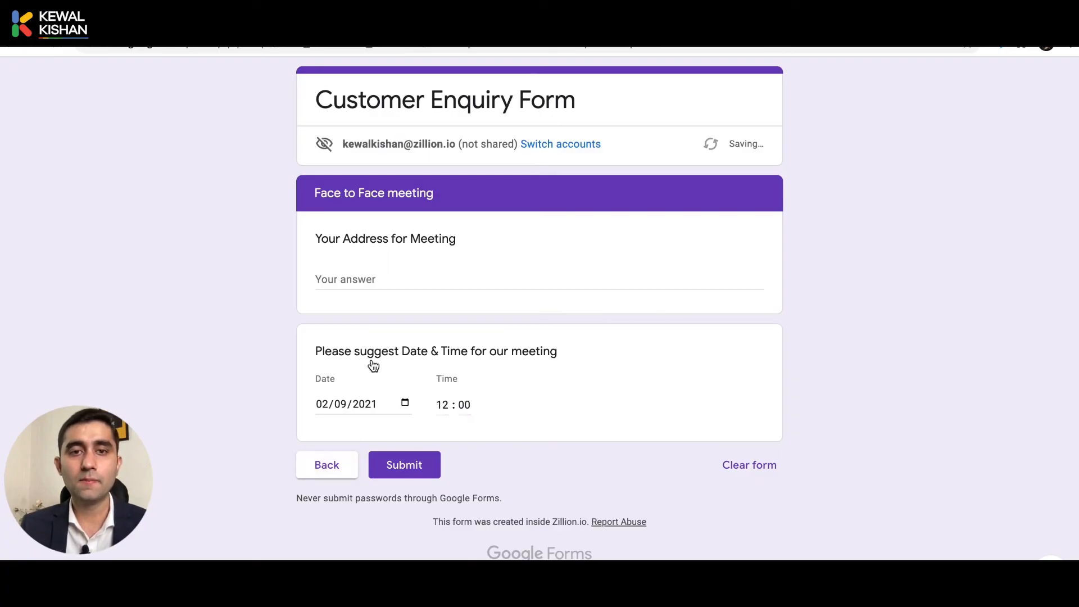
Switch the contact method to Zoom Call and continue to its section.
scroll(381, 411, "down", 4)
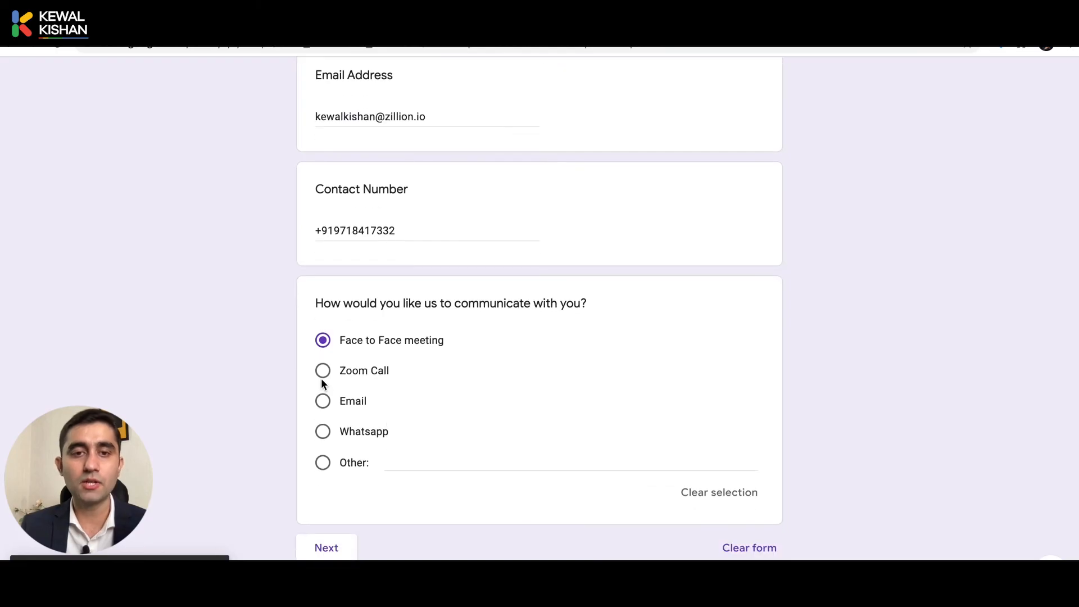
left_click(322, 370)
left_click(326, 553)
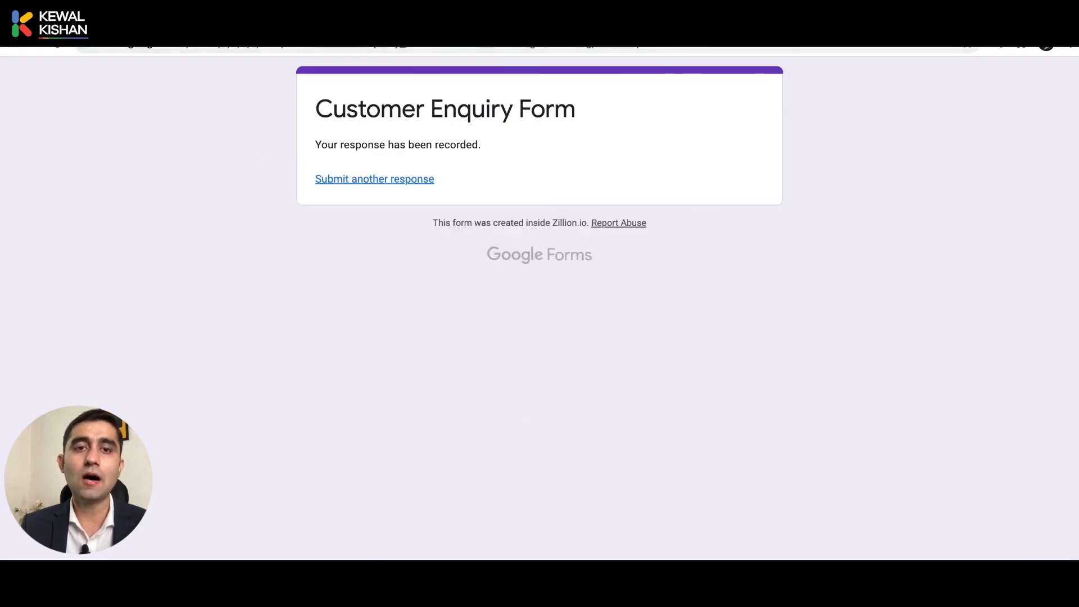
Back in the editor, review the city question and its extra options menu.
left_click(218, 20)
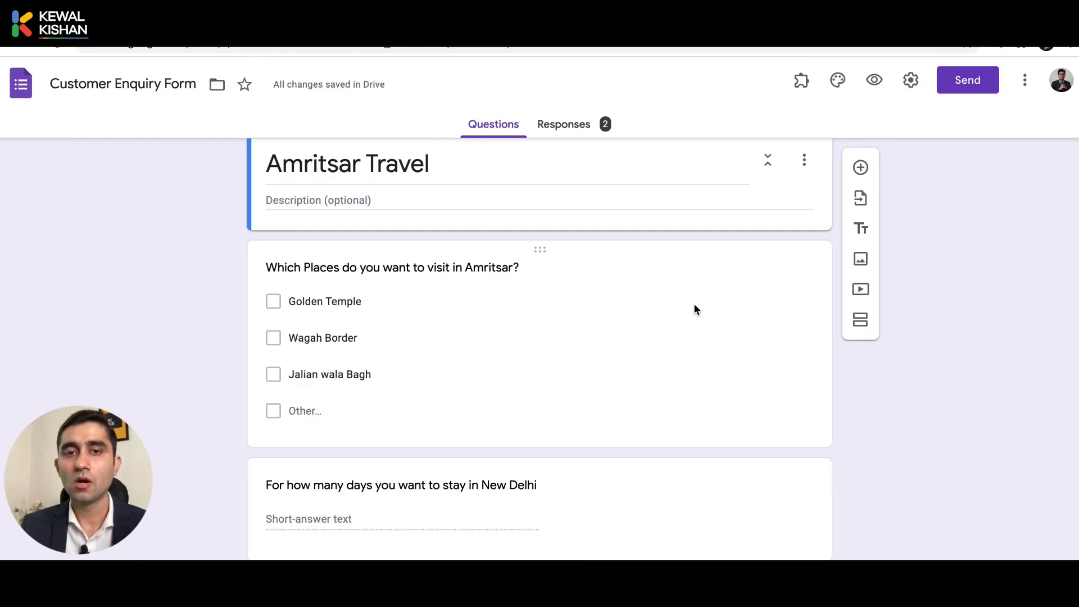
scroll(695, 309, "up", 15)
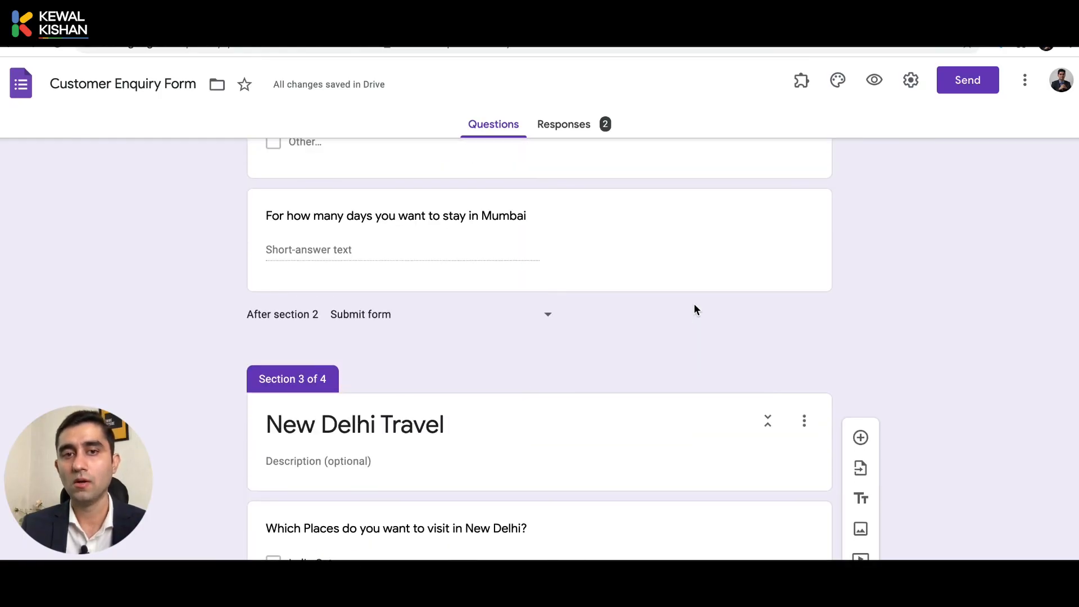
scroll(695, 309, "up", 15)
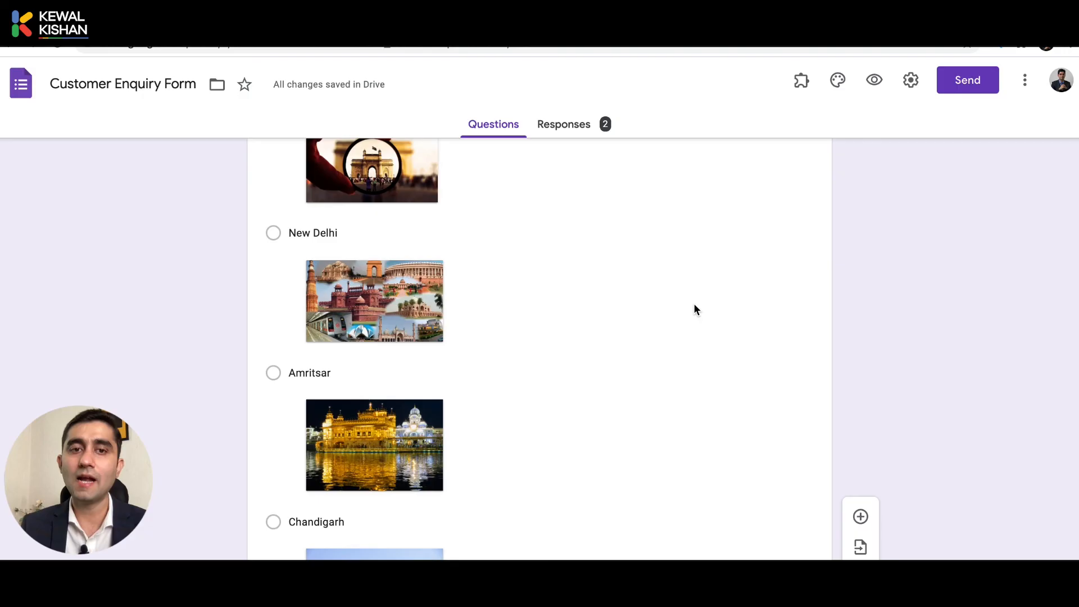
scroll(694, 310, "up", 5)
left_click(694, 303)
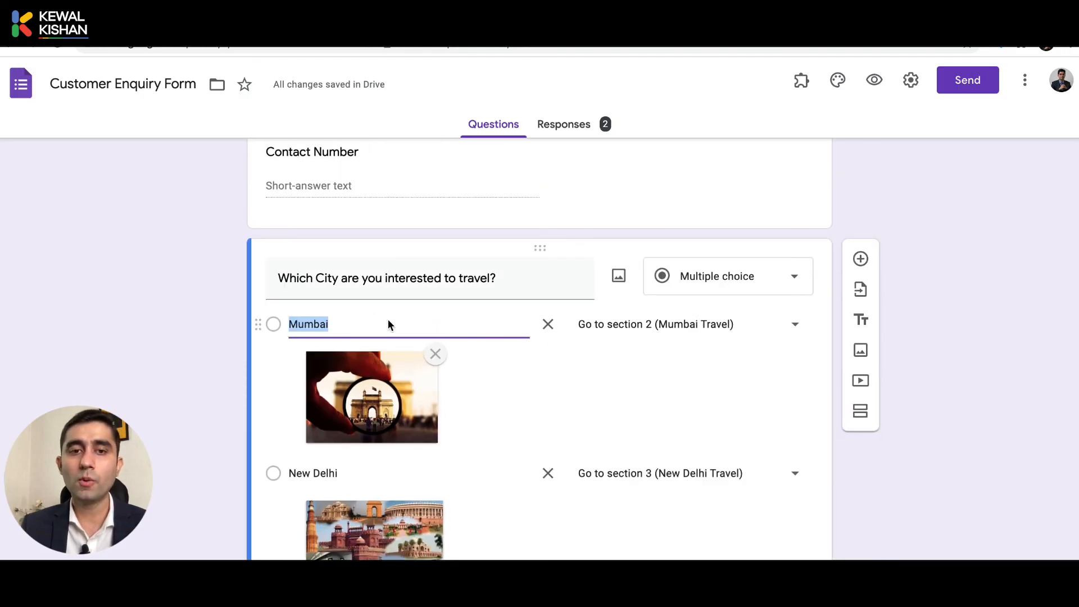
scroll(344, 493, "down", 3)
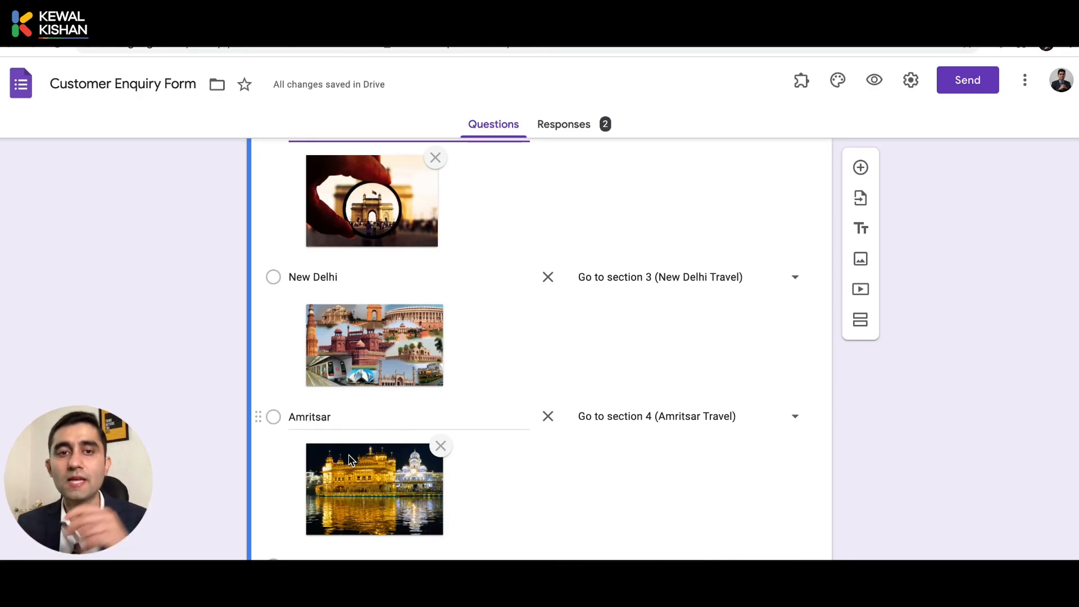
scroll(378, 472, "down", 5)
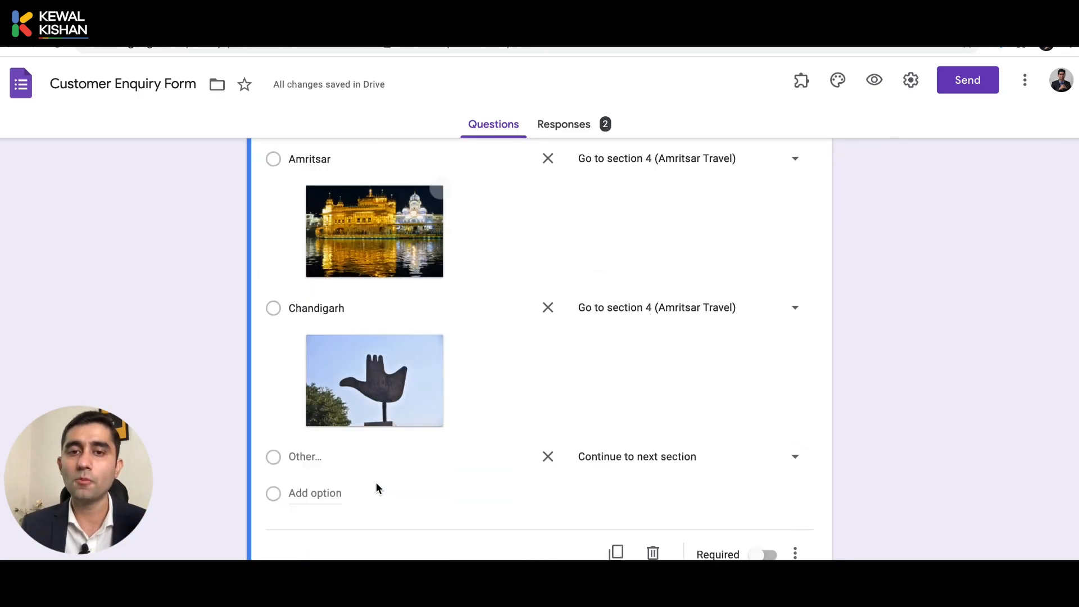
scroll(376, 482, "down", 1)
left_click(795, 513)
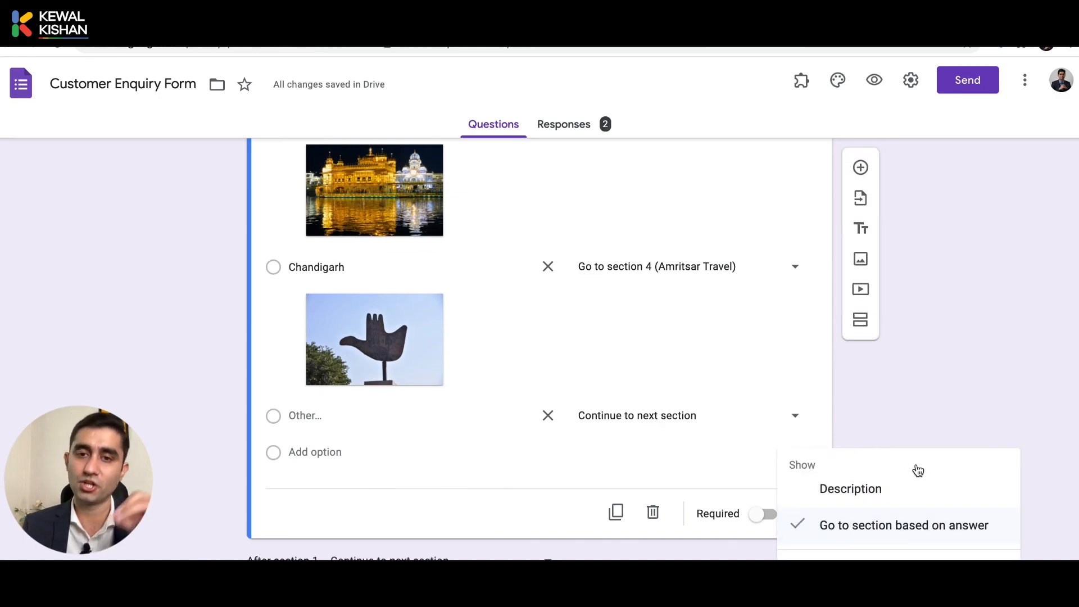
left_click(918, 402)
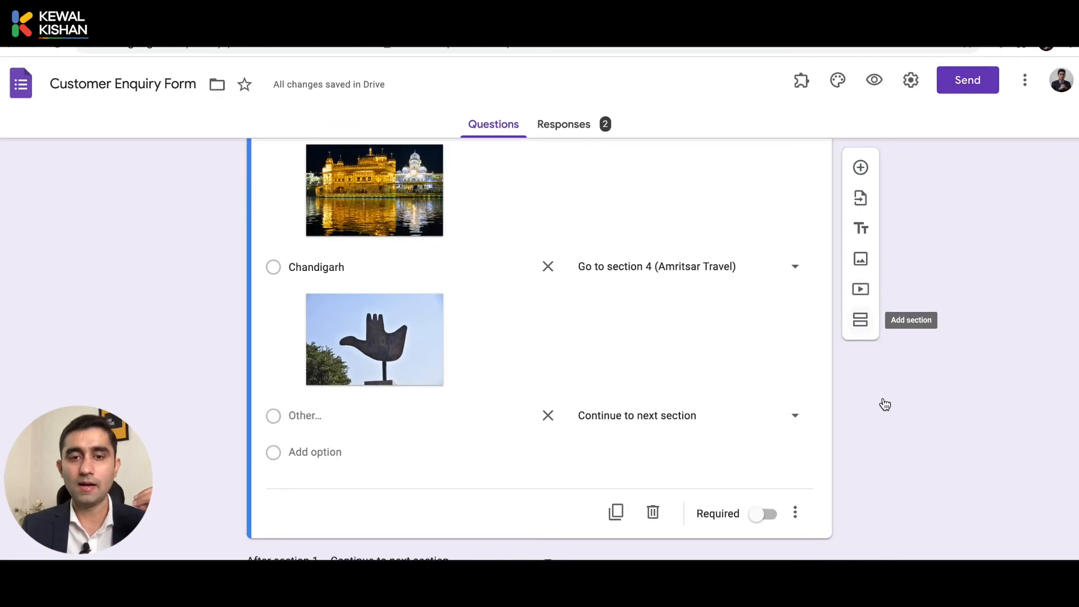
Check the 'After section 2' destination list, leaving it unchanged.
scroll(884, 403, "down", 15)
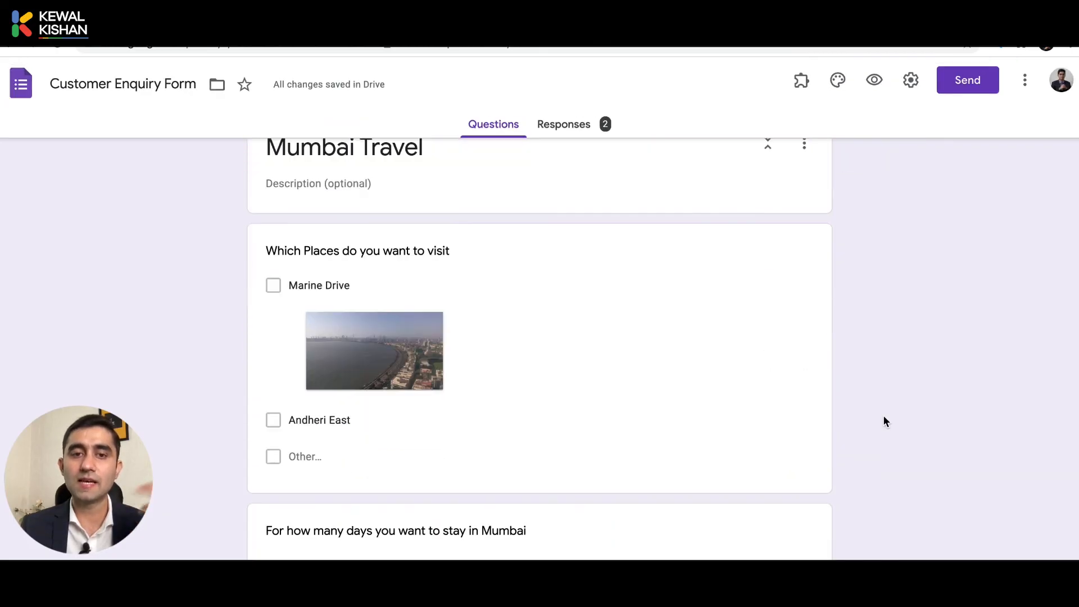
scroll(884, 417, "up", 15)
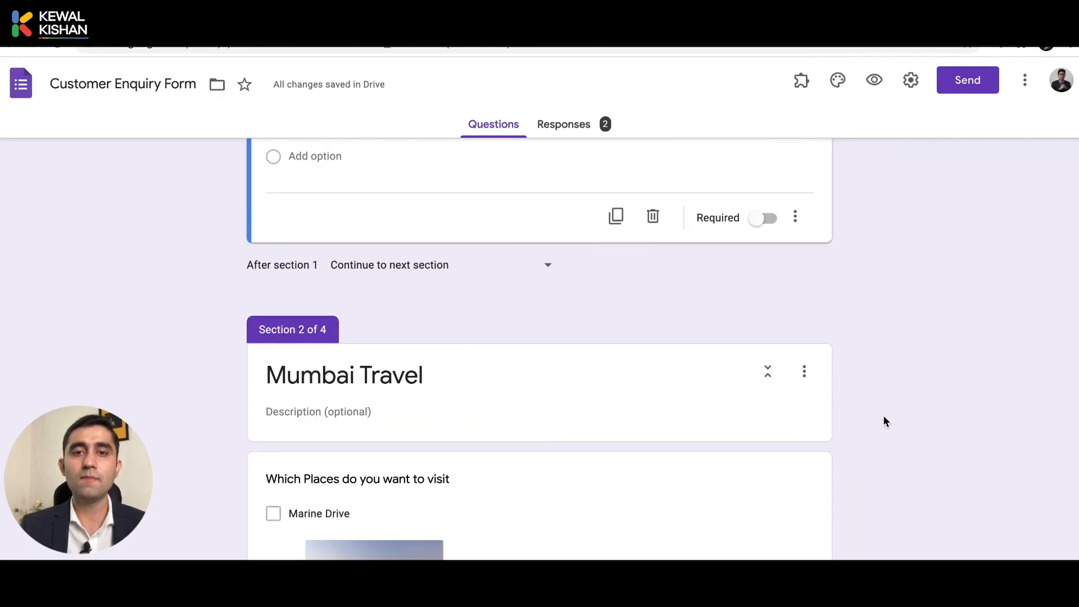
scroll(682, 287, "up", 1)
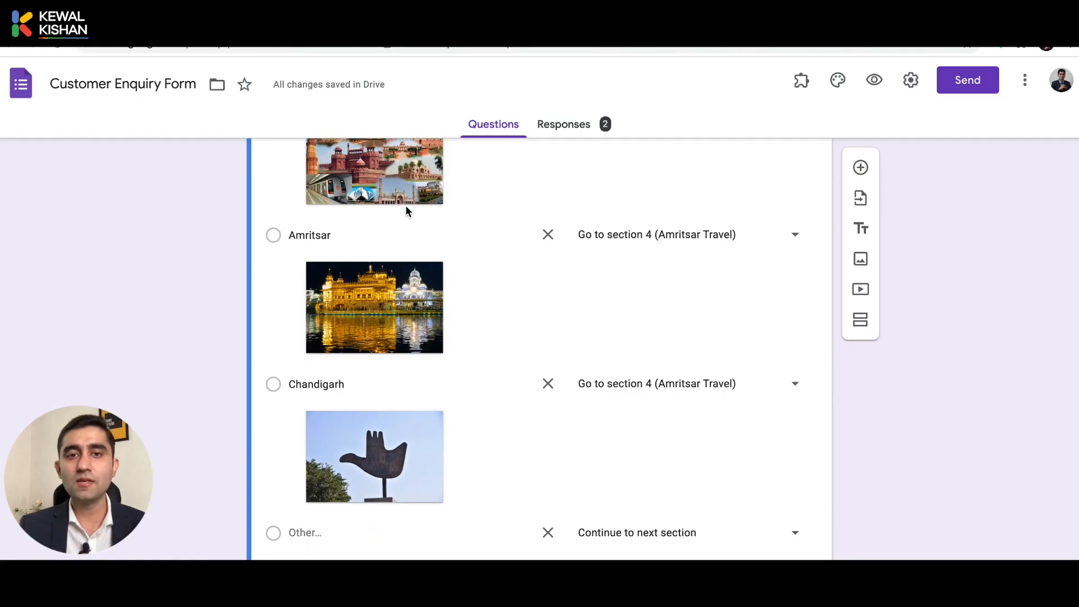
scroll(405, 210, "up", 2)
scroll(420, 236, "up", 2)
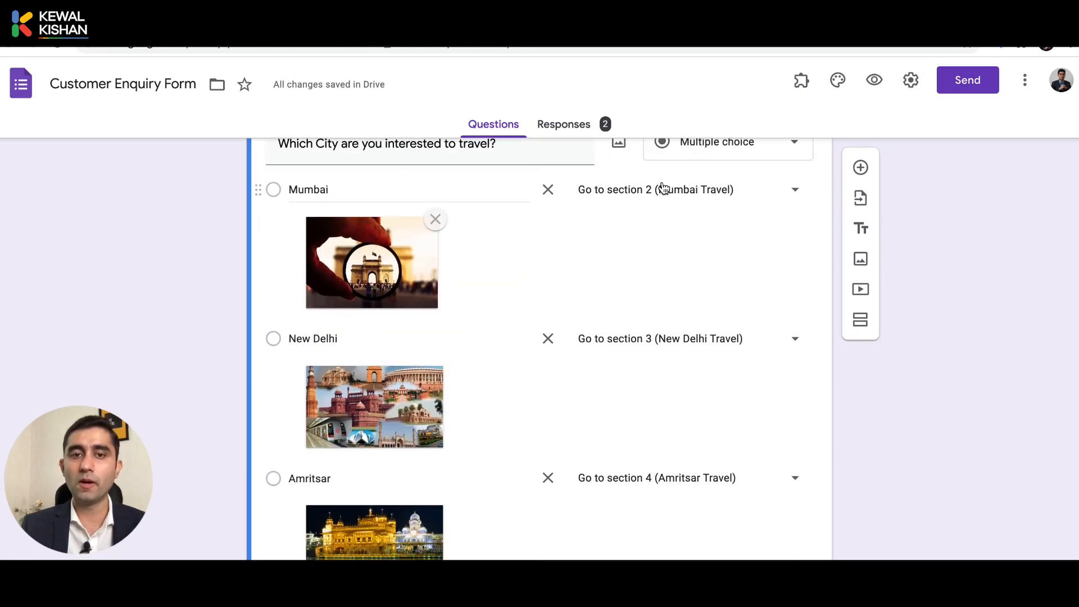
scroll(710, 360, "down", 10)
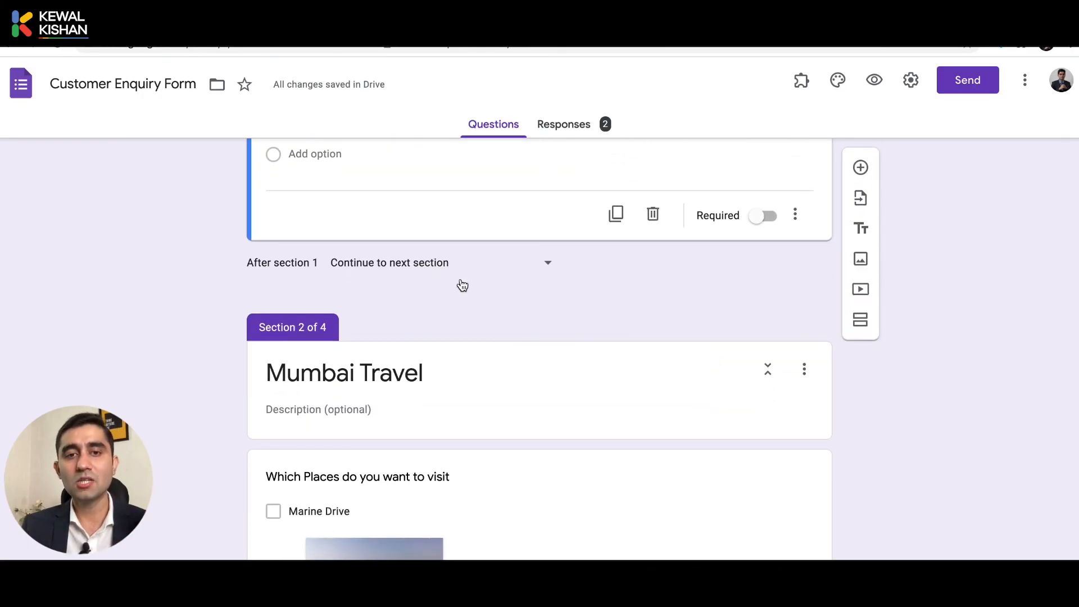
scroll(474, 373, "down", 10)
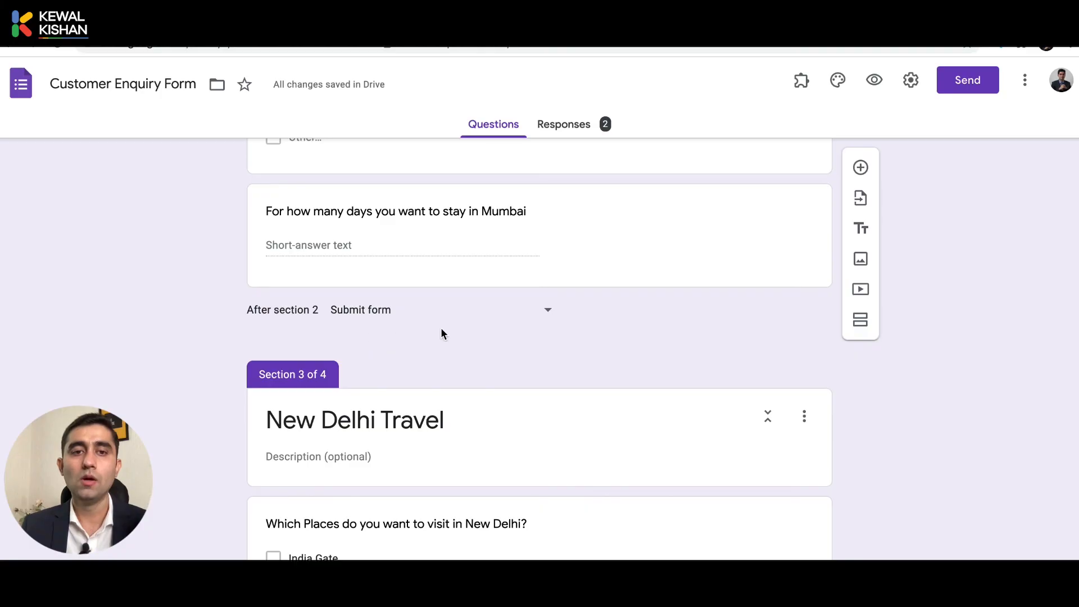
left_click(383, 309)
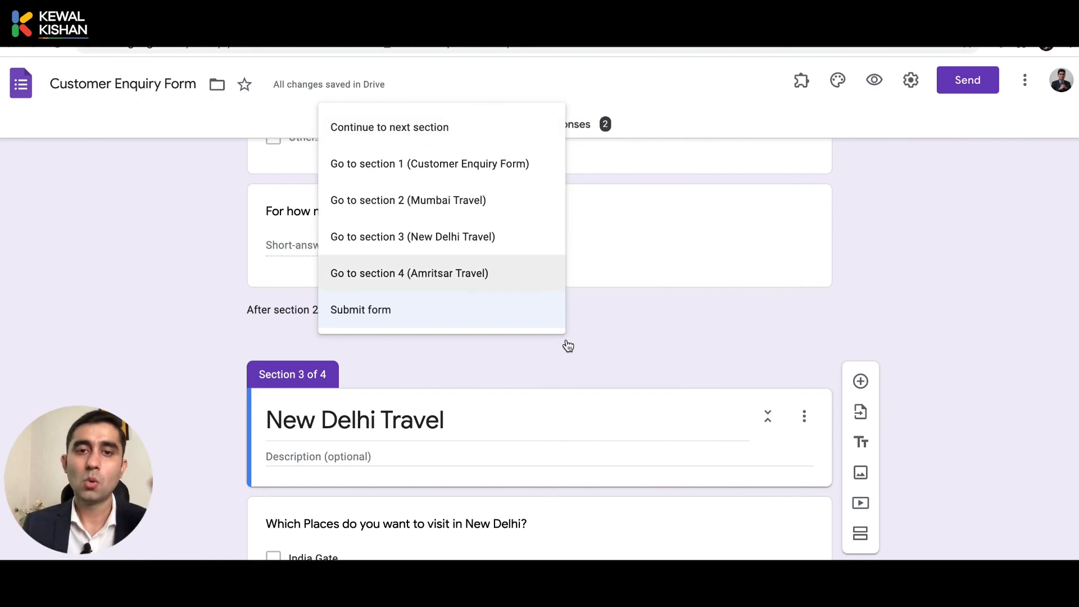
left_click(511, 351)
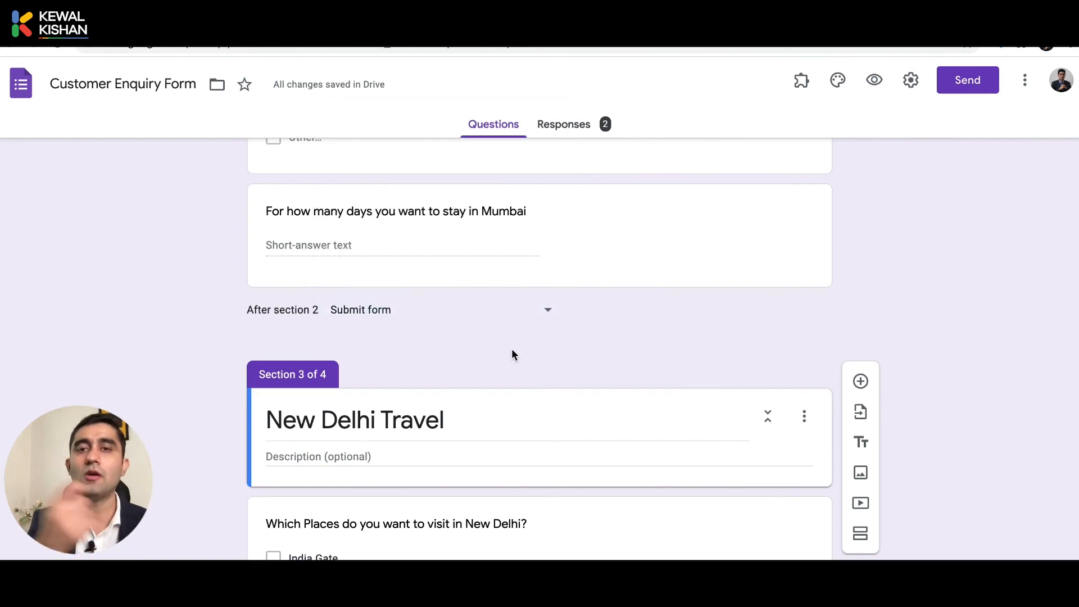